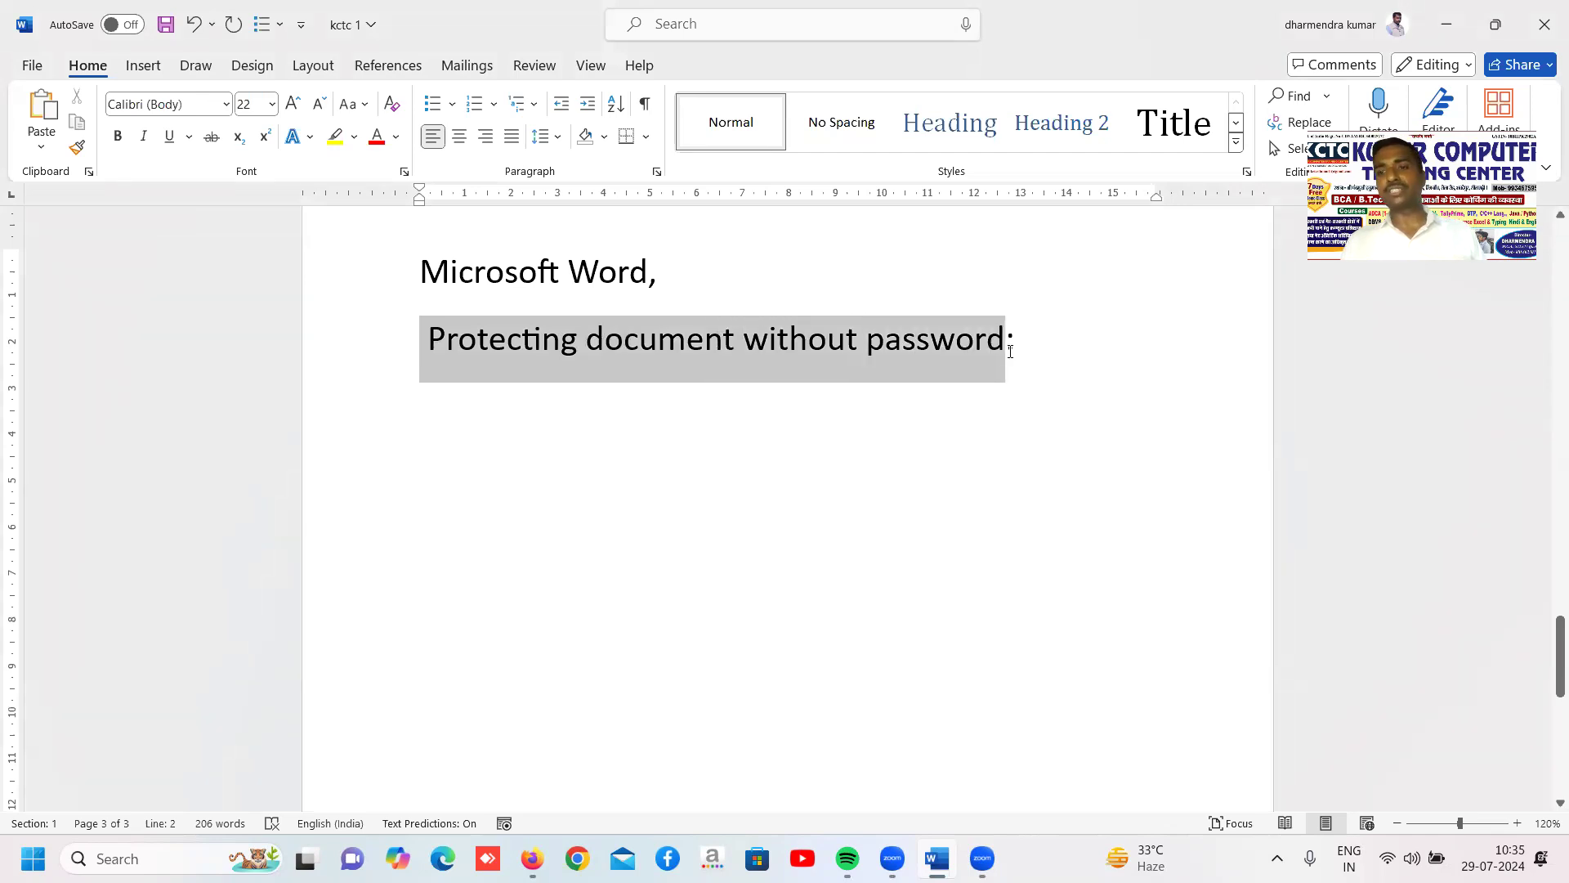
Remove the leading space from the "Protecting document without password:" heading and start a new line below it
{"action": "left_click", "coordinate": [1066, 345]}
{"action": "key", "text": "Return"}
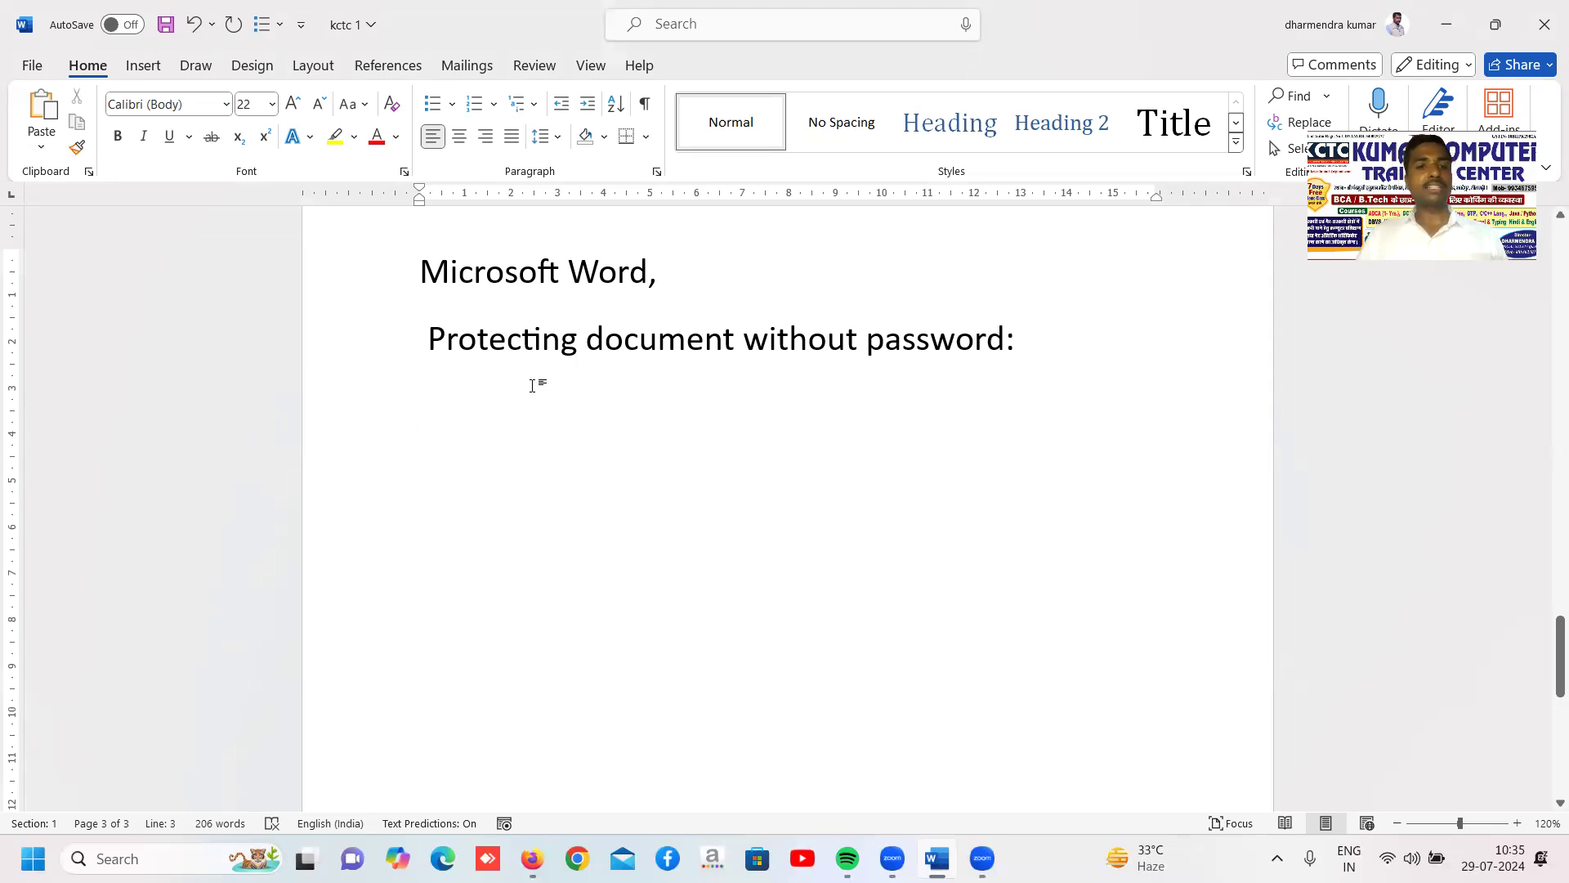
{"action": "key", "text": "Up"}
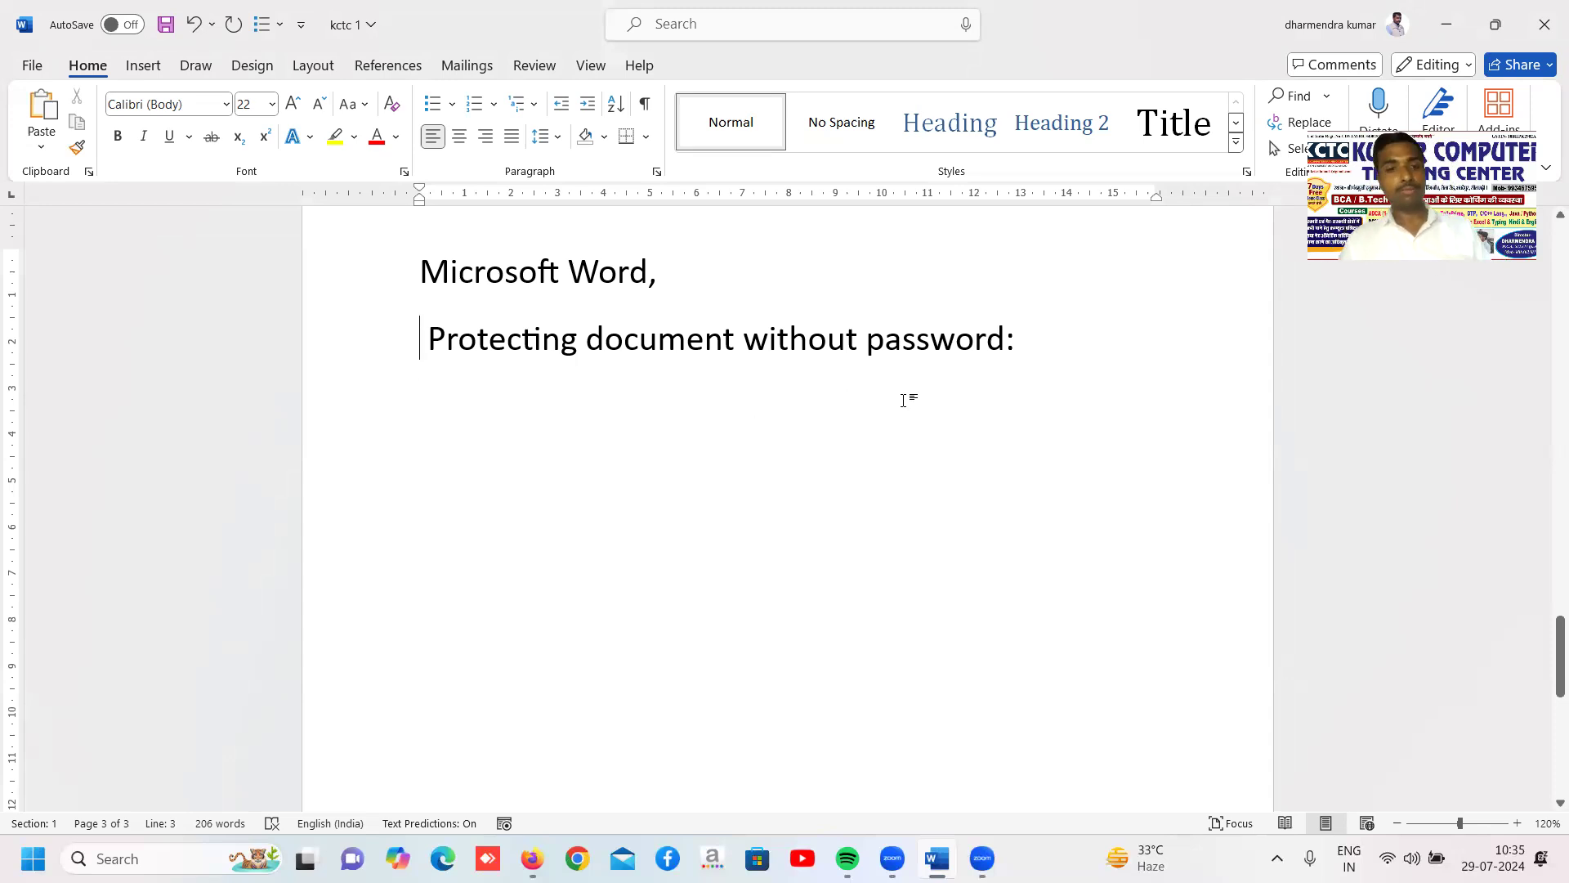
{"action": "key", "text": "Delete"}
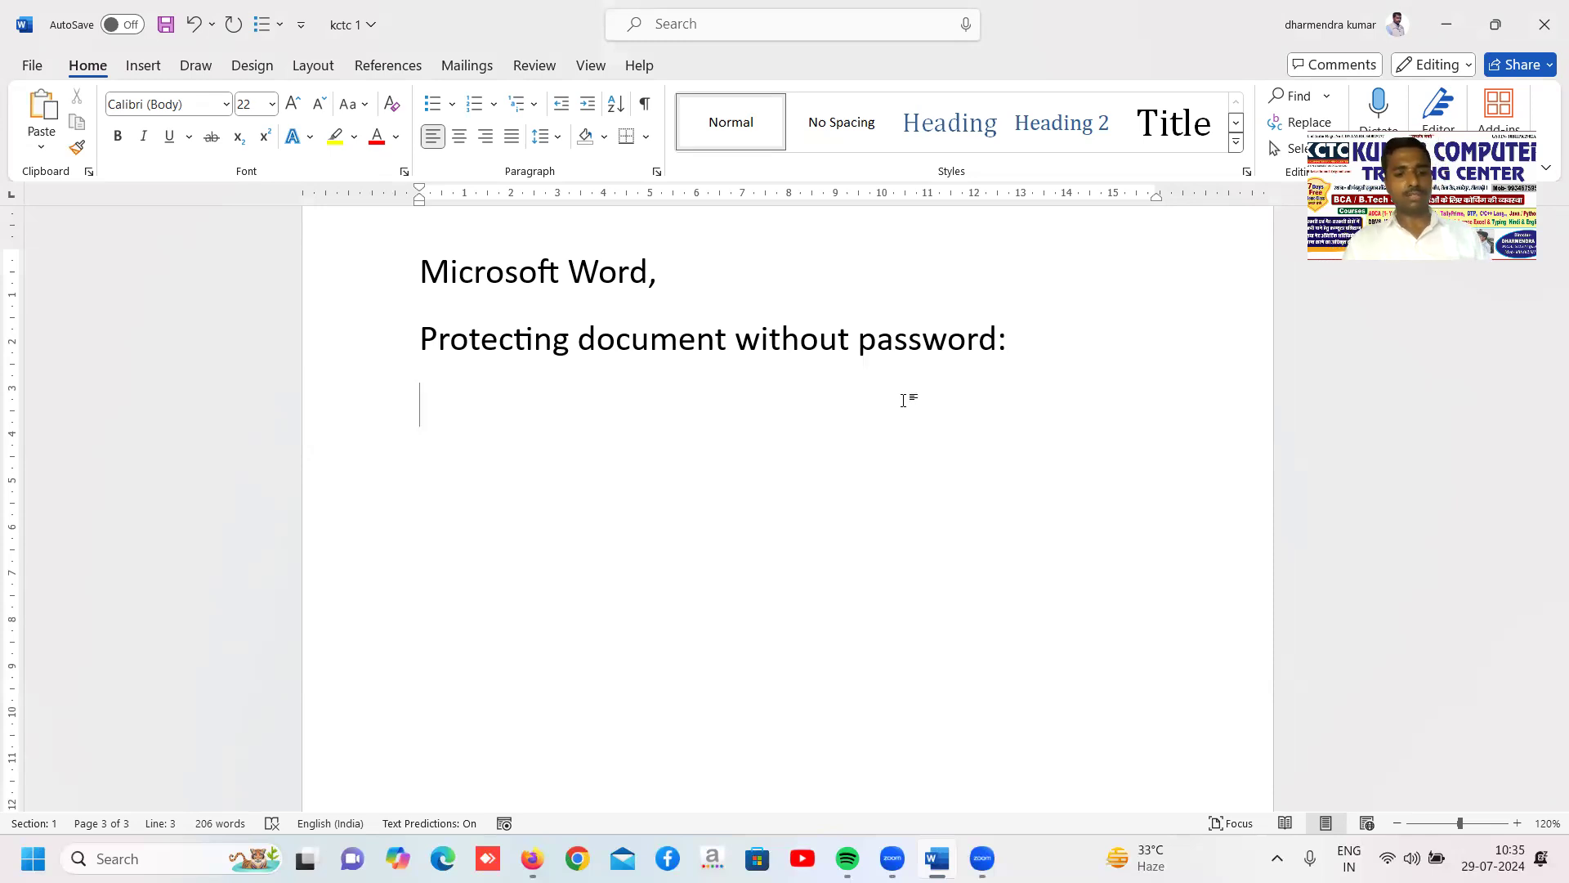
Write "Ms word offers a feature called protecting document without password by the following." under the heading
{"action": "type", "text": "Ms word "}
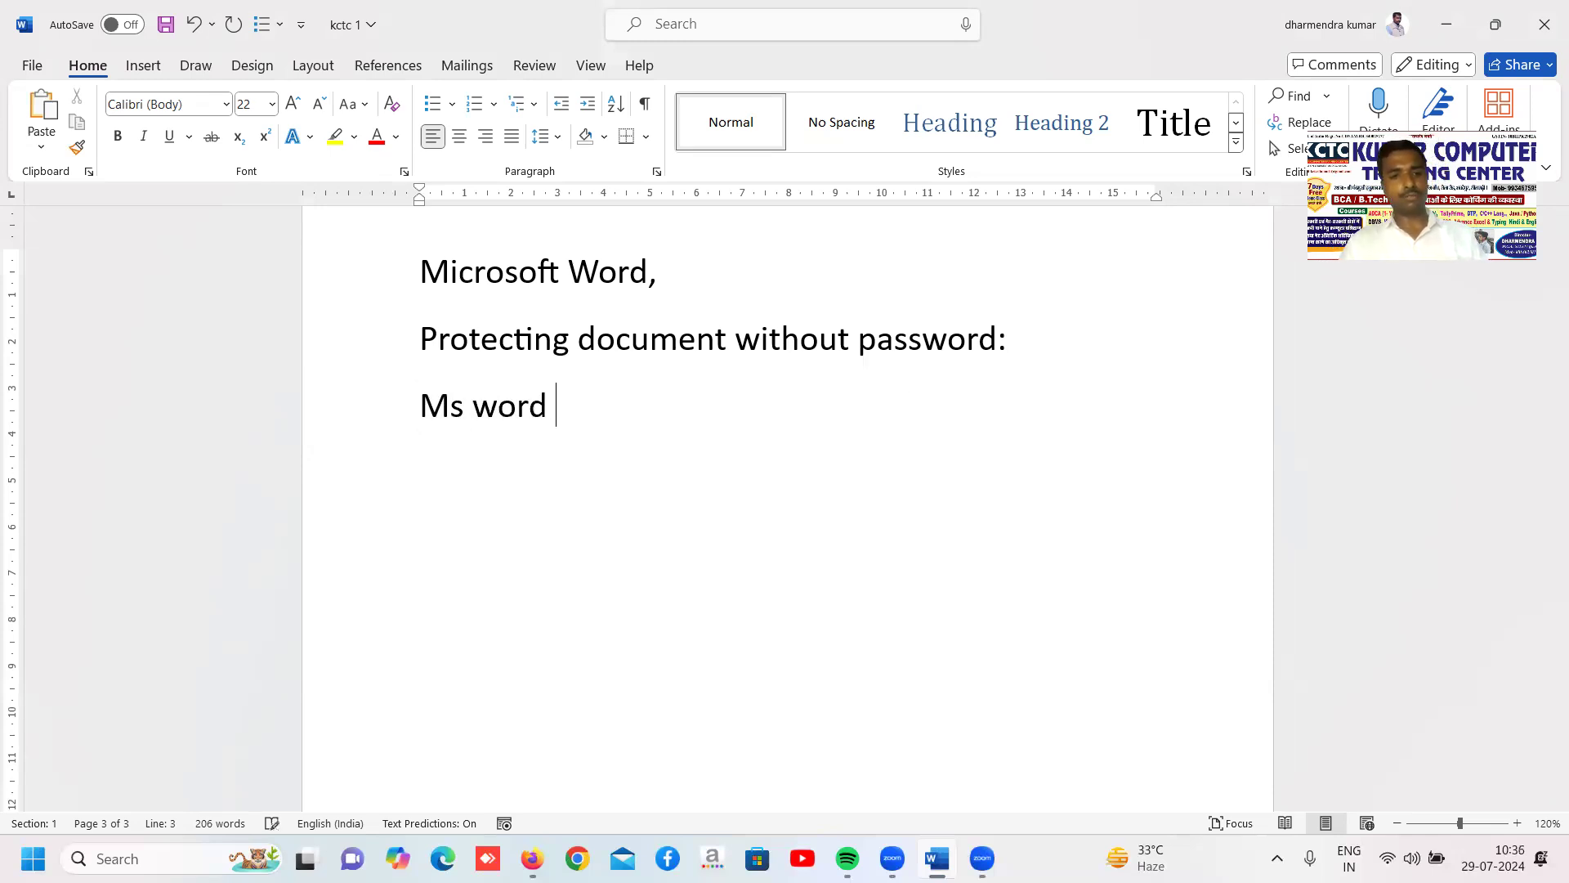
{"action": "type", "text": "offers a "}
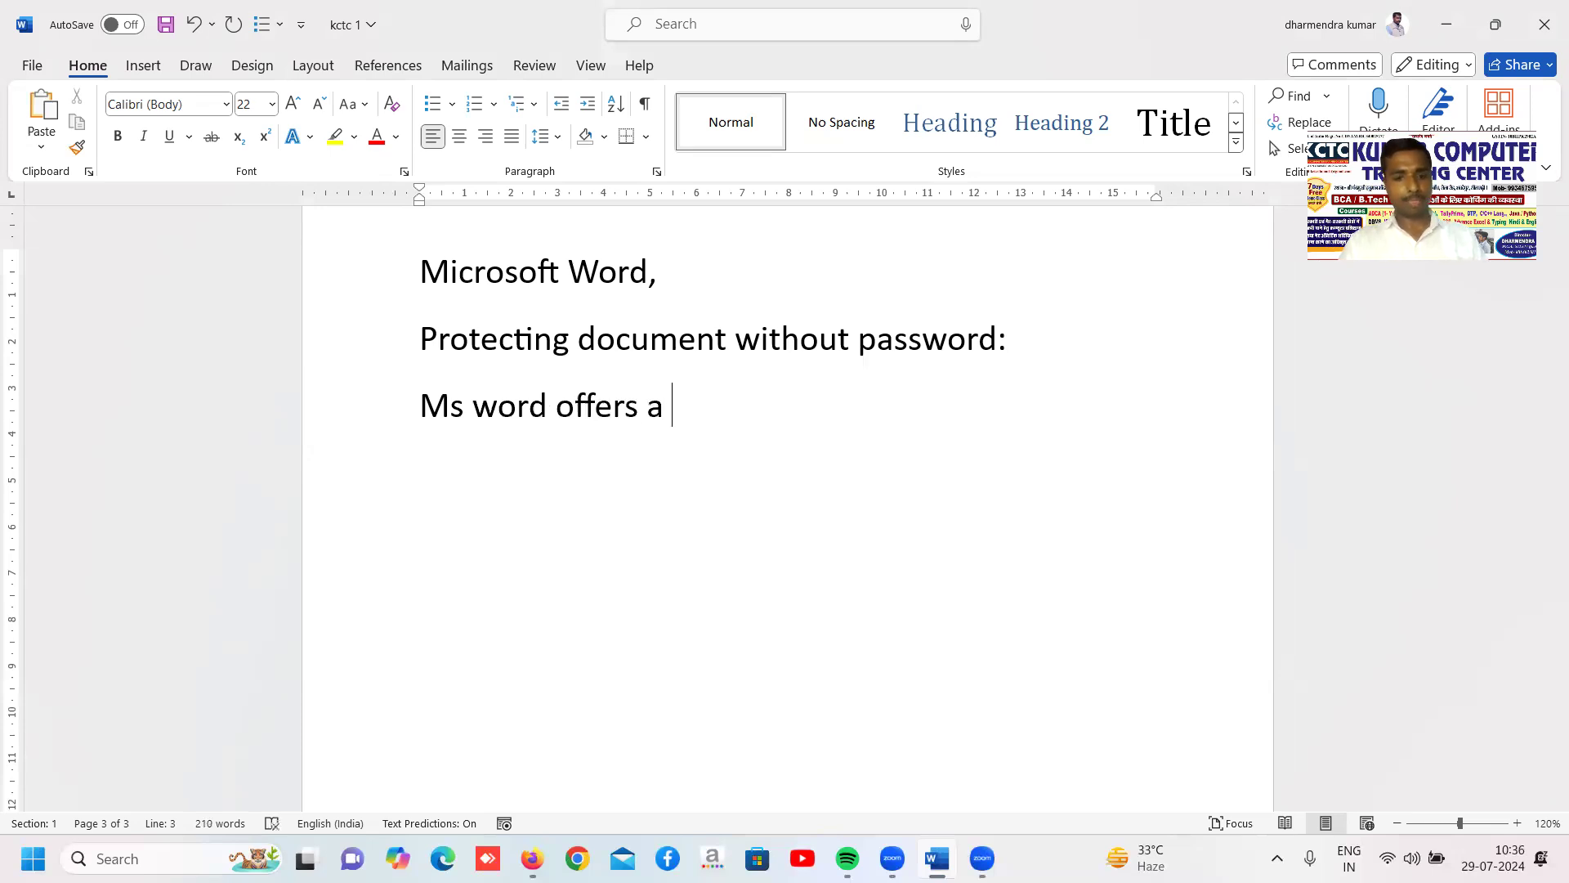
{"action": "type", "text": "f"}
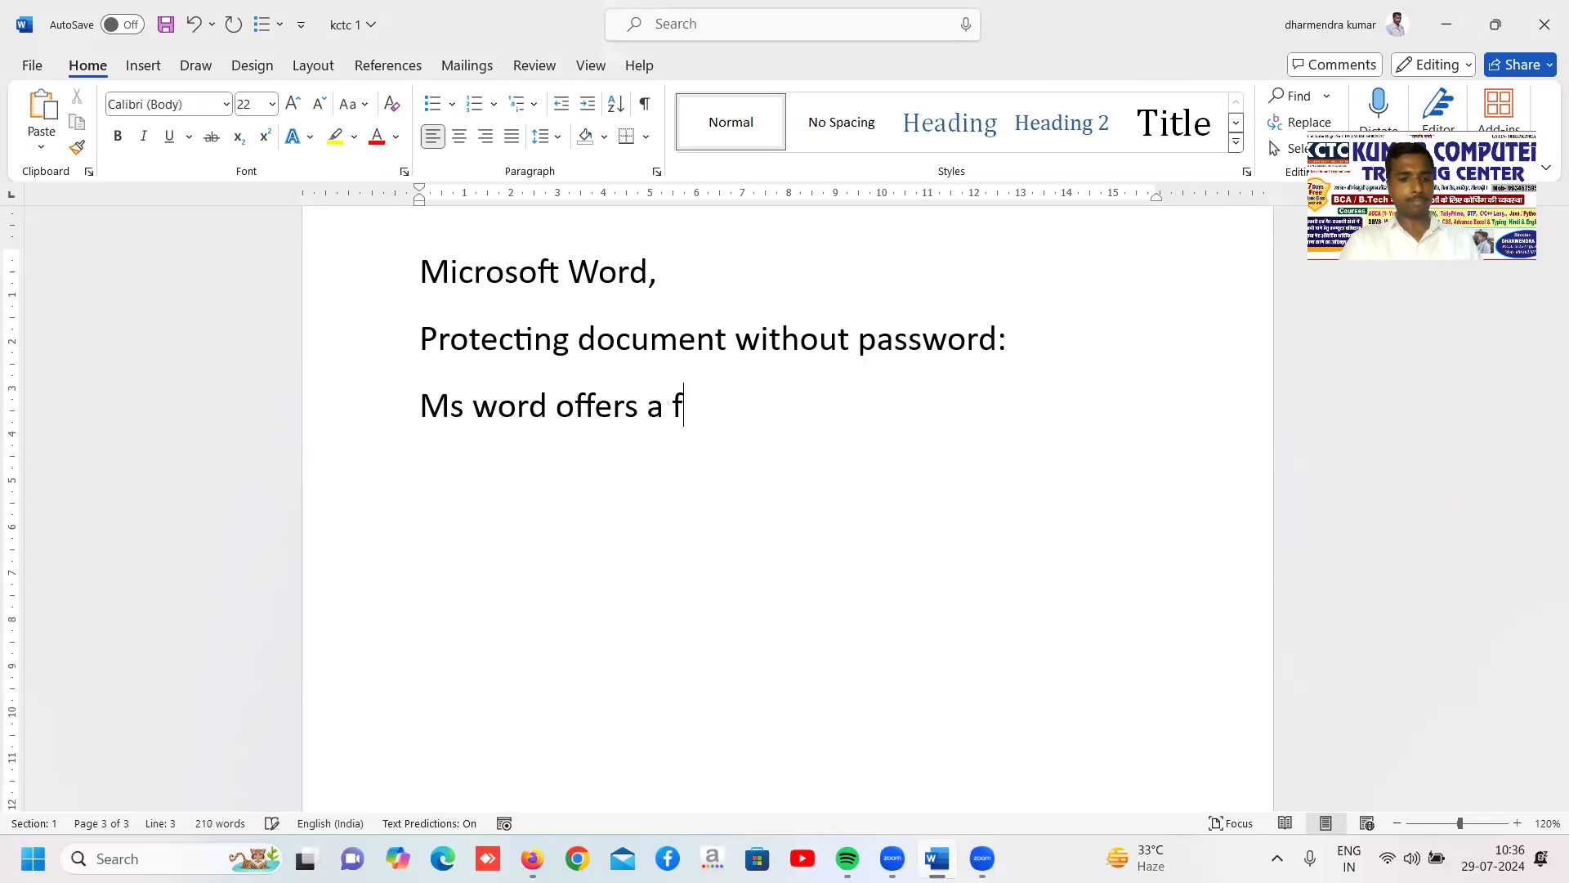
{"action": "type", "text": "eature "}
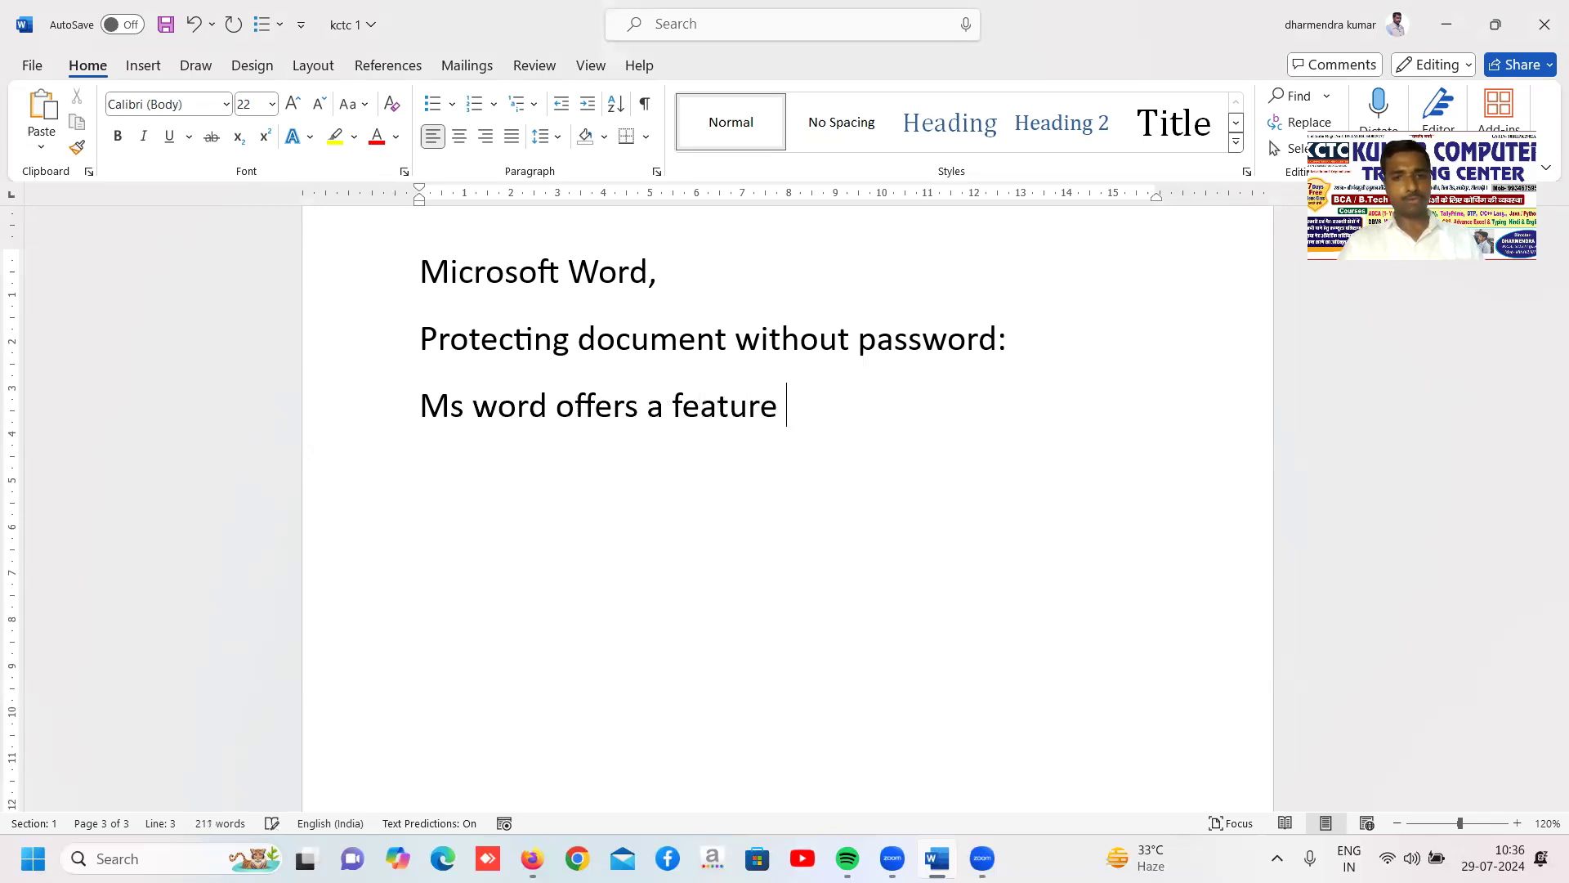
{"action": "type", "text": "calle"}
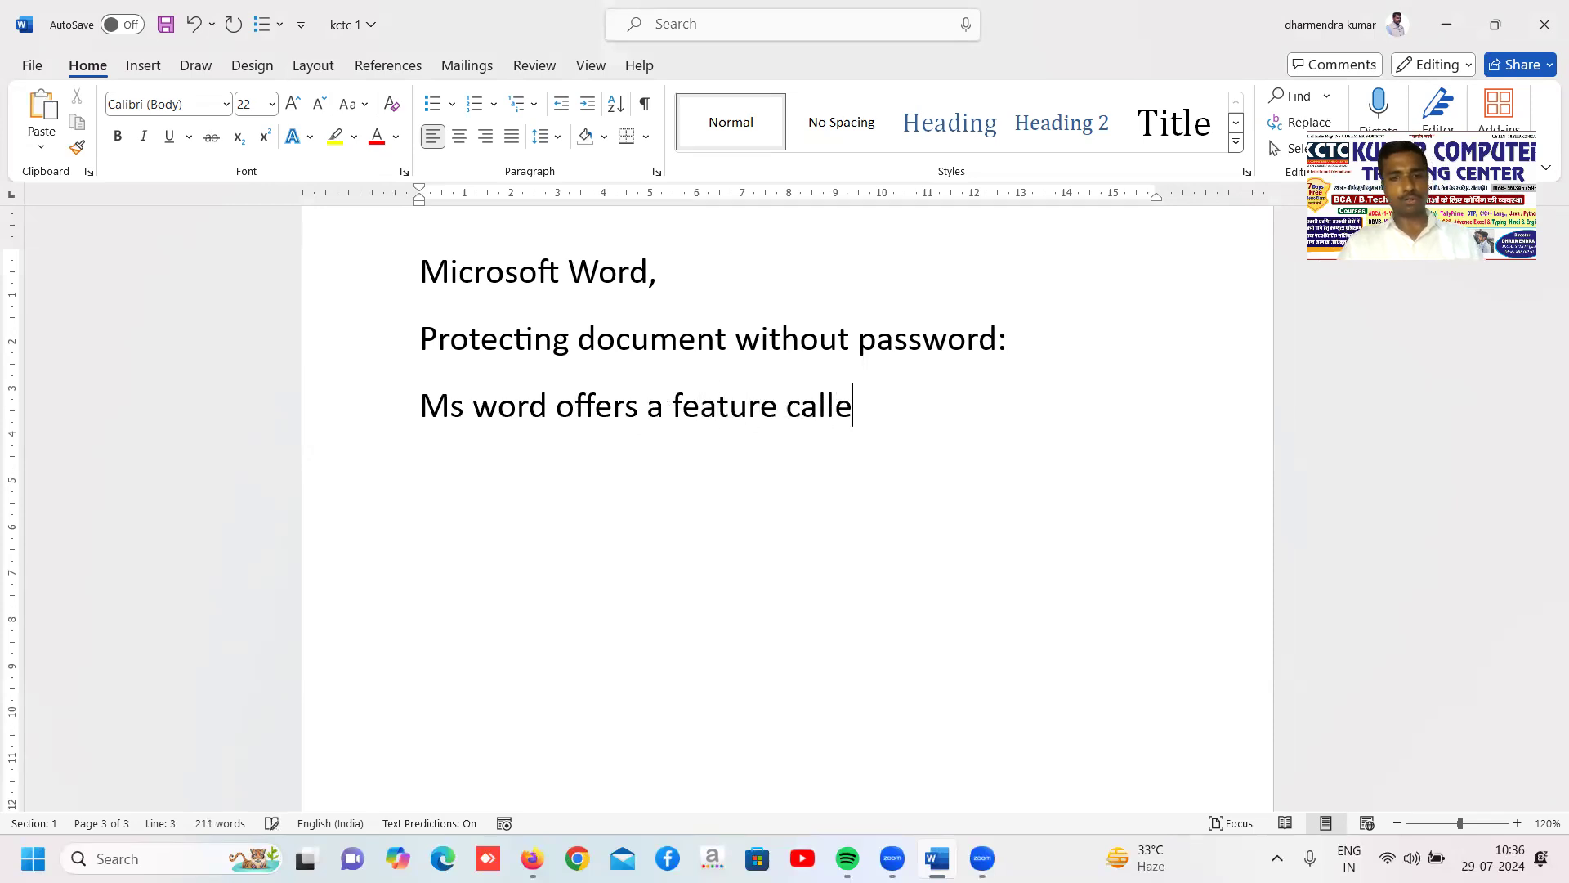
{"action": "type", "text": "d pro"}
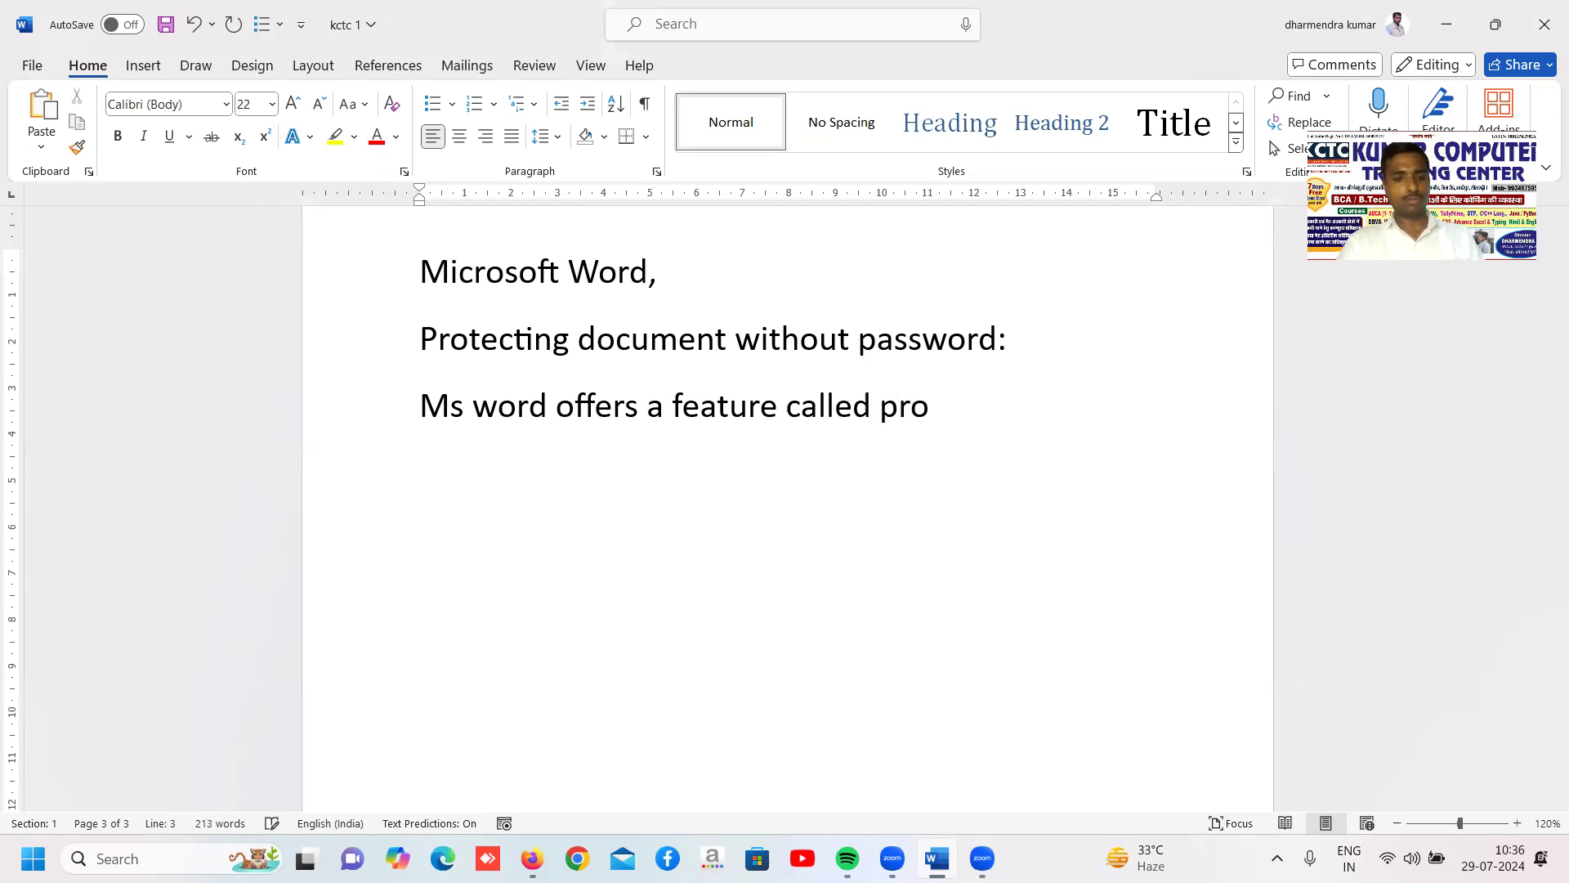
{"action": "type", "text": "tecting "}
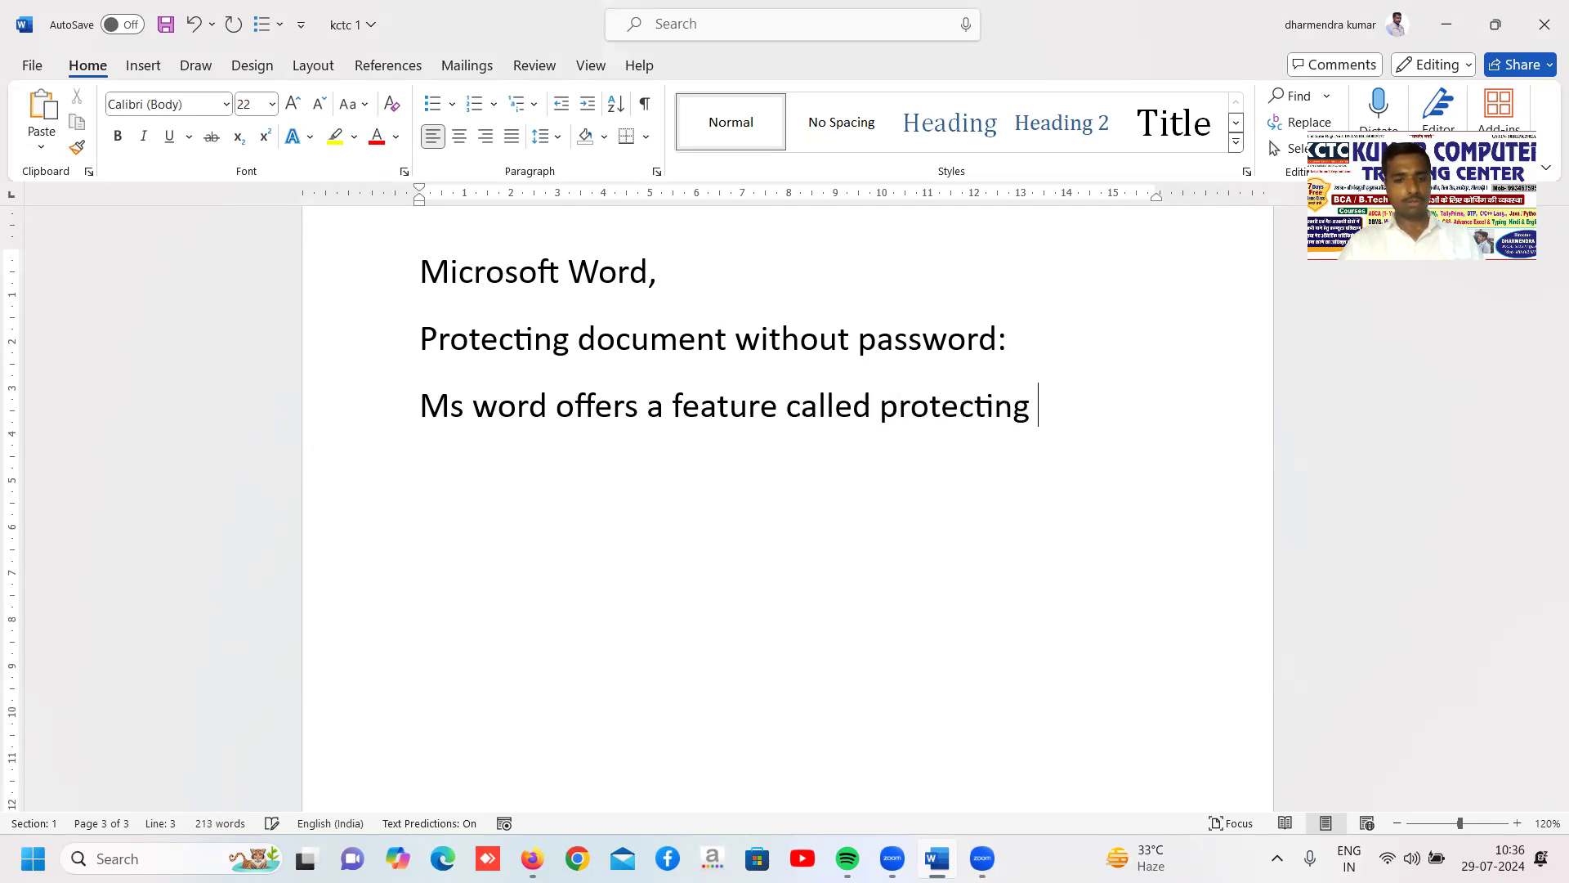
{"action": "type", "text": "document "}
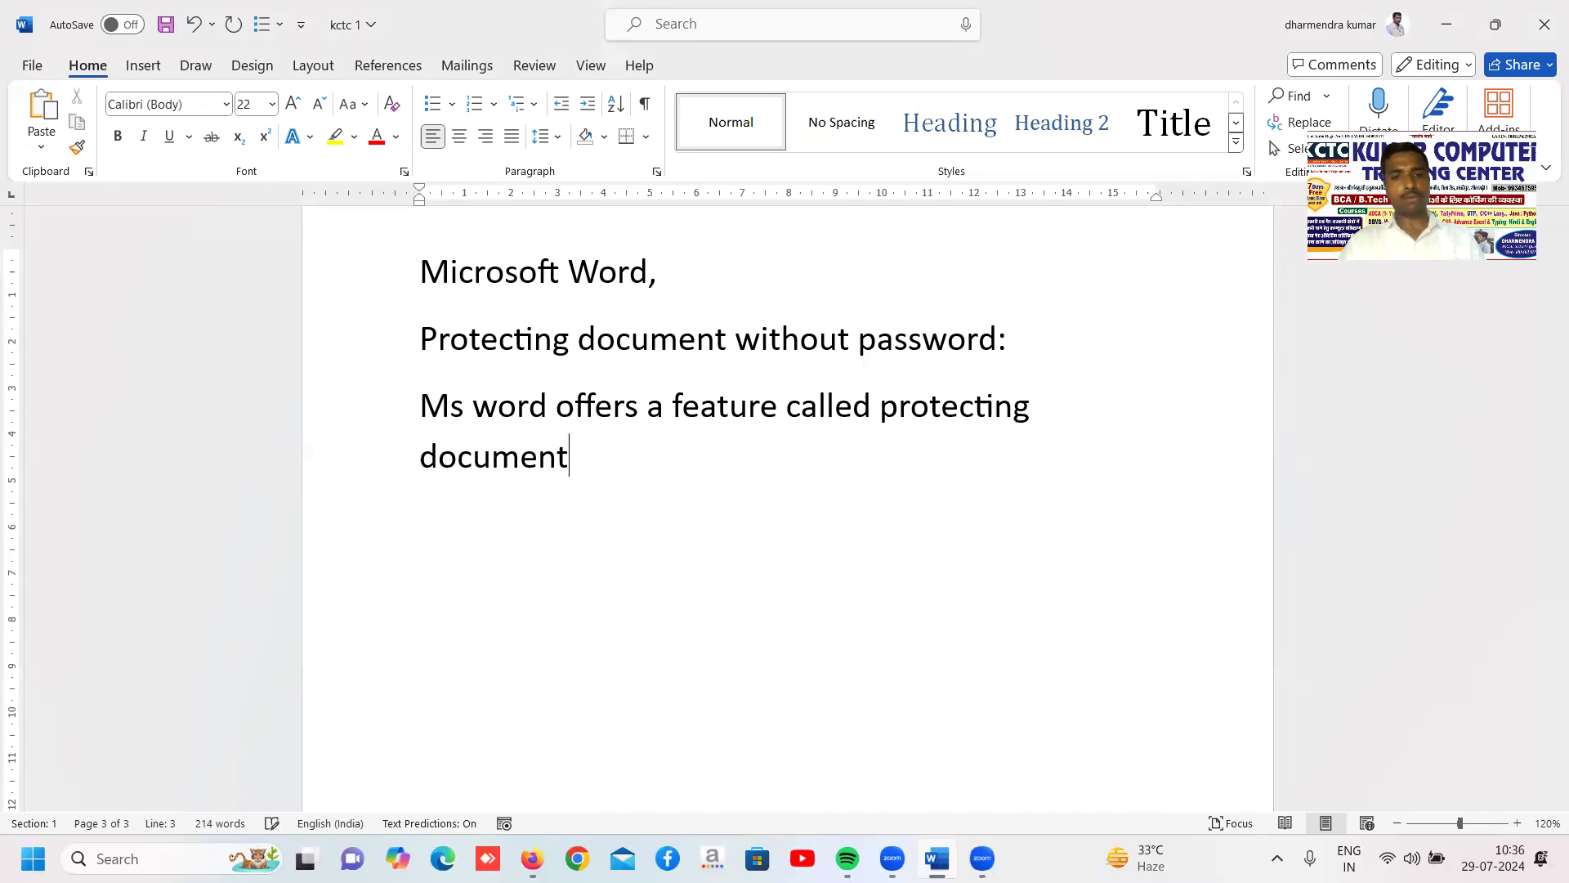
{"action": "type", "text": "wi"}
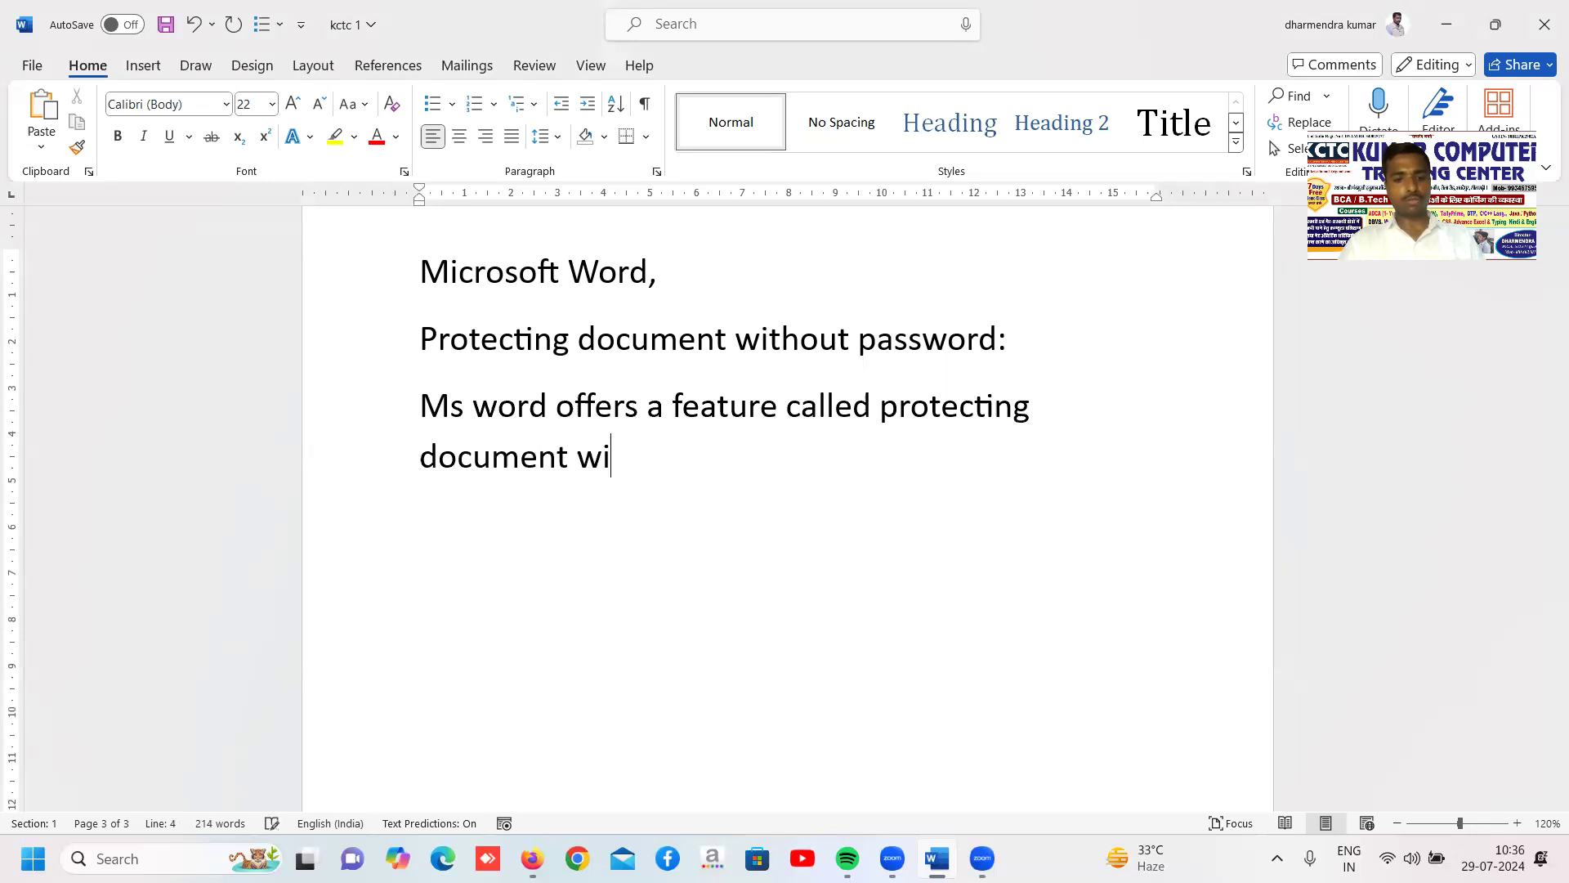
{"action": "type", "text": "thout pass"}
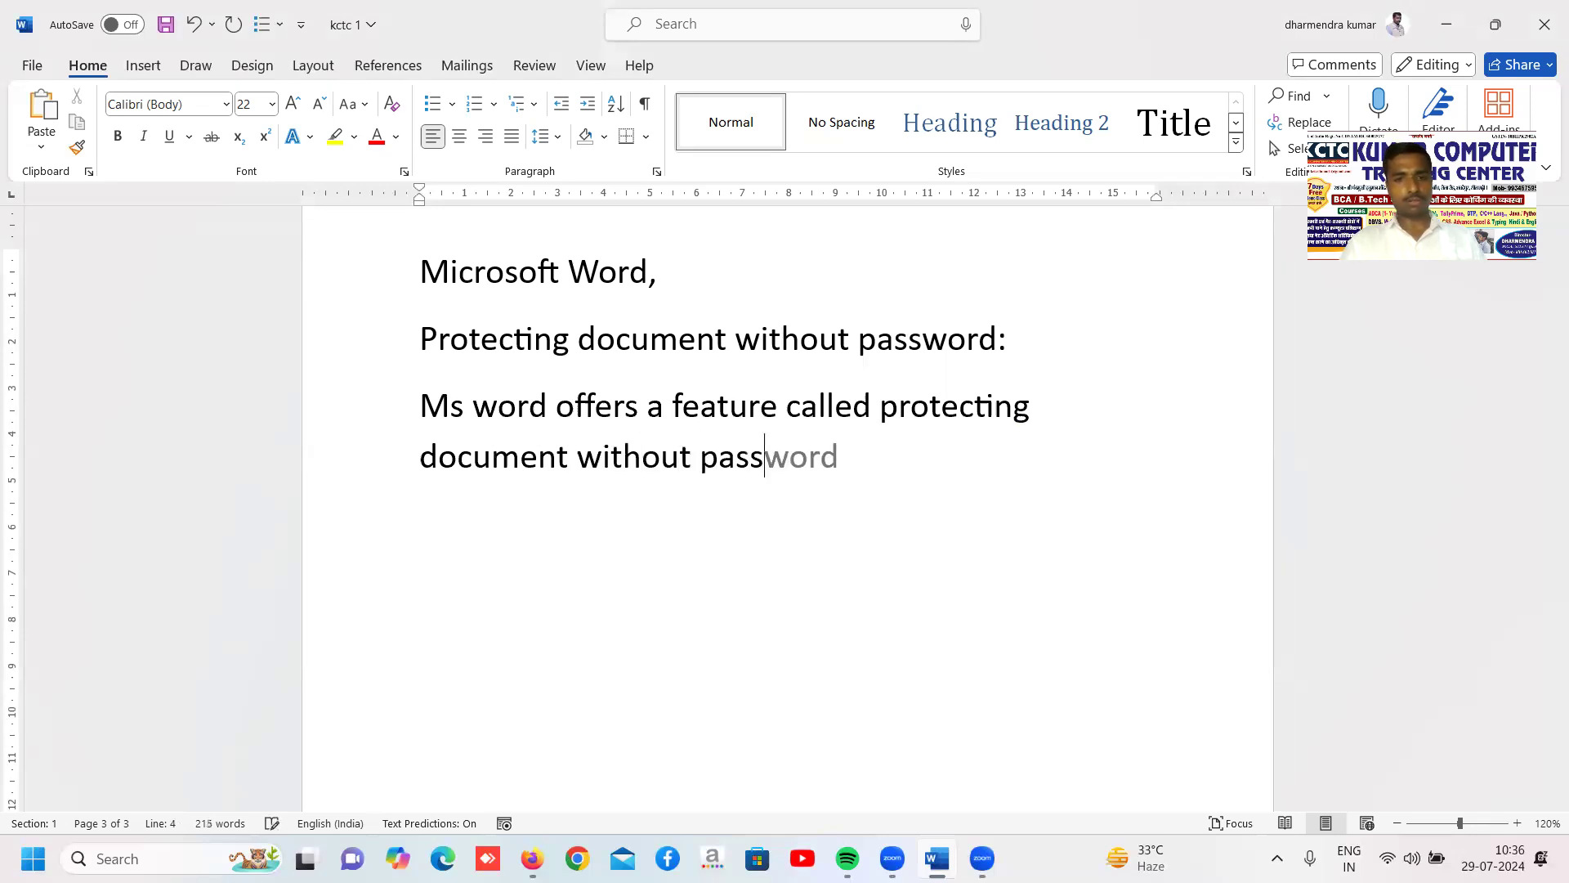
{"action": "key", "text": "Tab"}
{"action": "type", "text": "by"}
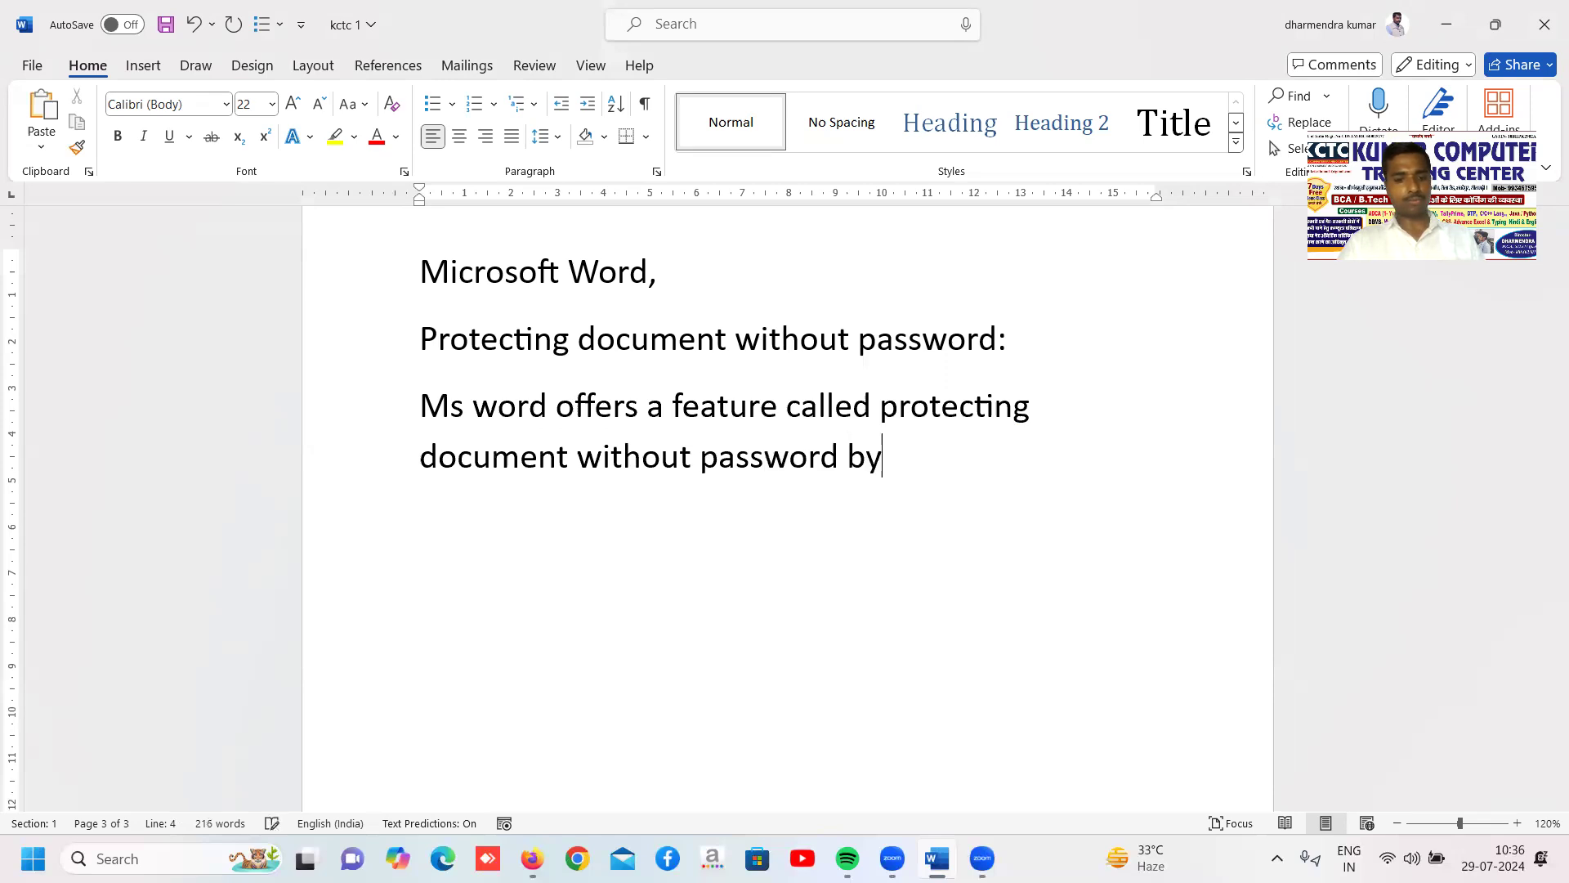
{"action": "type", "text": " the fo"}
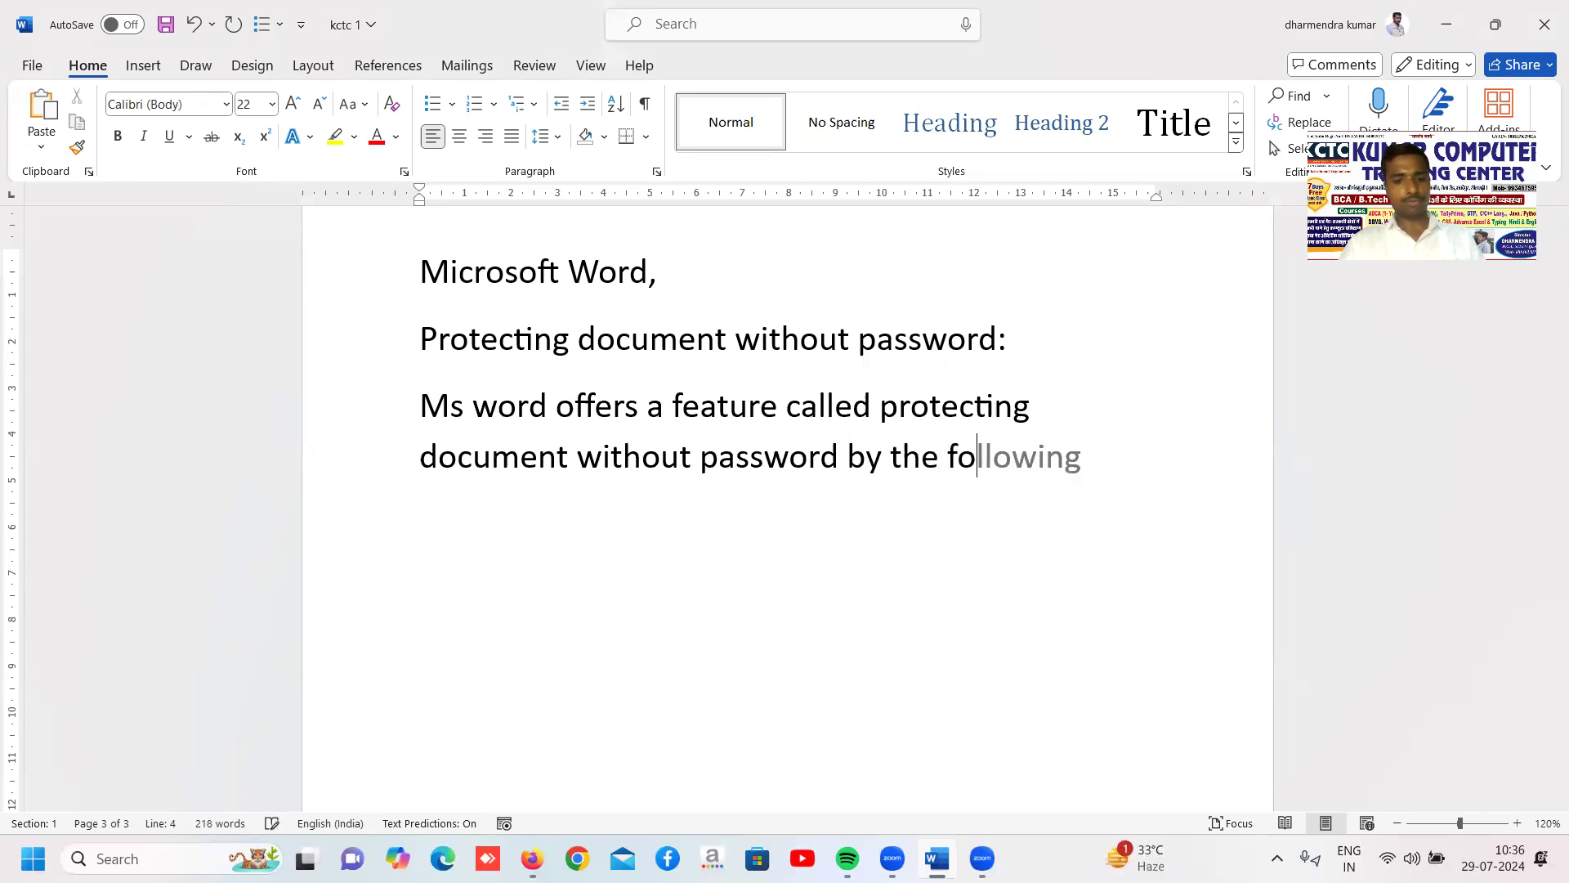
{"action": "type", "text": "llowing."}
Start a lettered list below the sentence with the items "Tracked Changes" and "Comments"
{"action": "key", "text": "Return"}
{"action": "type", "text": "a."}
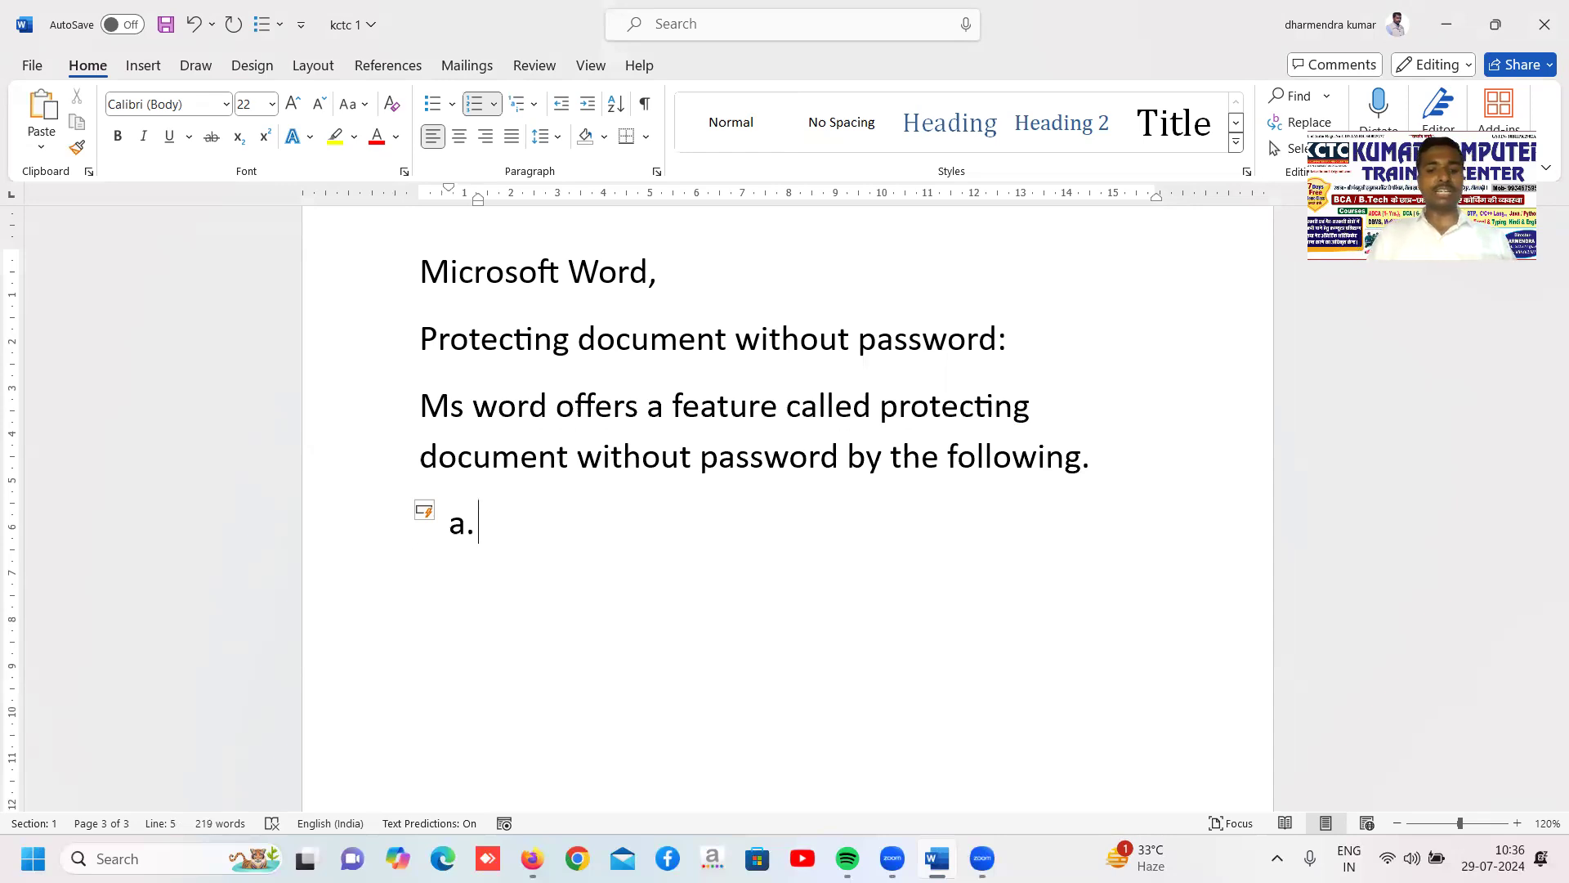
{"action": "type", "text": "Trac"}
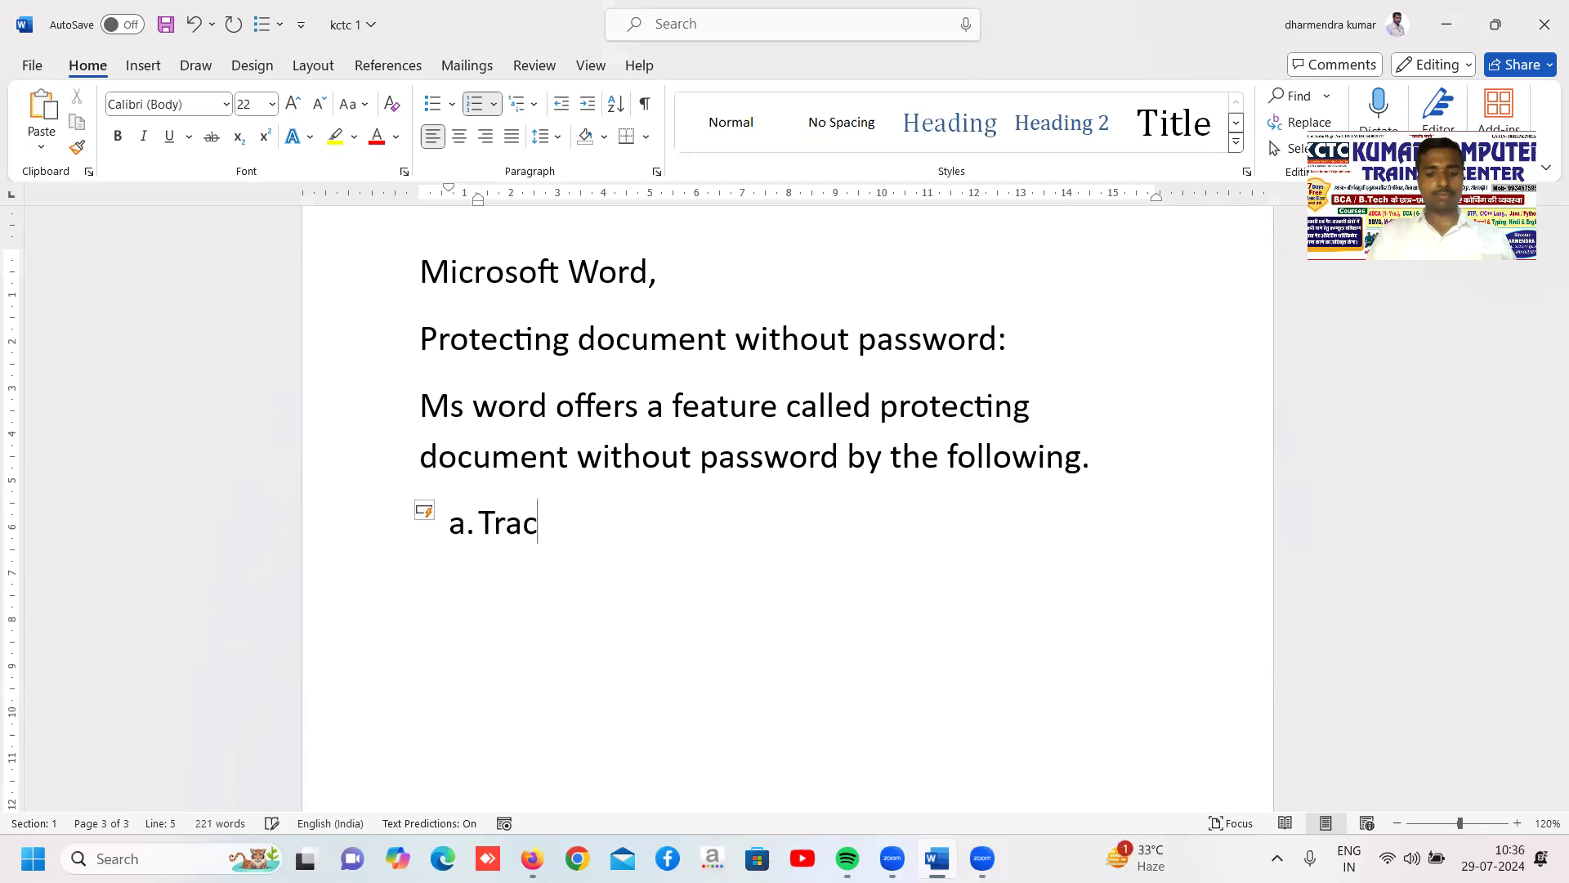
{"action": "type", "text": "ked Changes"}
{"action": "key", "text": "Return"}
{"action": "type", "text": "Cp"}
{"action": "key", "text": "BackSpace"}
{"action": "type", "text": "onn"}
{"action": "key", "text": "BackSpace"}
{"action": "key", "text": "BackSpace"}
{"action": "type", "text": "mments"}
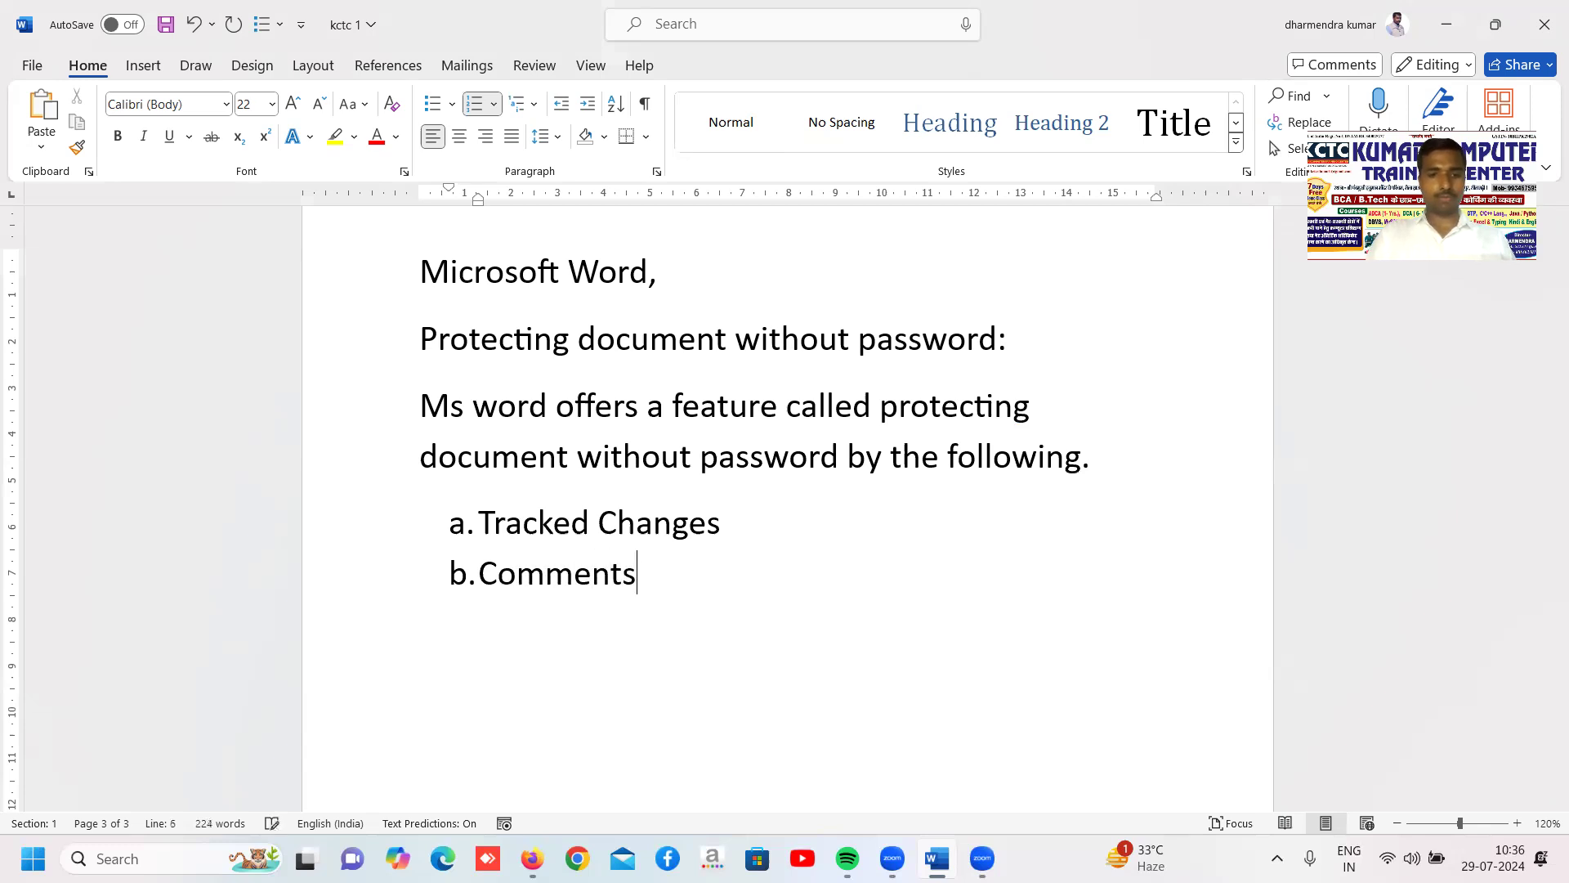
Add "Filling in Forms." as the third list item and save the document
{"action": "key", "text": "Return"}
{"action": "type", "text": "F"}
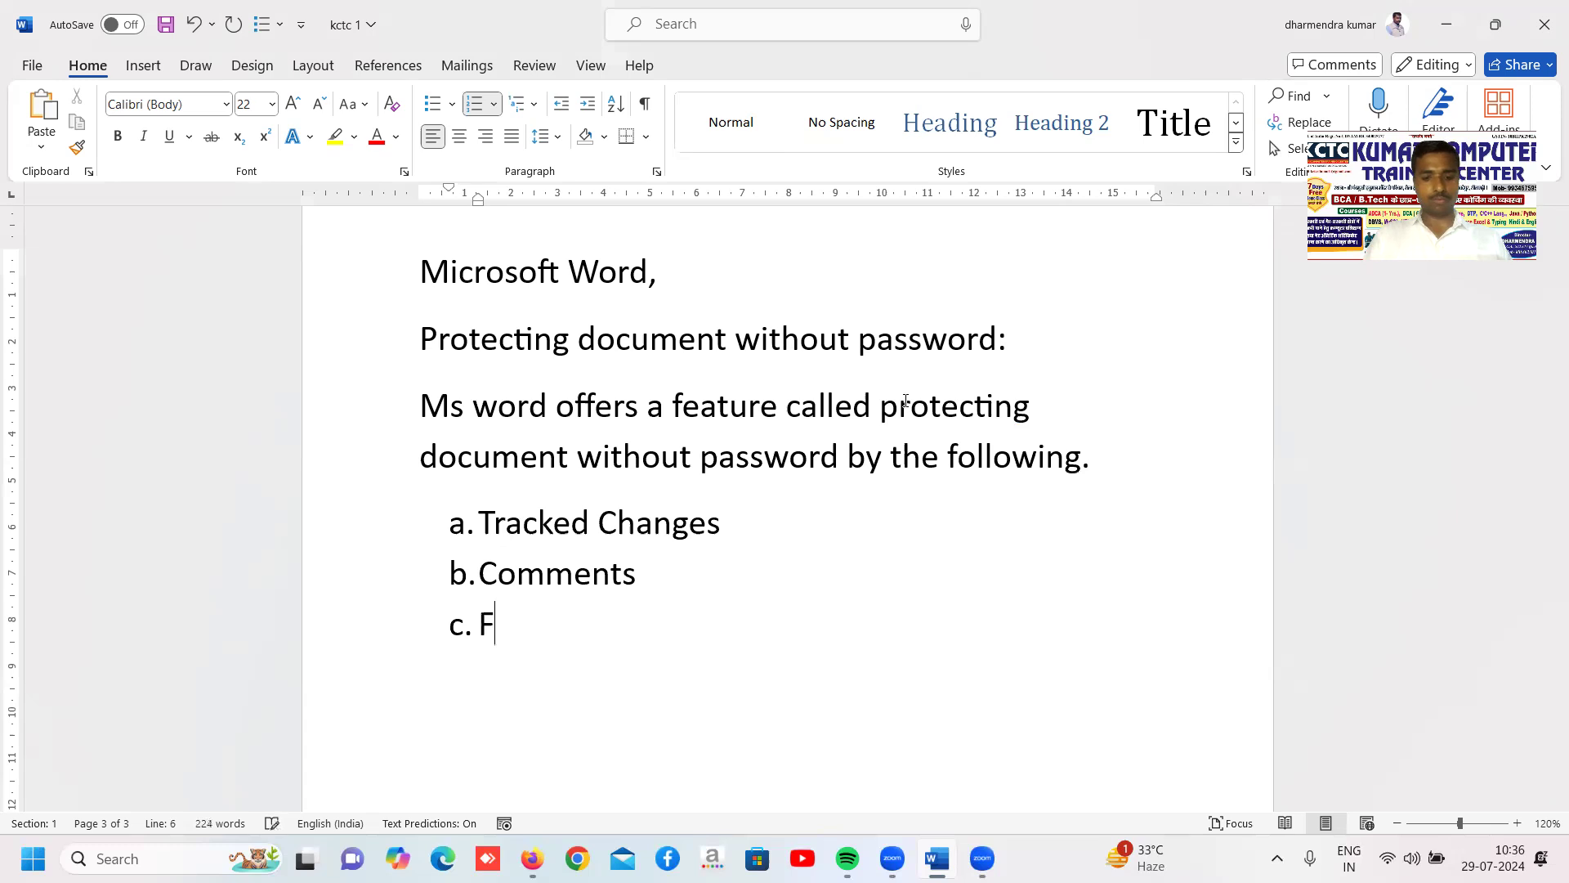
{"action": "type", "text": "Illing in Fo"}
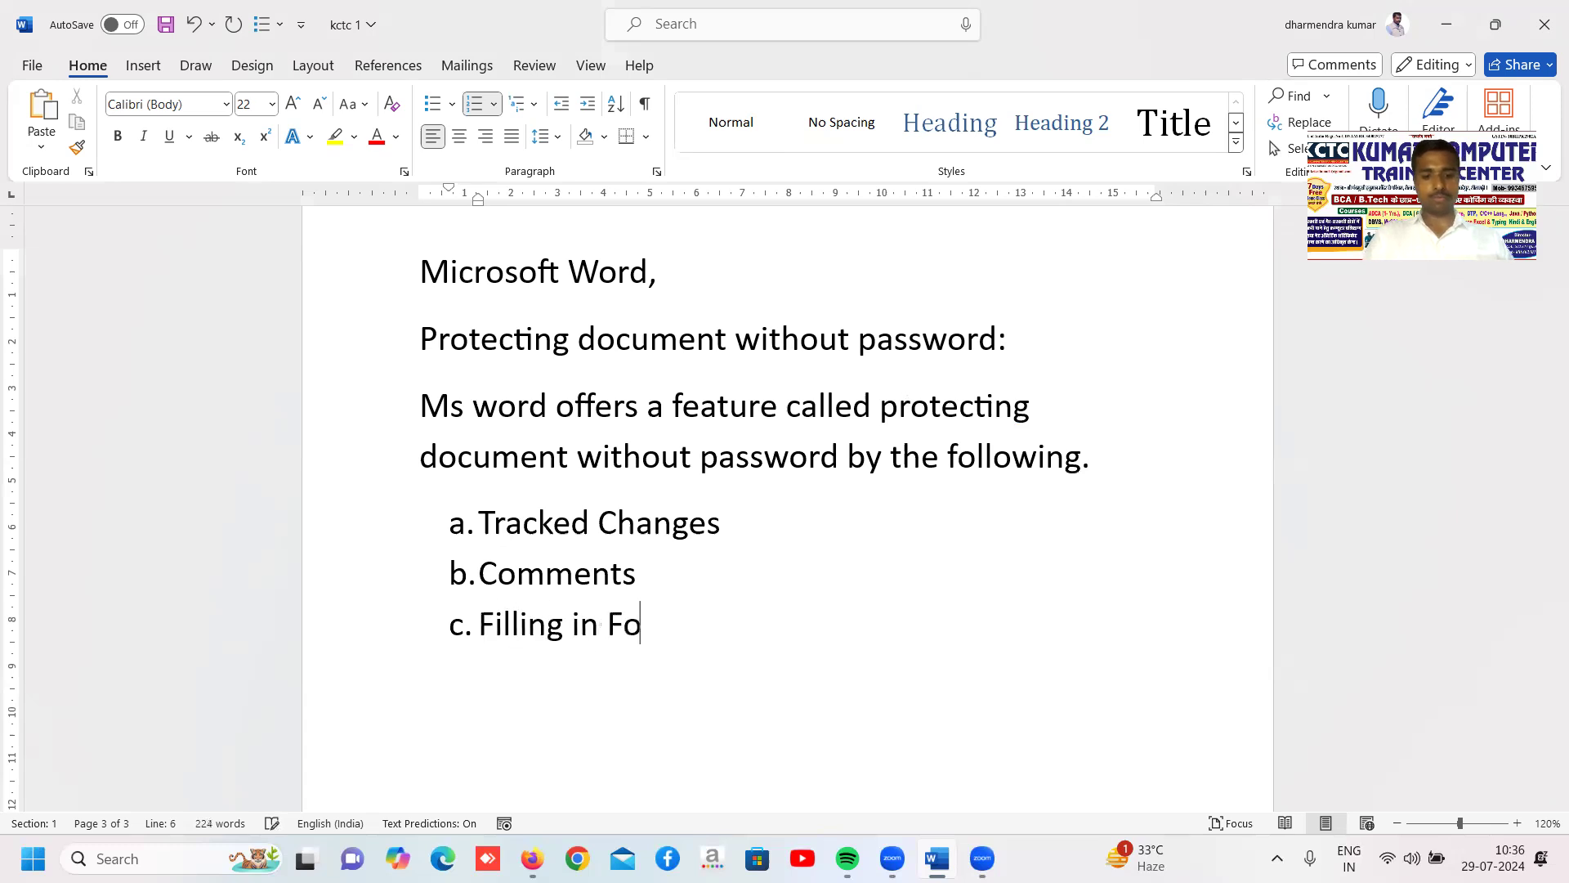
{"action": "type", "text": "rms."}
{"action": "key", "text": "ctrl+s"}
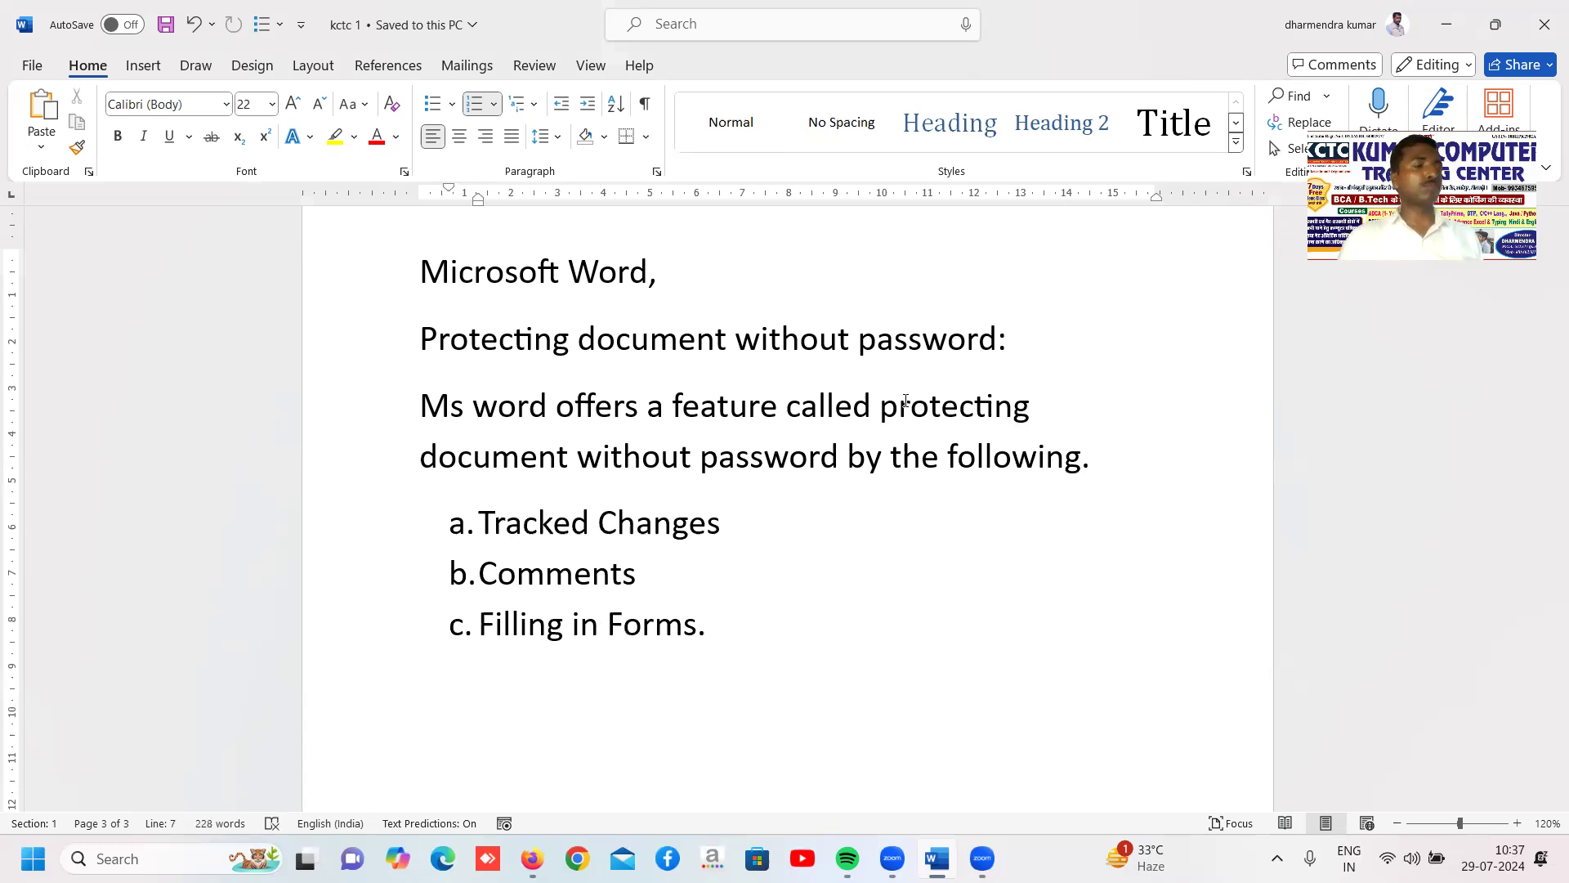
End the list, leave a blank line, and start a new lettered list with "Tracked Changes:" as item a
{"action": "key", "text": "Return"}
{"action": "key", "text": "Return"}
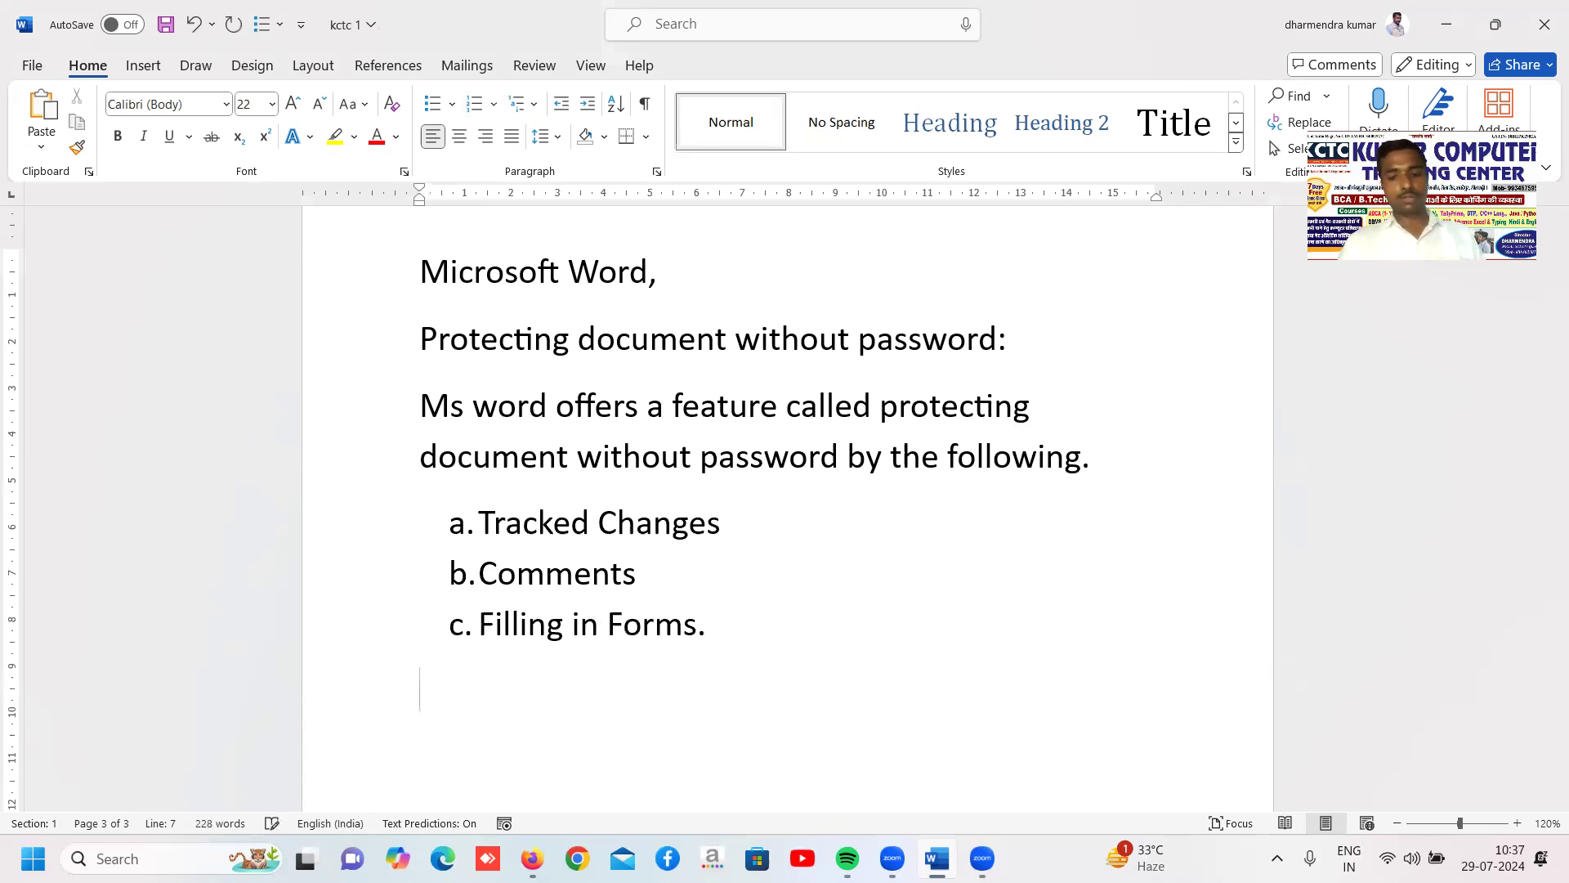
{"action": "key", "text": "Return"}
{"action": "type", "text": "a. Tracked Changes:"}
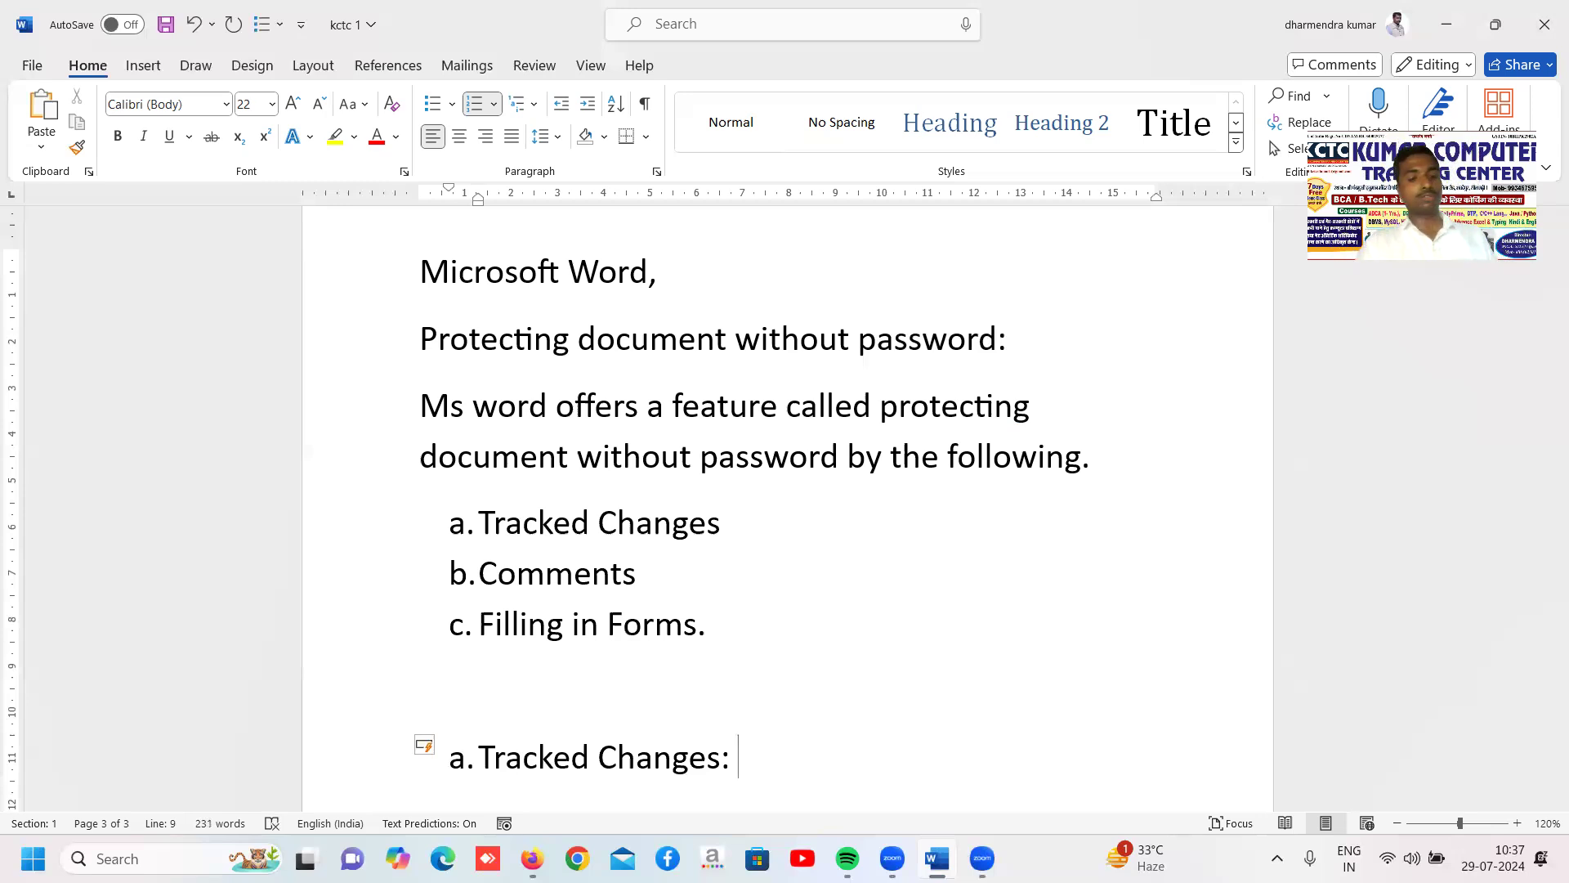
Complete the new Tracked Changes item with the description "Any changes made in the document will be highlighted."
{"action": "type", "text": "Any "}
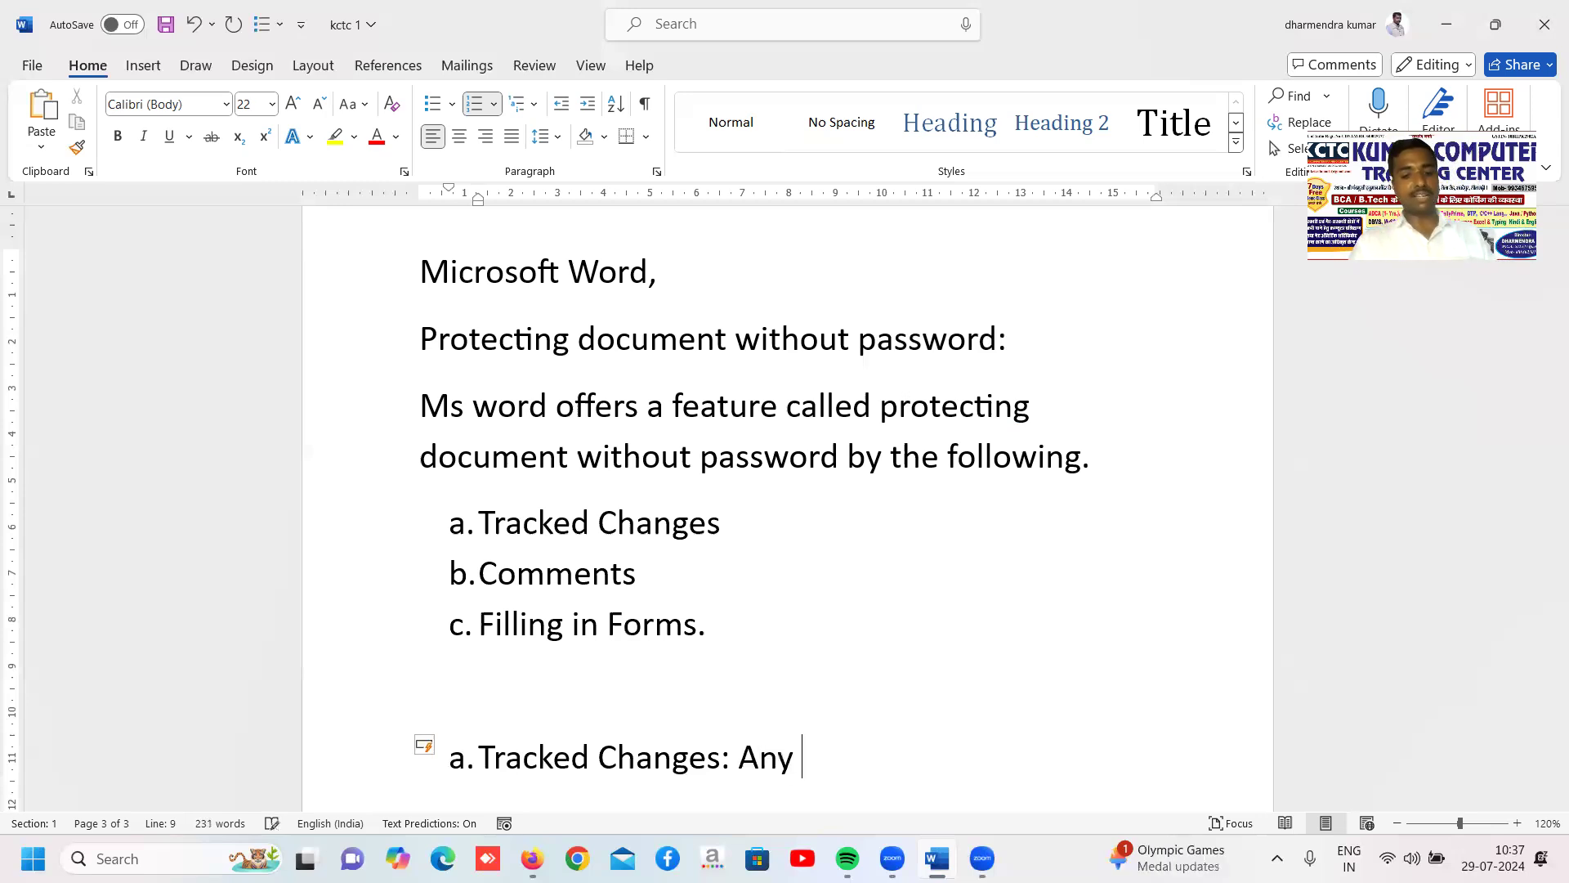
{"action": "type", "text": "changes made in the document will be highlighted."}
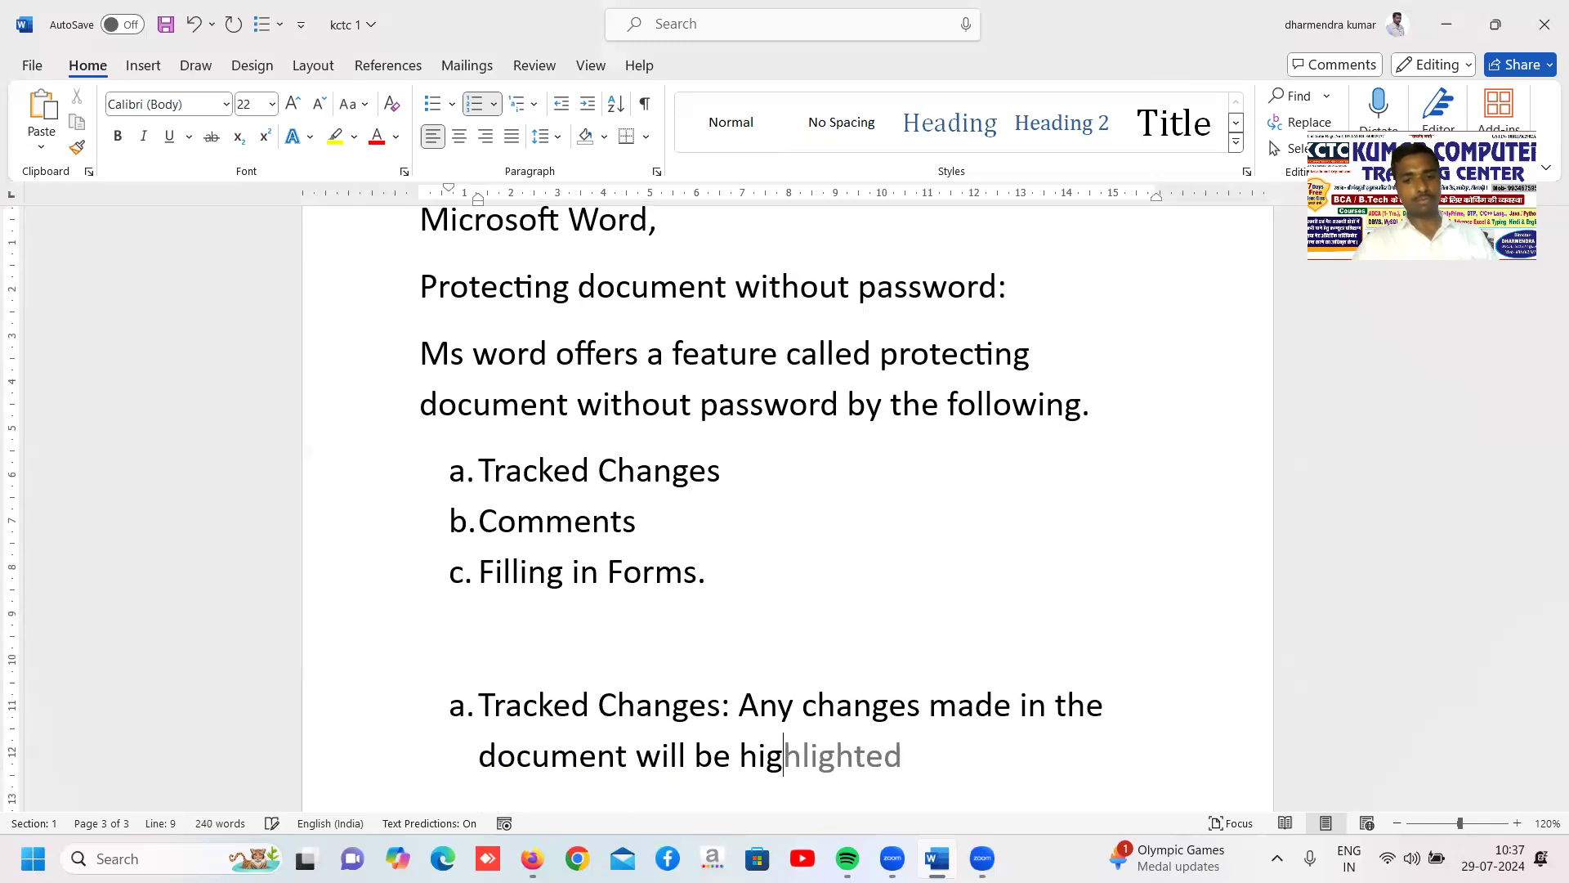
{"action": "key", "text": "Tab"}
{"action": "type", "text": "."}
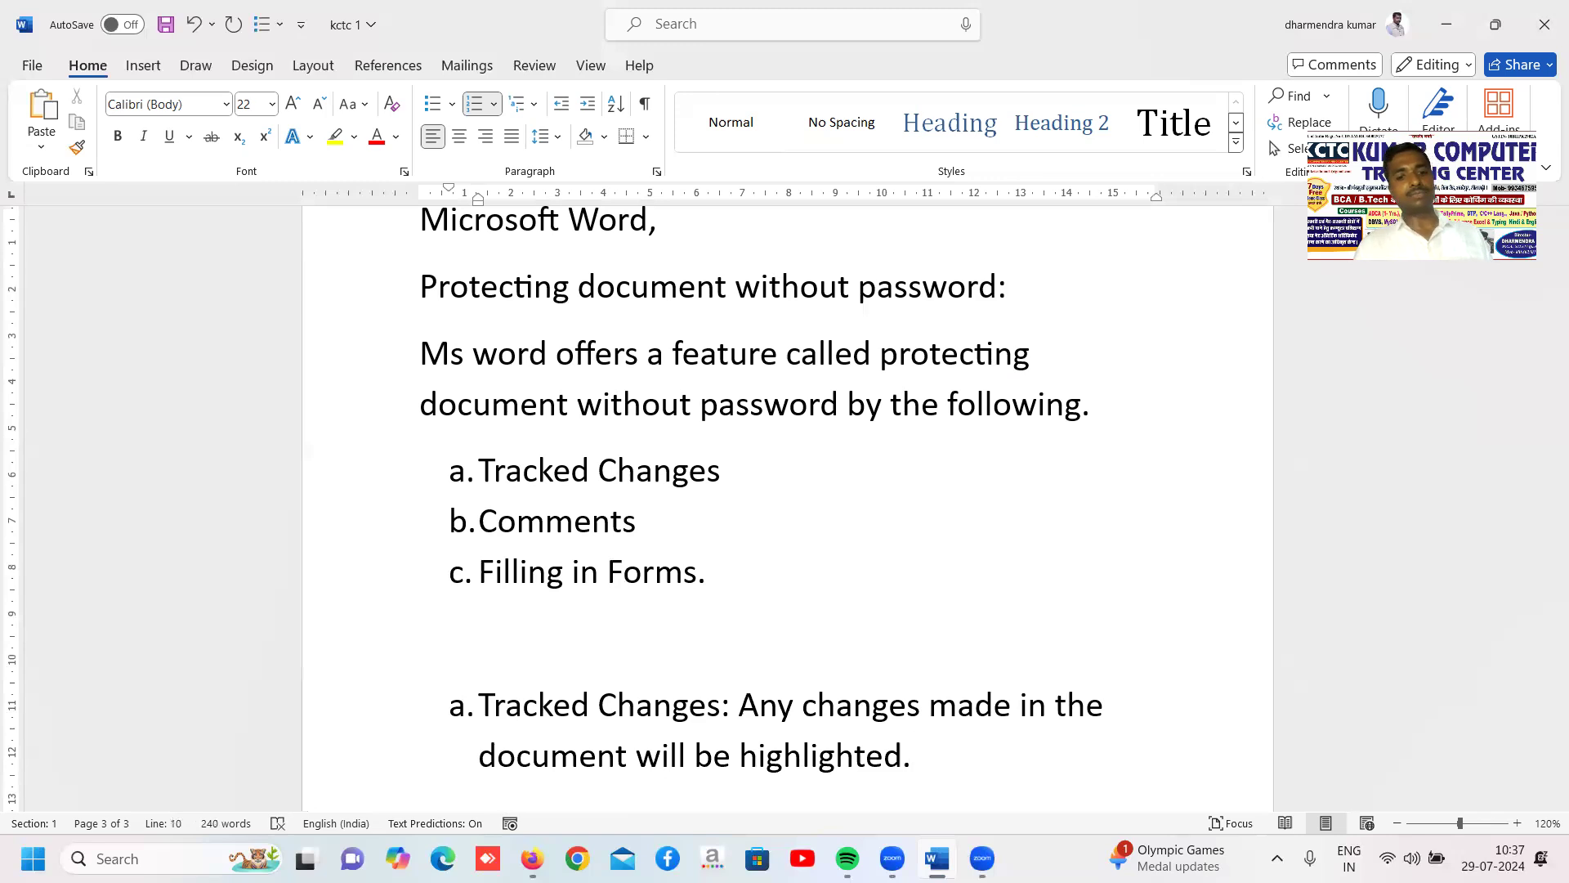
Add item b to the second lettered list with the label "Comments:"
{"action": "key", "text": "Return"}
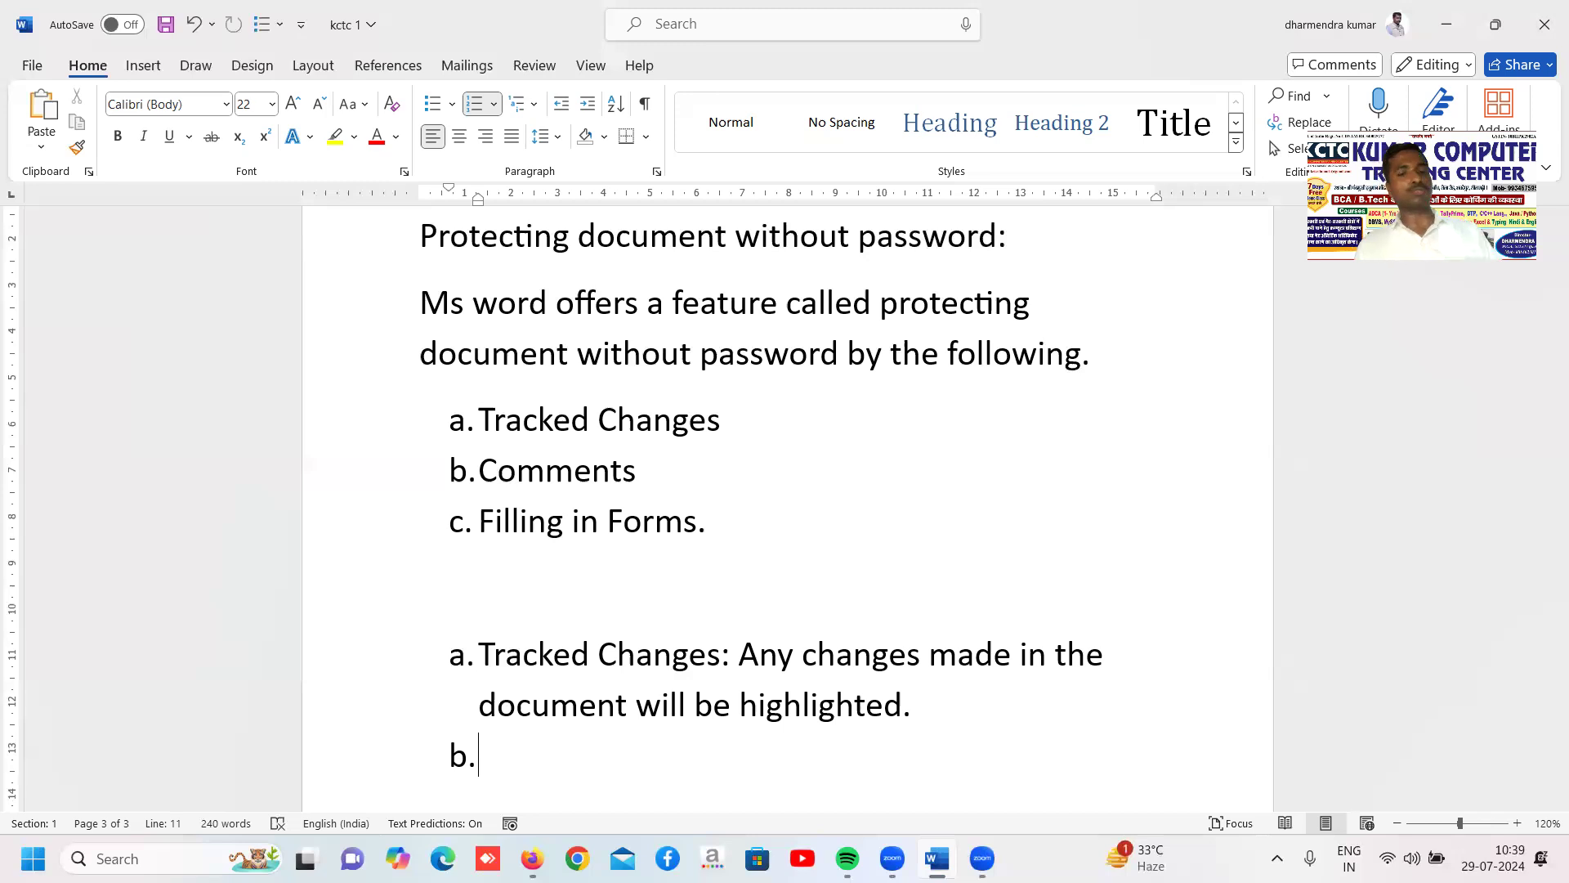
{"action": "type", "text": "Commen"}
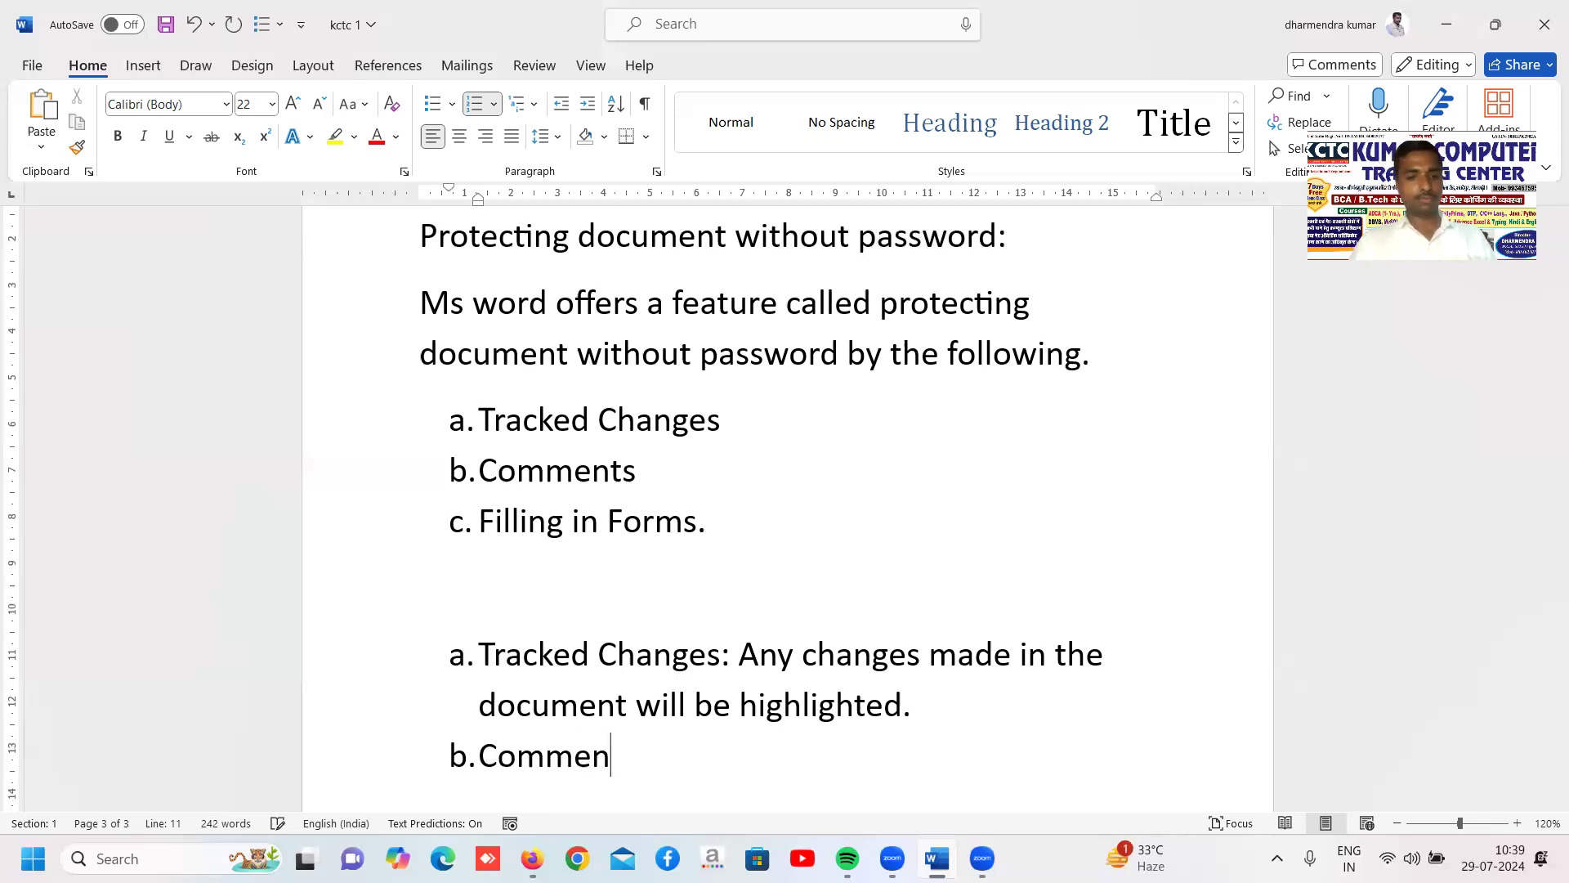
{"action": "type", "text": "ts:"}
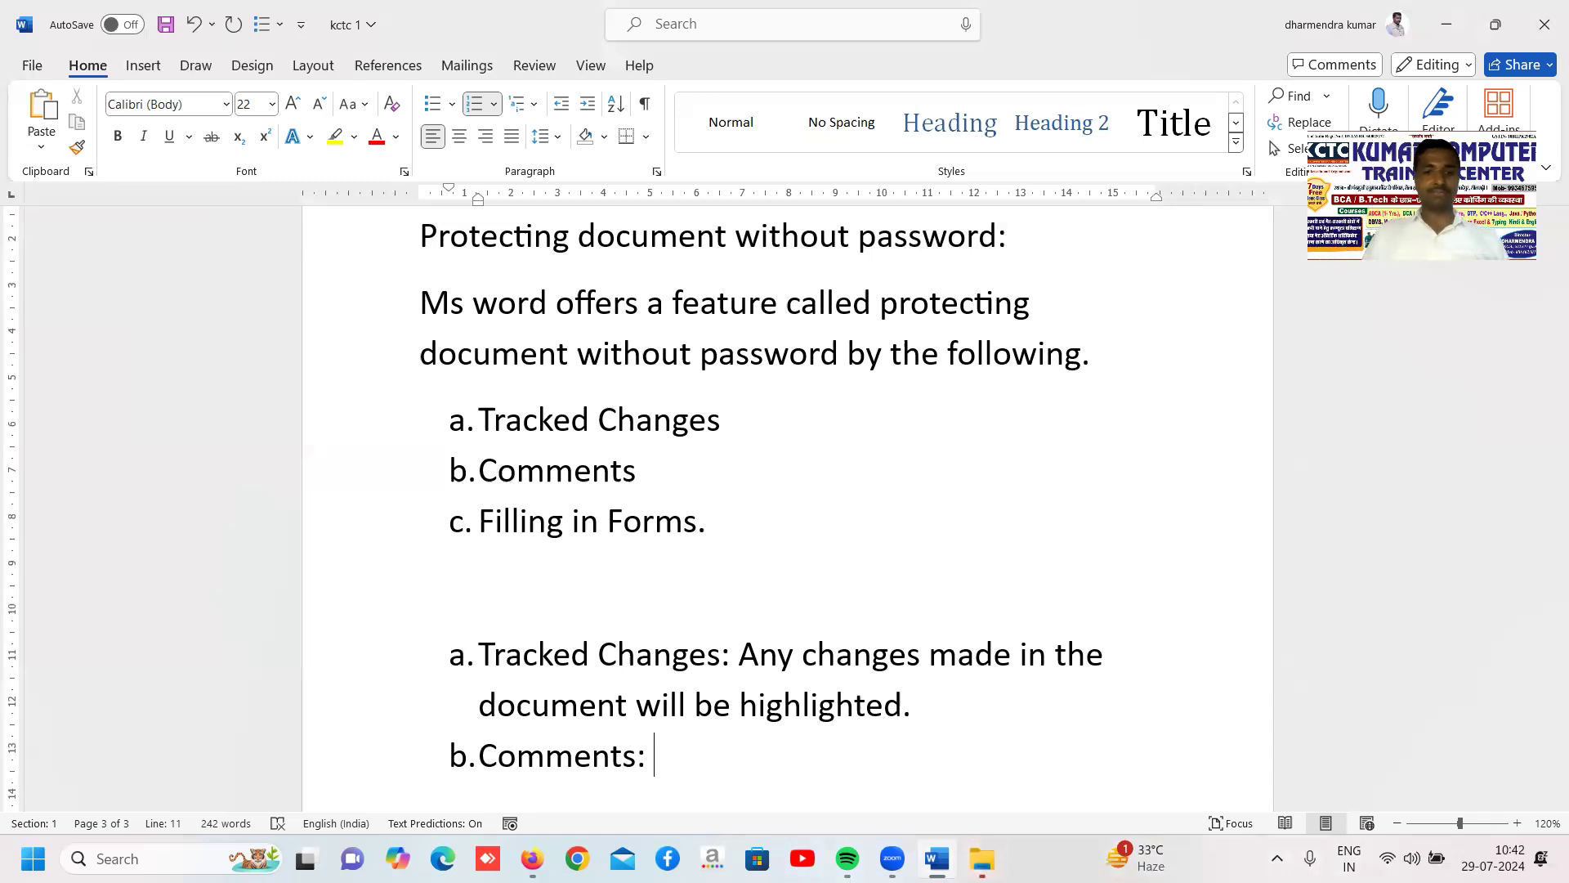
Describe the Comments item in the second list with "This option locks the document for editing."
{"action": "type", "text": "This optio"}
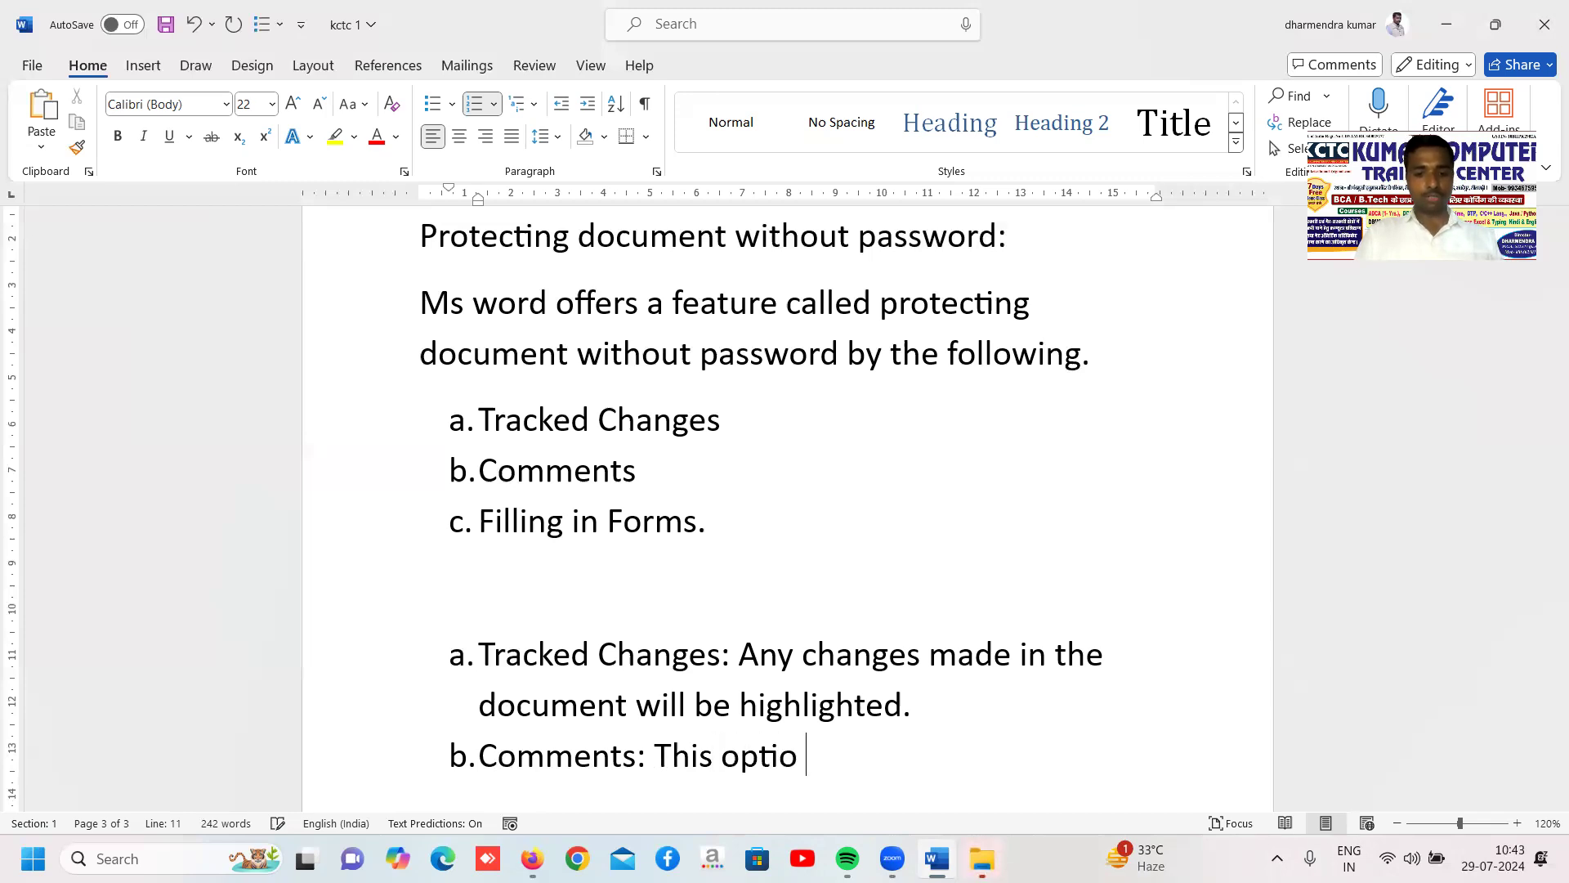
{"action": "key", "text": "BackSpace"}
{"action": "type", "text": "n "}
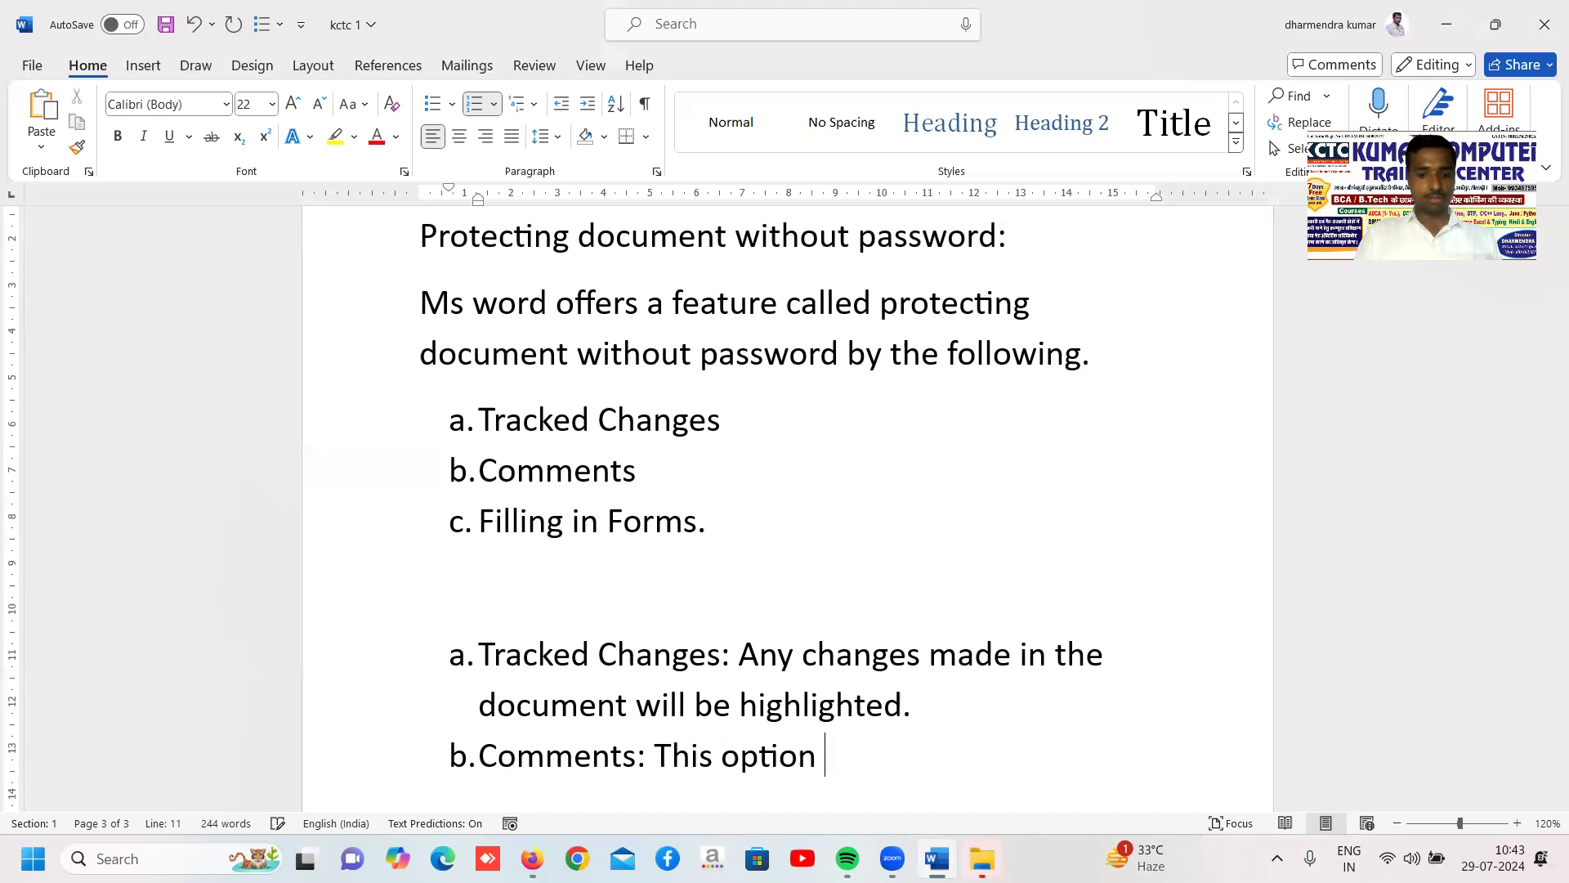
{"action": "type", "text": "locks the "}
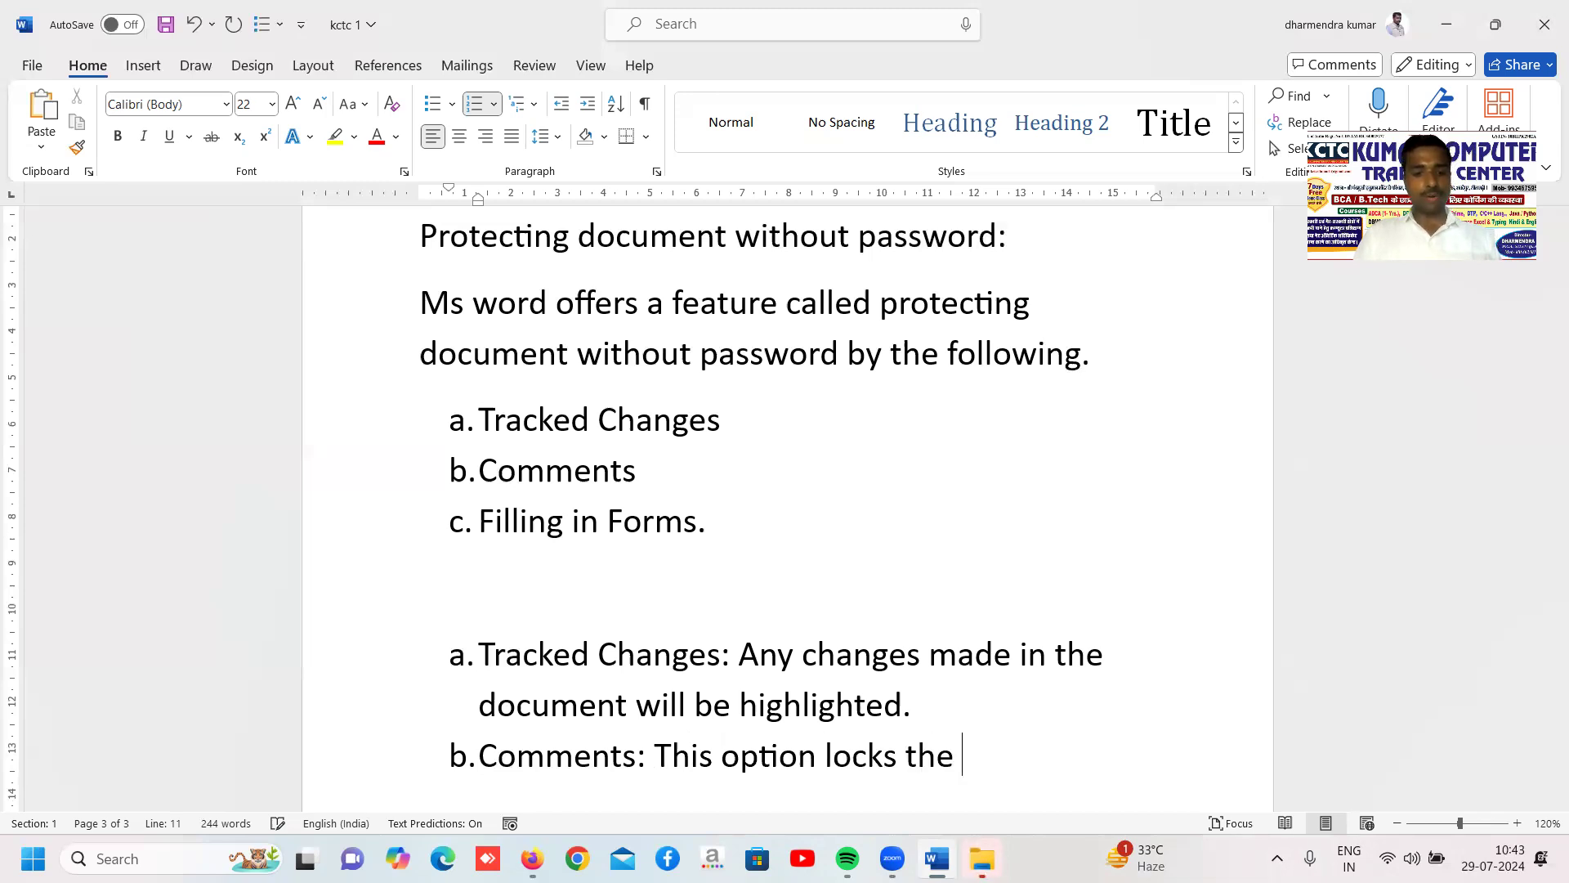
{"action": "type", "text": "docu"}
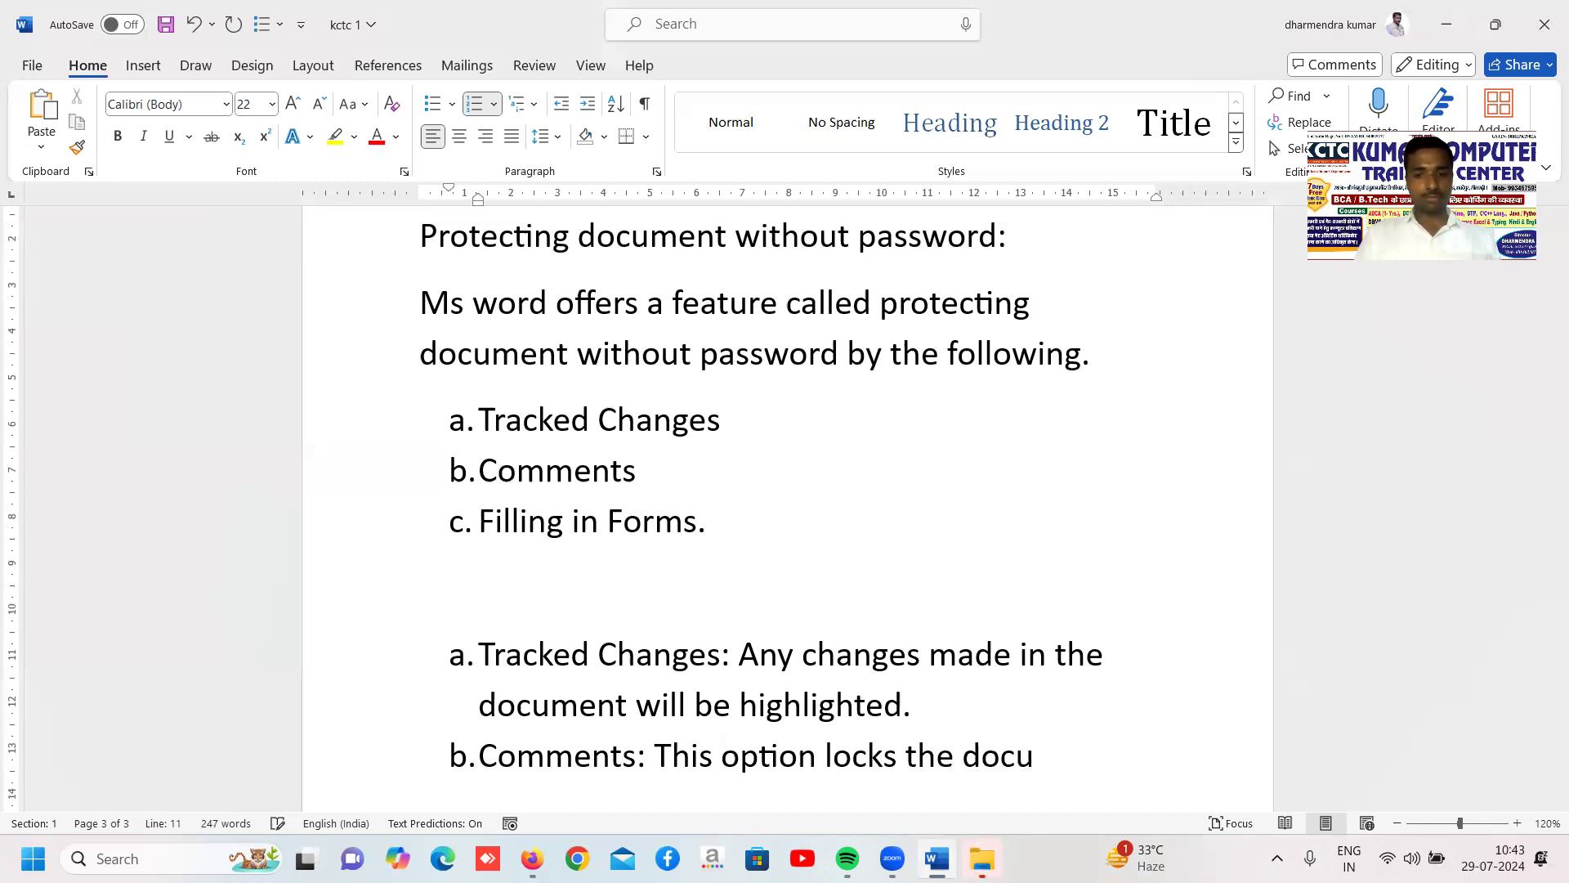
{"action": "type", "text": "ment for edi"}
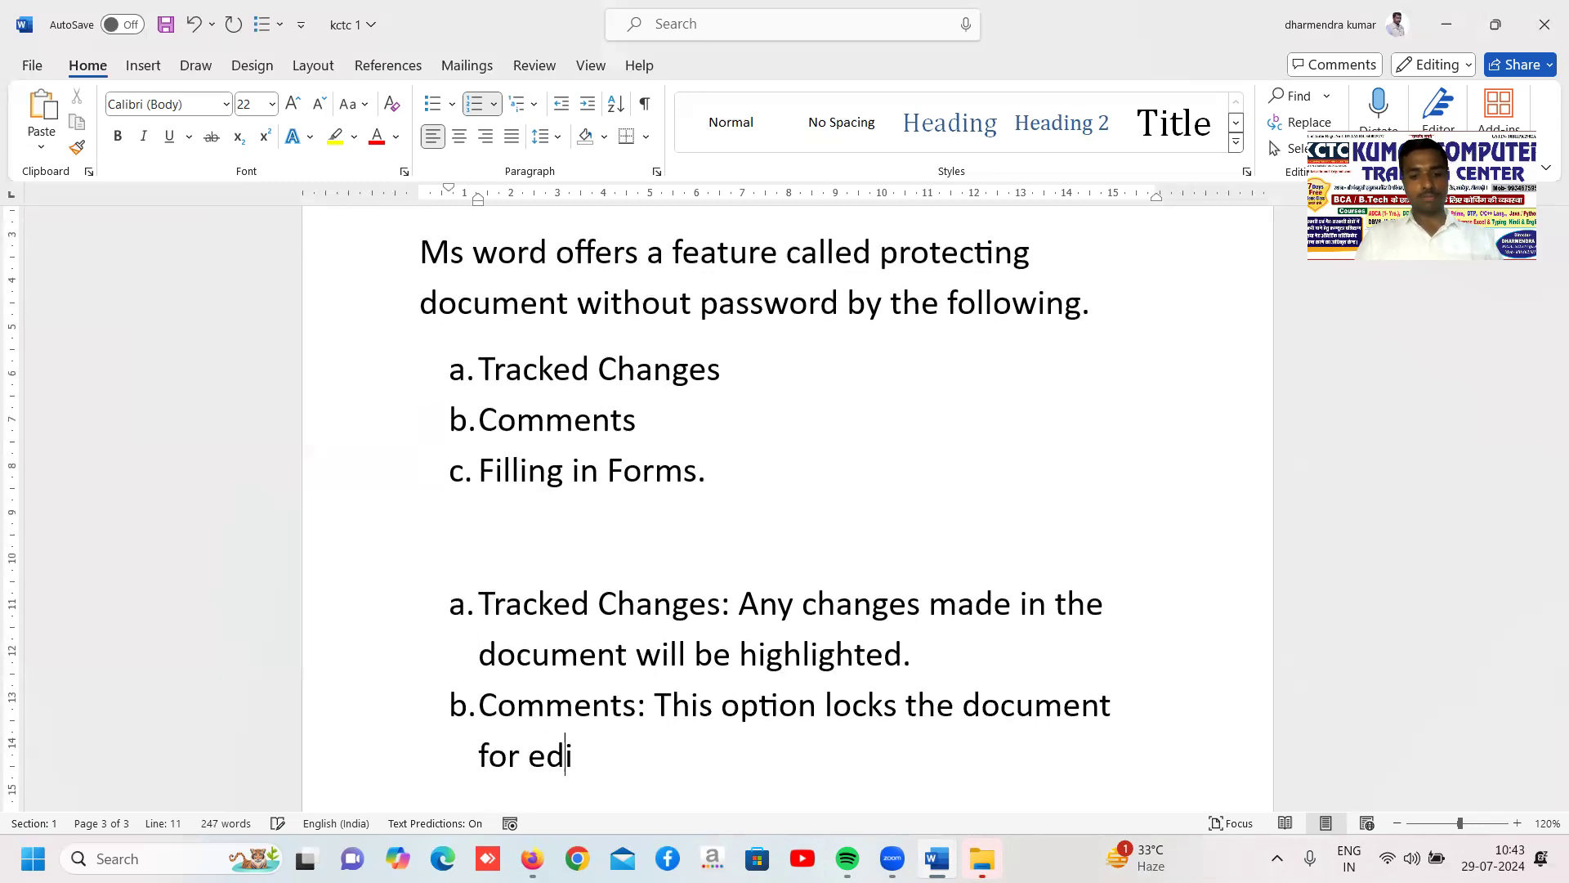
{"action": "type", "text": "ting."}
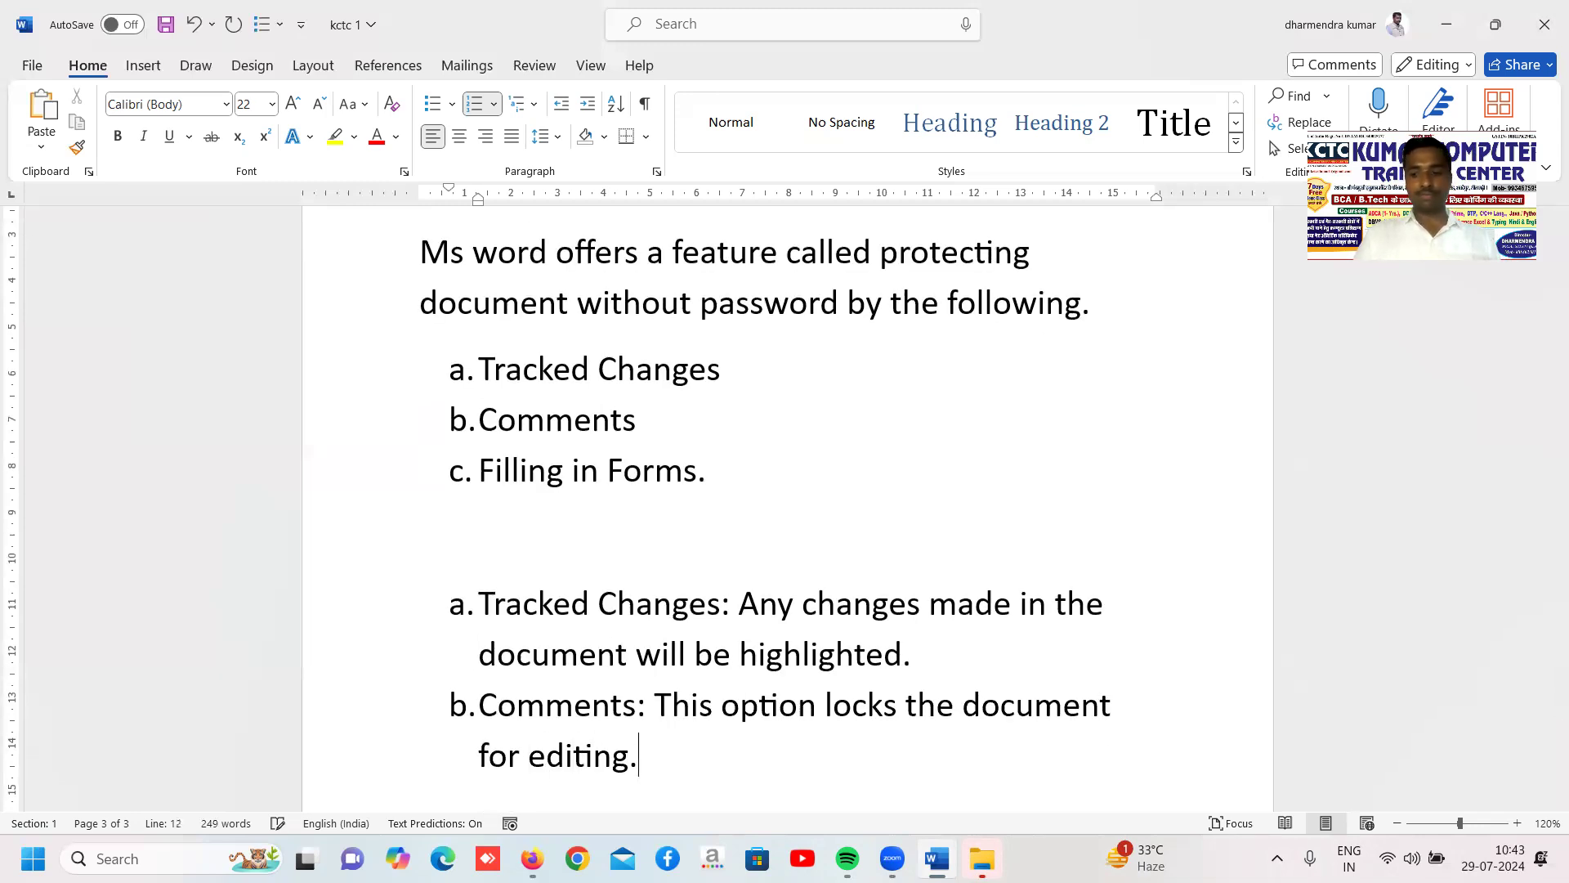
Add item c to the second lettered list with the label "Filling in Forms:"
{"action": "key", "text": "Return"}
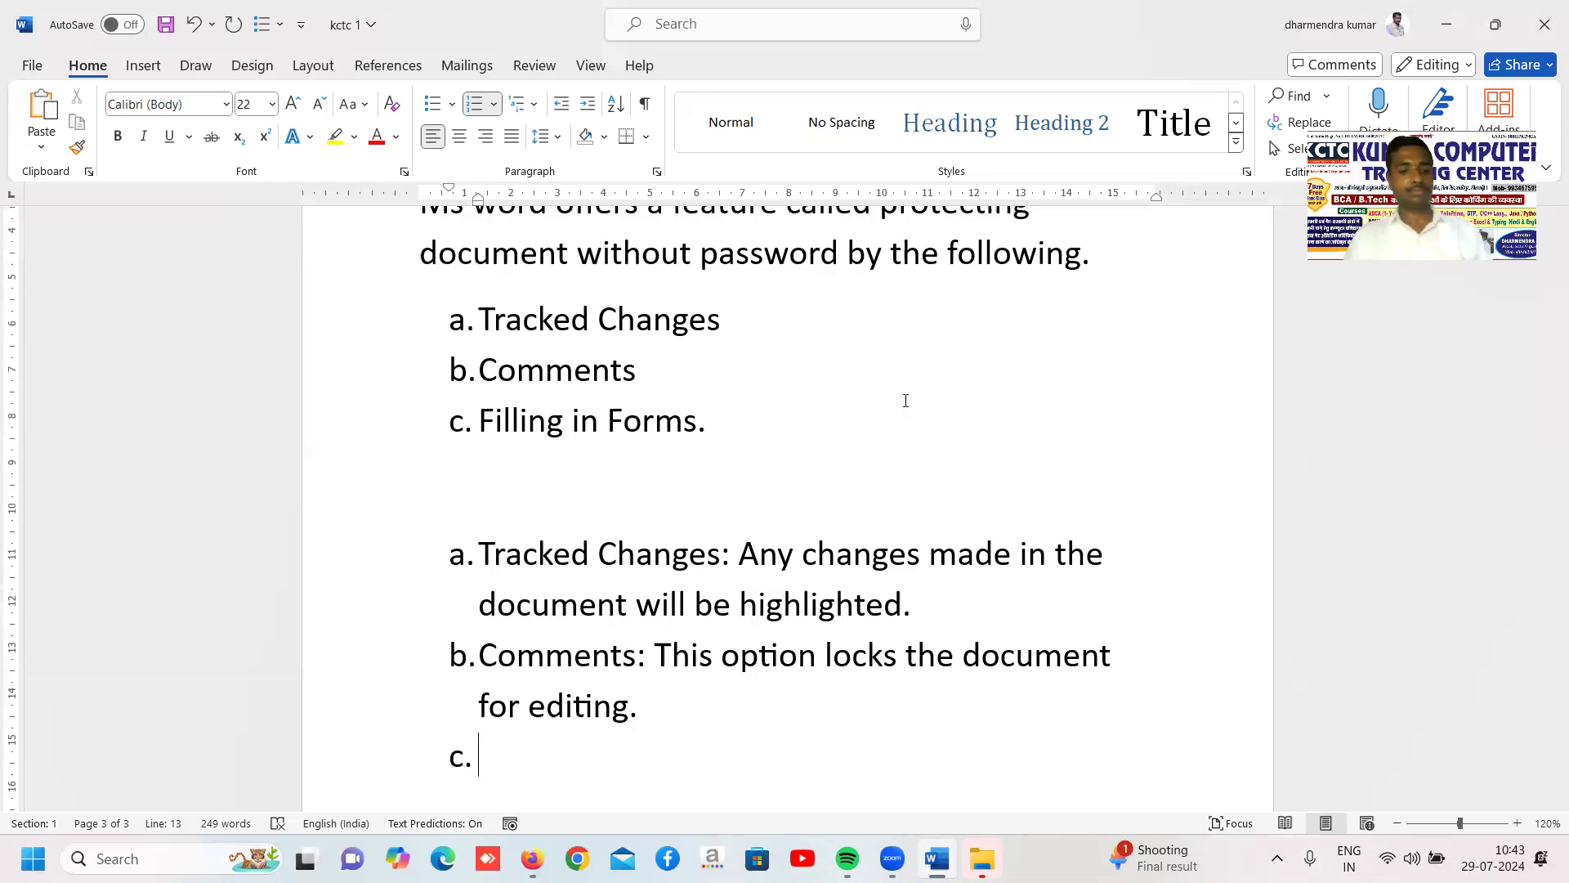
{"action": "type", "text": "Filling"}
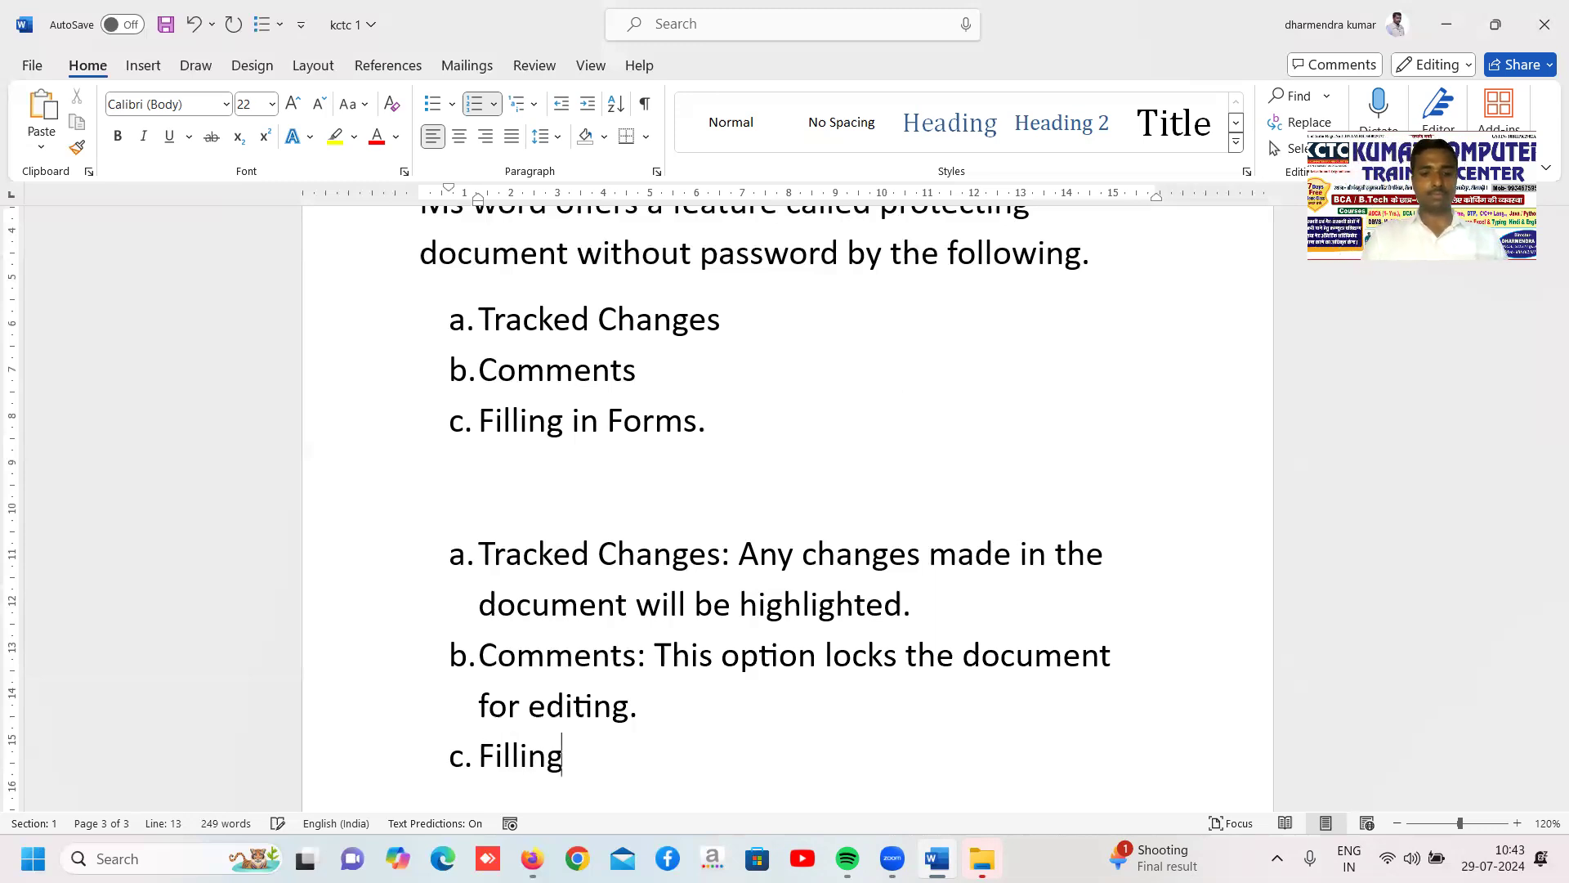
{"action": "type", "text": " in For"}
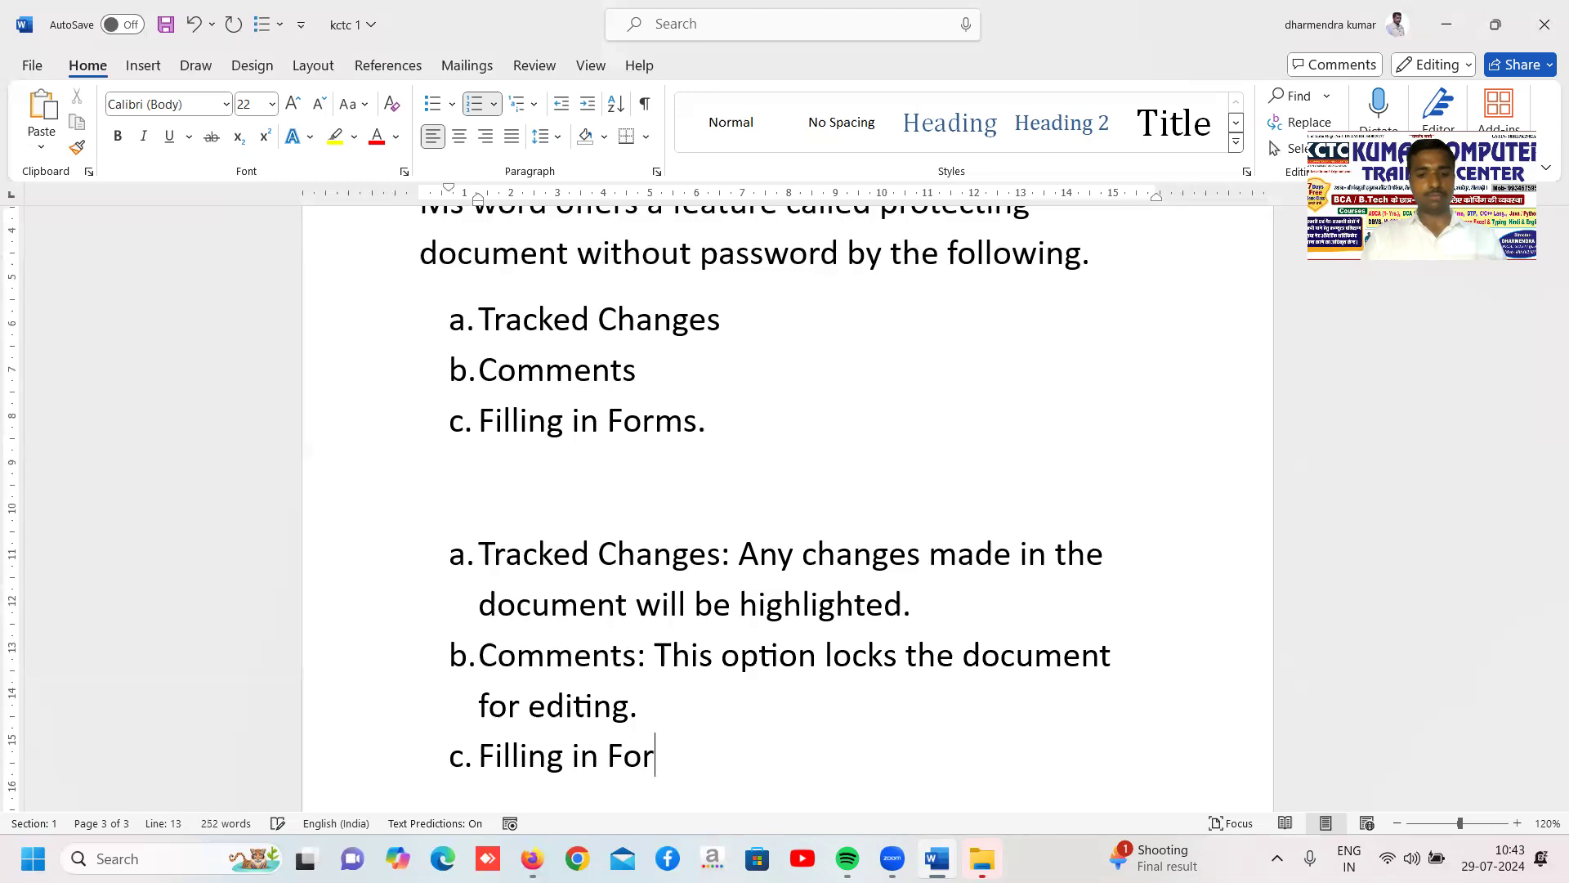
{"action": "type", "text": "ms\""}
{"action": "key", "text": "BackSpace"}
{"action": "type", "text": ":"}
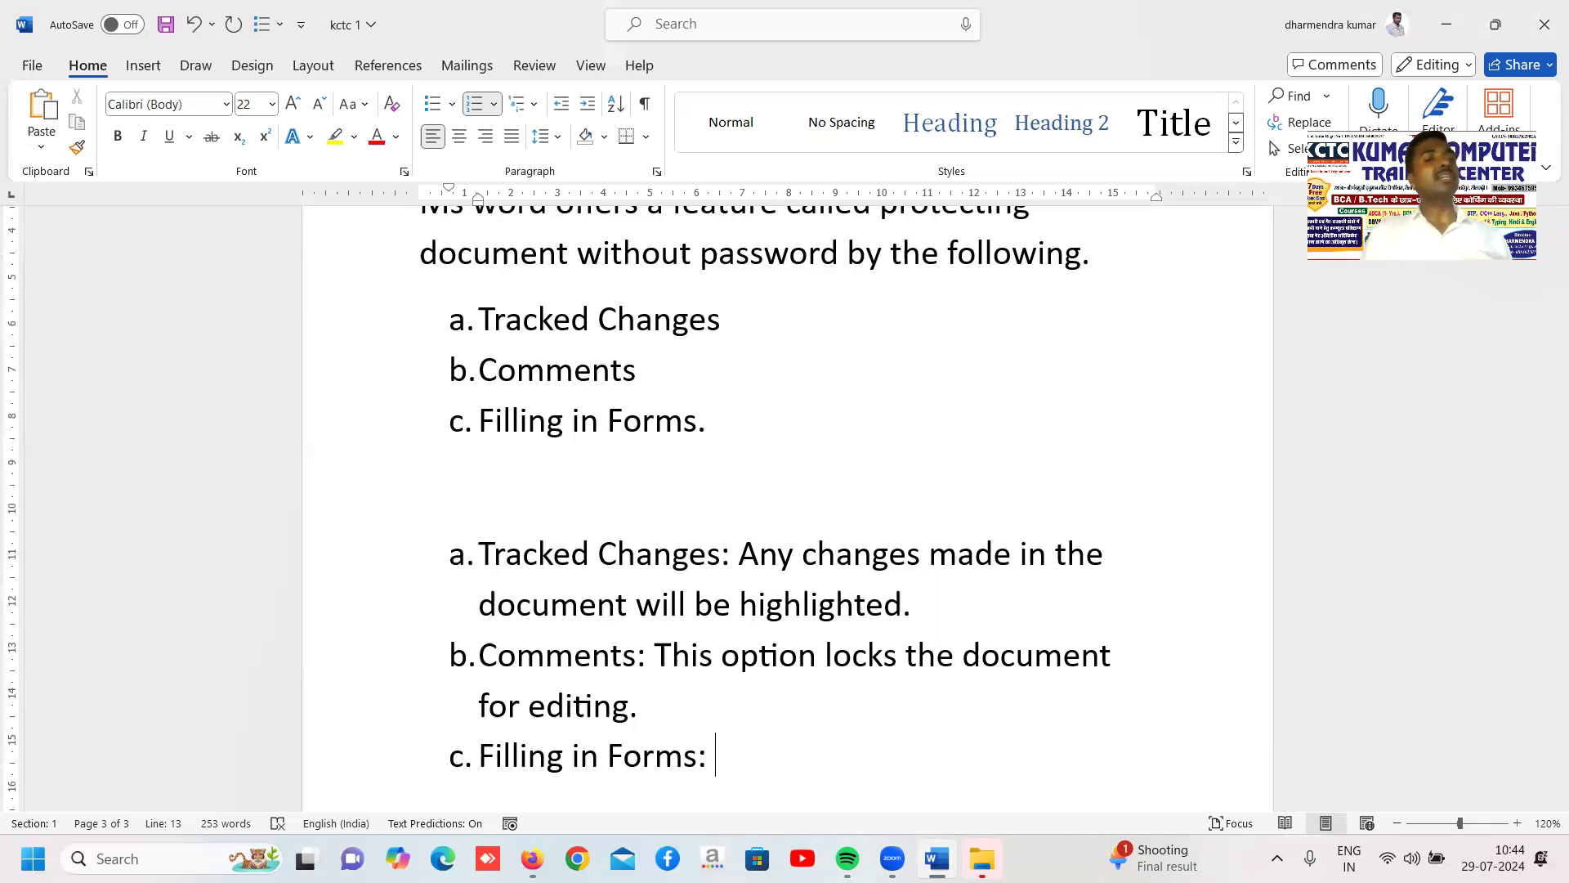
Describe the Filling in Forms item with "This option locks specific area in the document."
{"action": "type", "text": "This "}
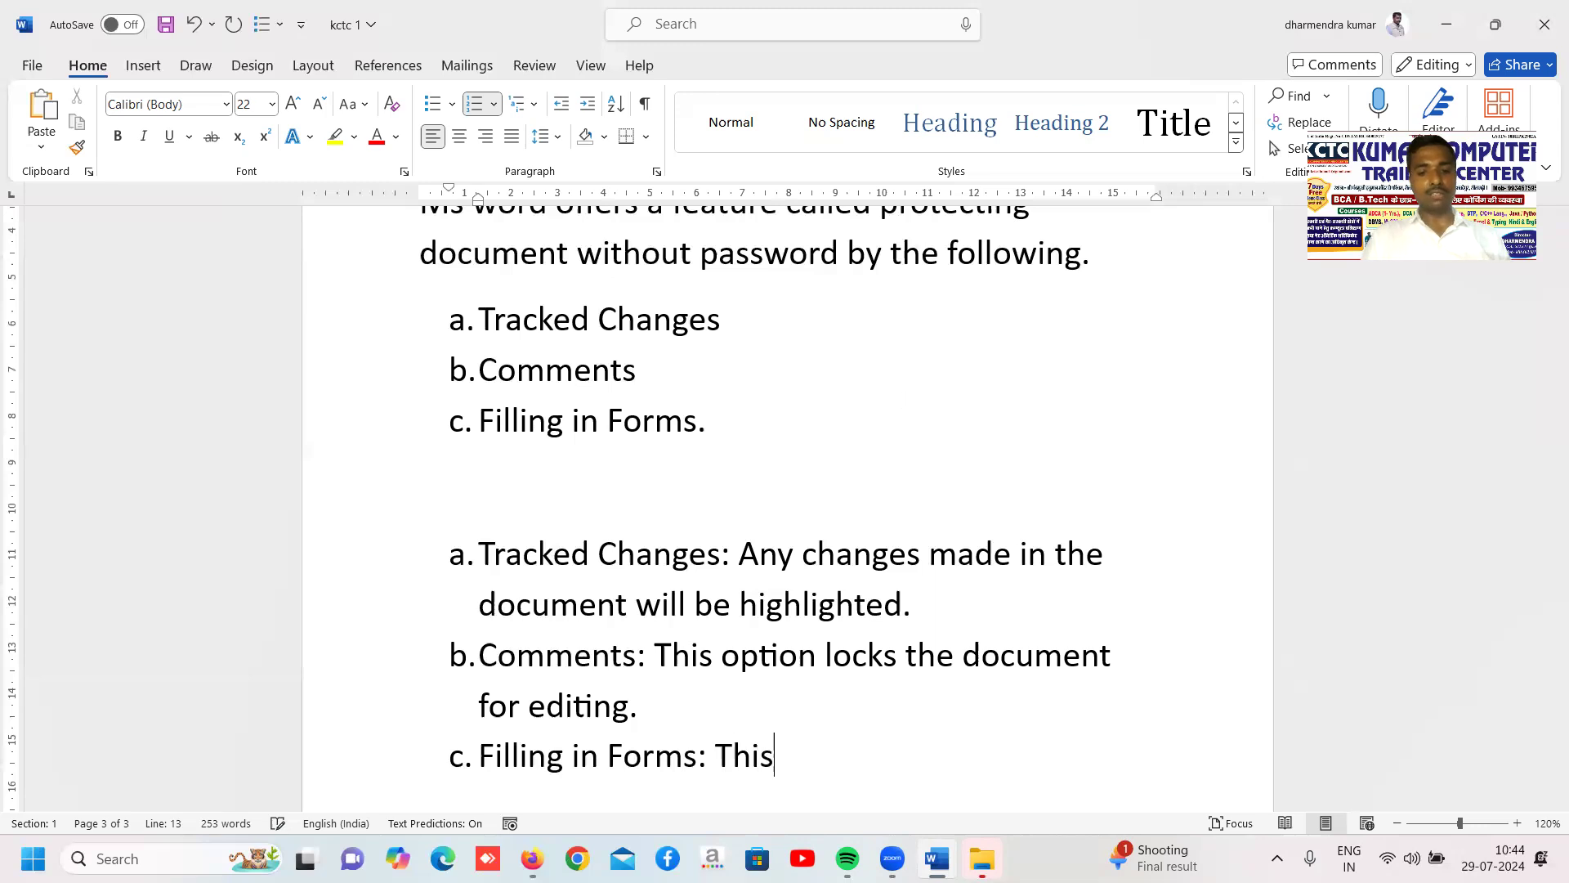
{"action": "type", "text": "option "}
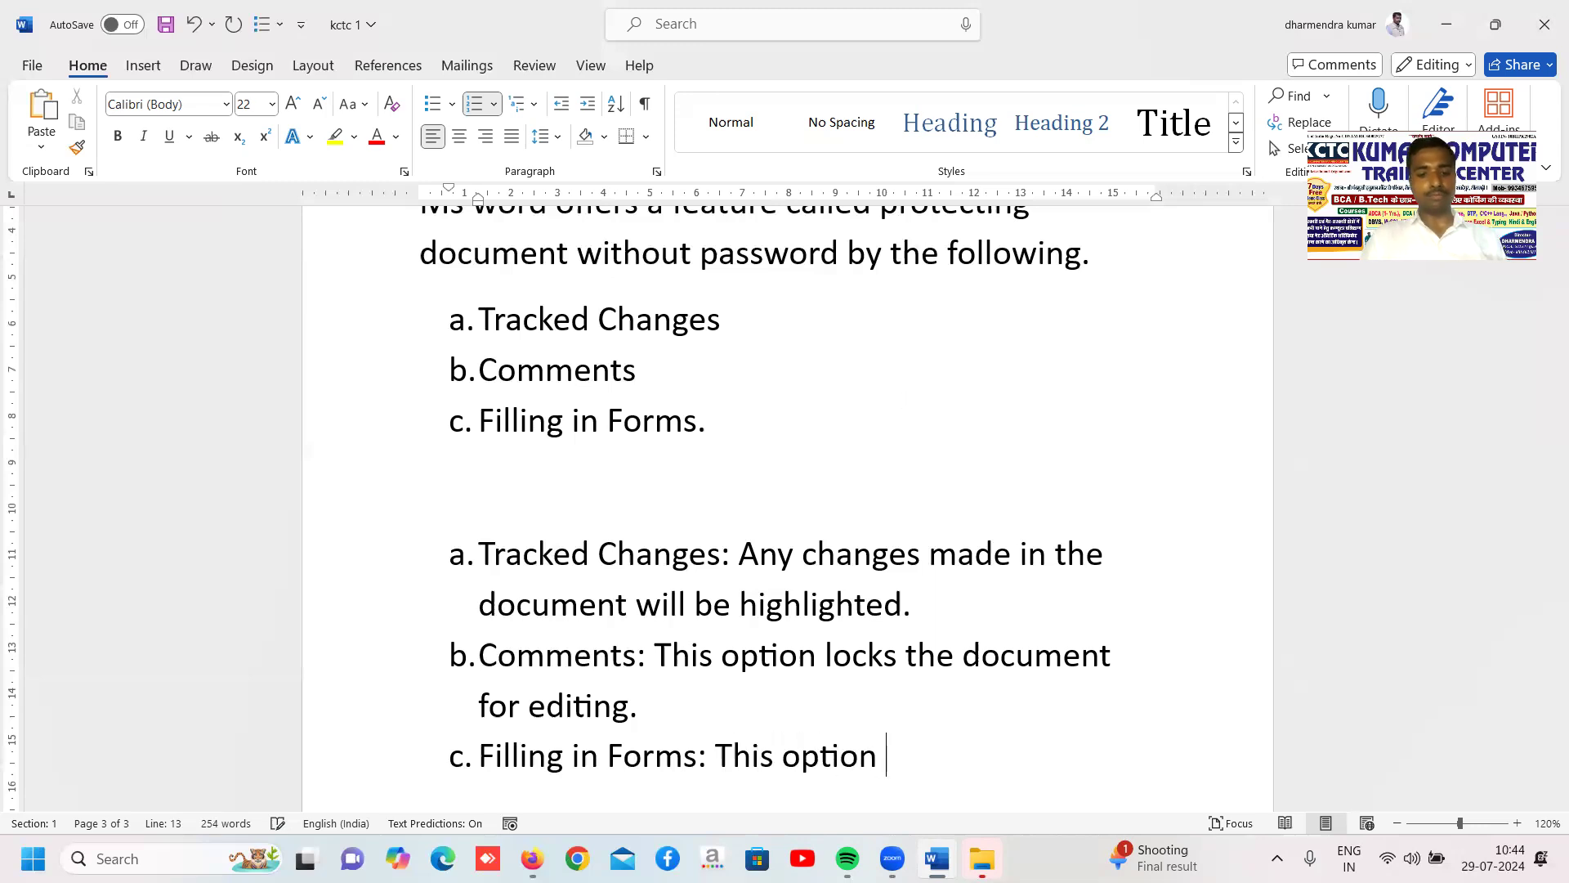
{"action": "type", "text": "lock"}
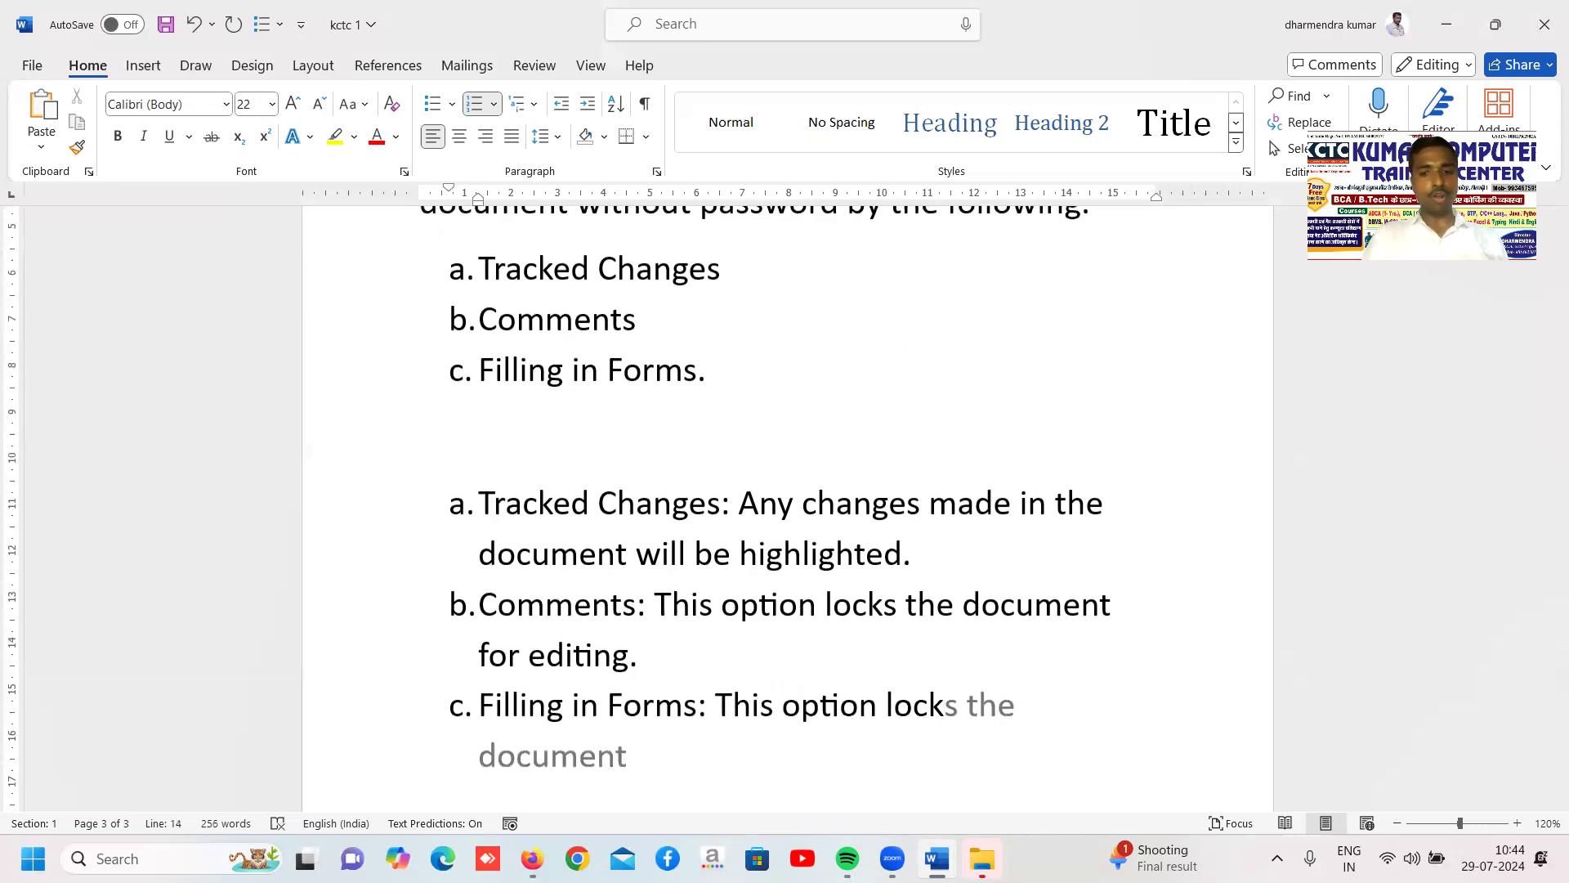
{"action": "type", "text": "s s"}
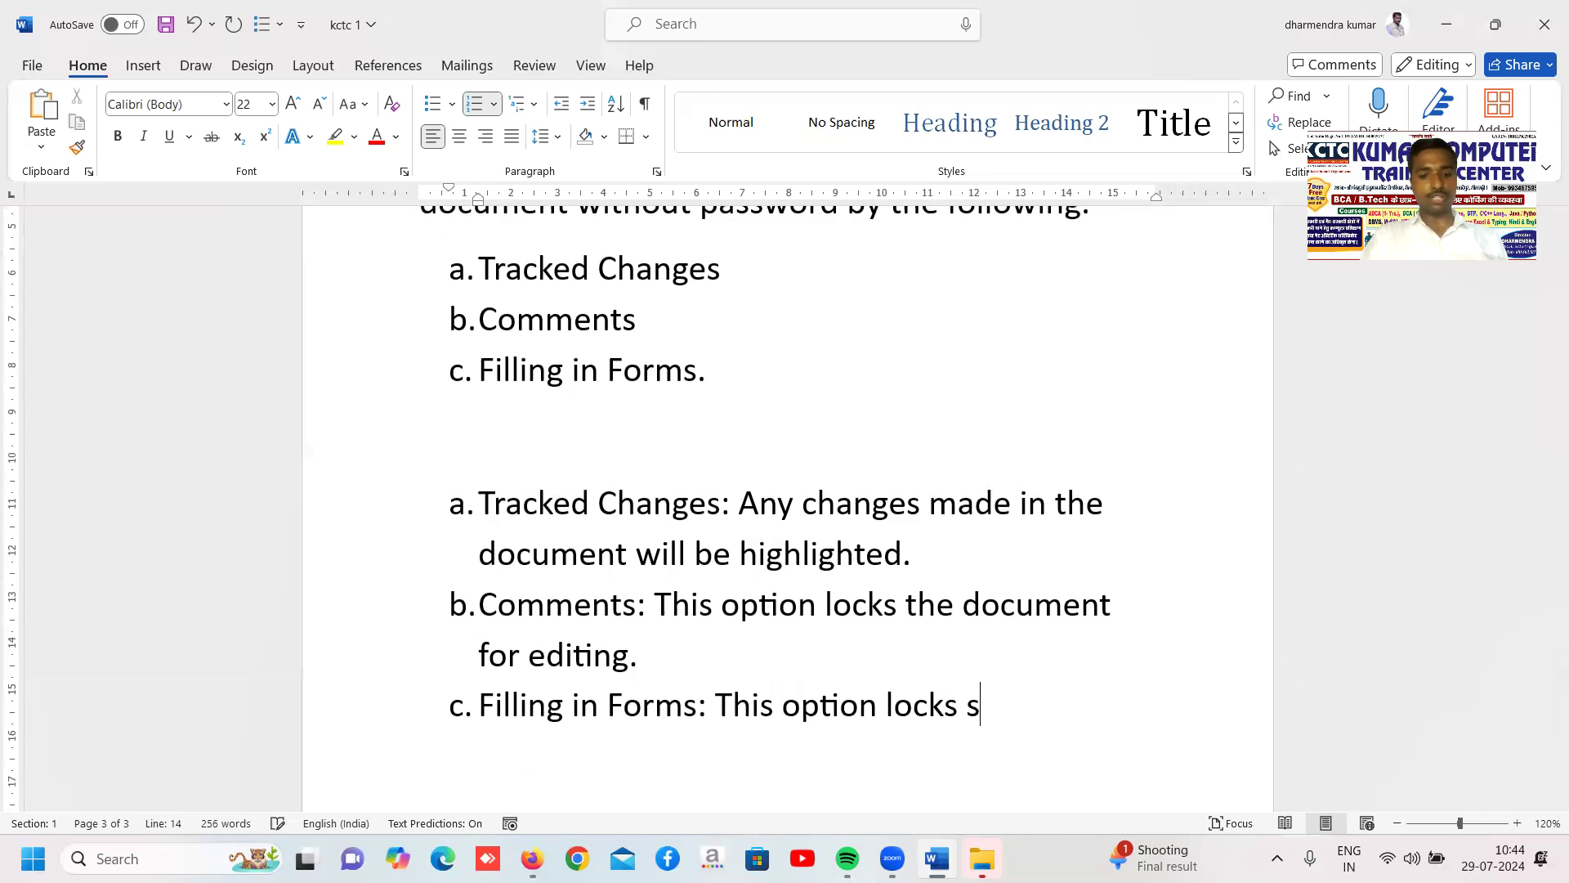
{"action": "type", "text": "pecif"}
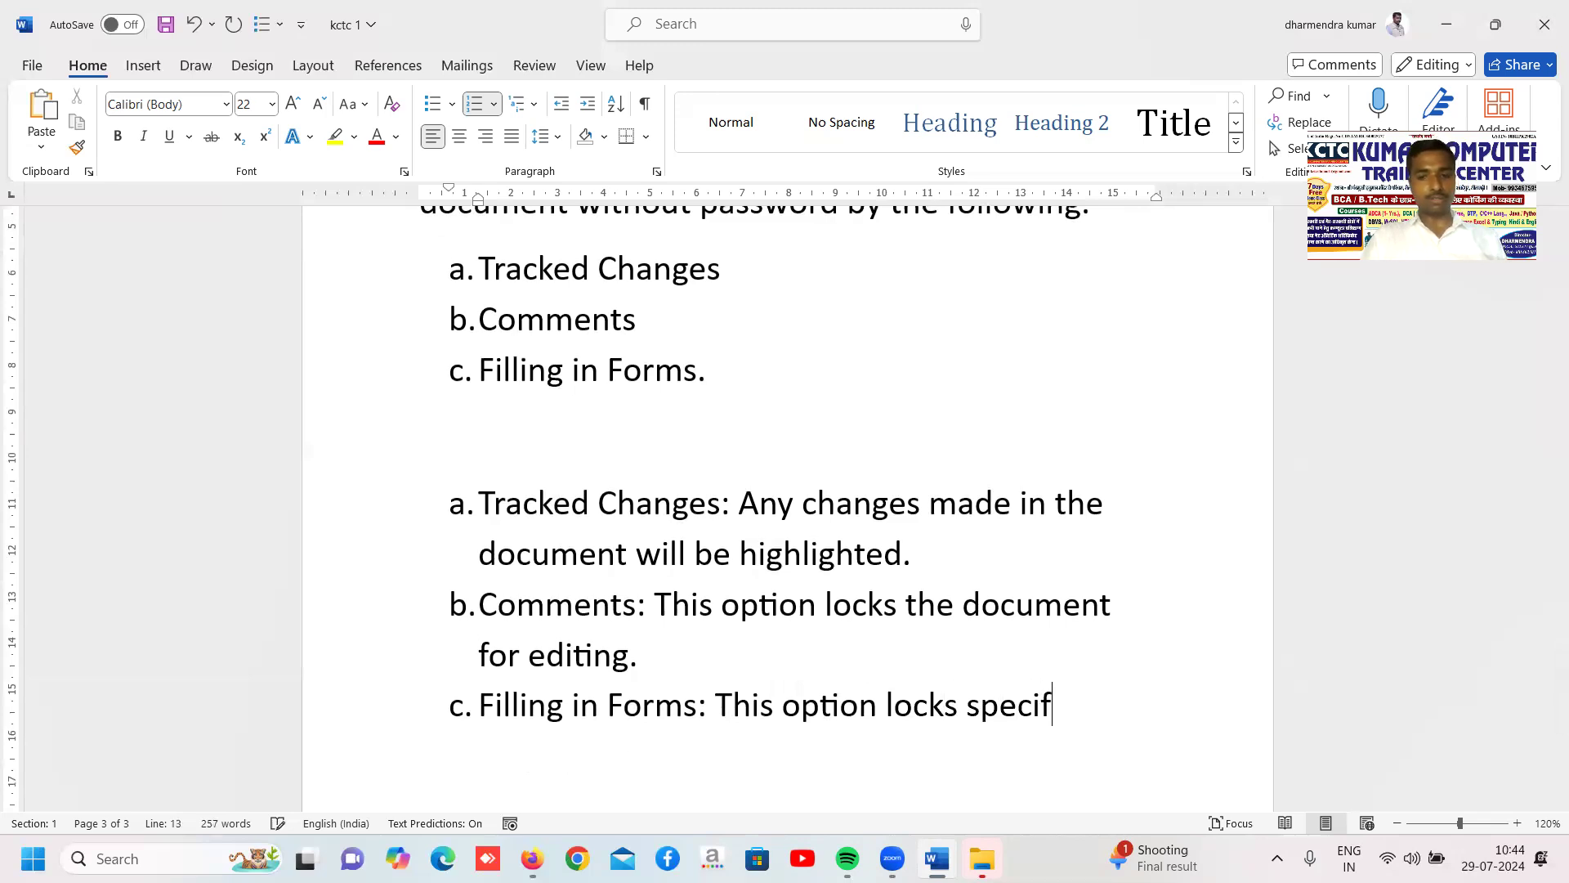
{"action": "type", "text": "ic area i"}
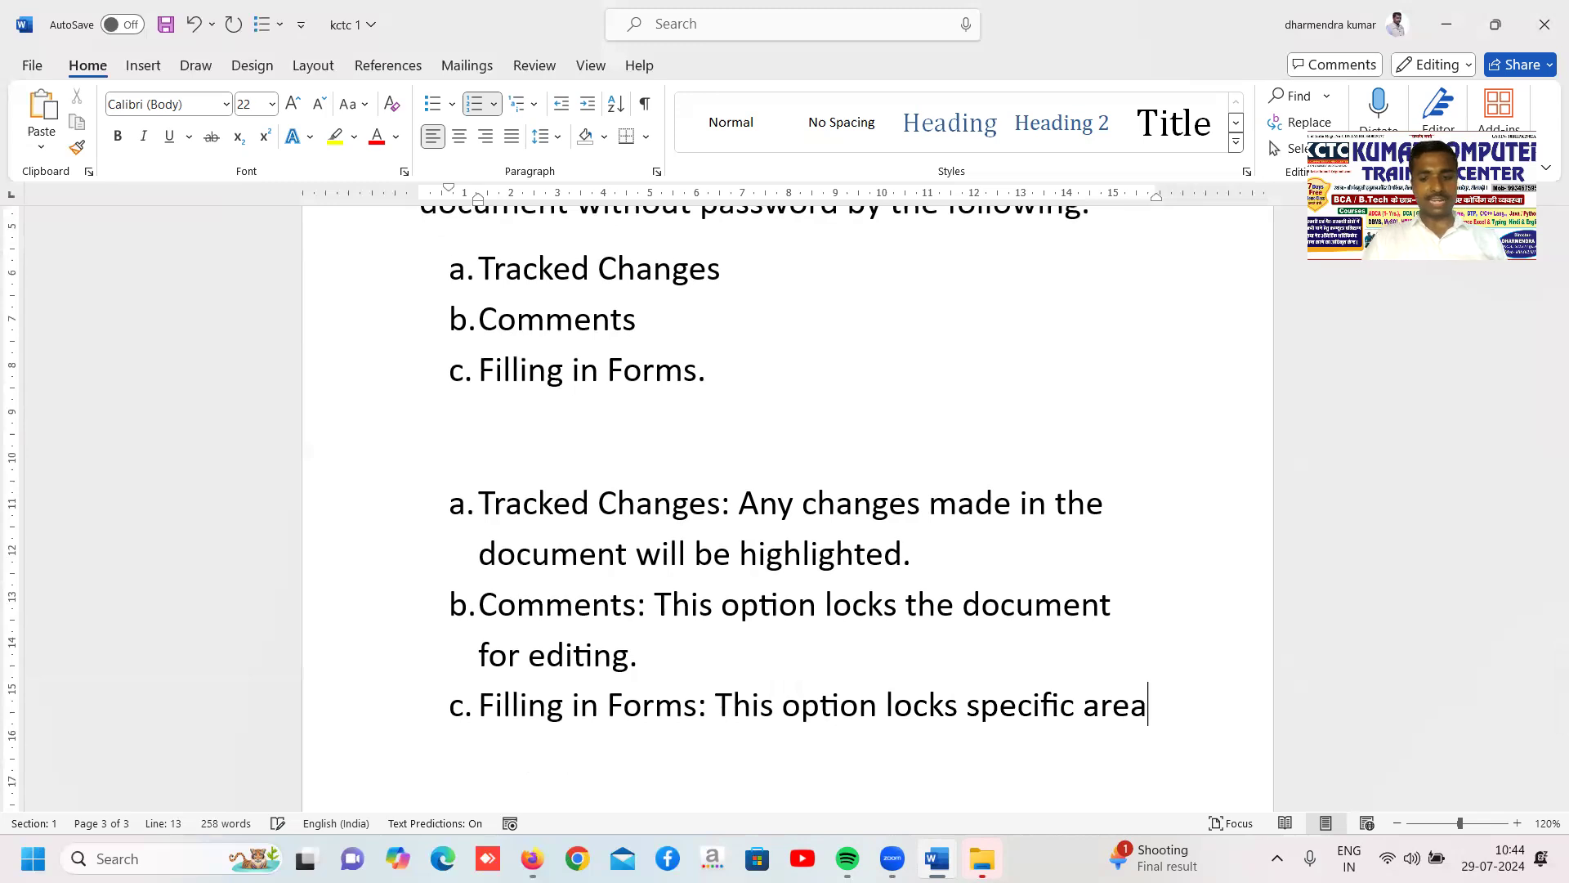
{"action": "key", "text": "BackSpace"}
{"action": "type", "text": "in the docu"}
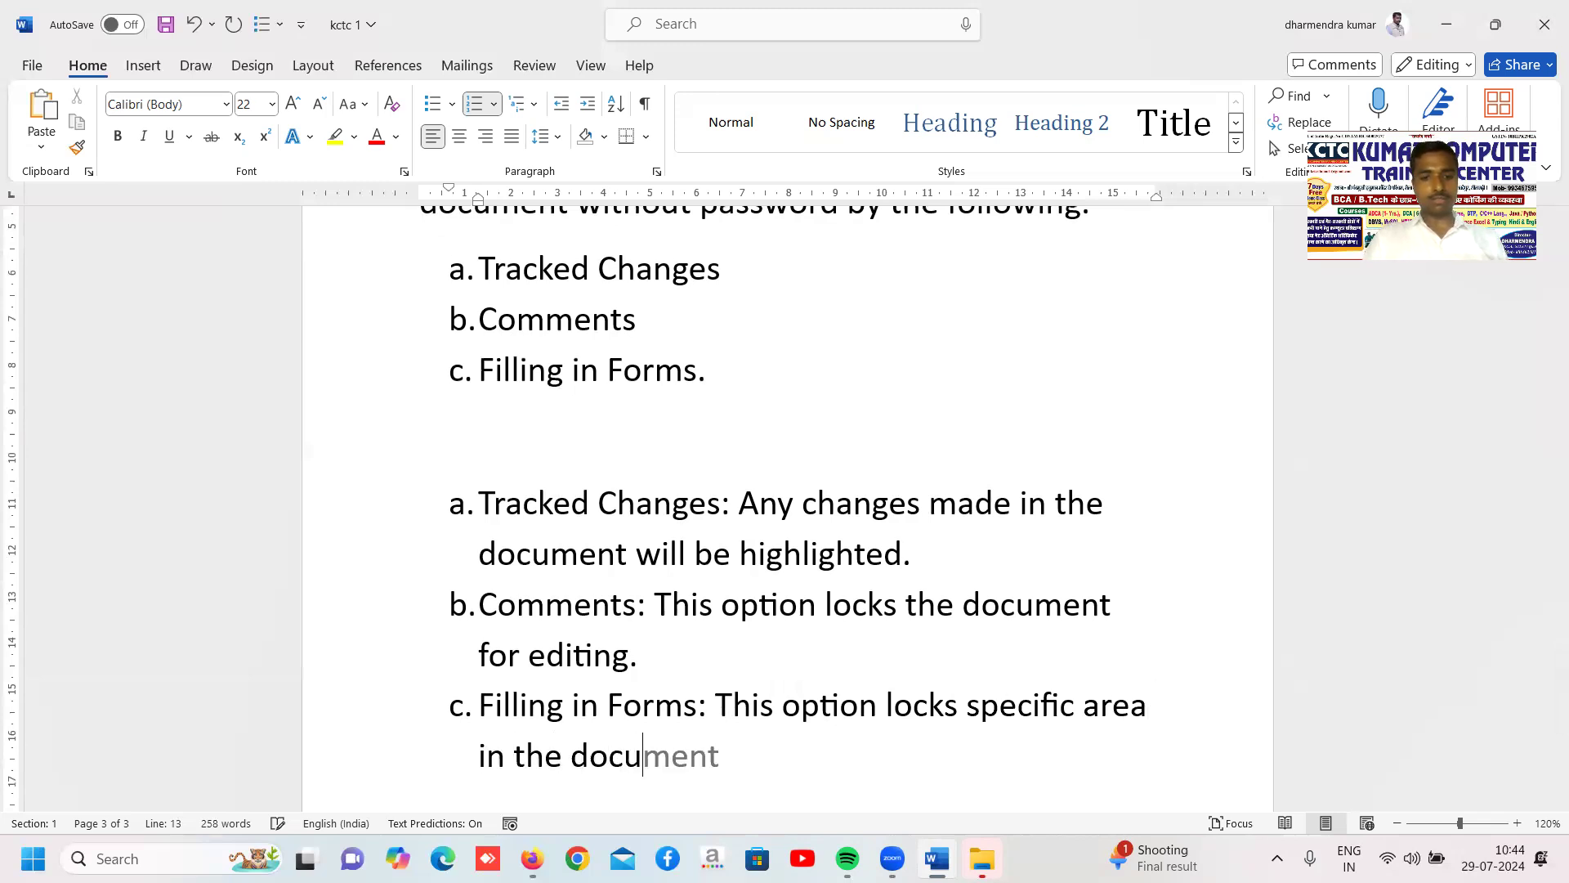
{"action": "type", "text": "ment."}
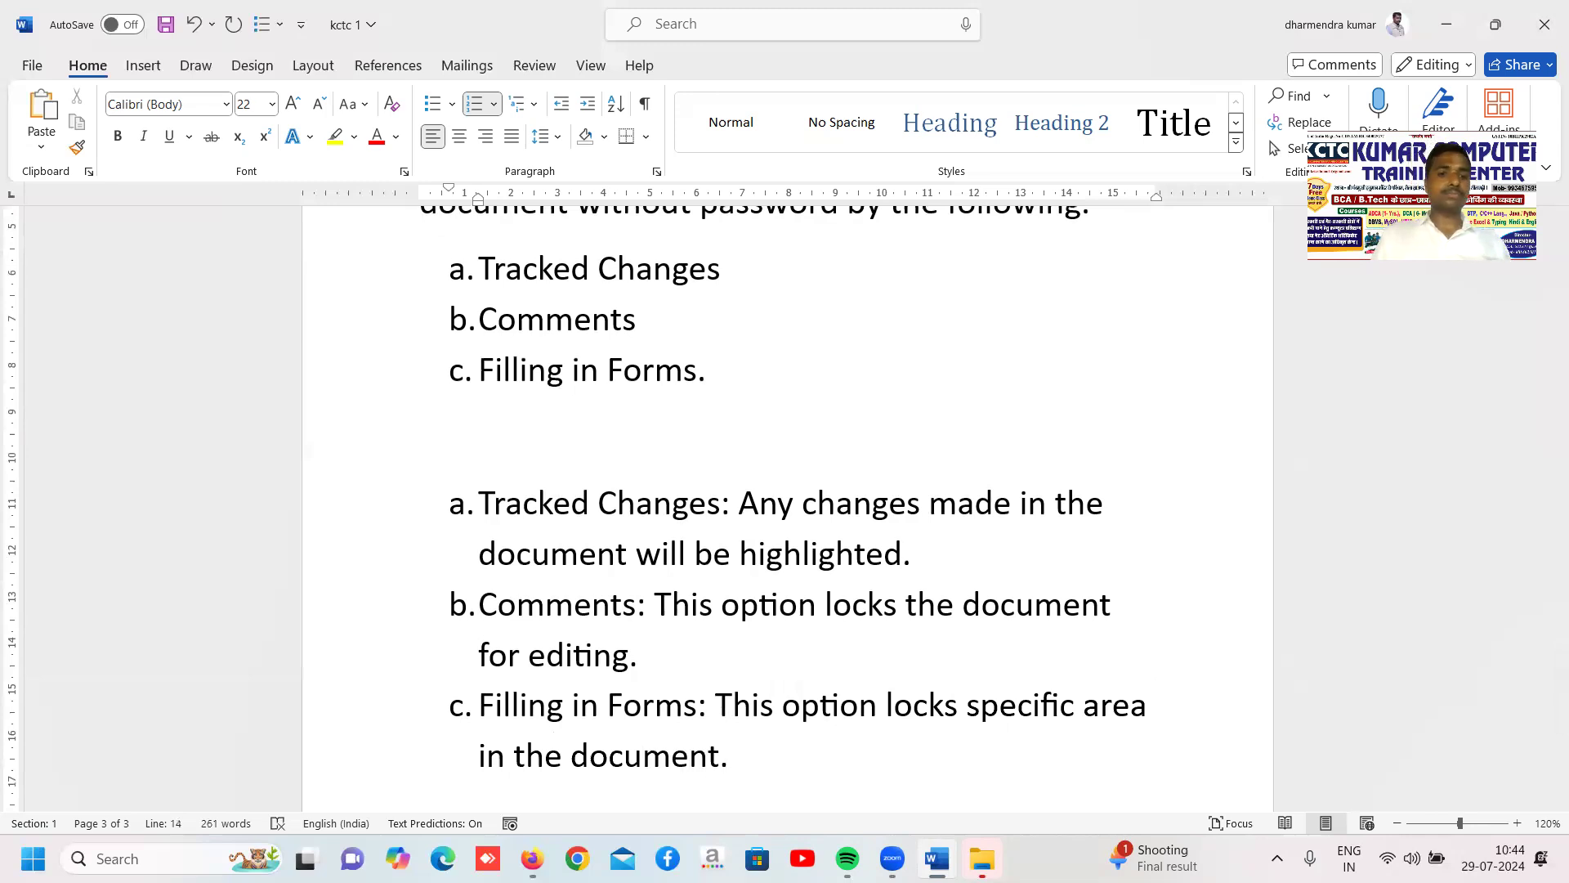
End the lettered list, leave a blank line, and add the heading line "Process:"
{"action": "key", "text": "Return"}
{"action": "key", "text": "BackSpace"}
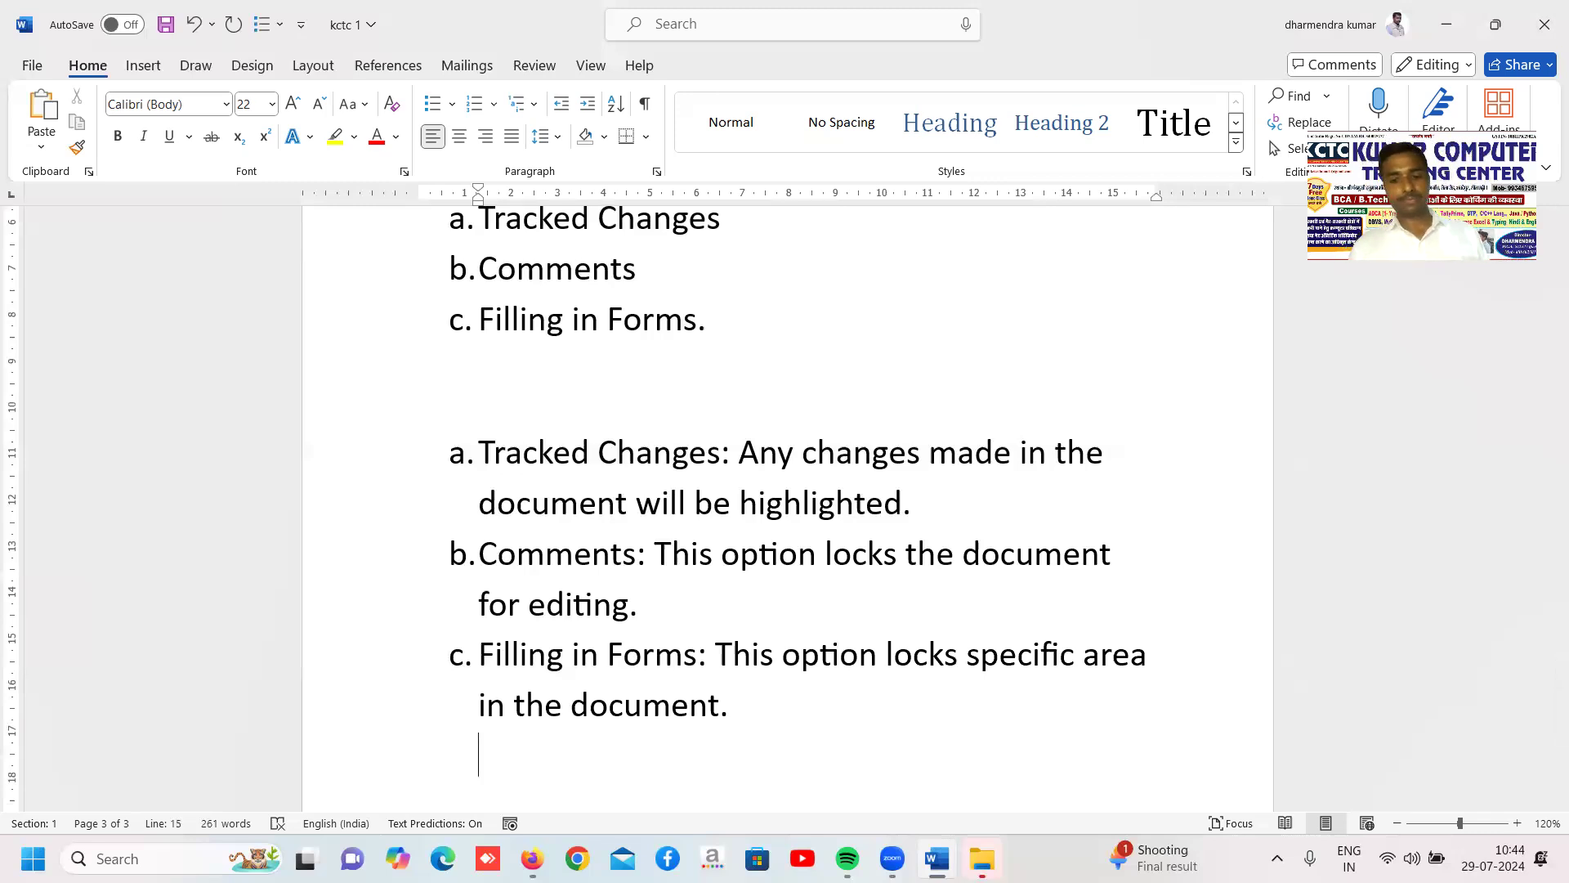
{"action": "scroll", "coordinate": [785, 491], "scroll_direction": "down", "scroll_amount": 1}
{"action": "type", "text": "process:"}
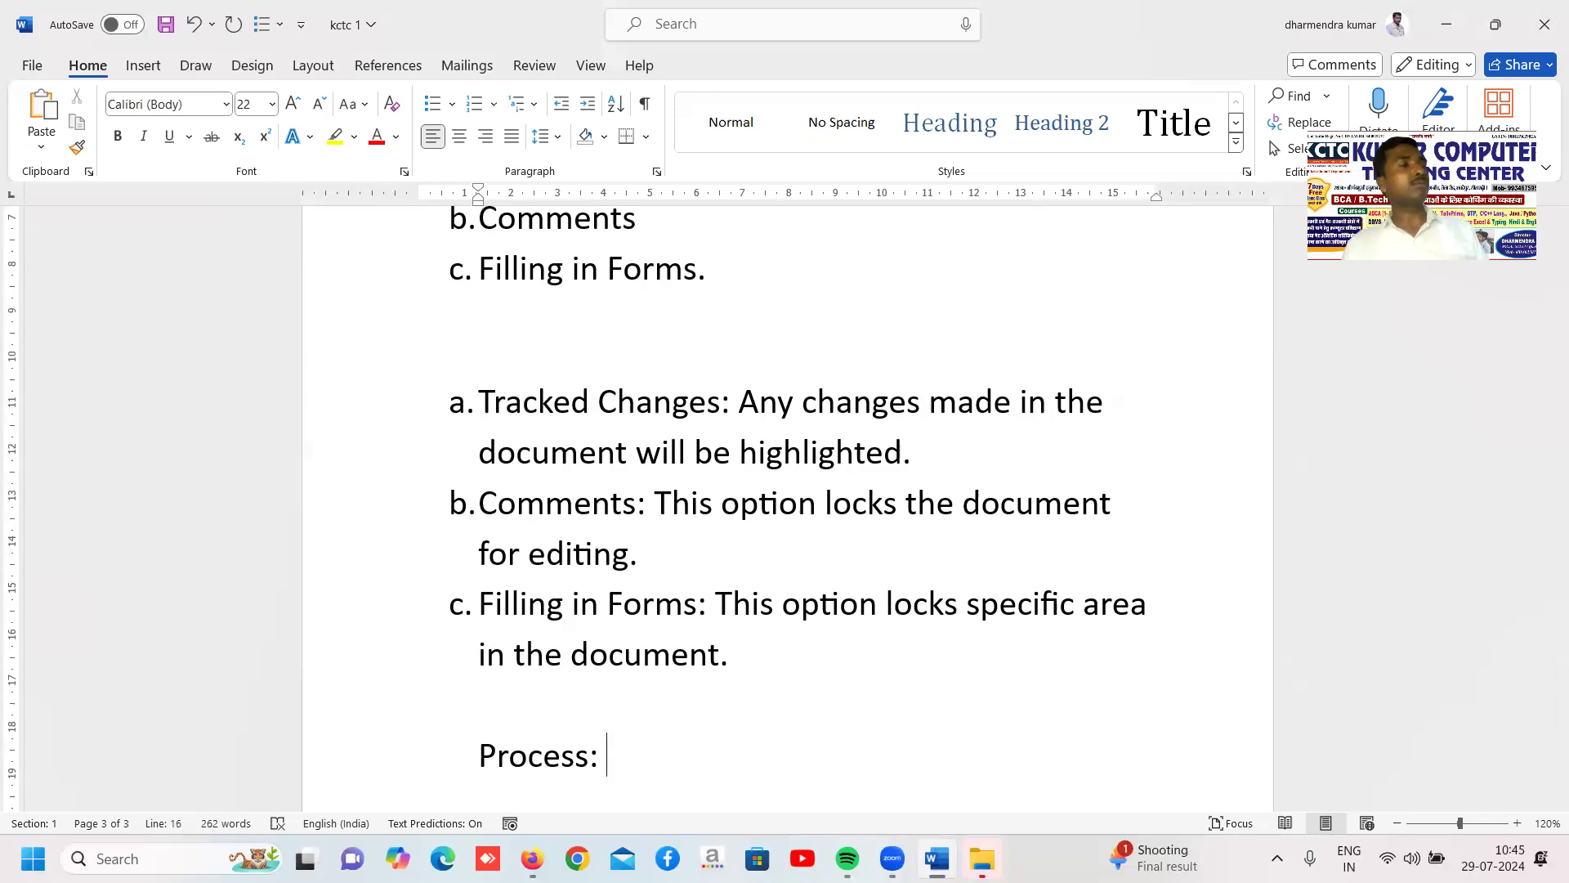
Write "Step1. Open existing document." on a new line under Process
{"action": "key", "text": "Return"}
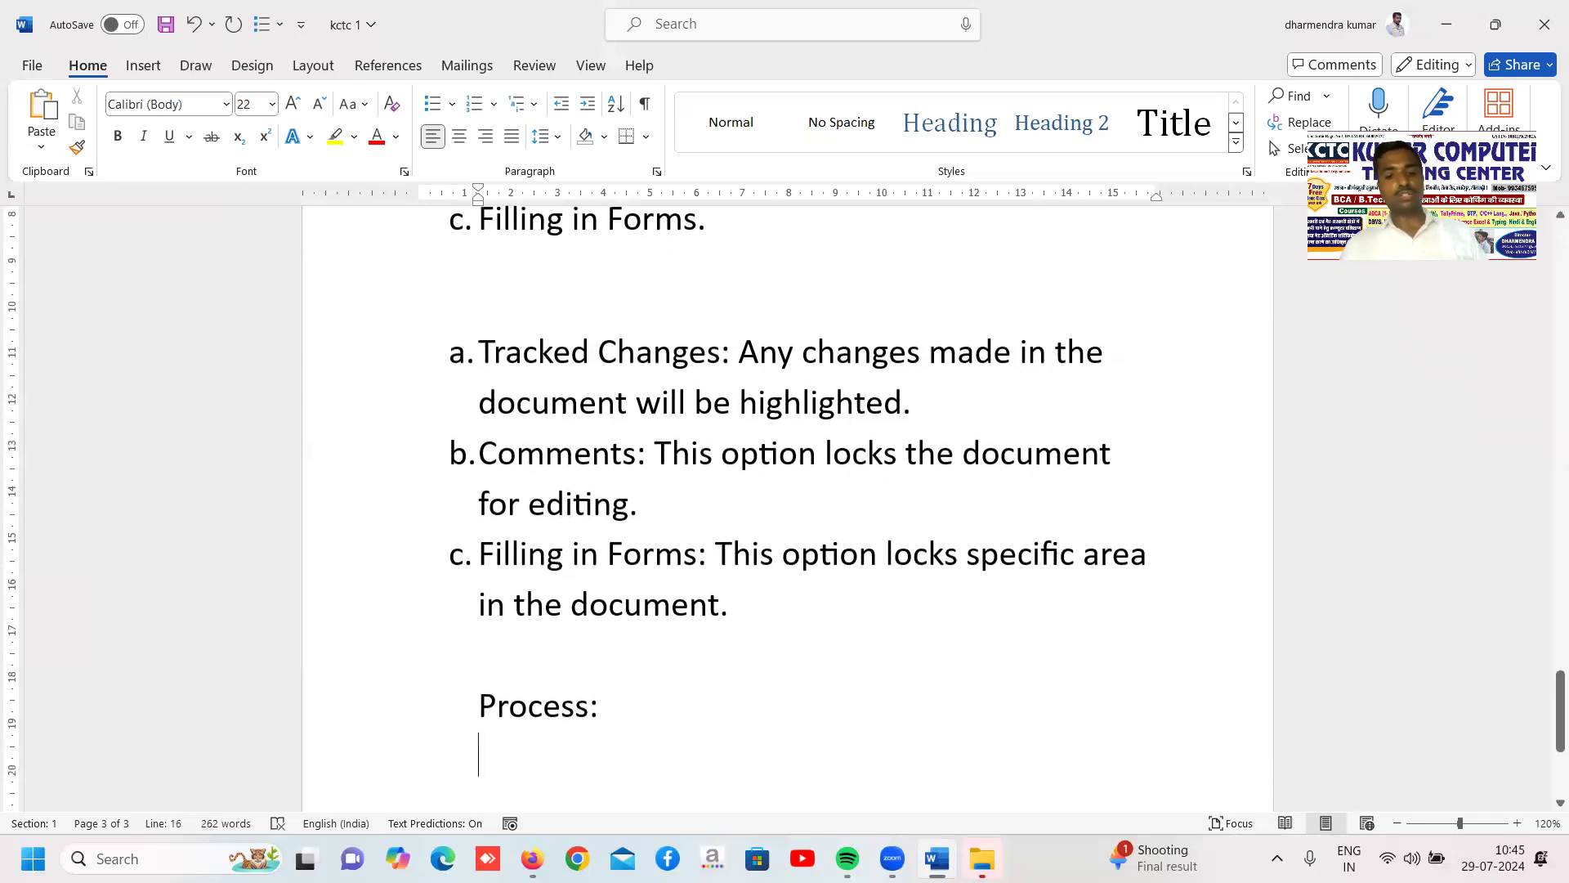
{"action": "type", "text": "Step1. "}
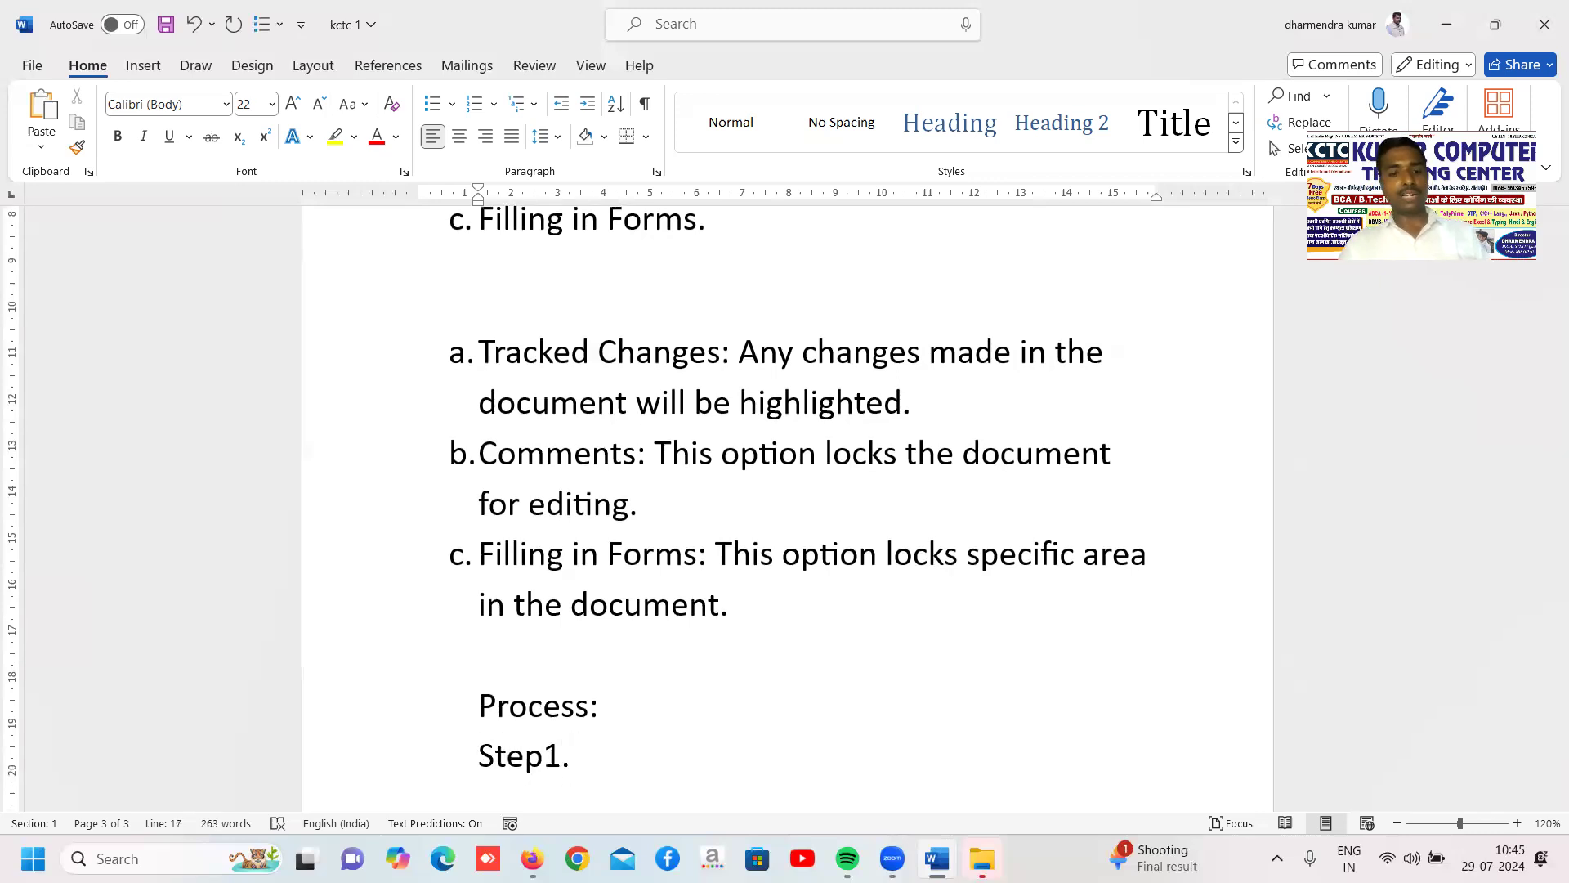
{"action": "type", "text": "open ex"}
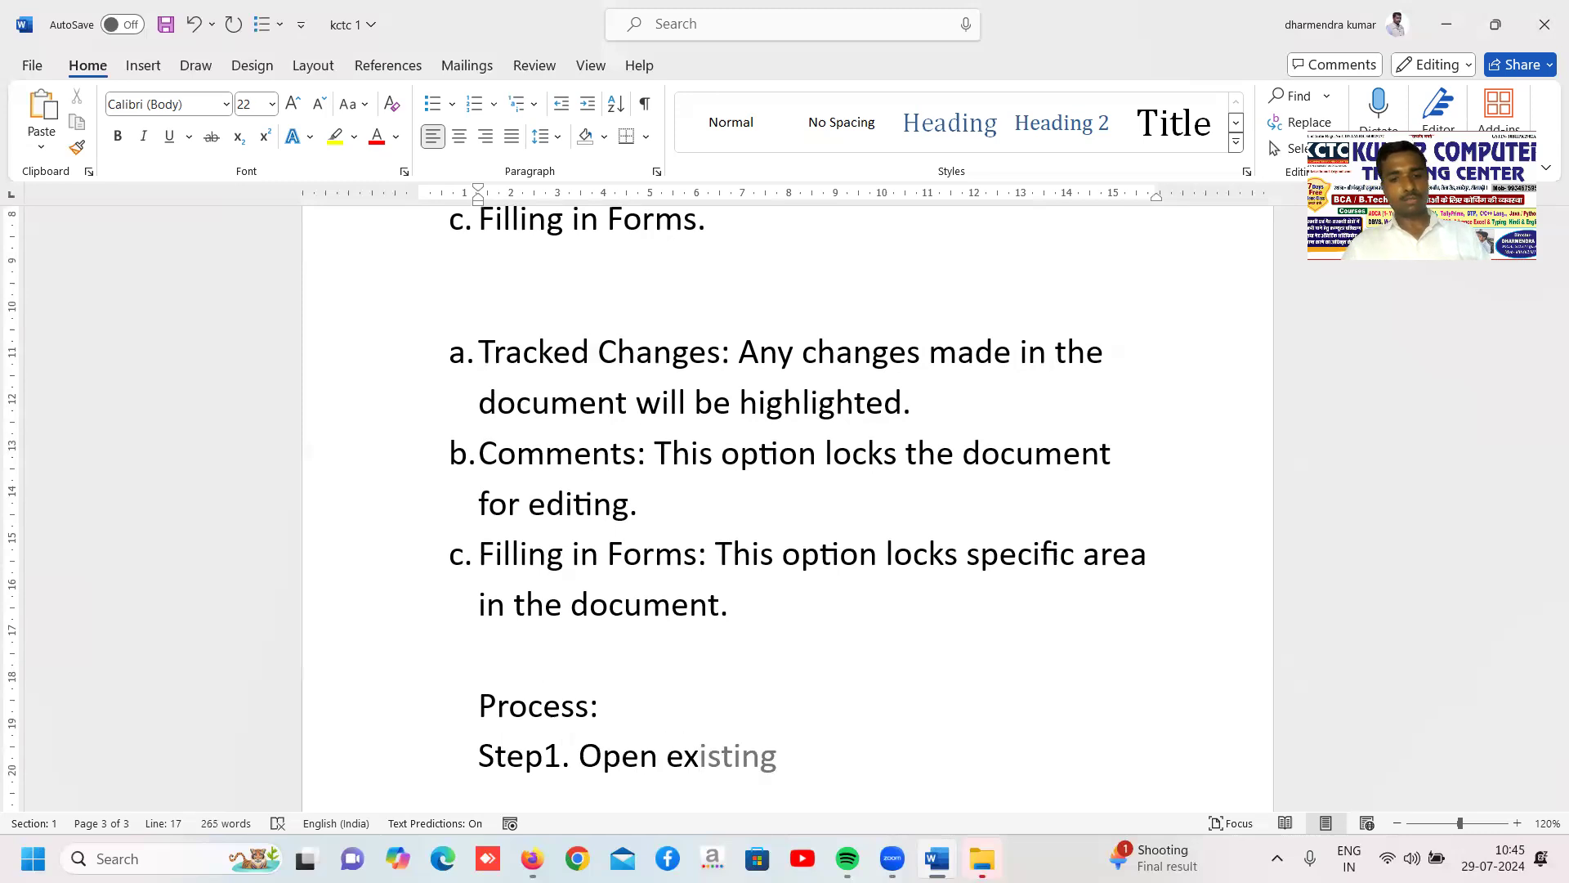
{"action": "key", "text": "Tab"}
{"action": "type", "text": "document."}
Add the second process line, "Step2. Select review tab"
{"action": "key", "text": "Return"}
{"action": "type", "text": "step2."}
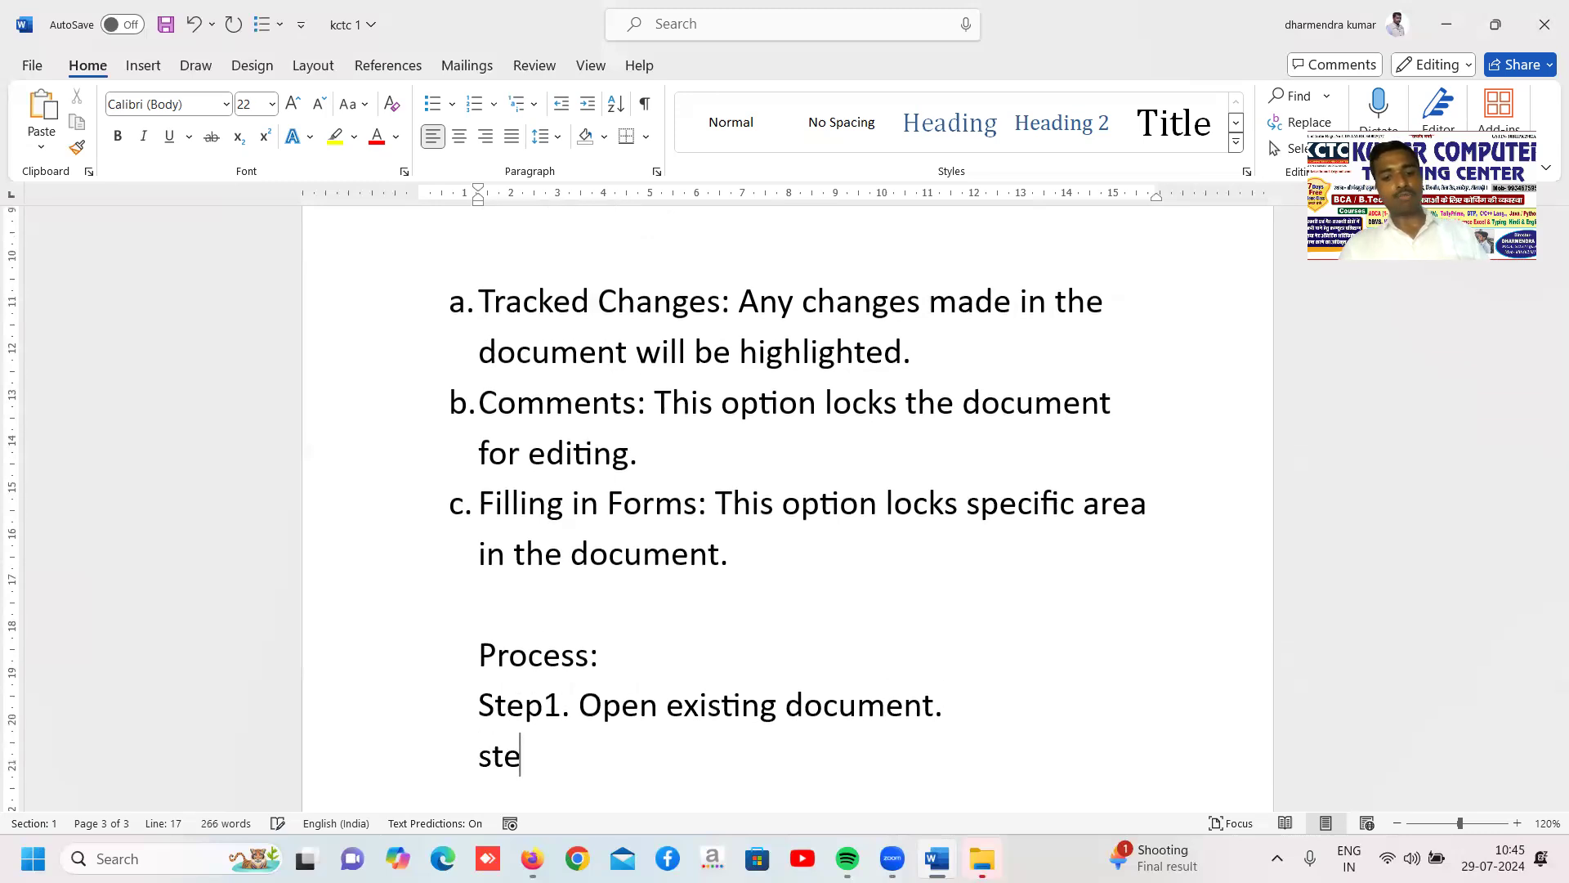
{"action": "key", "text": "Return"}
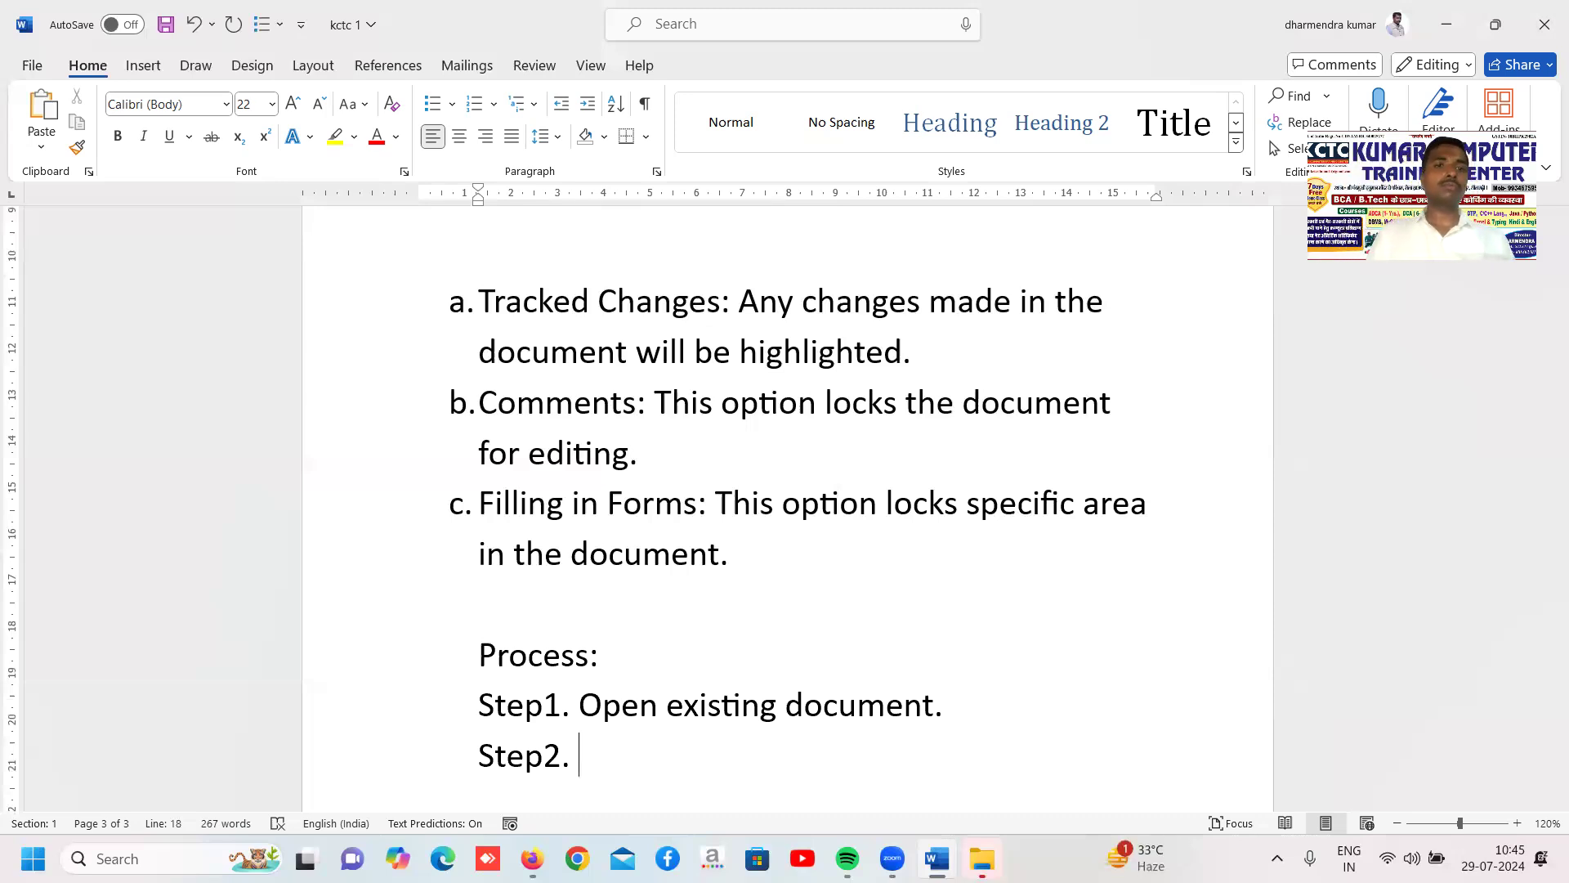
{"action": "type", "text": "select re"}
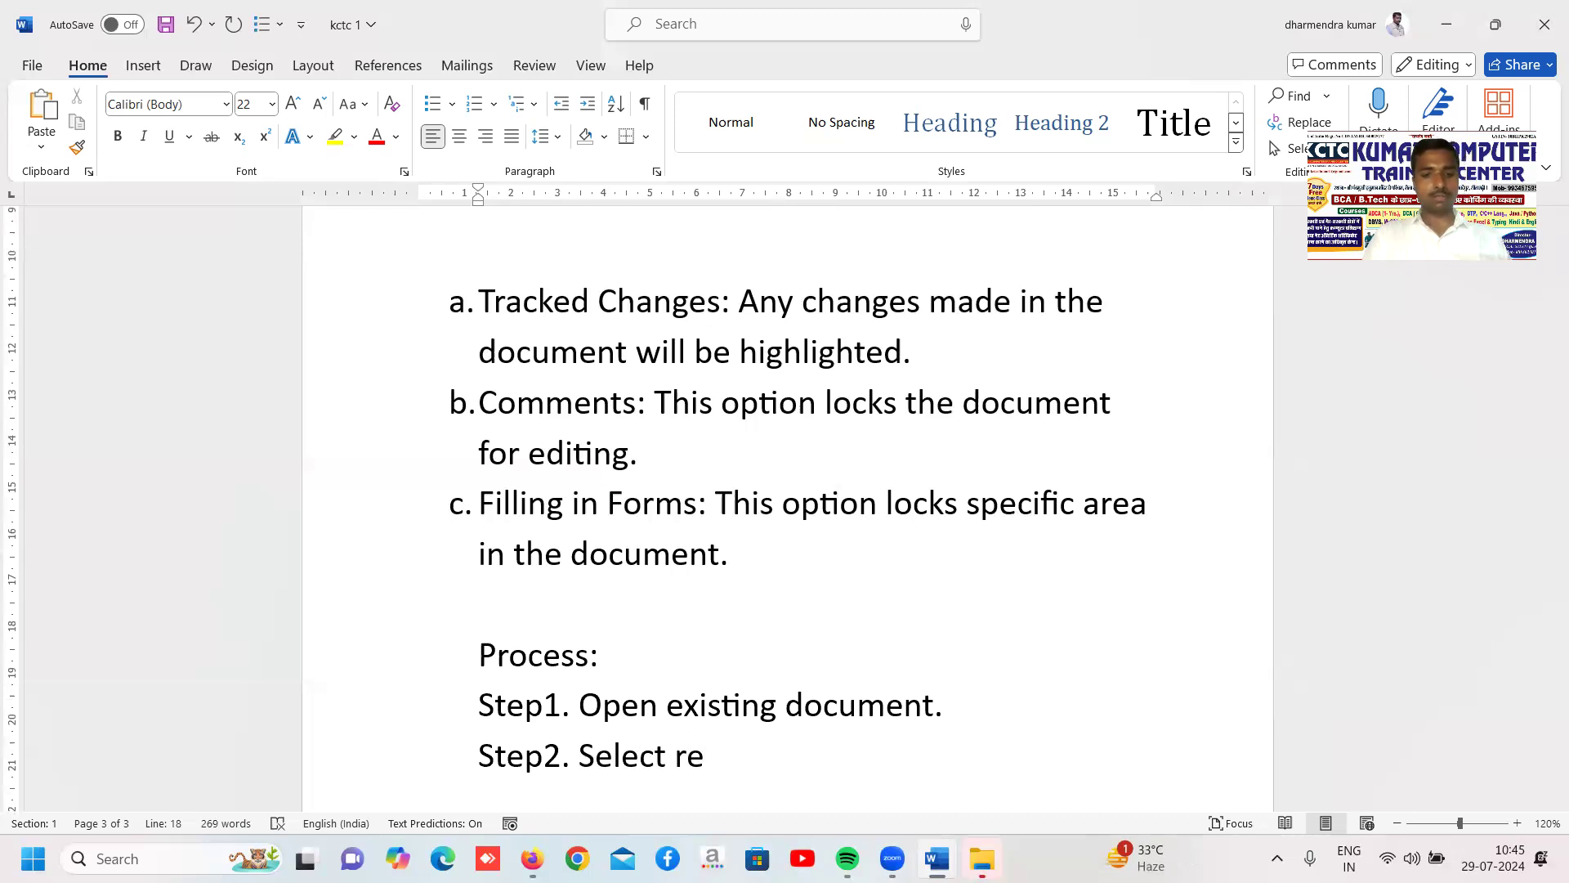
{"action": "type", "text": "voe"}
{"action": "key", "text": "BackSpace"}
{"action": "key", "text": "BackSpace"}
{"action": "type", "text": "iew "}
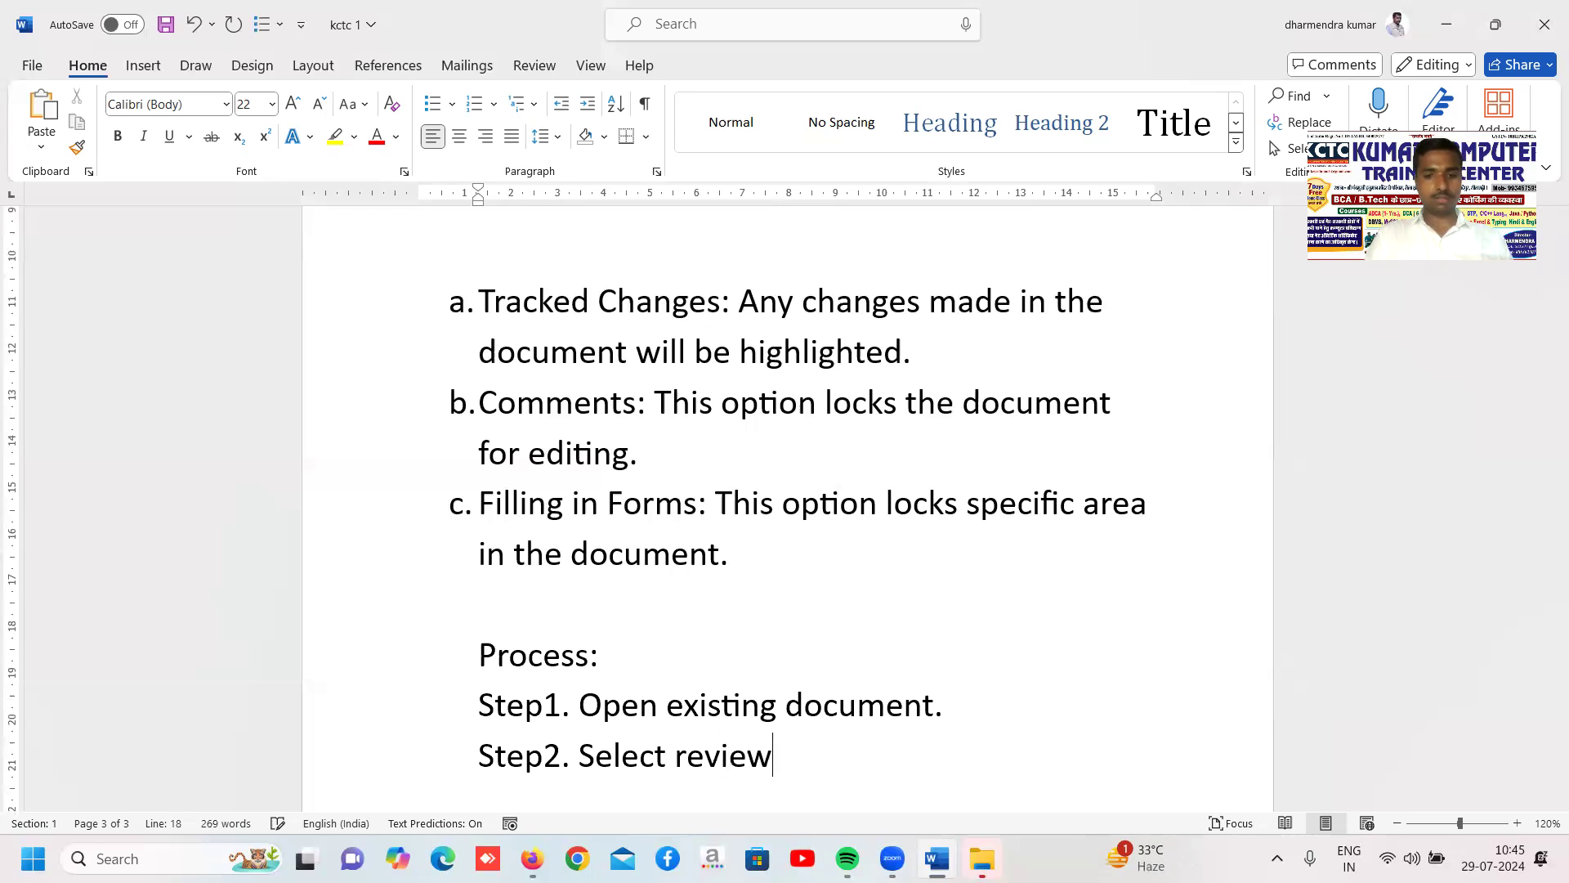
{"action": "type", "text": "tab:"}
{"action": "key", "text": "BackSpace"}
Add the third process line, "Step3. Click on restrict editing option", bringing up the review commands for reference
{"action": "key", "text": "Return"}
{"action": "type", "text": "Step3"}
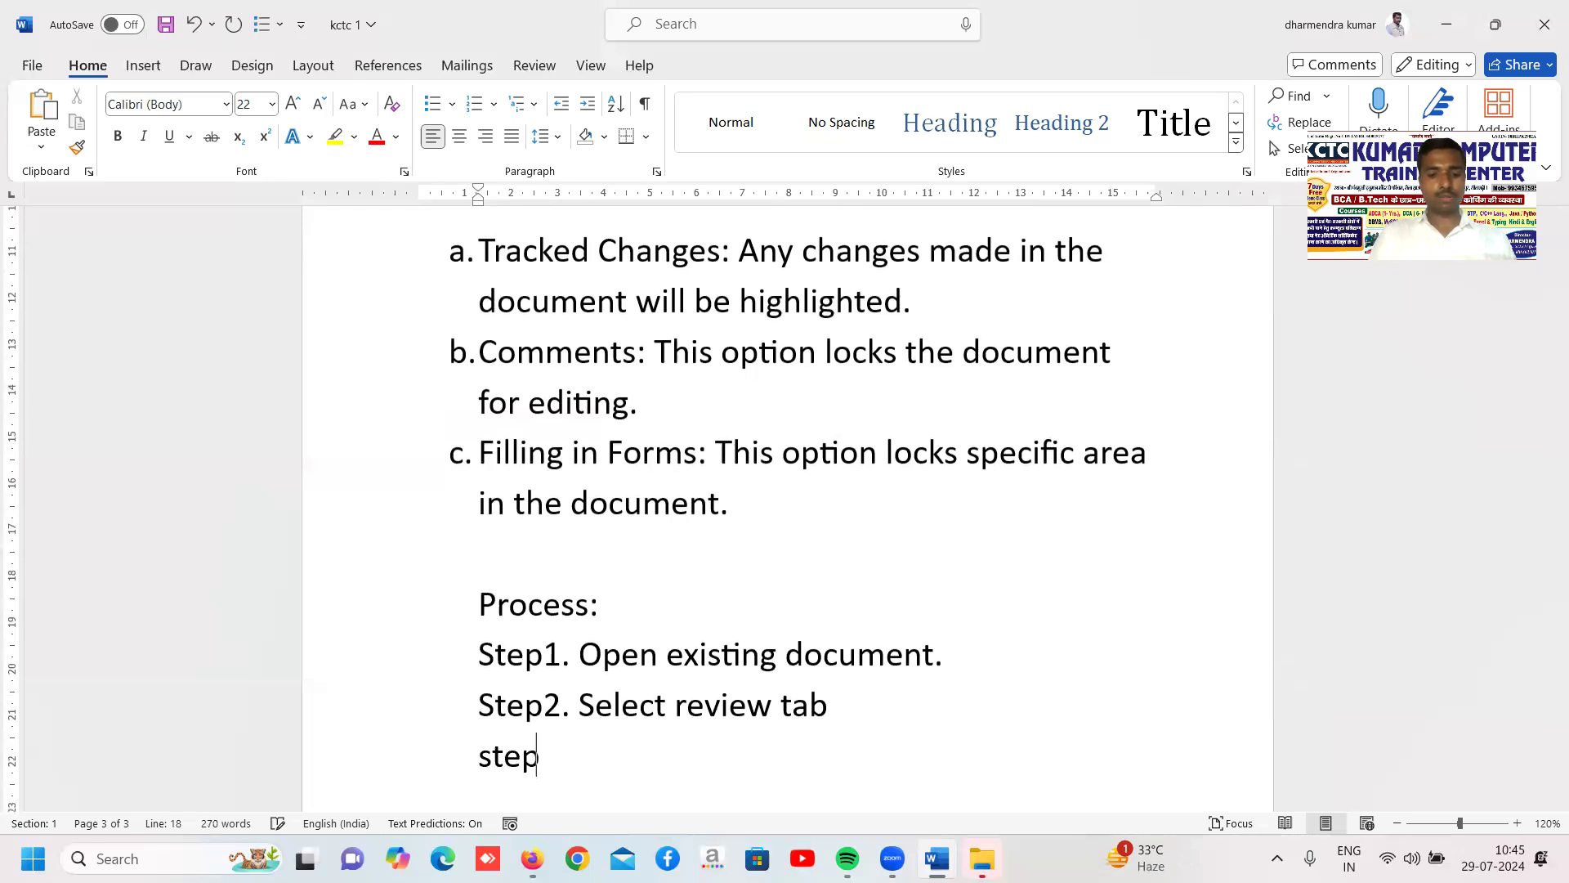
{"action": "type", "text": "."}
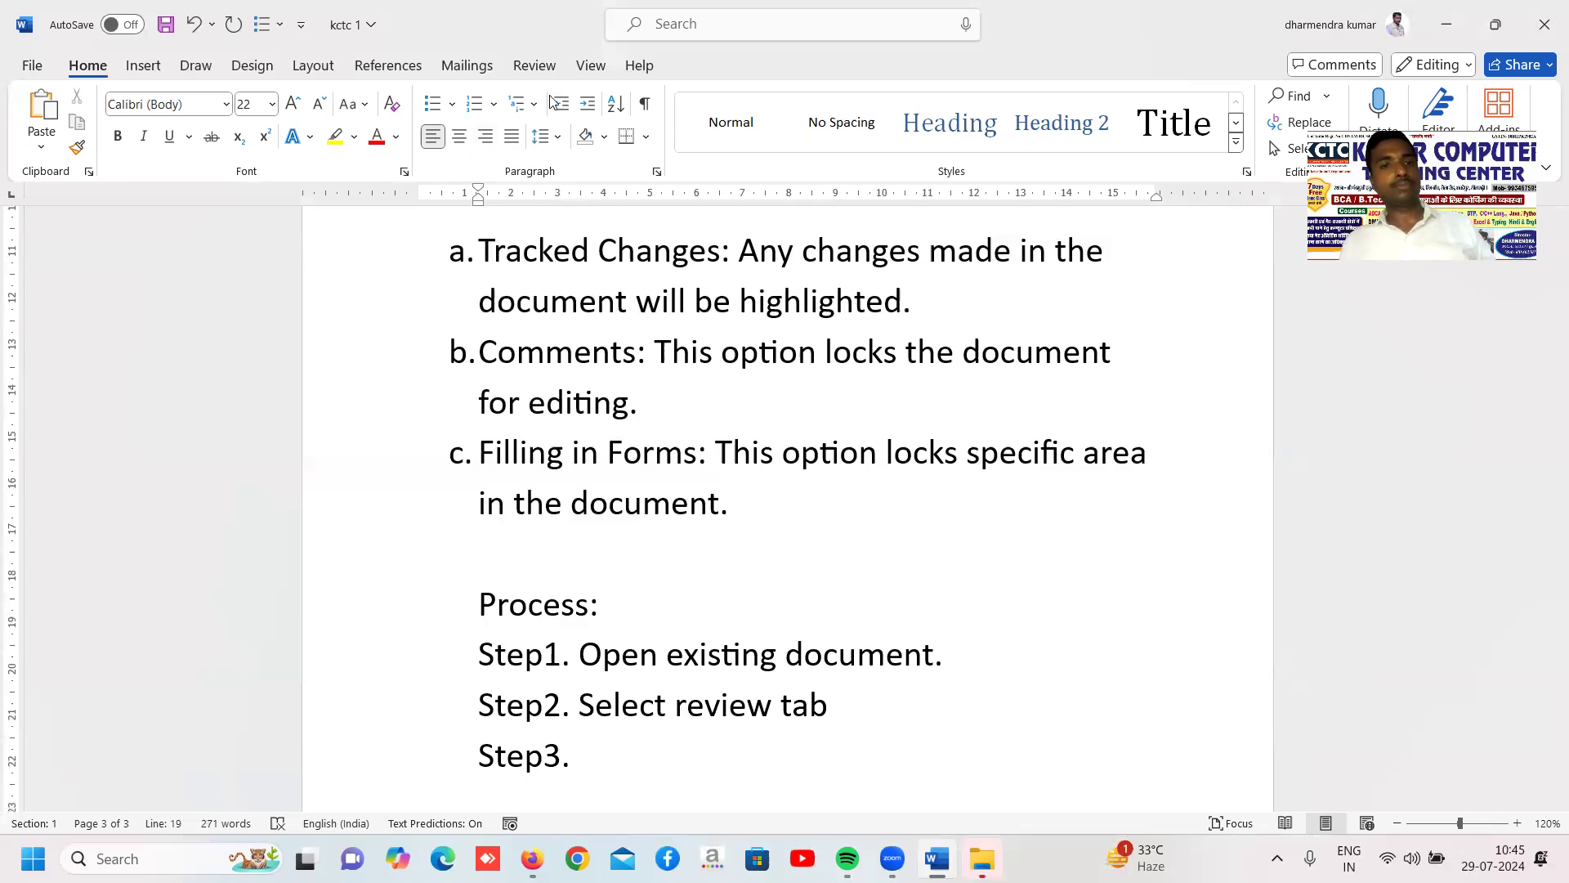
{"action": "left_click", "coordinate": [534, 66]}
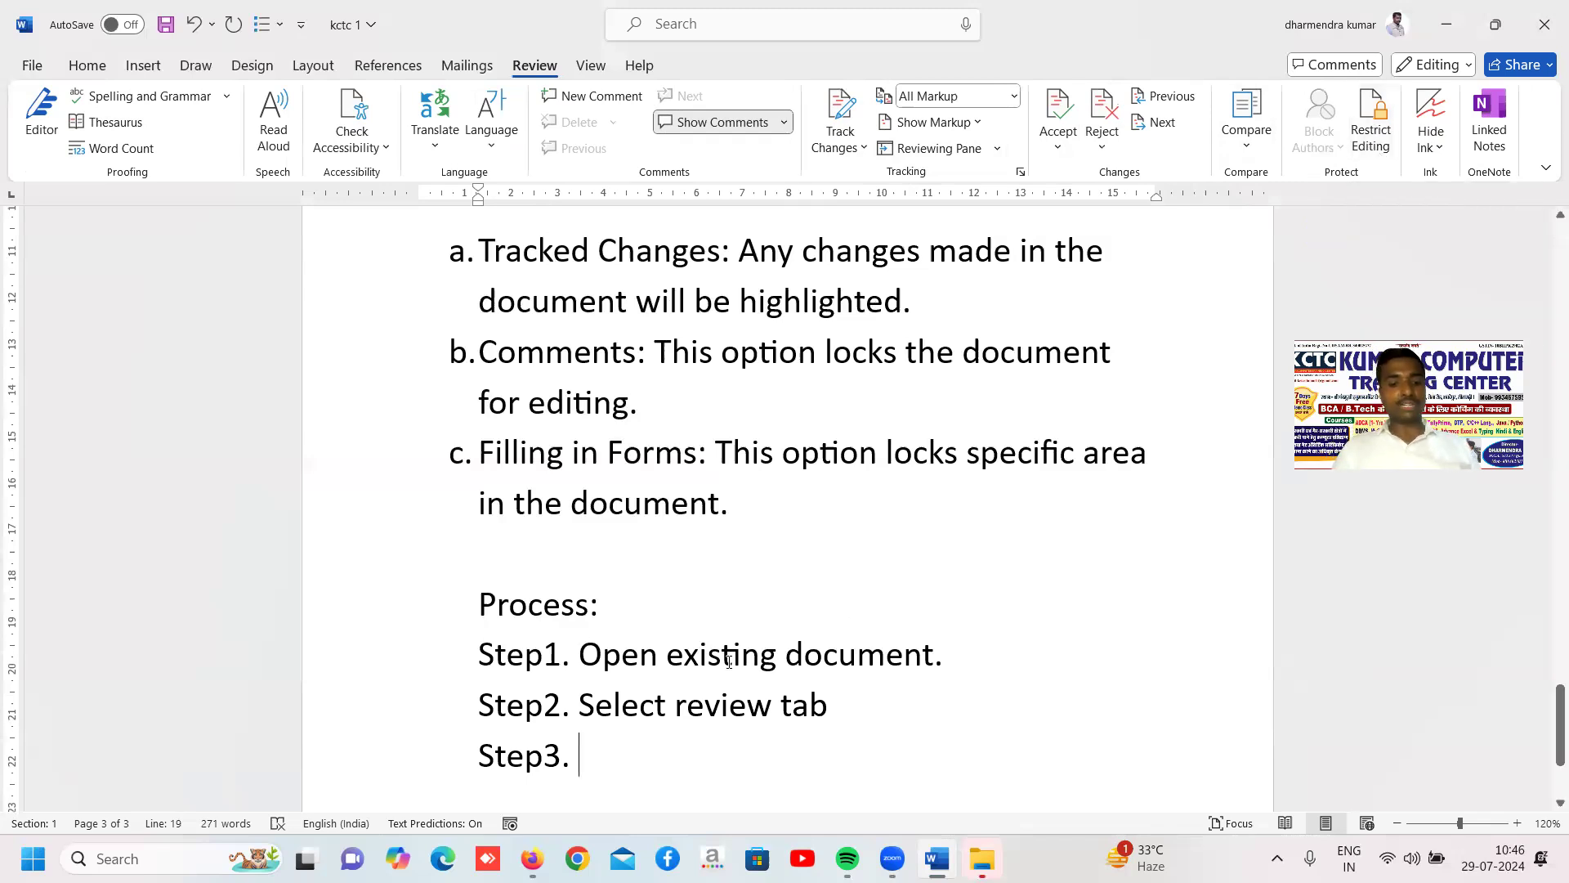
{"action": "type", "text": "Click on "}
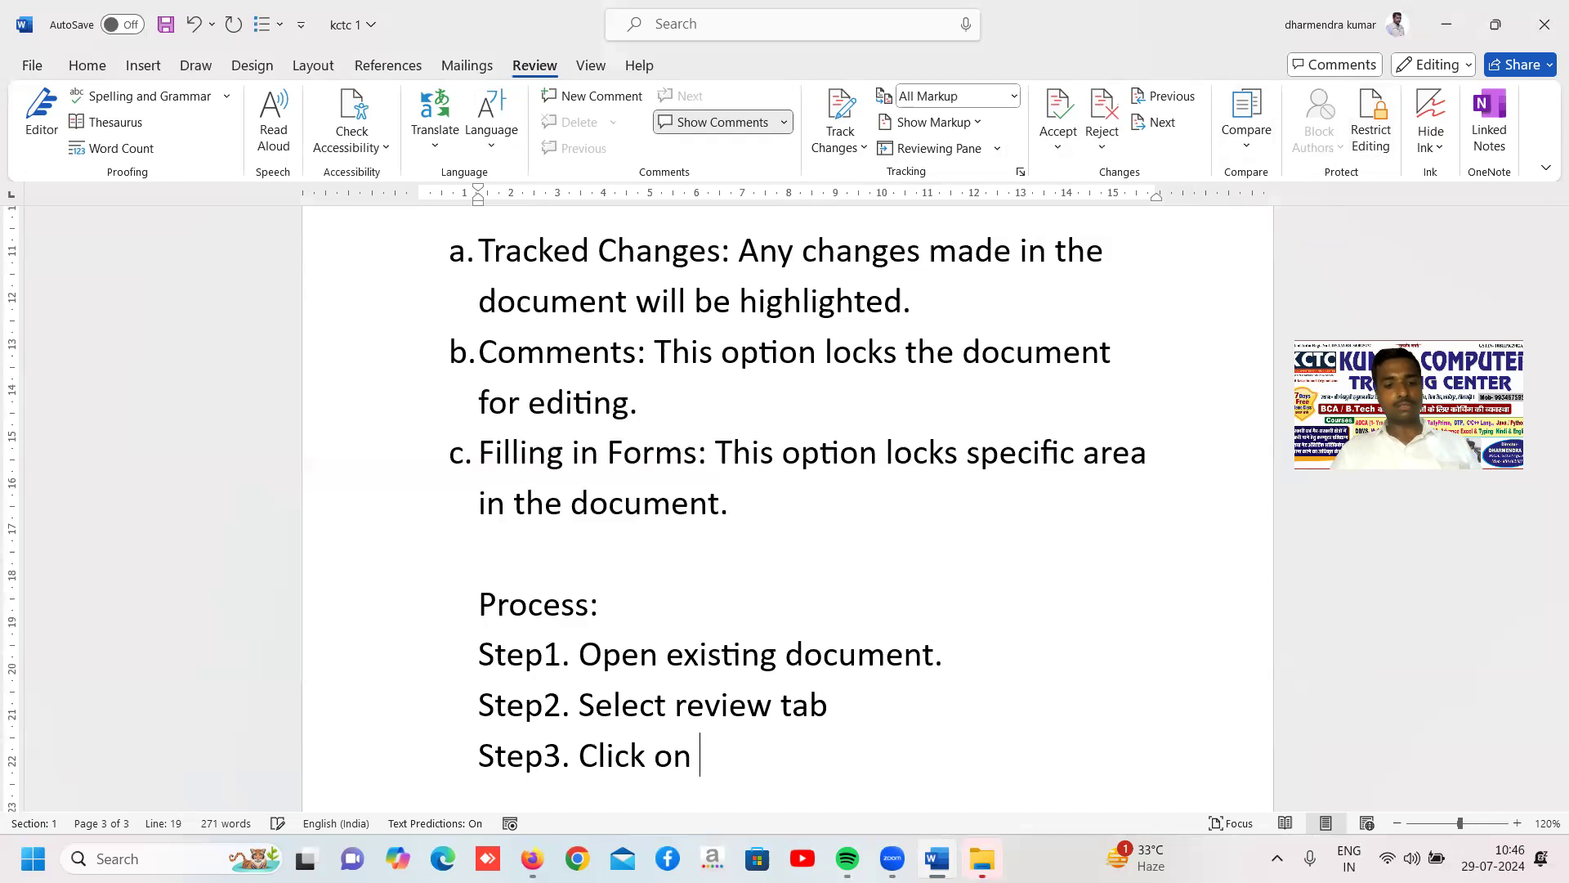
{"action": "type", "text": "restrict"}
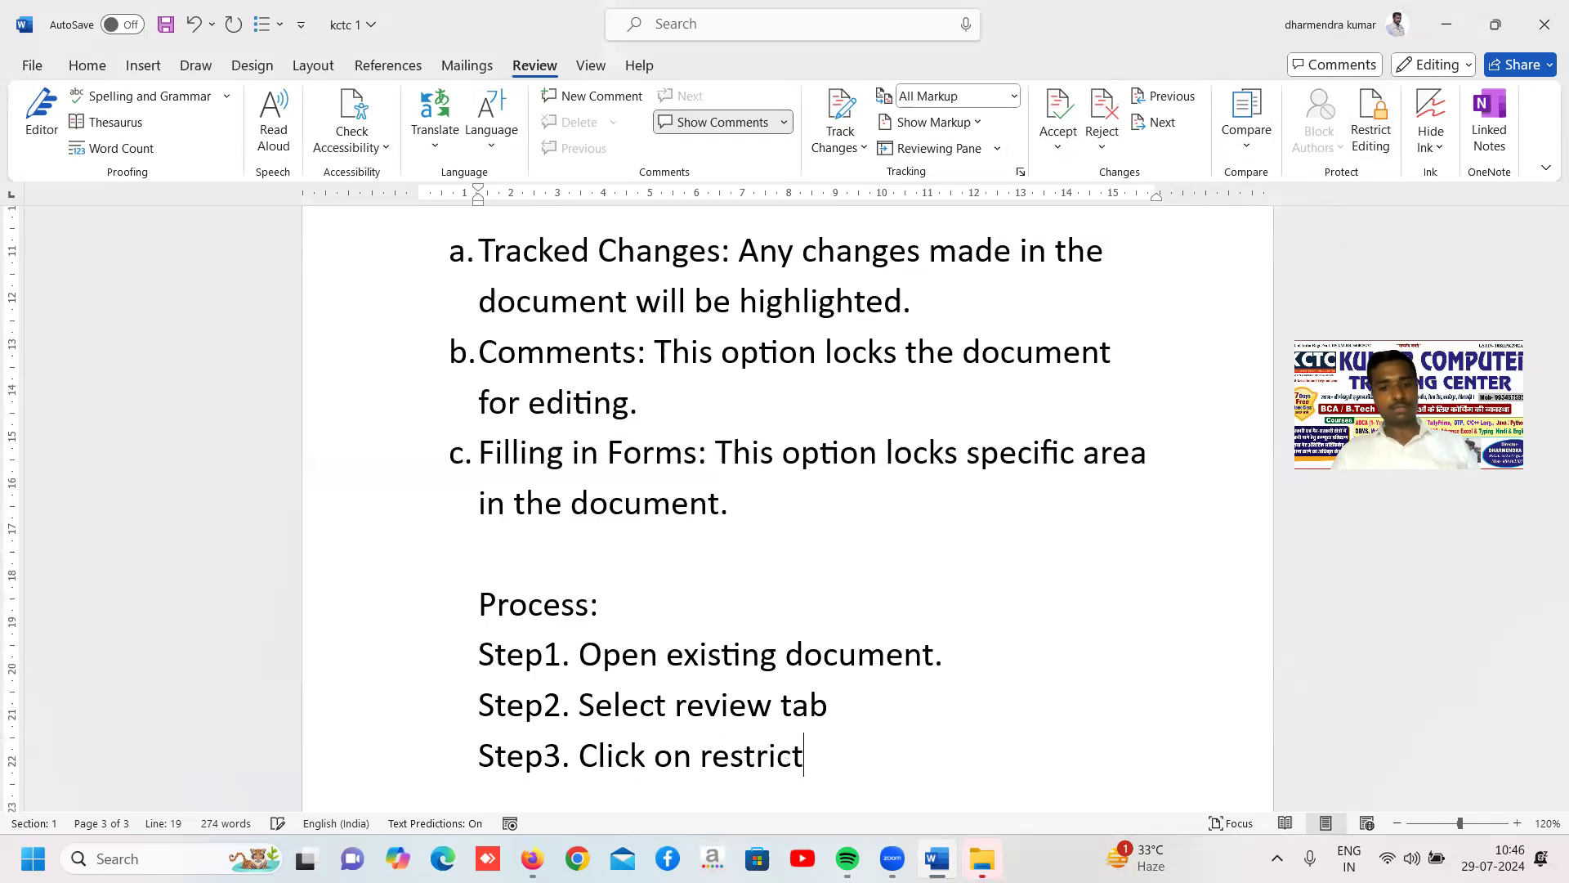
{"action": "type", "text": " editing option"}
Add the line "Step4. A task Pane will be open", correcting the spelling of "taskpane" to "task Pane"
{"action": "key", "text": "Return"}
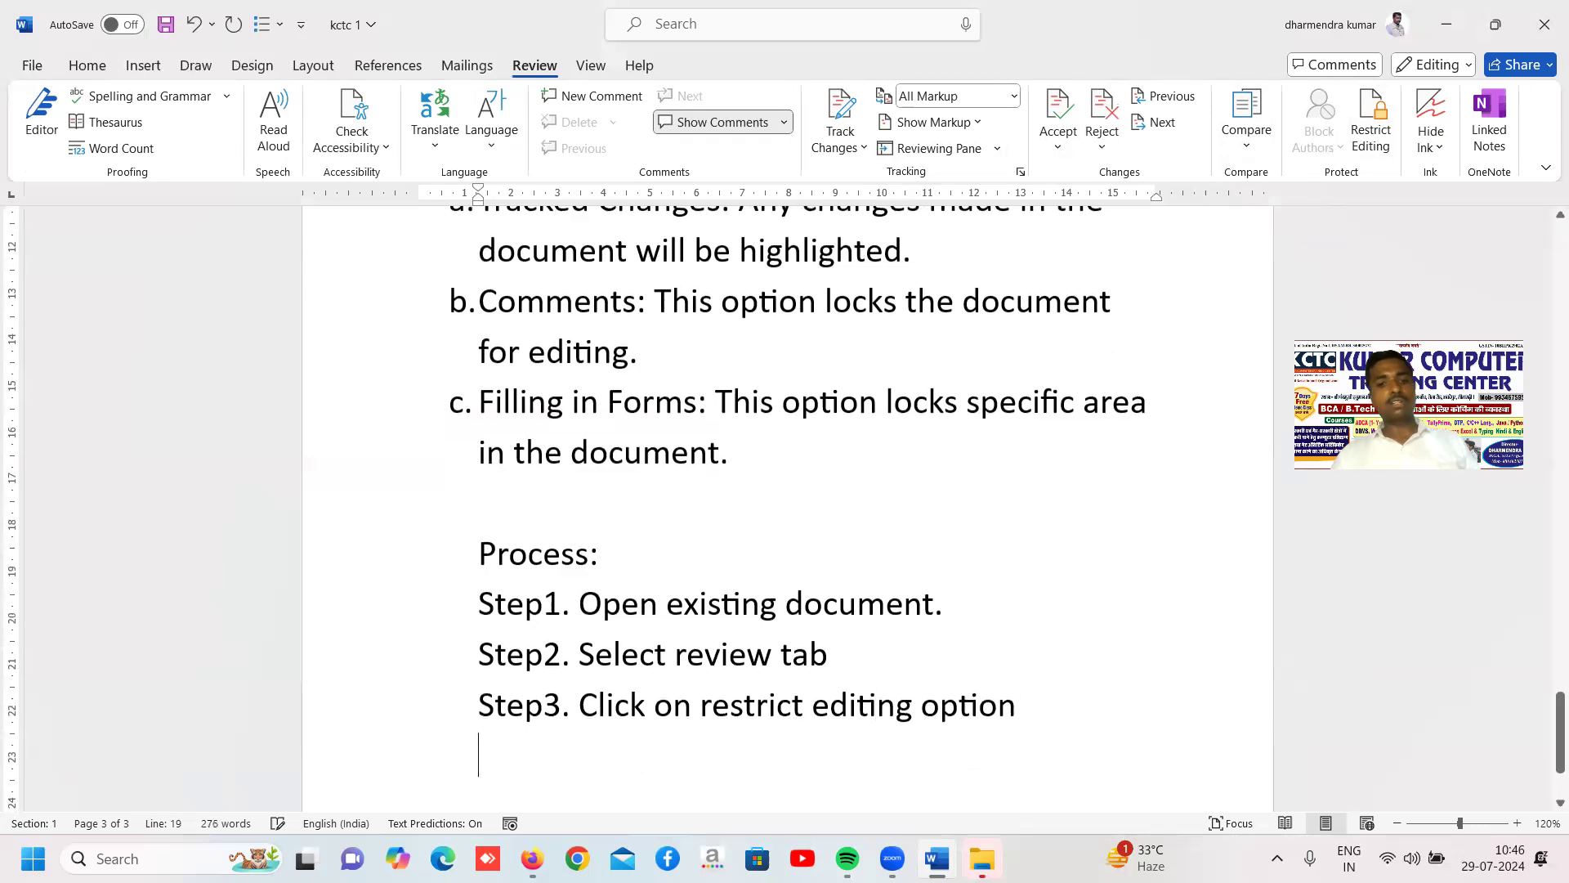
{"action": "type", "text": "step"}
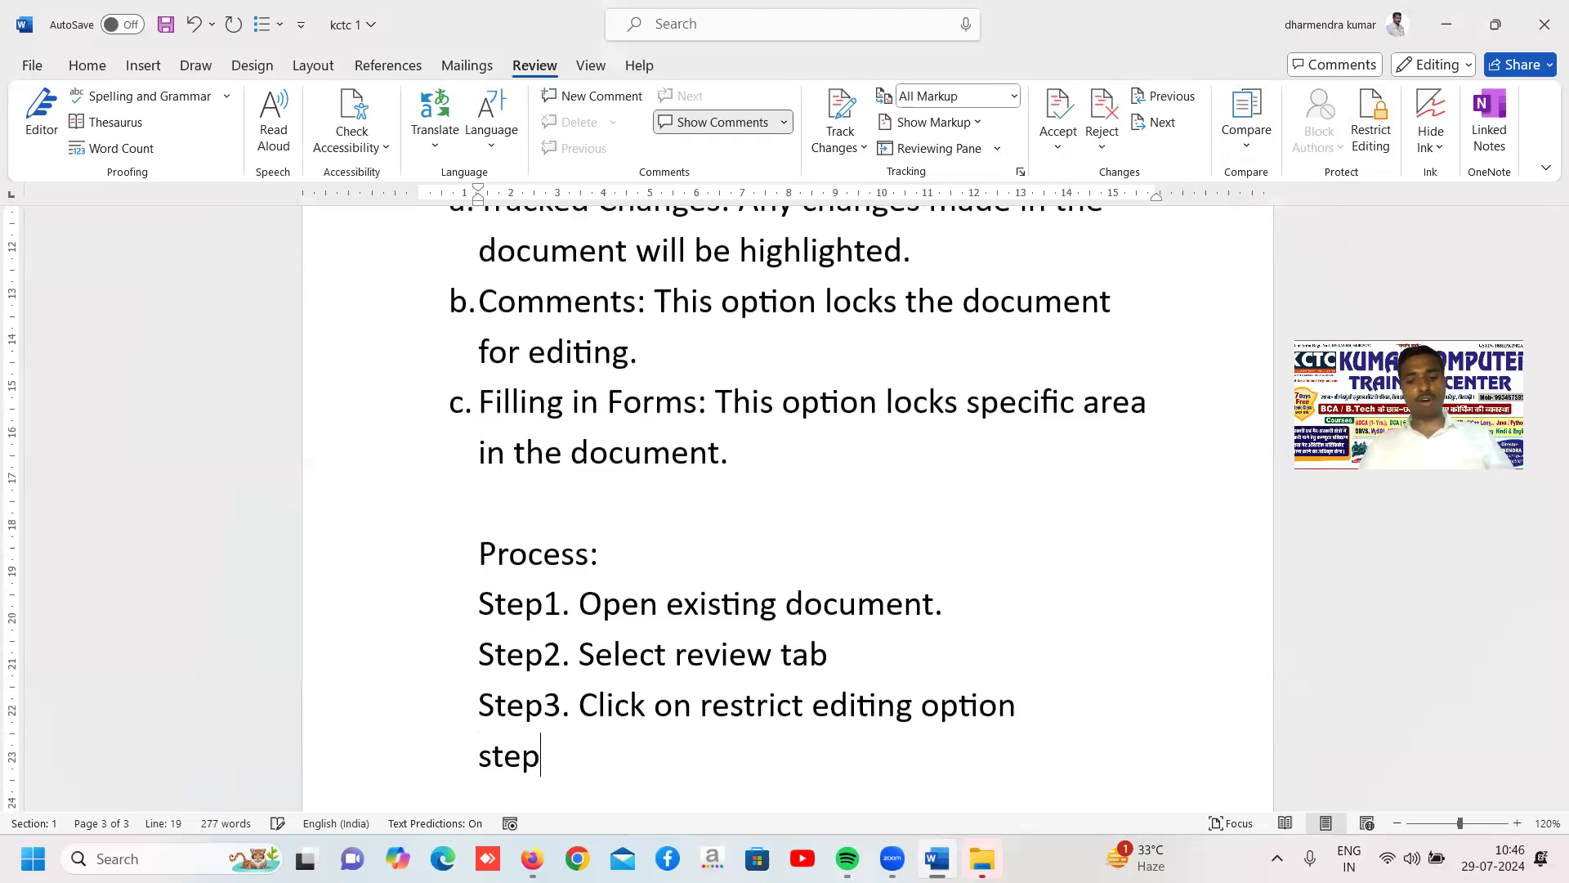
{"action": "type", "text": "4."}
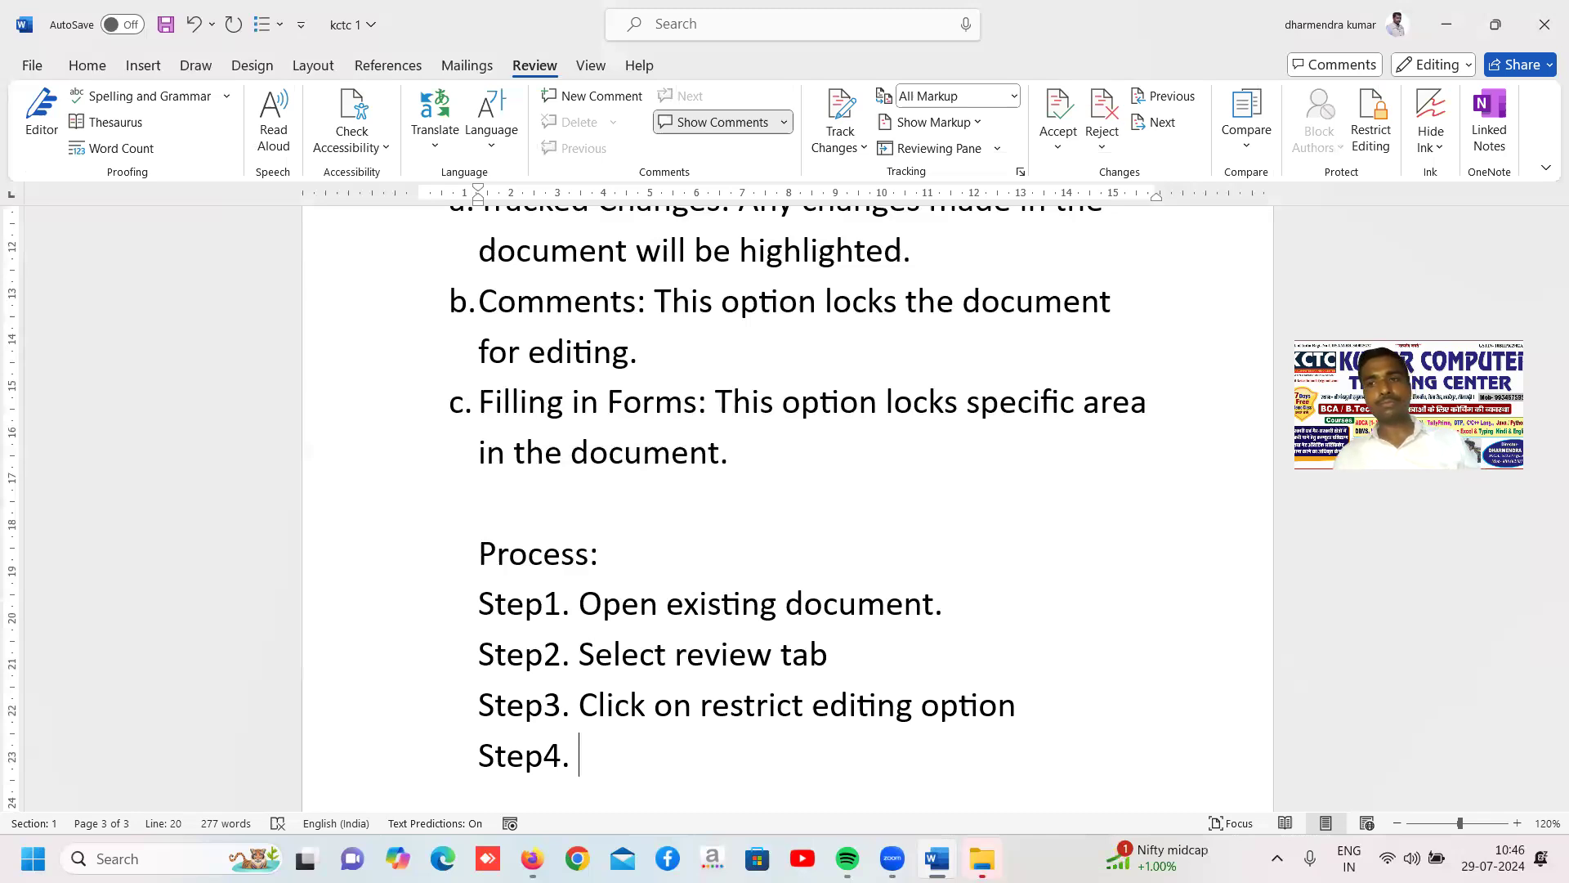
{"action": "type", "text": "a taskp"}
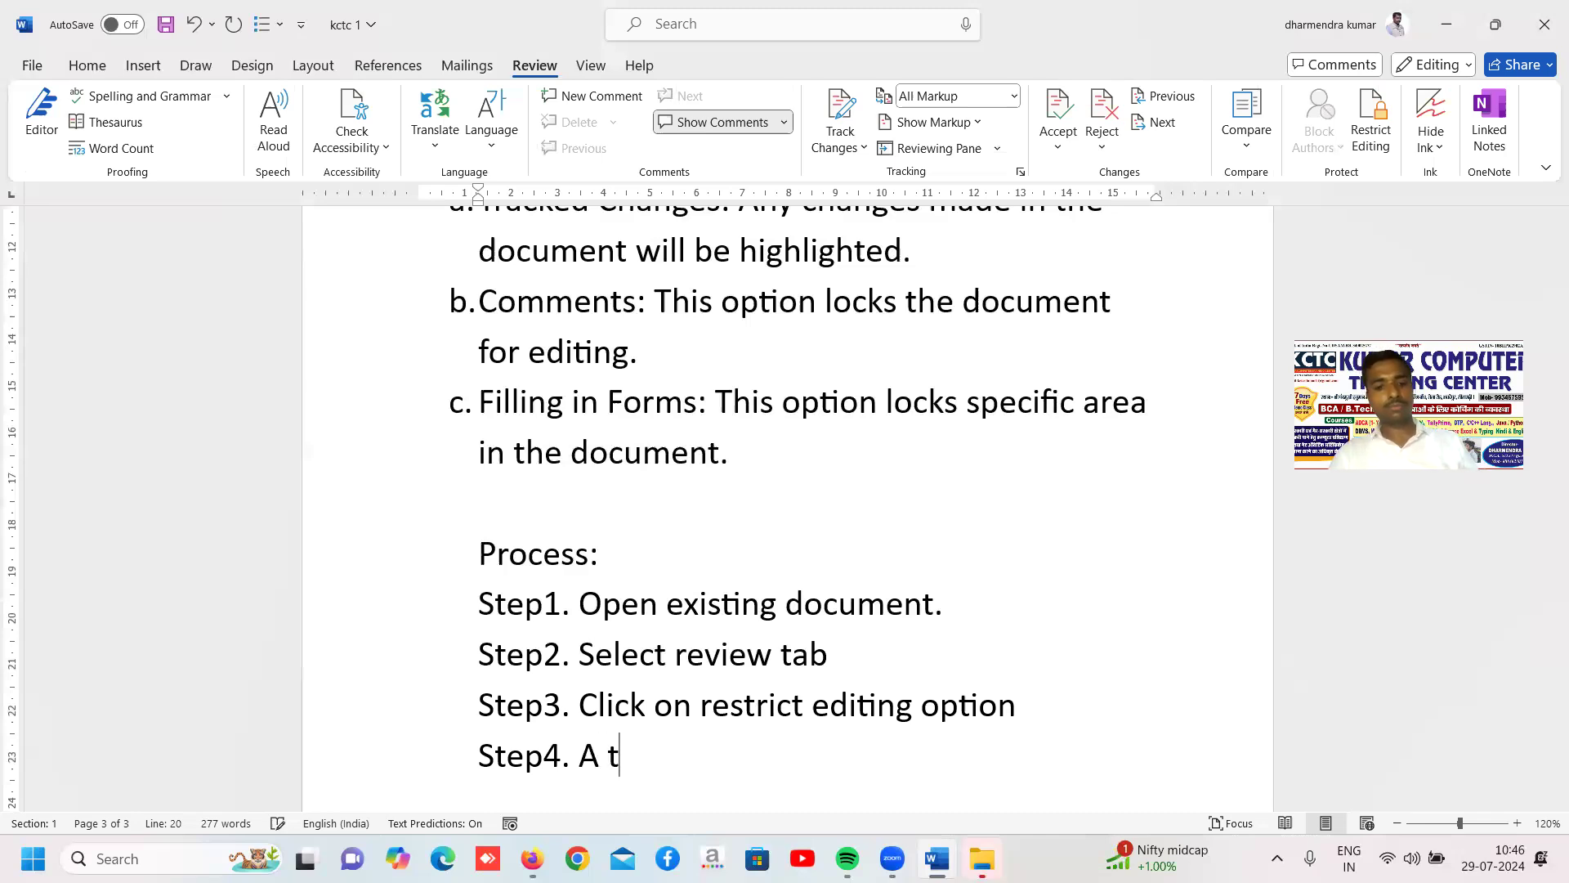
{"action": "type", "text": "ane wil"}
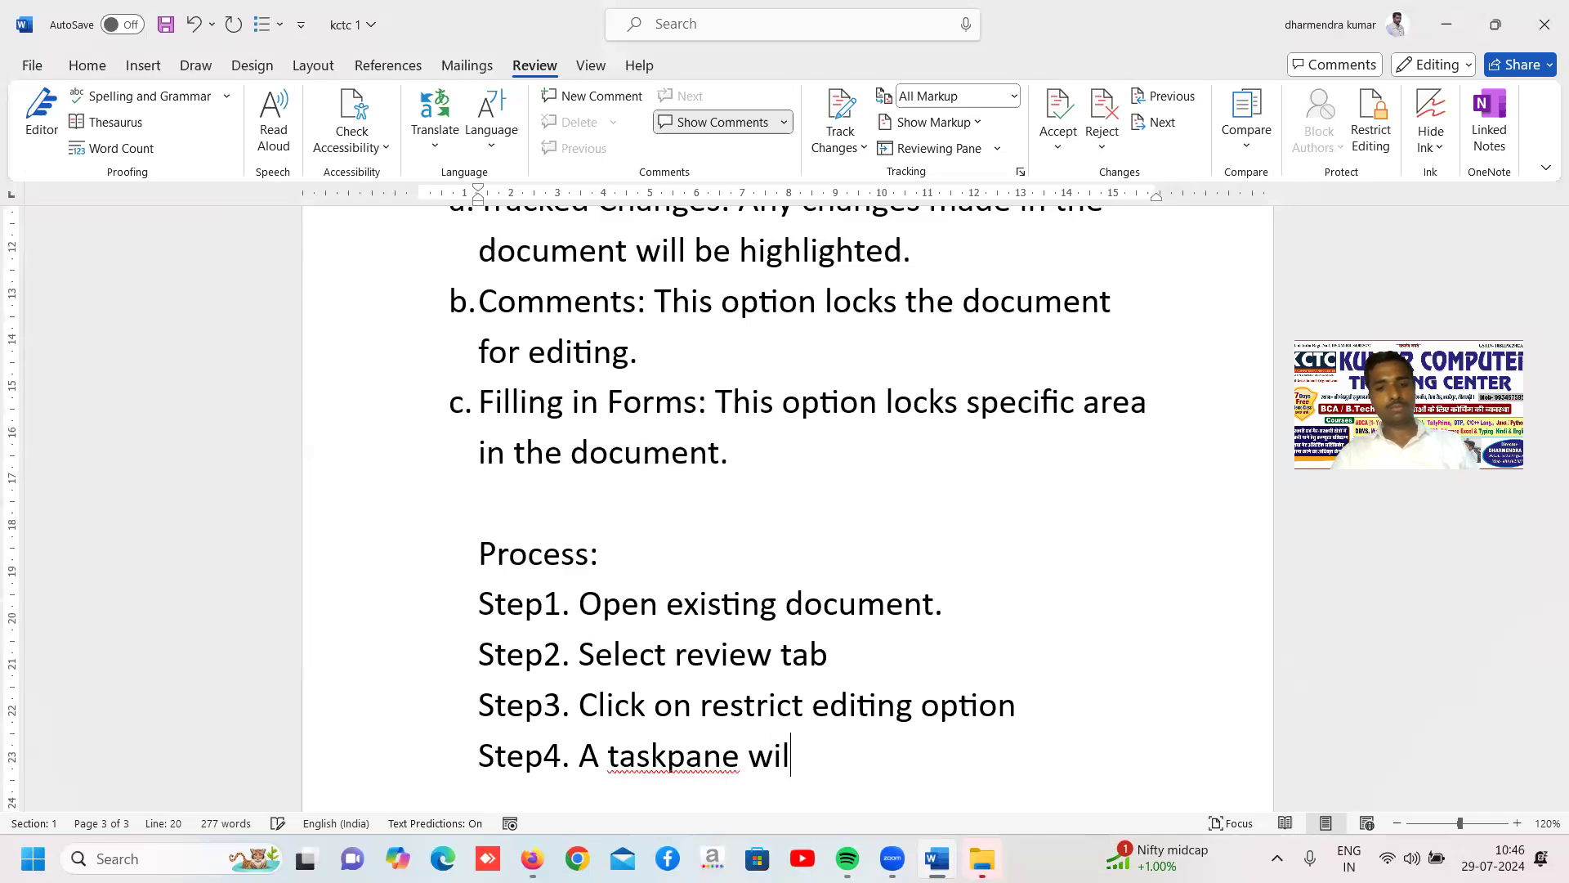
{"action": "type", "text": "l be open"}
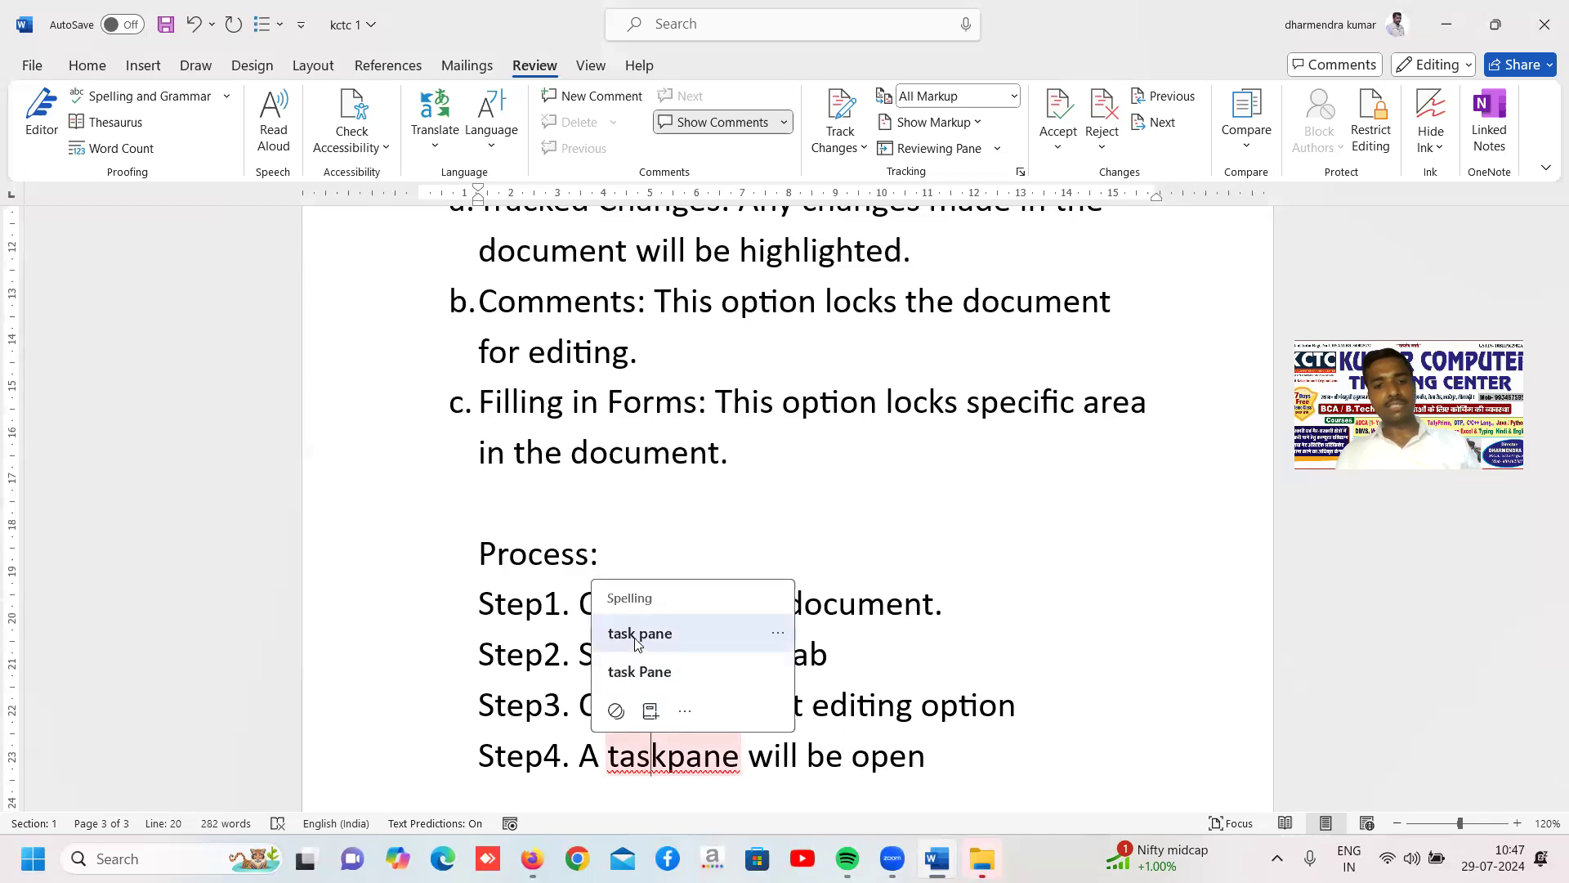
{"action": "left_click", "coordinate": [622, 669]}
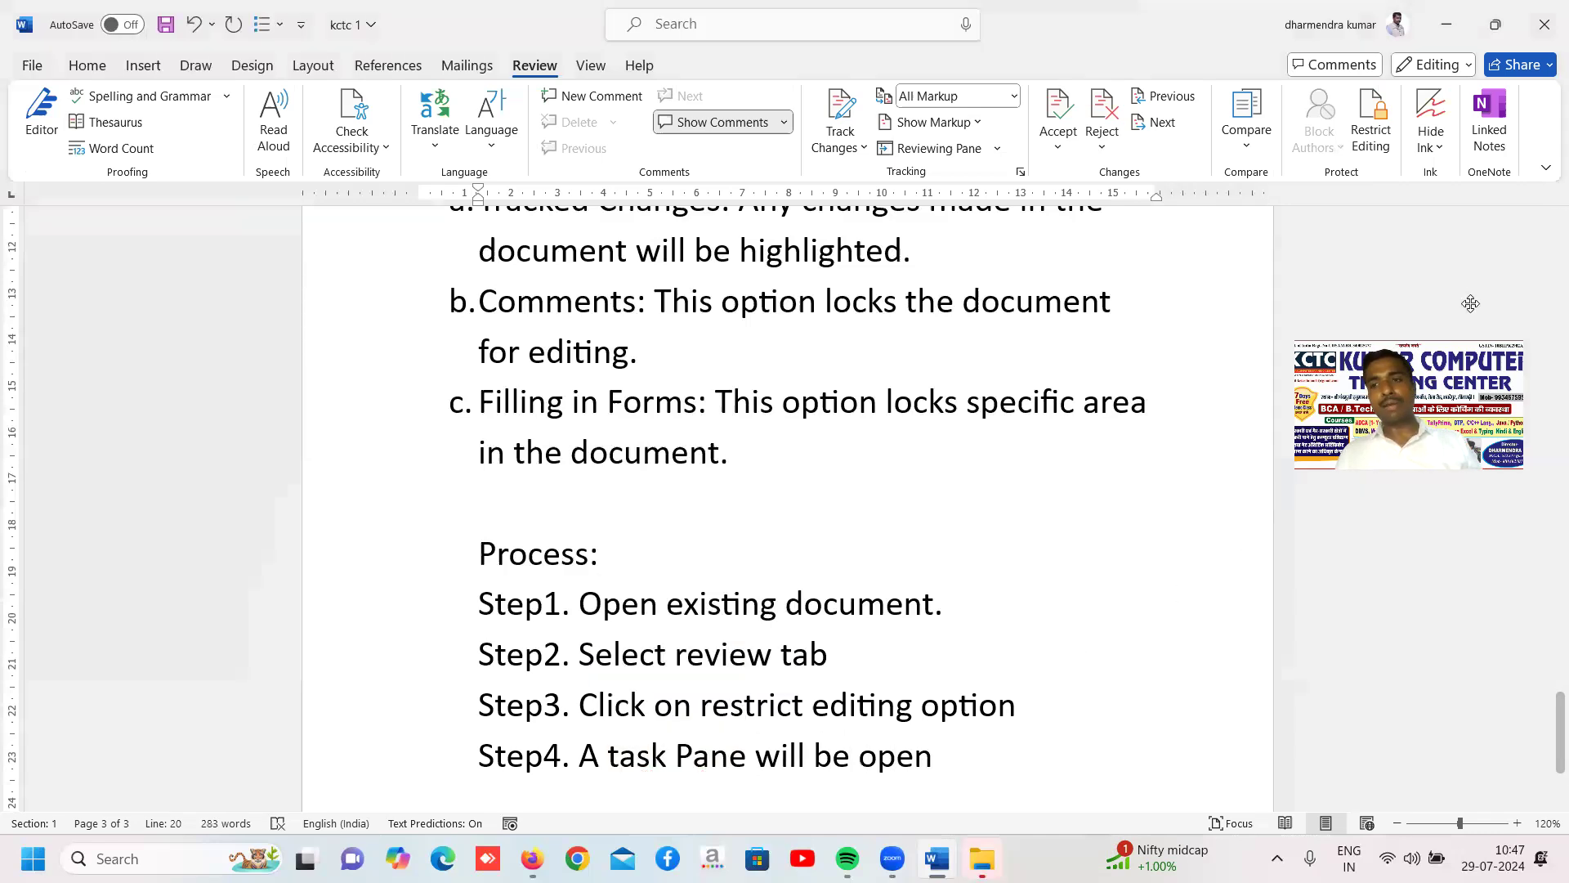
Show the Restrict Editing settings and turn on the restriction that allows only one type of editing in the document
{"action": "left_click", "coordinate": [1371, 121]}
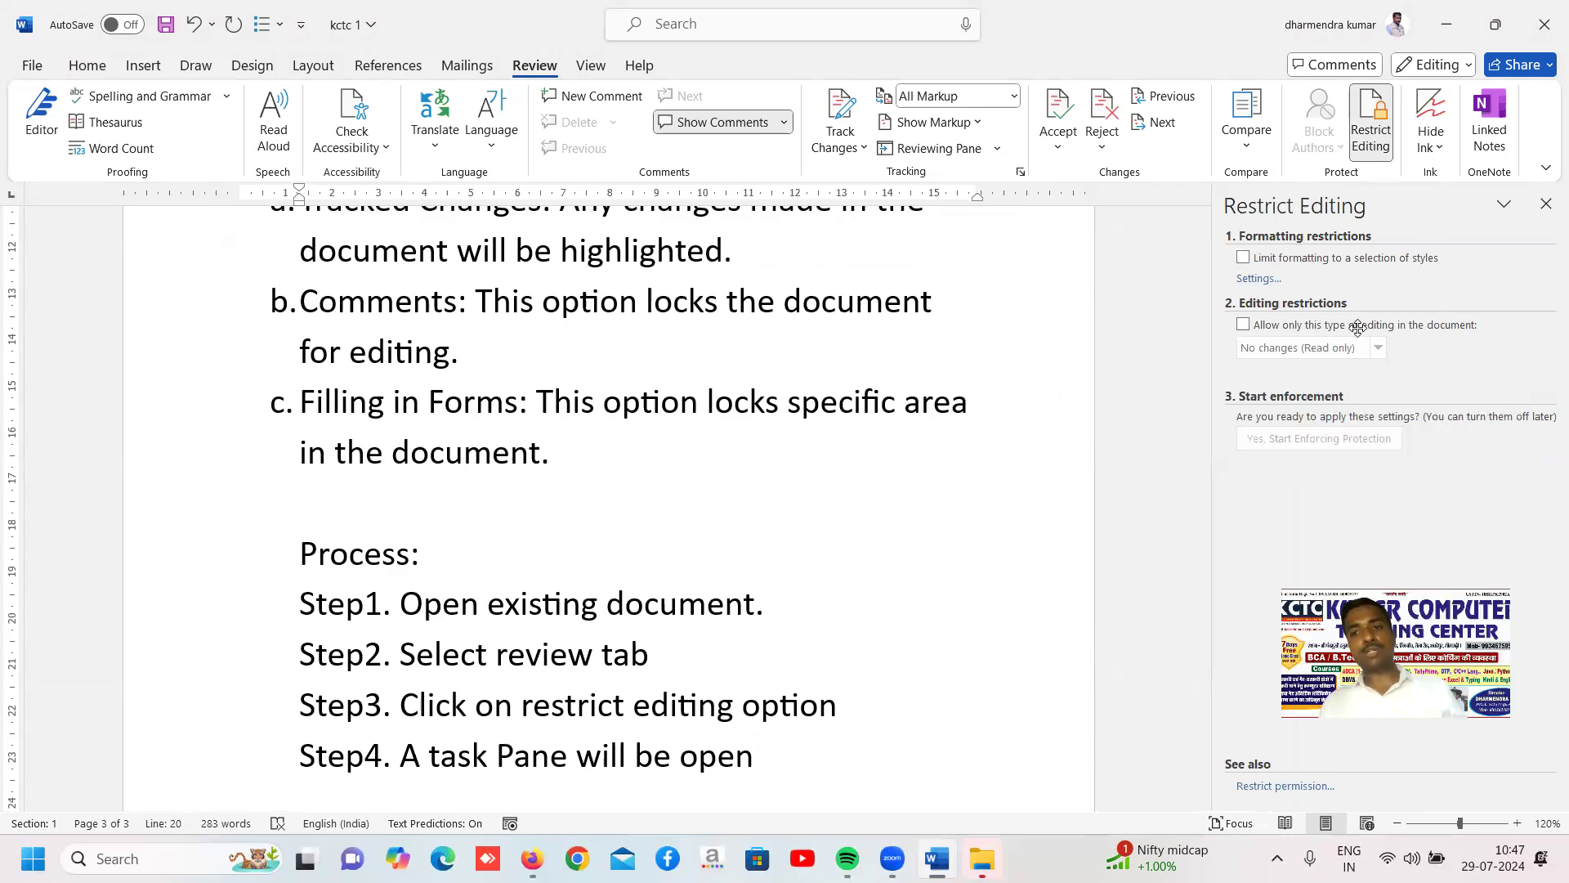
{"action": "left_click", "coordinate": [1243, 326]}
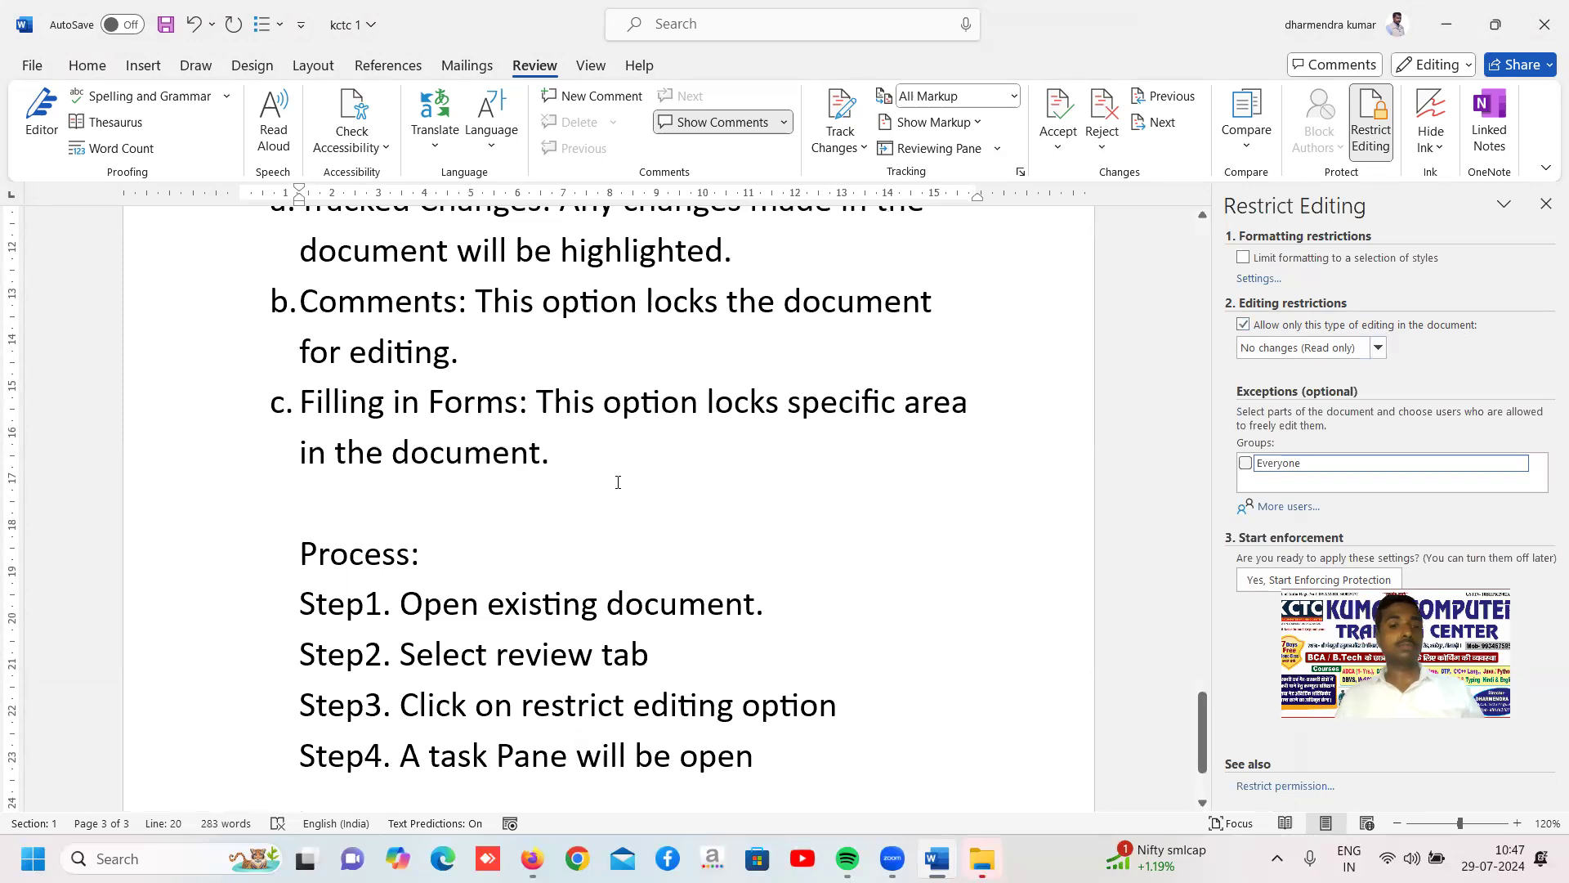
Add the fifth process line, "Step5. Tick allow only this type of editing in the document."
{"action": "left_click", "coordinate": [809, 747]}
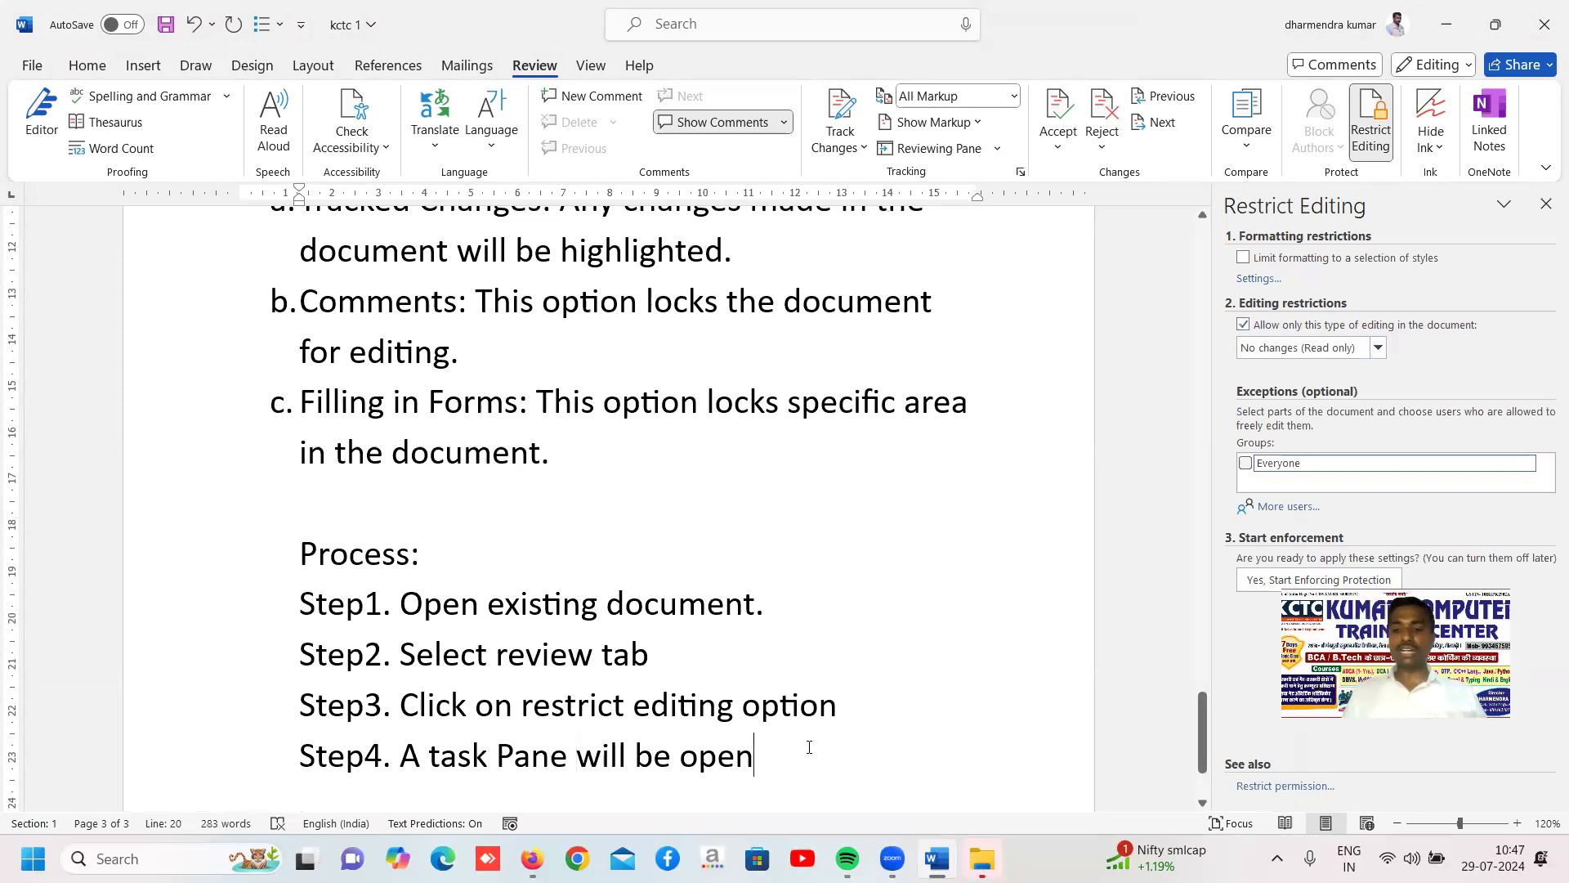
{"action": "key", "text": "Return"}
{"action": "type", "text": "step5. "}
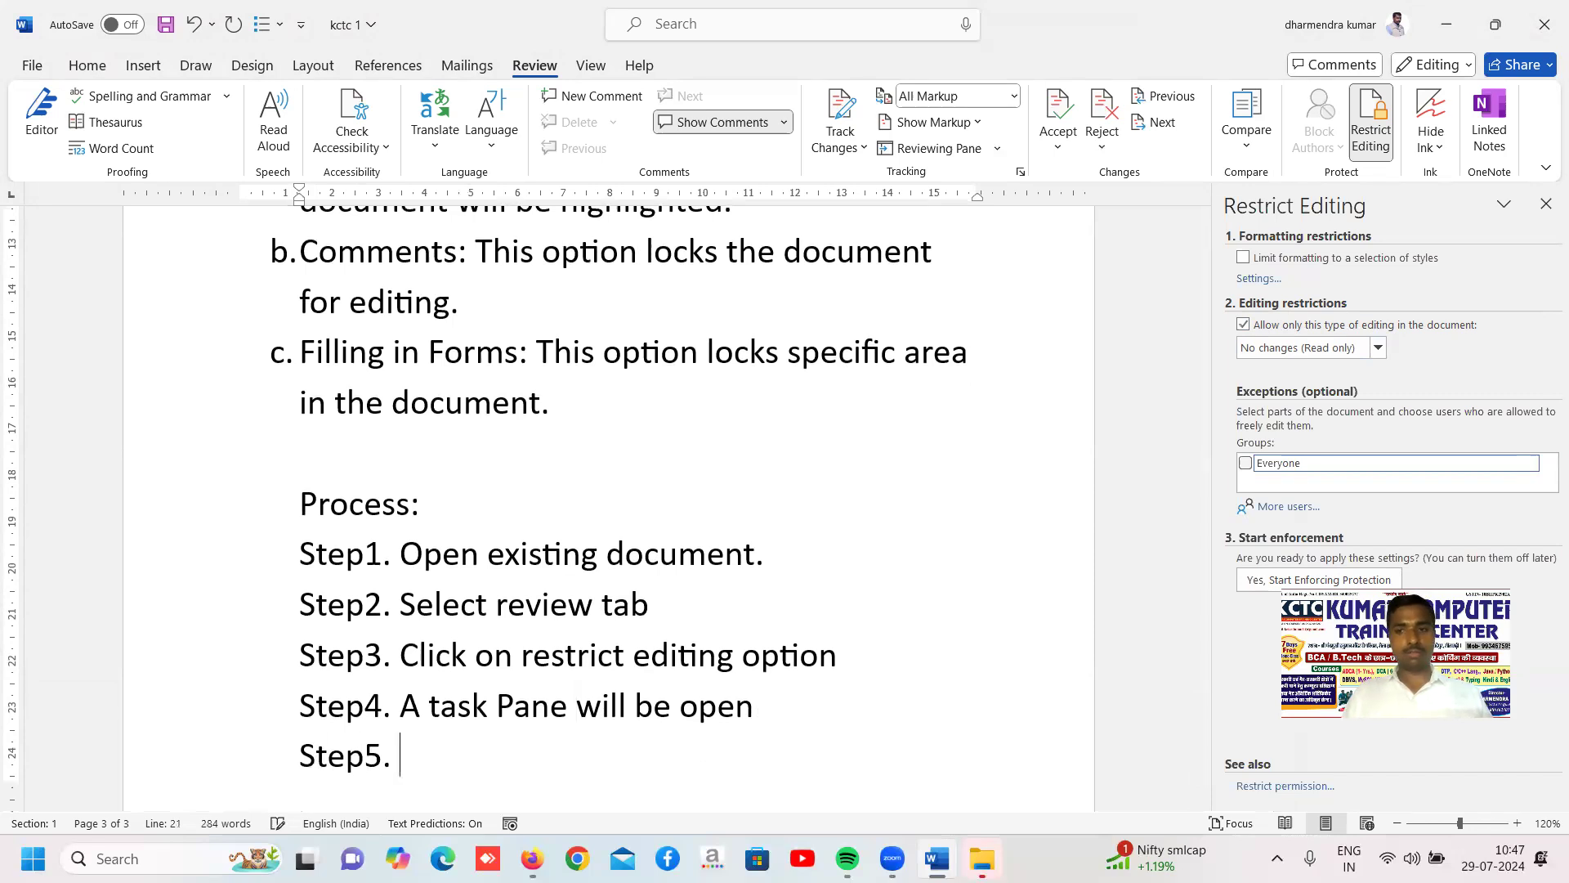
{"action": "type", "text": "tick"}
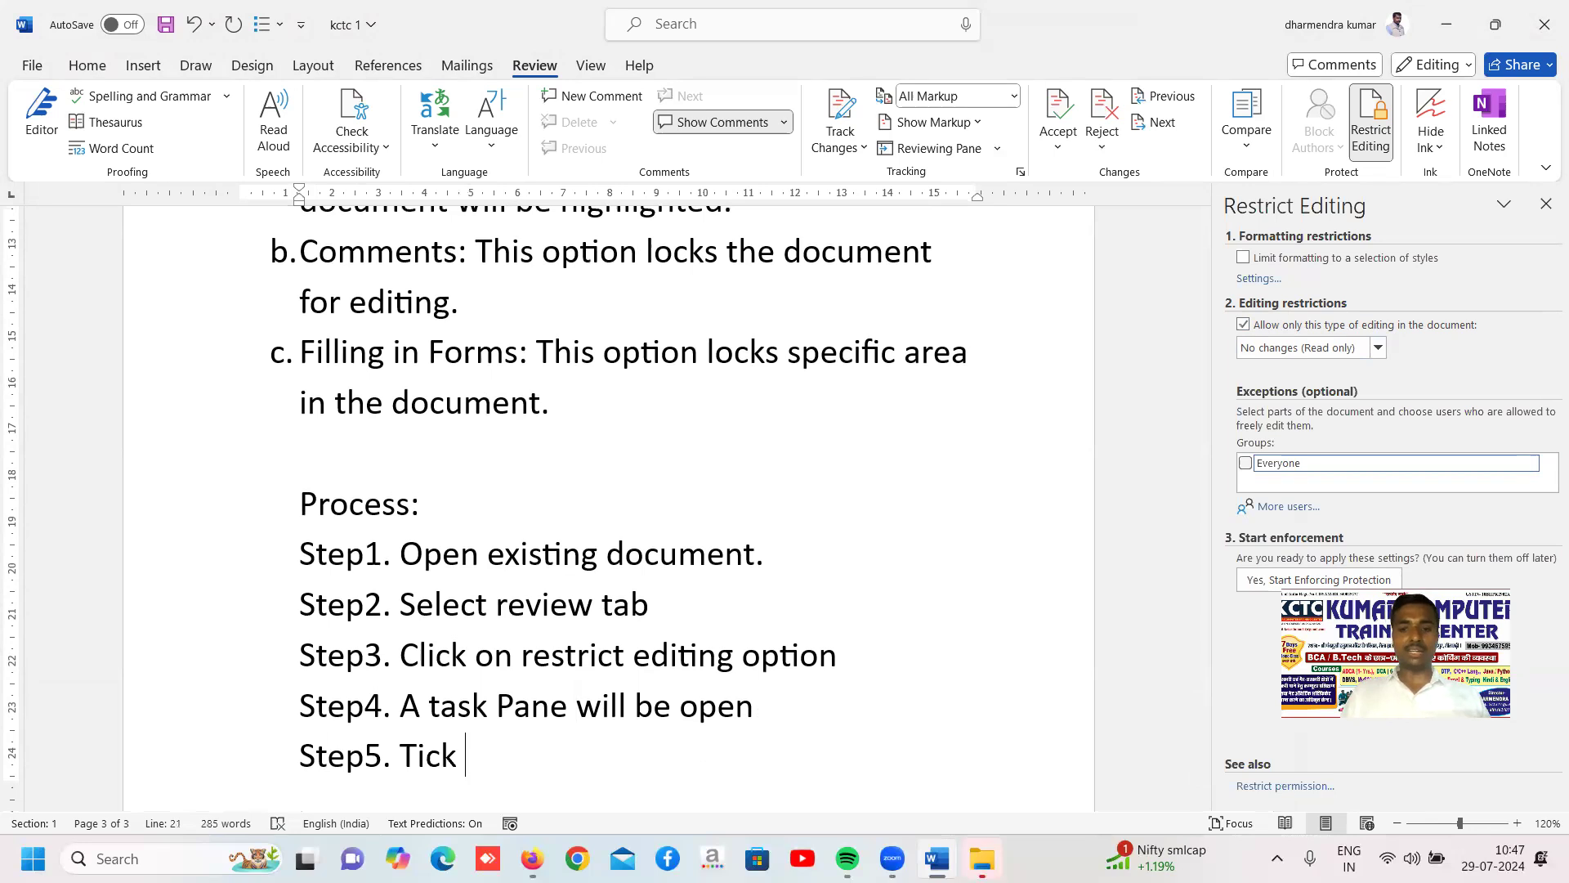
{"action": "type", "text": " allow "}
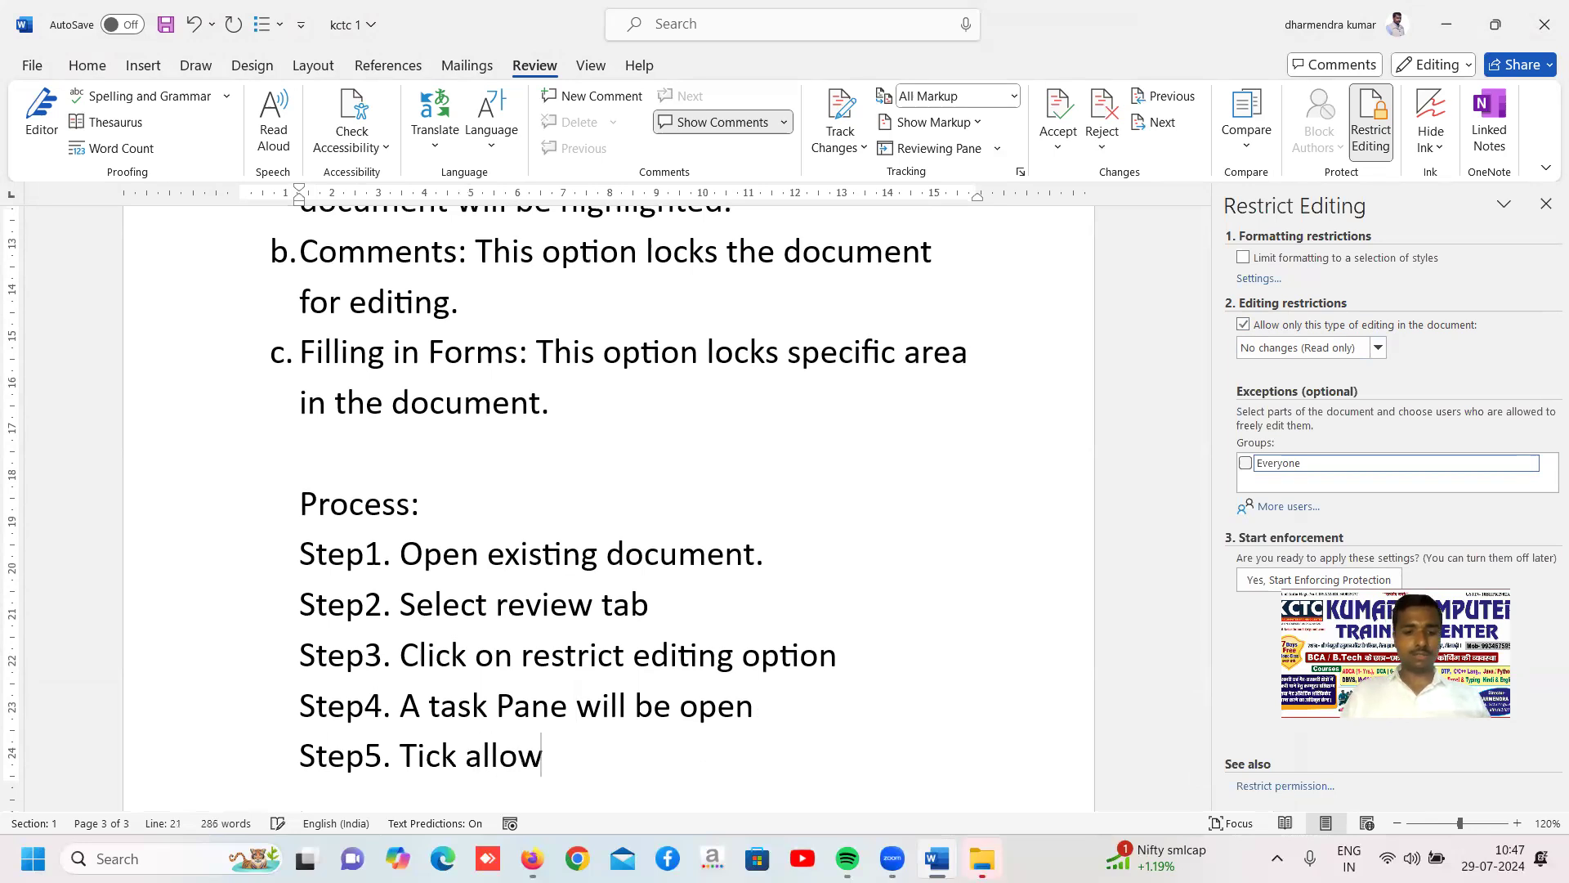
{"action": "type", "text": "only "}
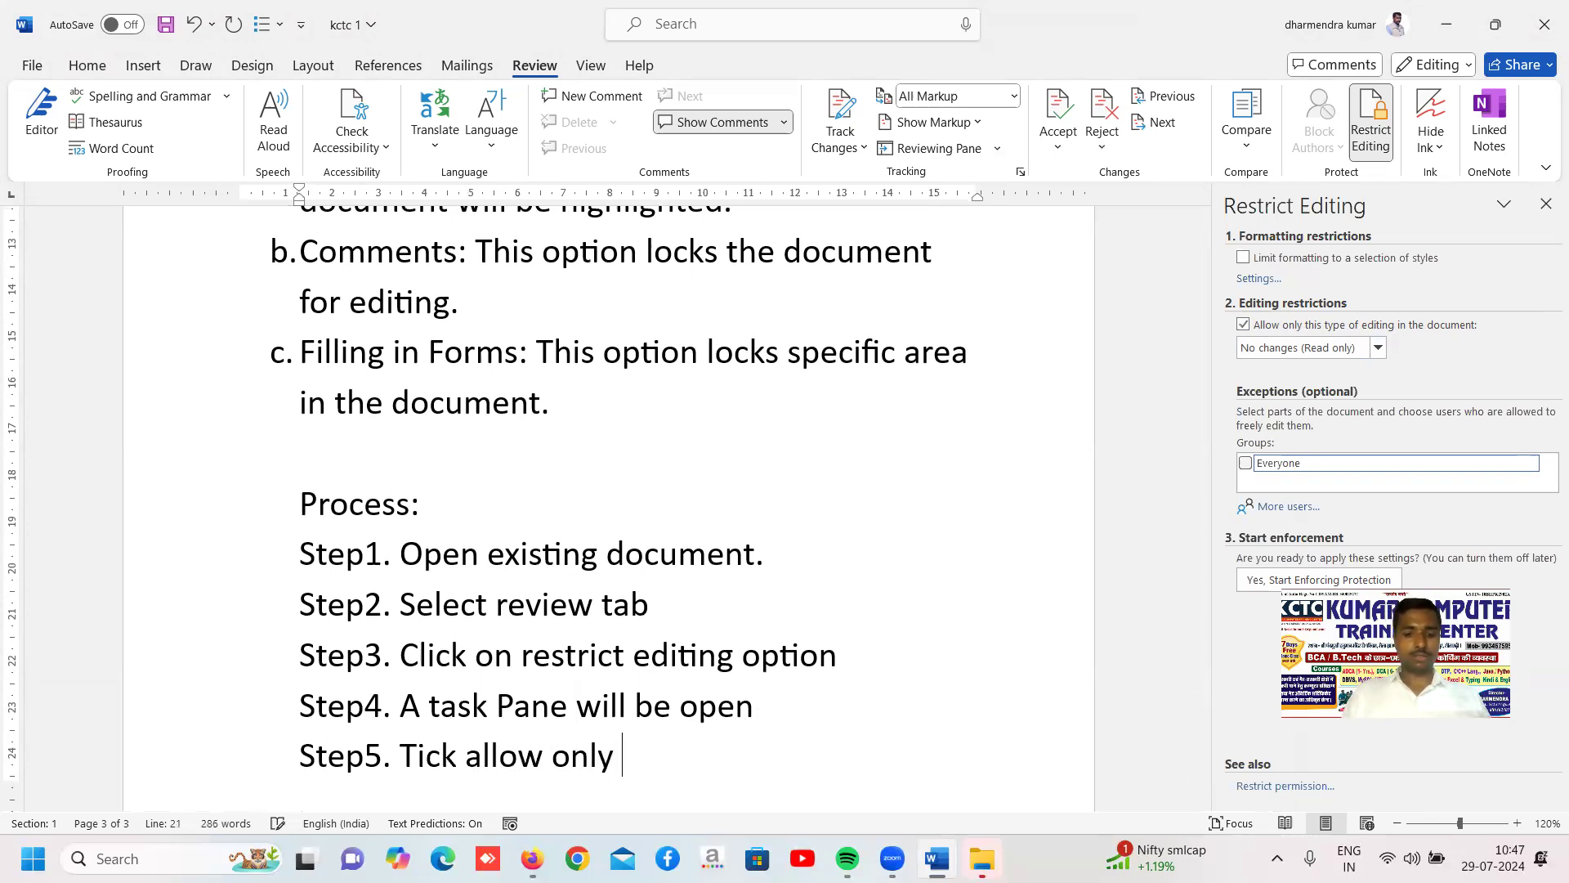
{"action": "type", "text": "this type of "}
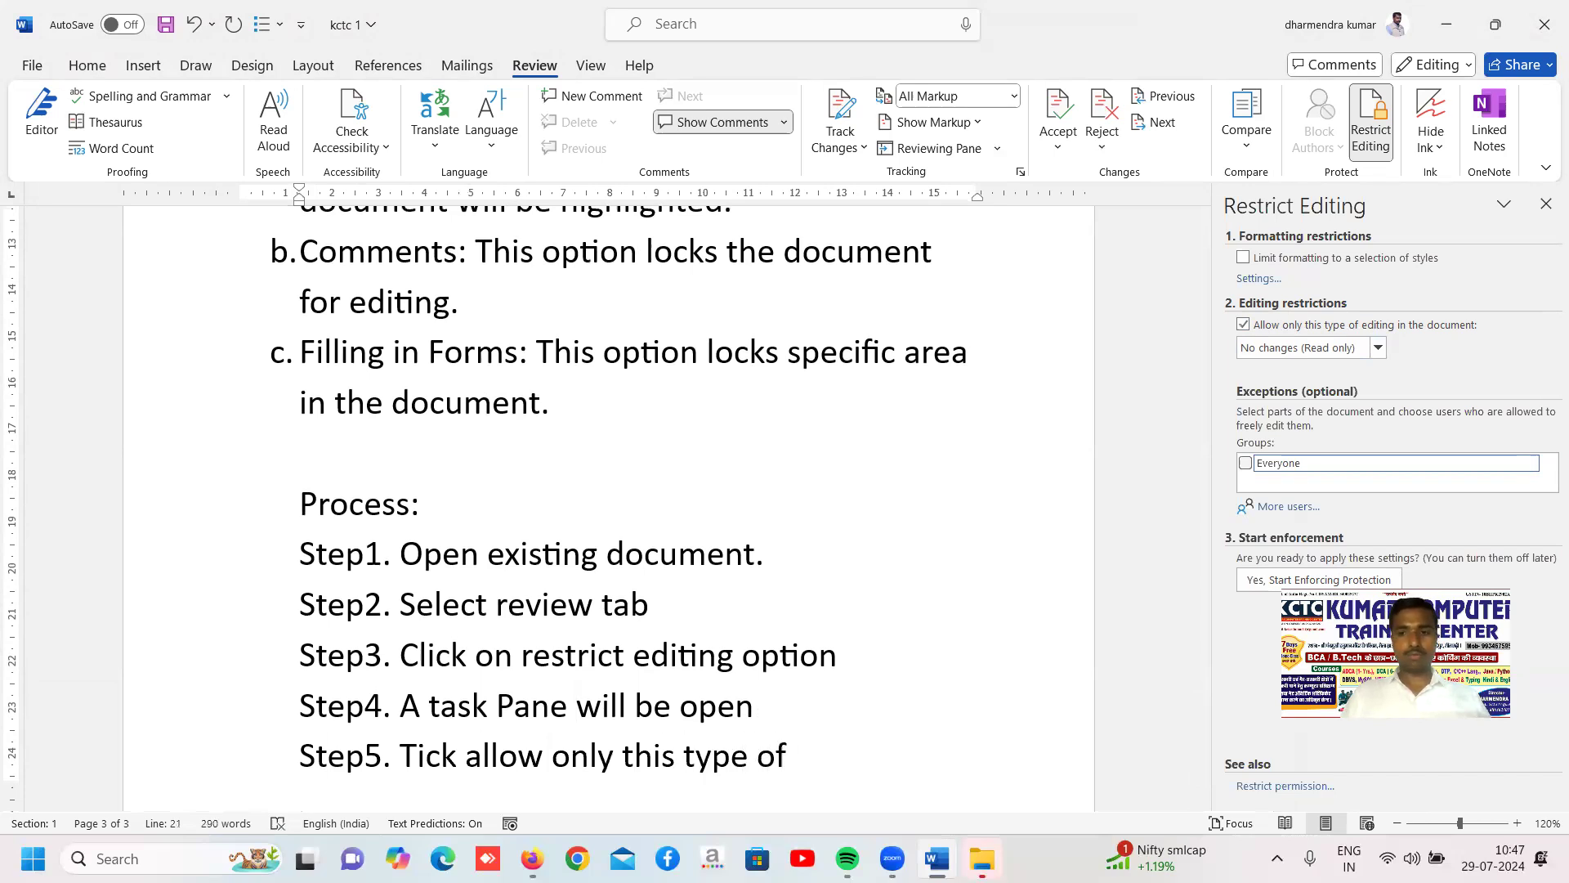
{"action": "type", "text": "edit"}
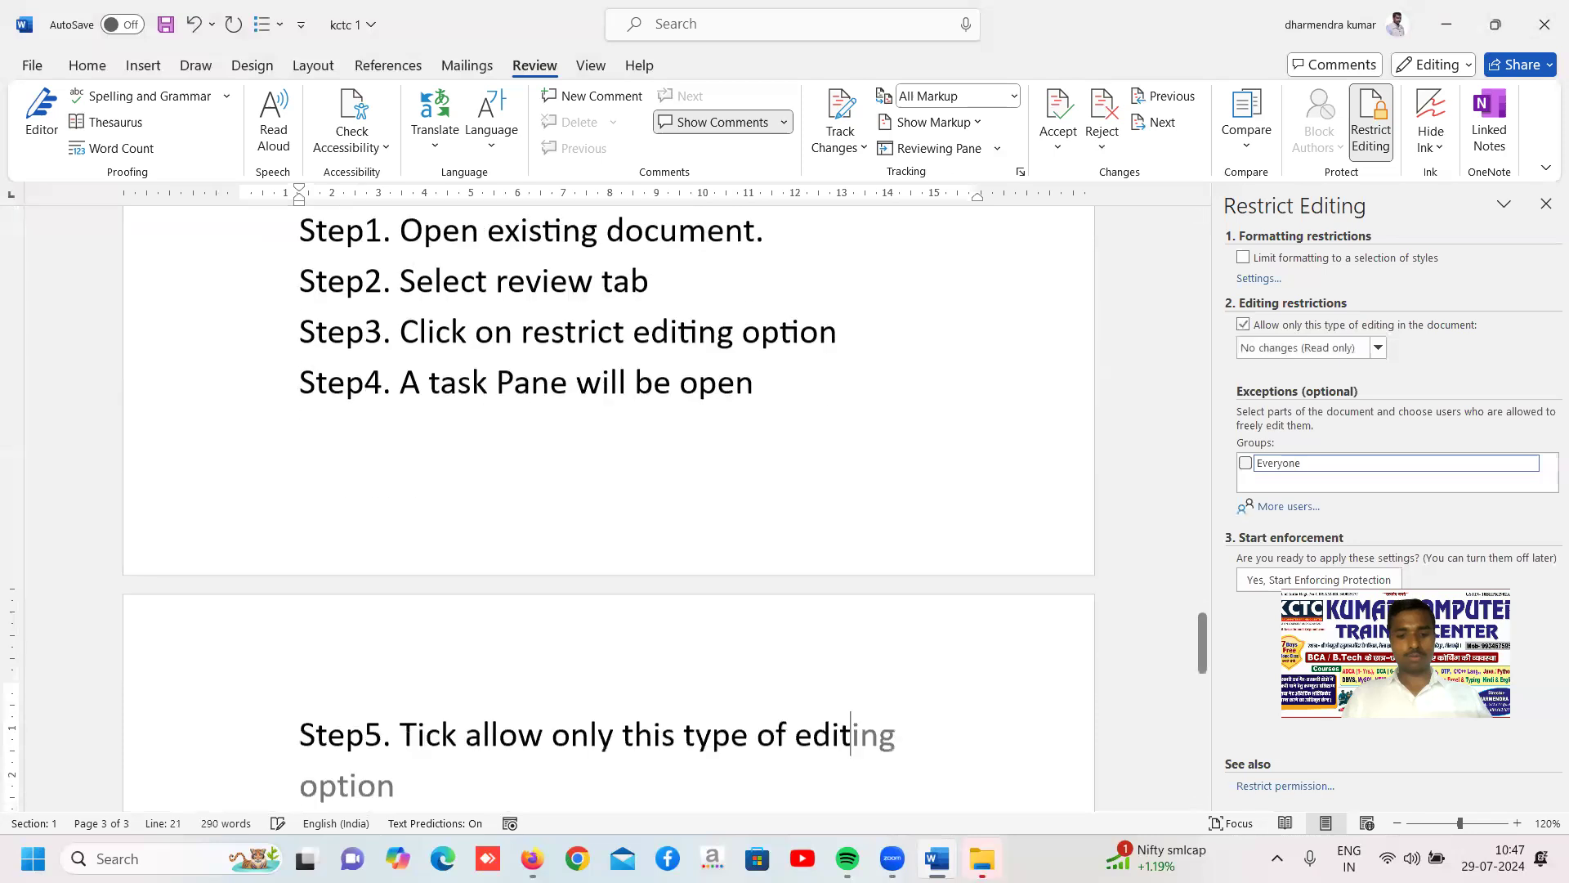
{"action": "type", "text": "ing in the document."}
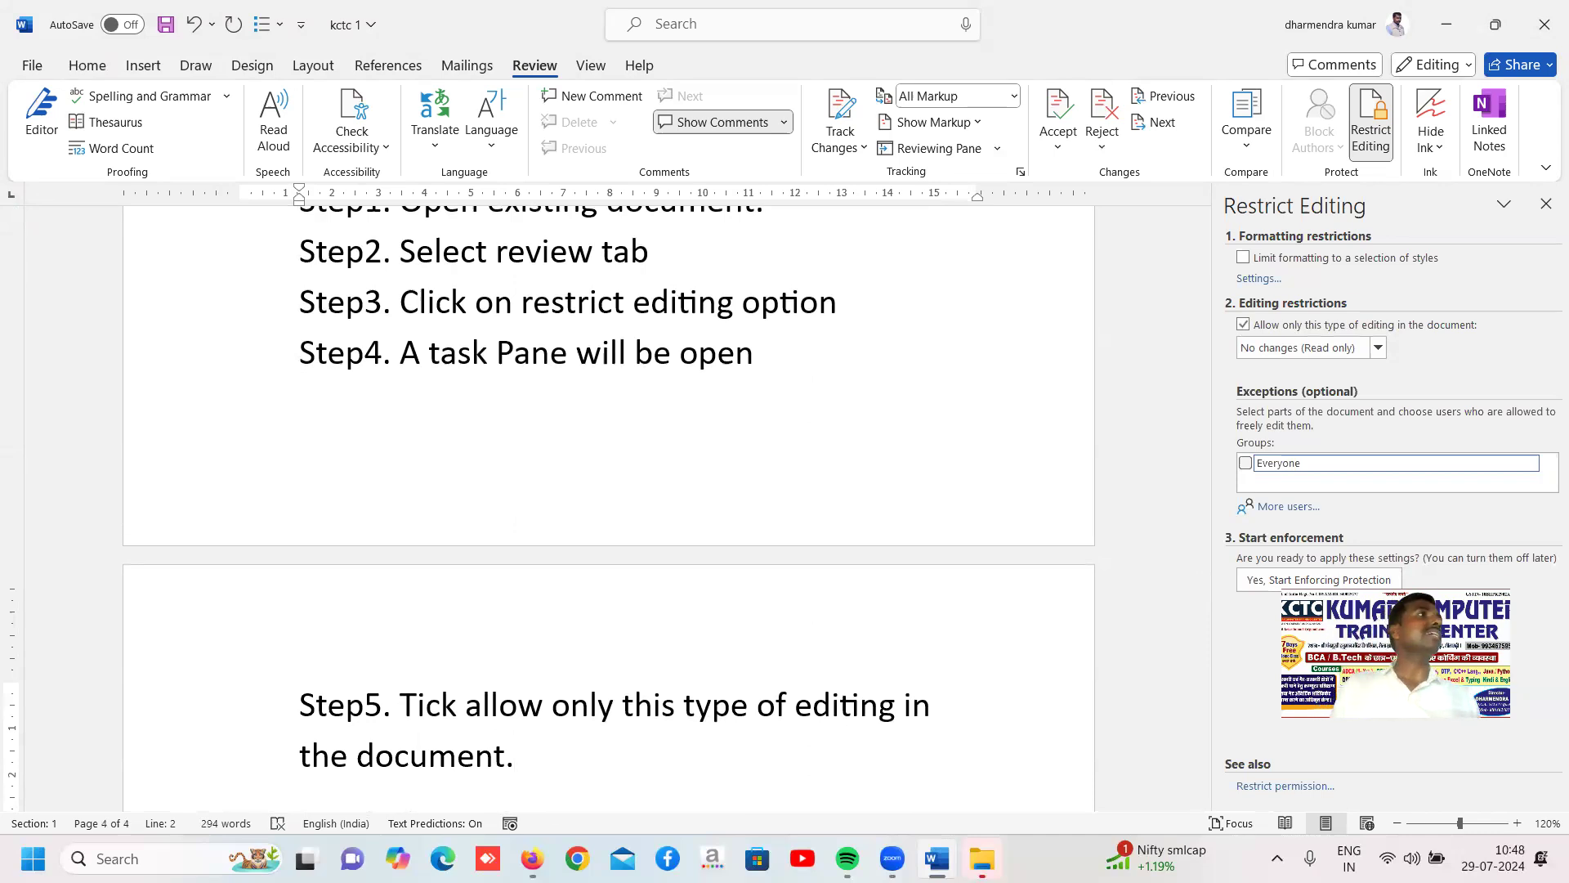
Check the available editing restriction types and add the sixth process line, "Step6. Select tracked changes option"
{"action": "key", "text": "Return"}
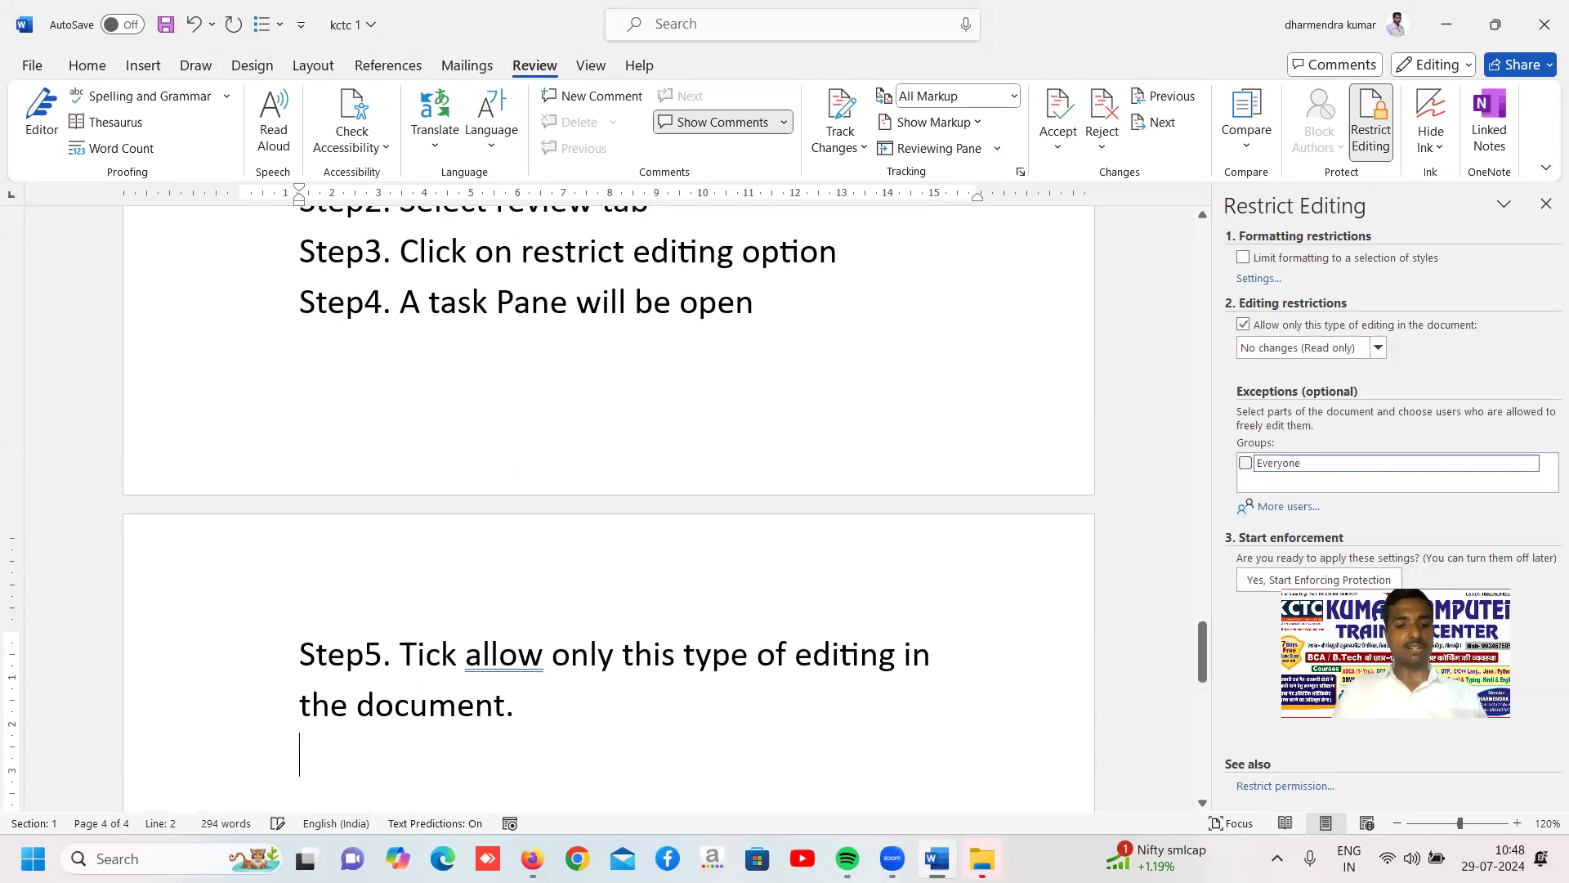
{"action": "type", "text": "step"}
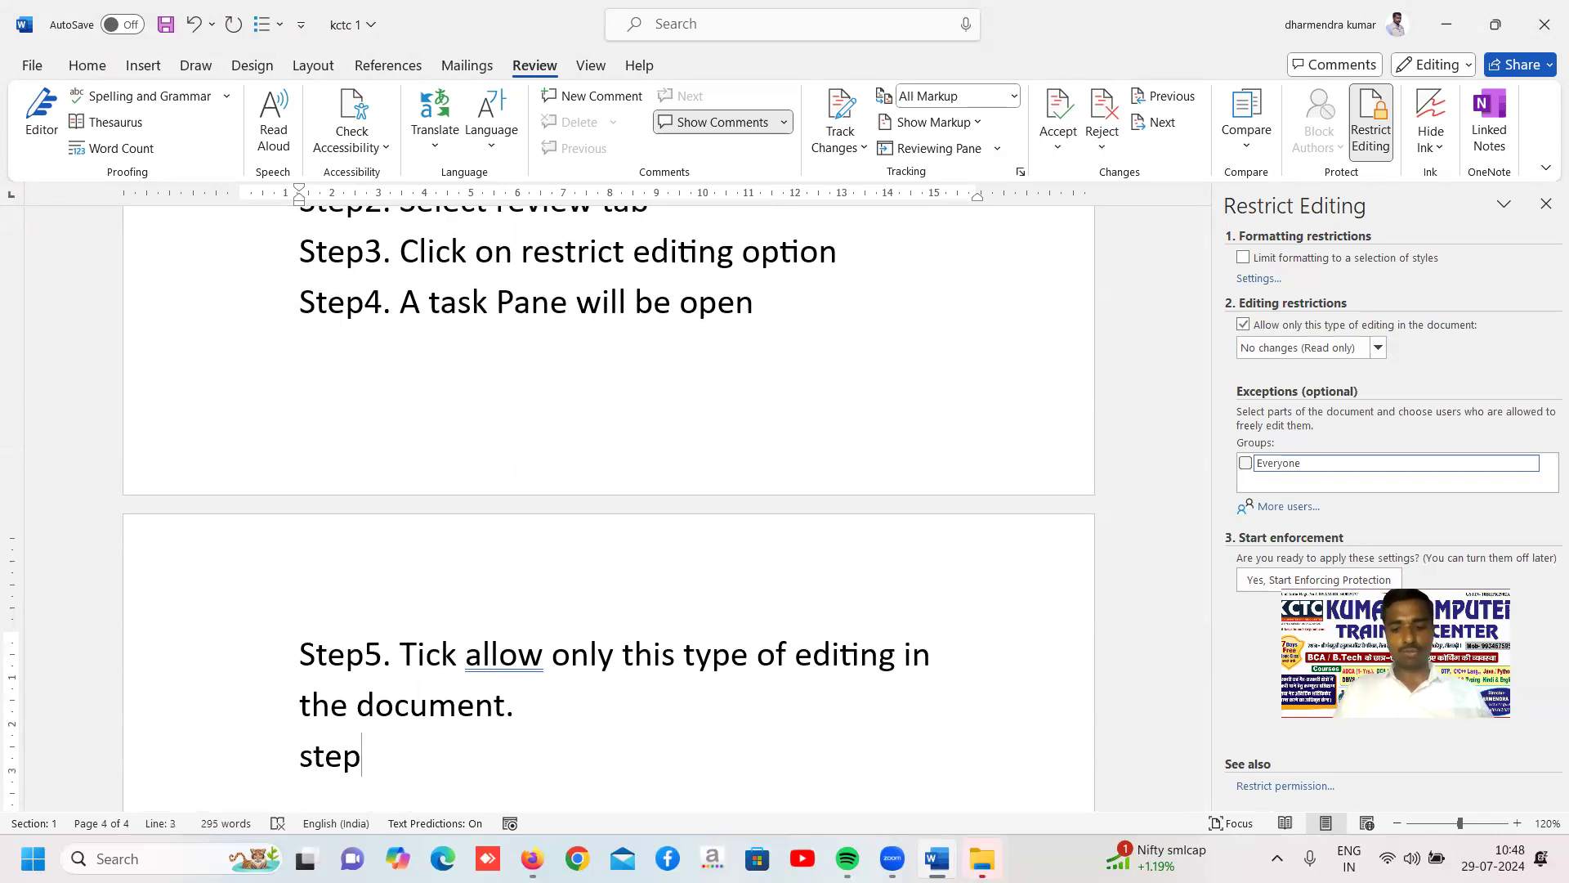
{"action": "type", "text": "6."}
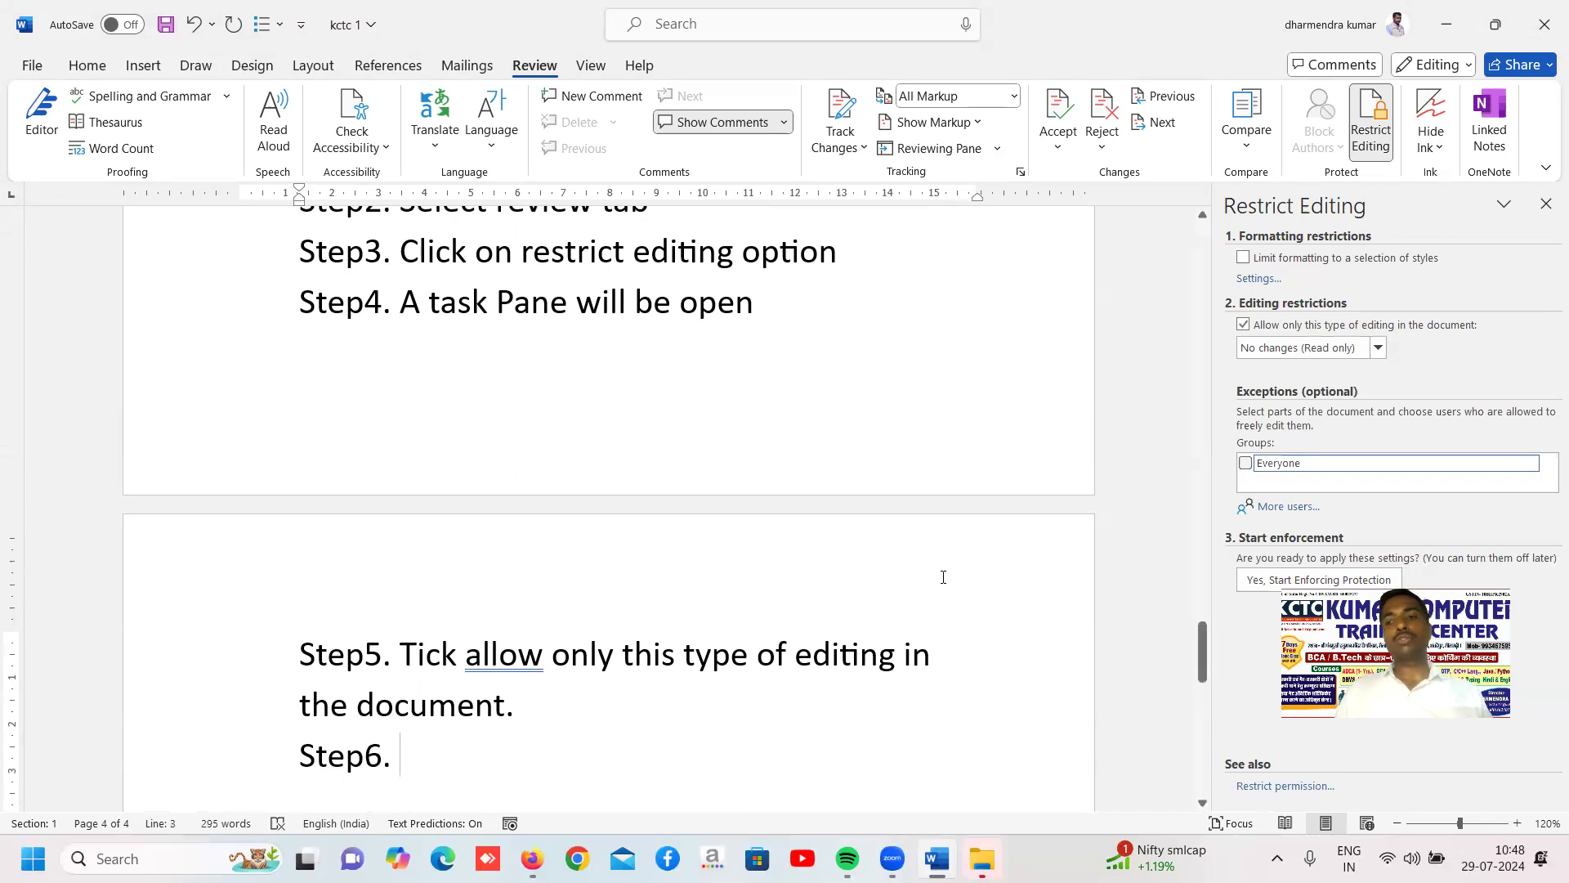
{"action": "left_click", "coordinate": [1377, 350]}
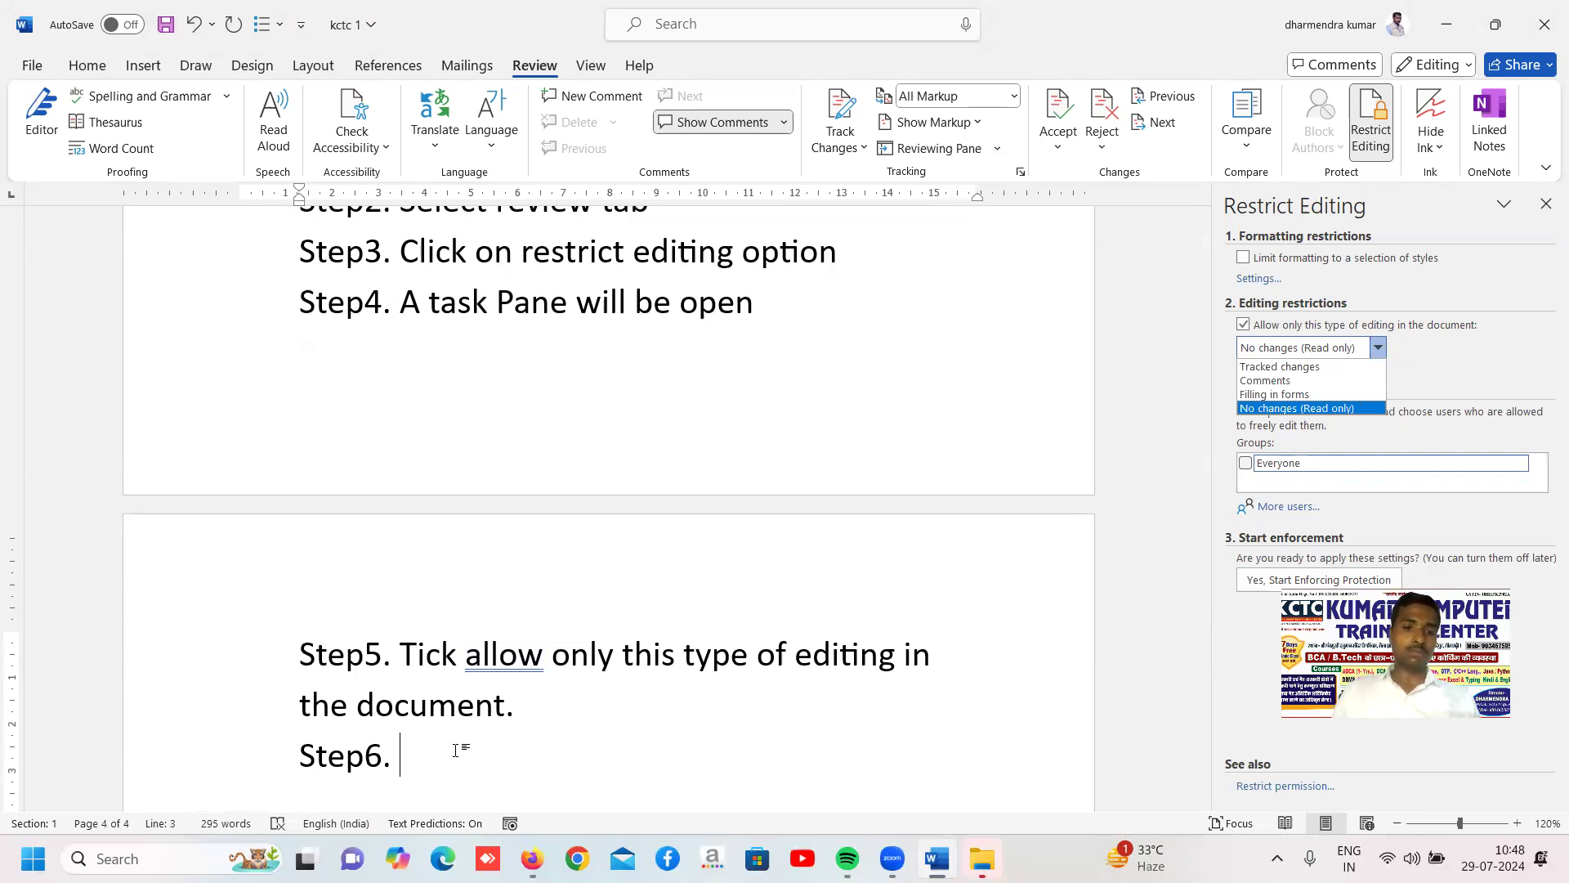
{"action": "left_click", "coordinate": [458, 748]}
{"action": "type", "text": "sele"}
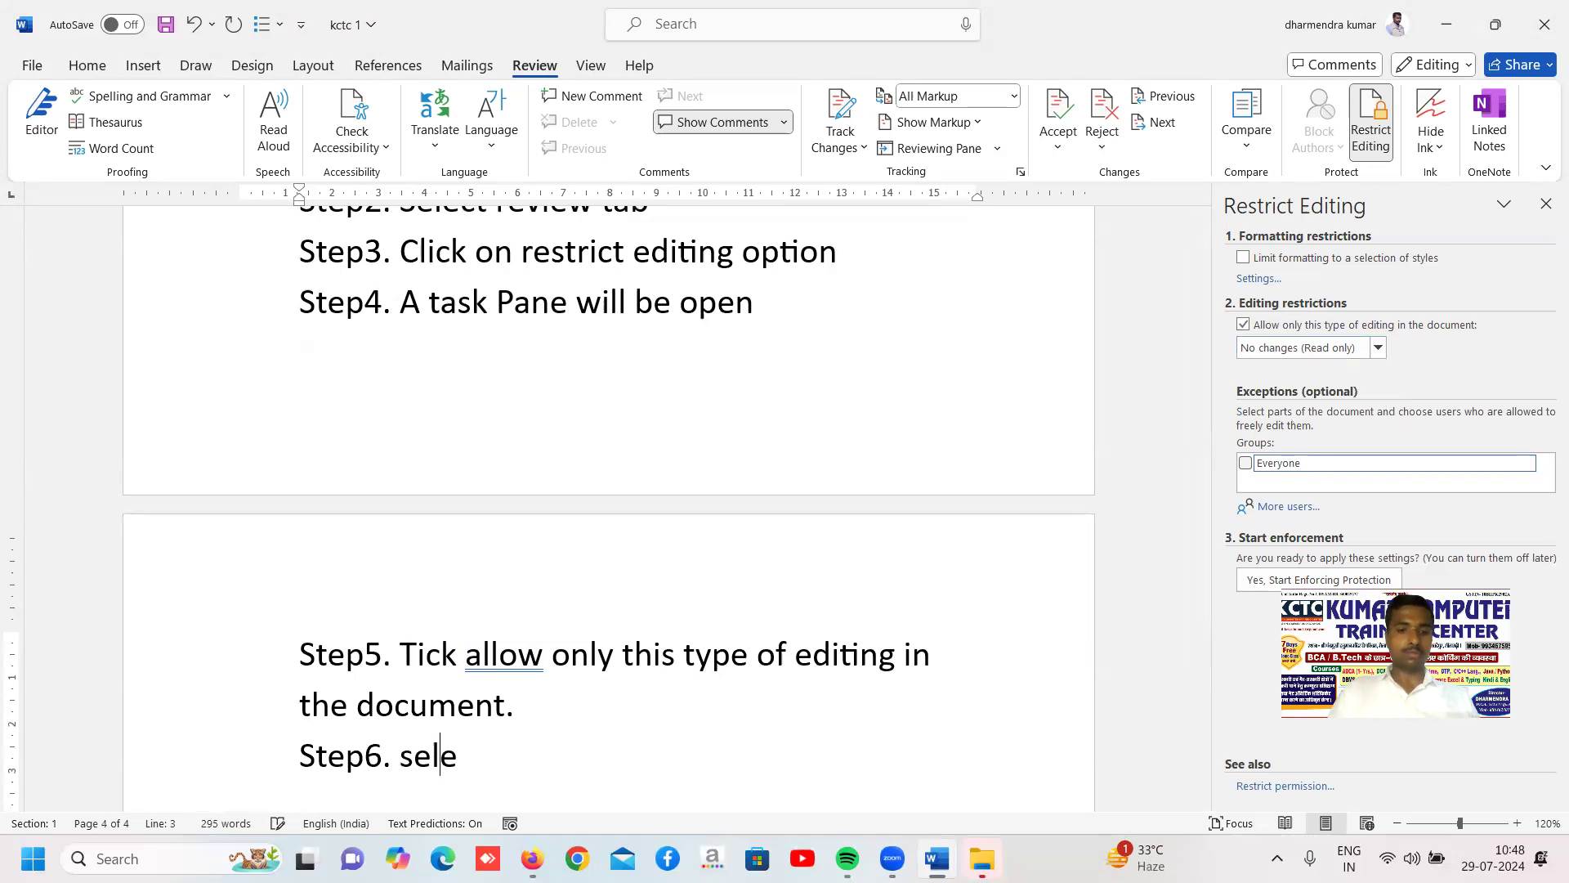
{"action": "type", "text": "ct tra"}
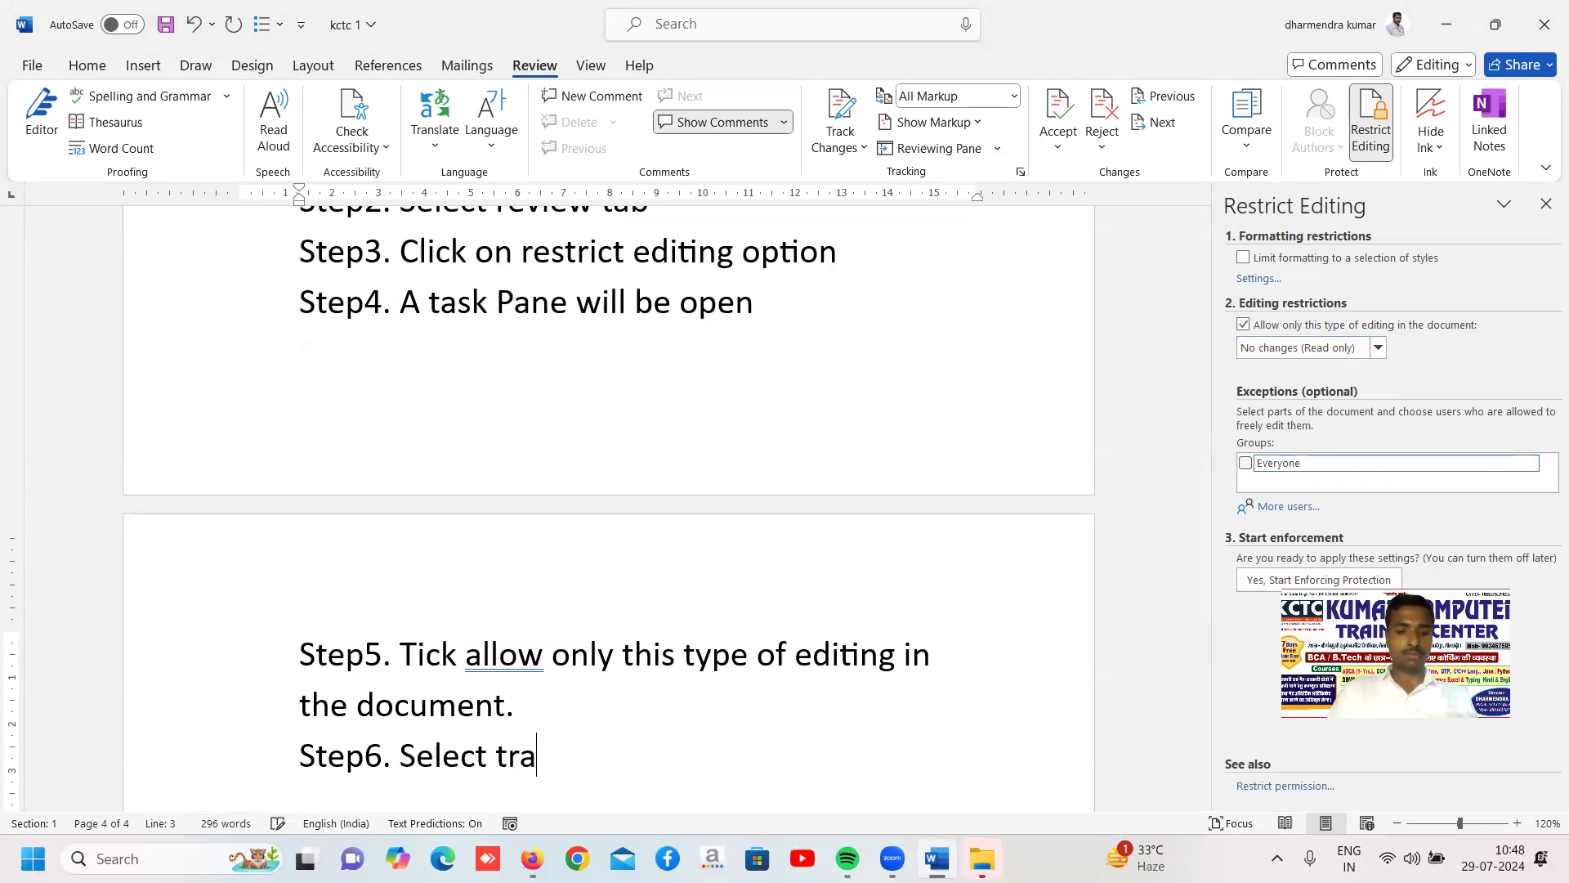
{"action": "type", "text": "cked changes"}
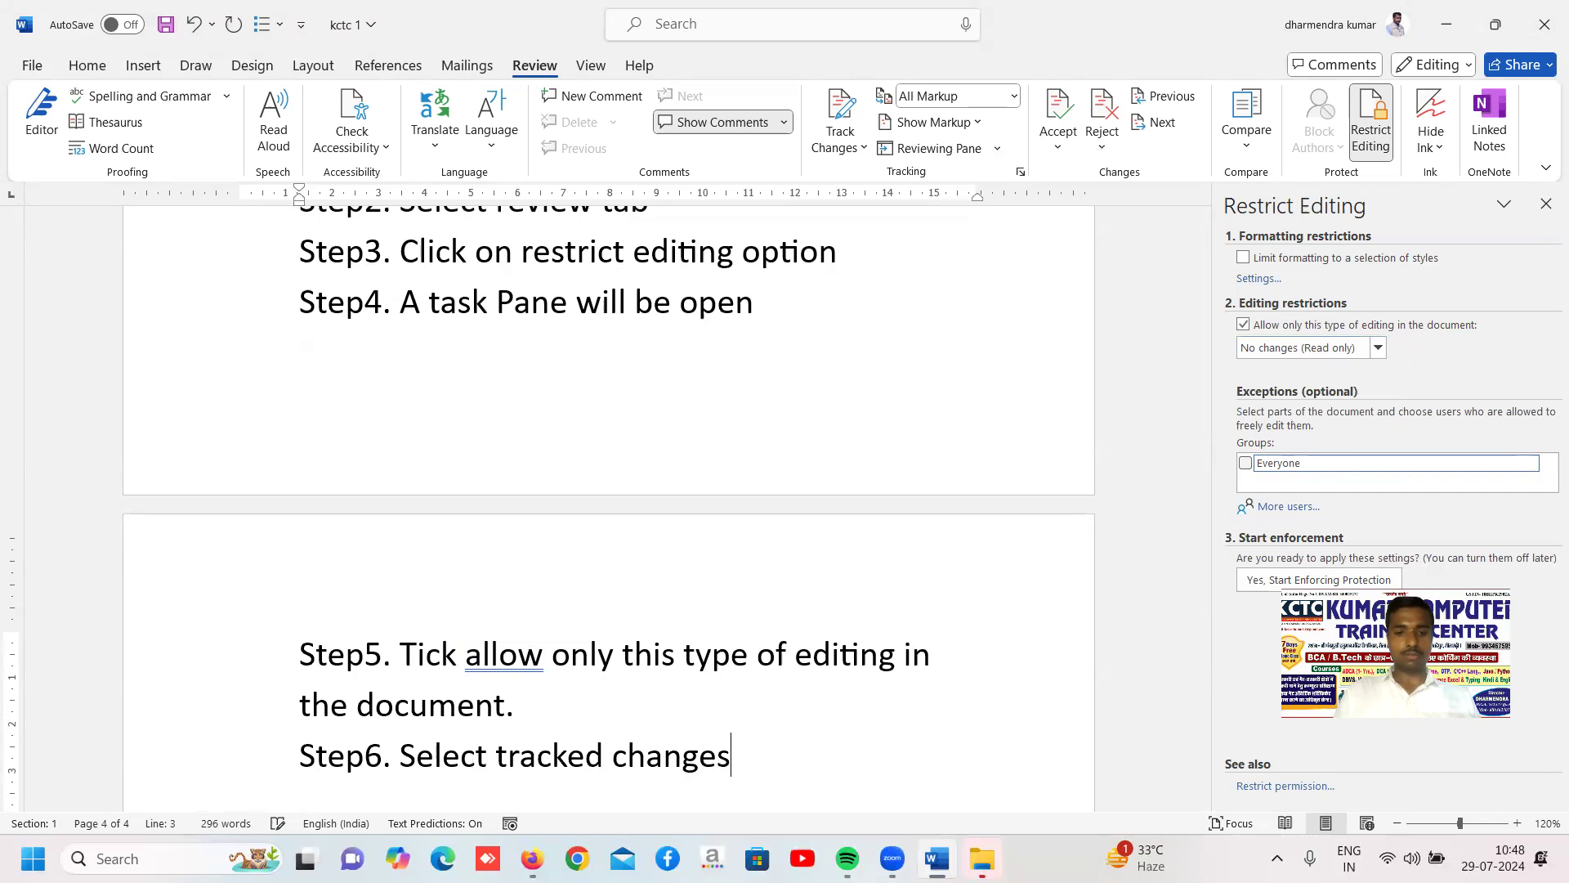
{"action": "type", "text": " option"}
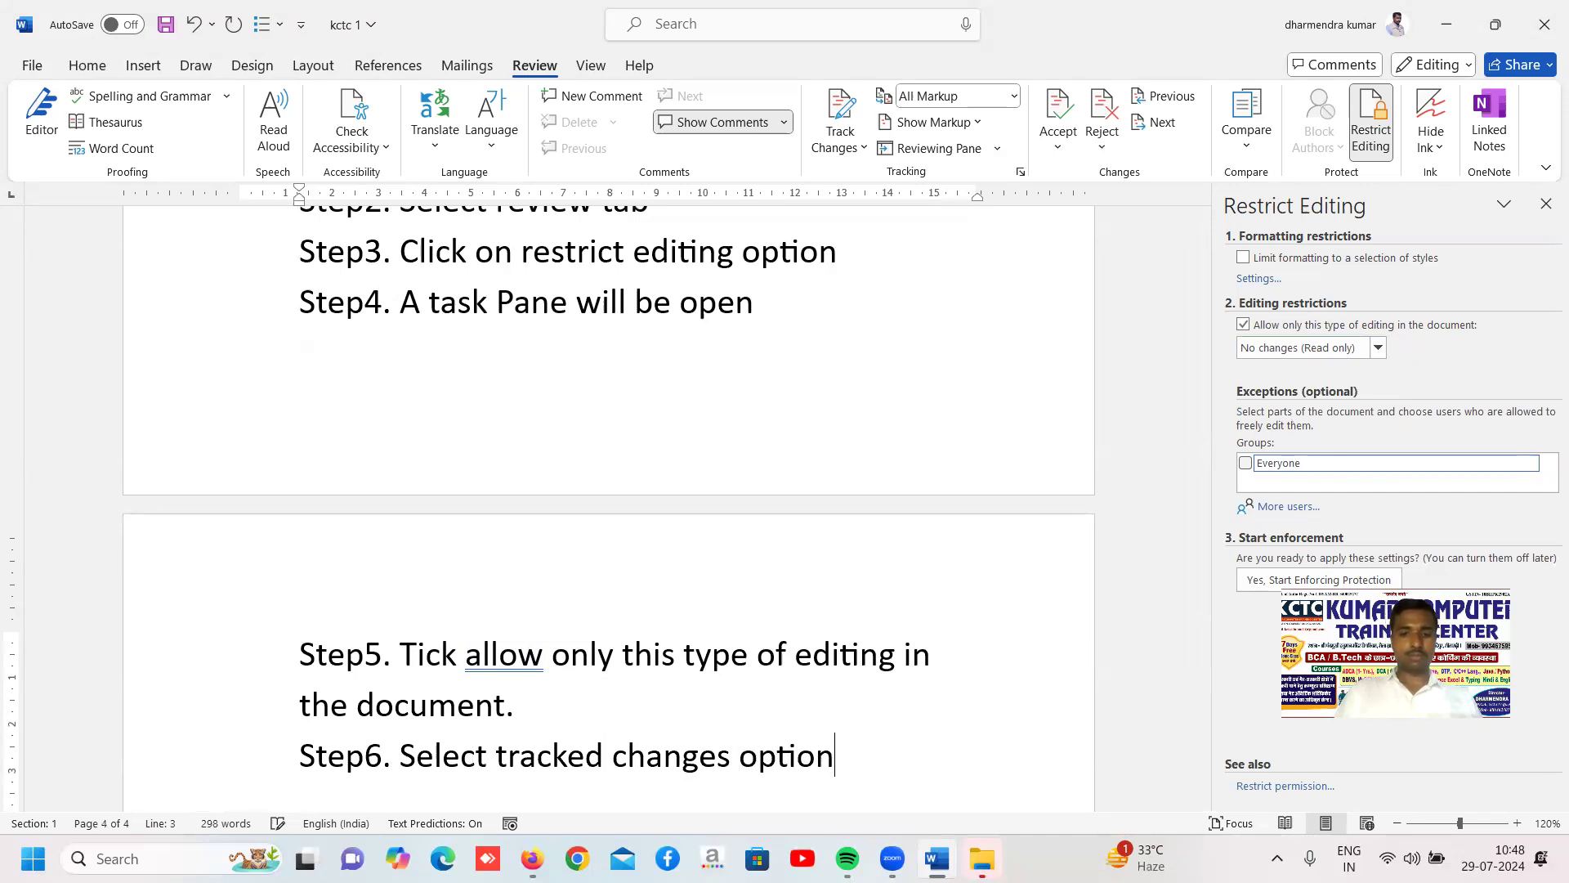
Begin the seventh process line with the label "Step7."
{"action": "key", "text": "Return"}
{"action": "type", "text": "step"}
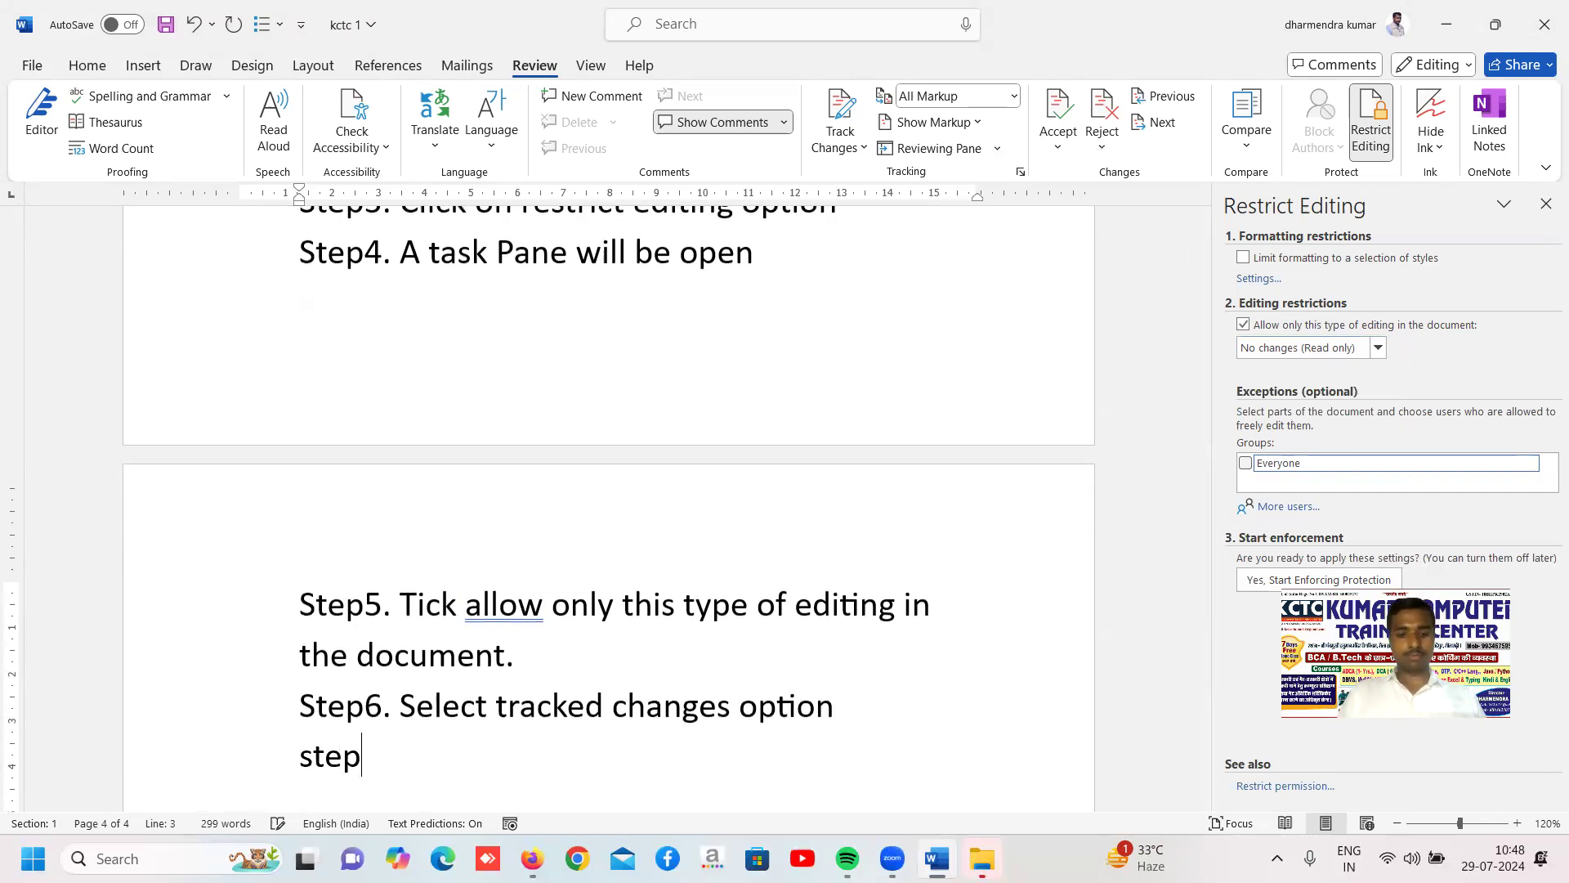
{"action": "type", "text": "7."}
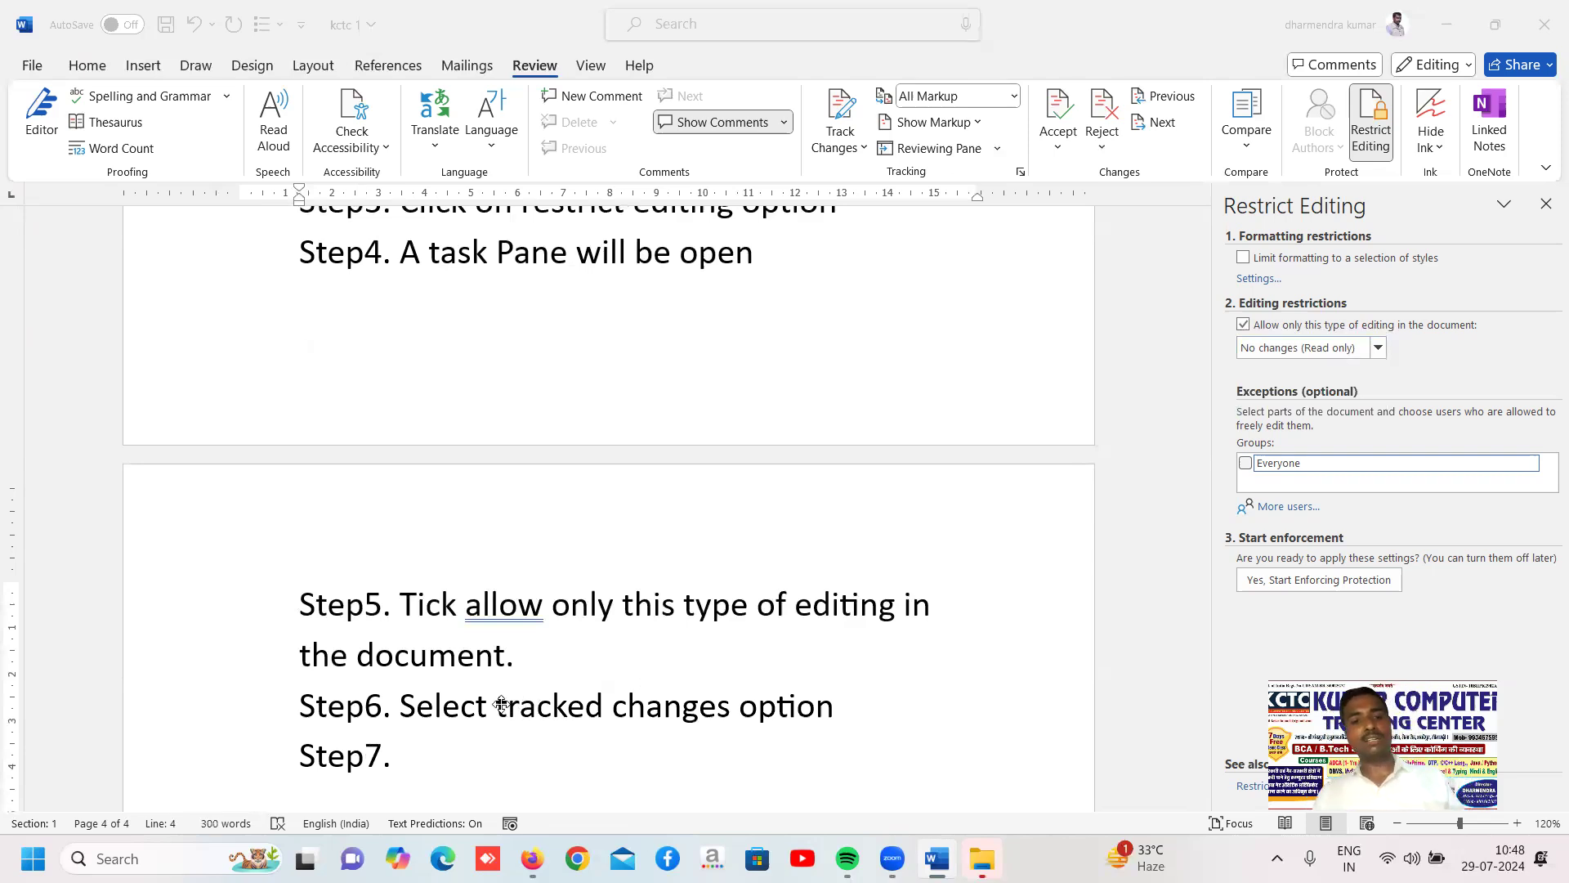
Enclose the words "tracked changes" in the Step6 line in double quotation marks
{"action": "left_click", "coordinate": [595, 705]}
{"action": "key", "text": "Up"}
{"action": "key", "text": "Right"}
{"action": "key", "text": "Right"}
{"action": "key", "text": "Right"}
{"action": "key", "text": "Right"}
{"action": "key", "text": "Right"}
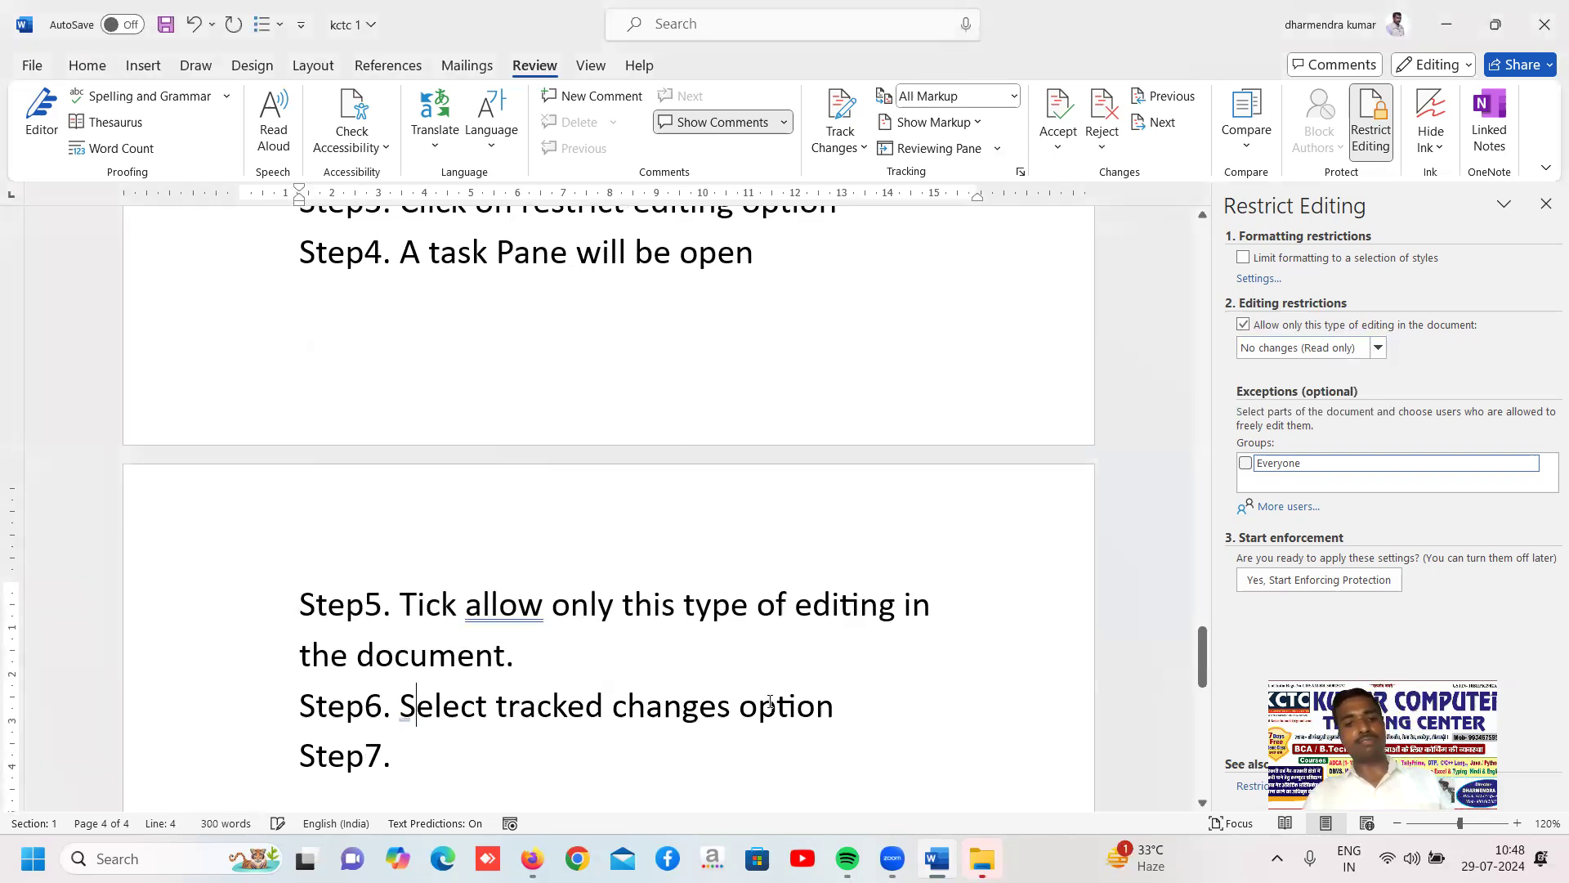
{"action": "key", "text": "Right"}
{"action": "key", "text": "Right"}
{"action": "key", "text": "Right"}
{"action": "type", "text": "\""}
{"action": "key", "text": "Right"}
{"action": "key", "text": "Right"}
{"action": "key", "text": "Right"}
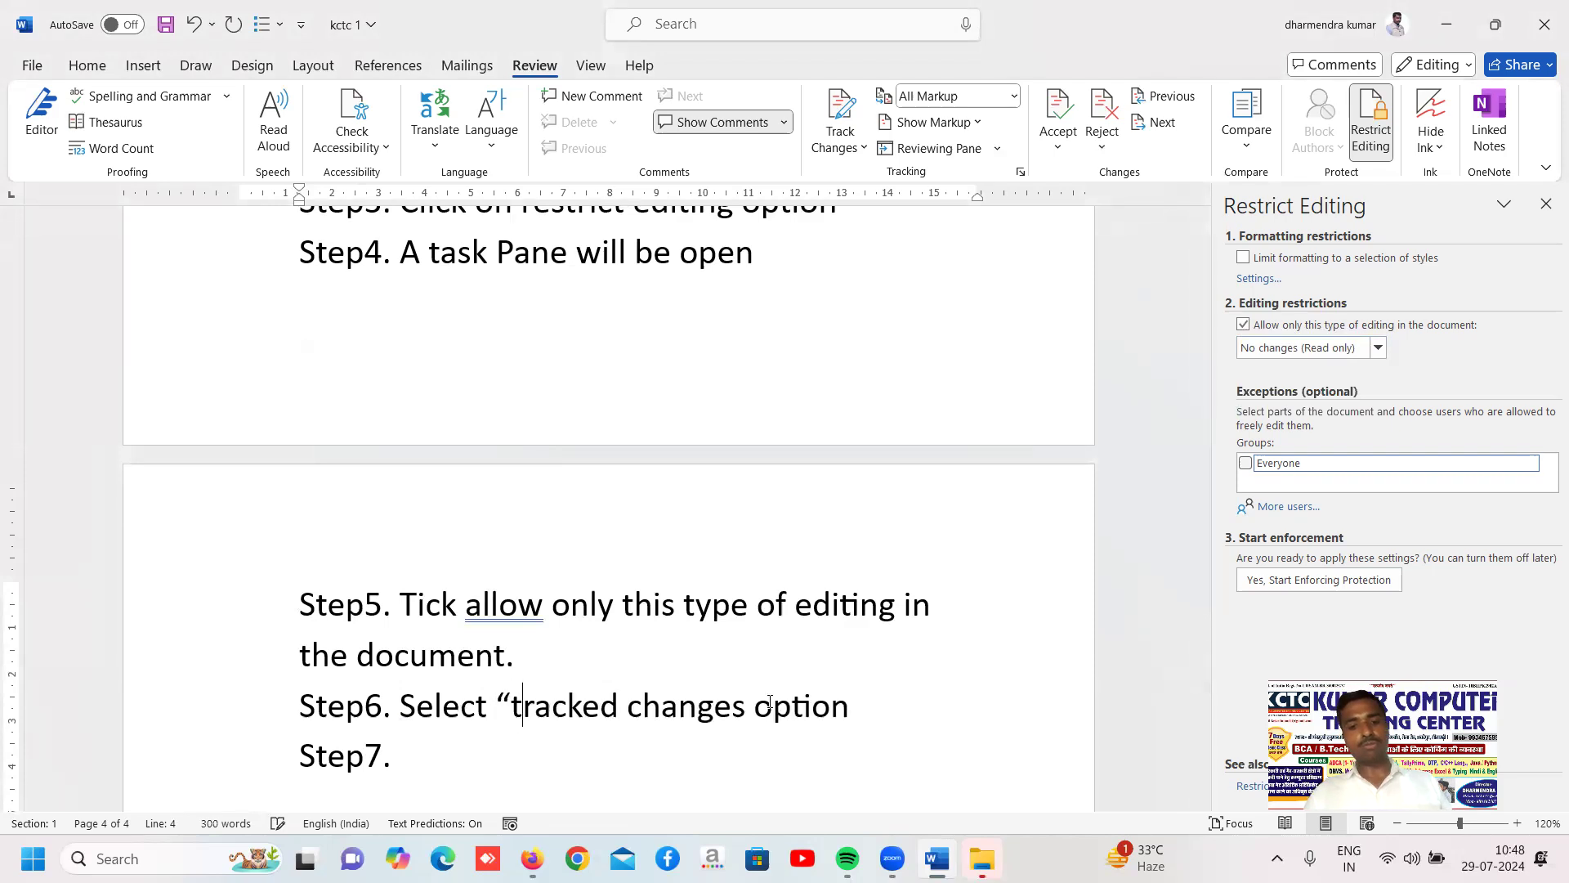
{"action": "key", "text": "Right"}
{"action": "key", "text": "Right"}
{"action": "key", "text": "Right"}
{"action": "key", "text": "Right"}
{"action": "key", "text": "Right"}
{"action": "key", "text": "Right"}
{"action": "key", "text": "Right"}
{"action": "key", "text": "Right"}
{"action": "key", "text": "Right"}
{"action": "key", "text": "Right"}
{"action": "key", "text": "Right"}
{"action": "key", "text": "Right"}
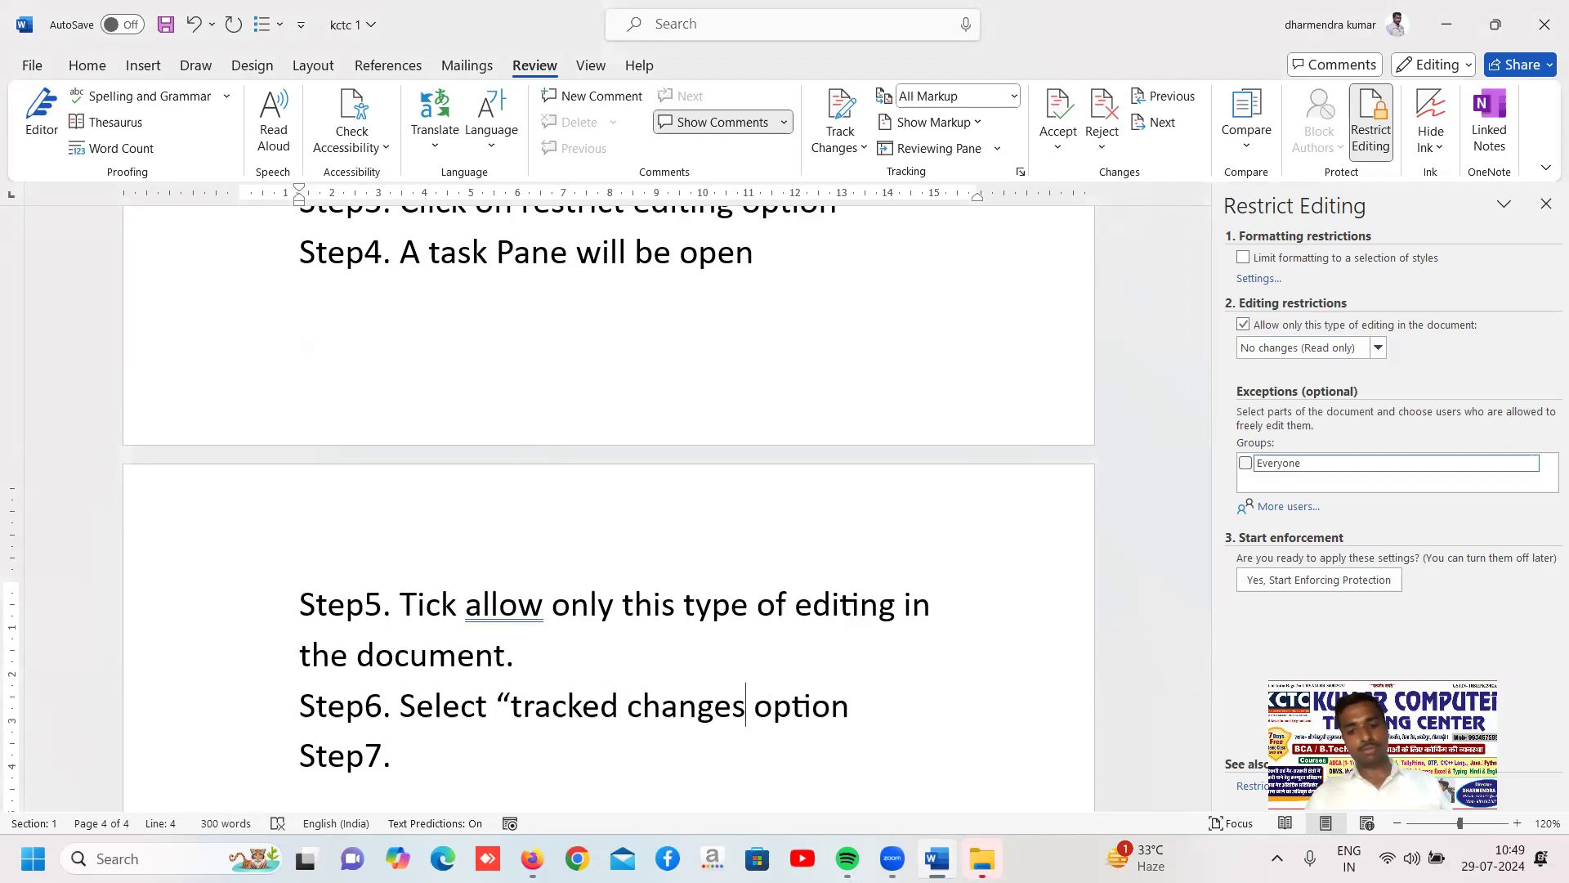
{"action": "type", "text": "”"}
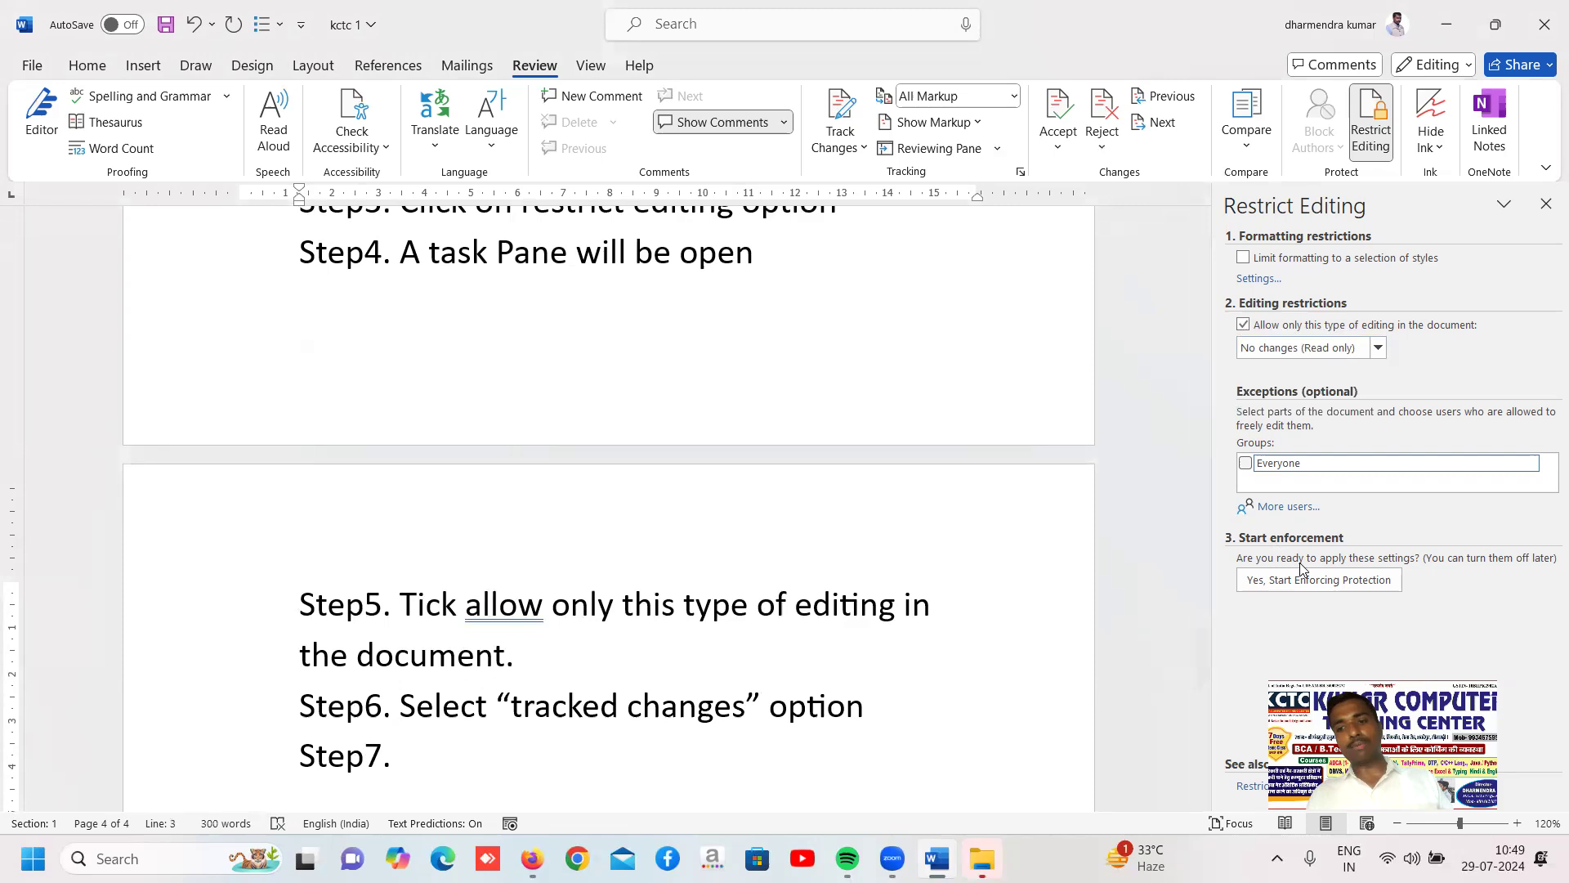
Enforce the "No changes (Read only)" protection without a password and try to delete the Step5 to Step7 lines
{"action": "left_click", "coordinate": [1355, 585]}
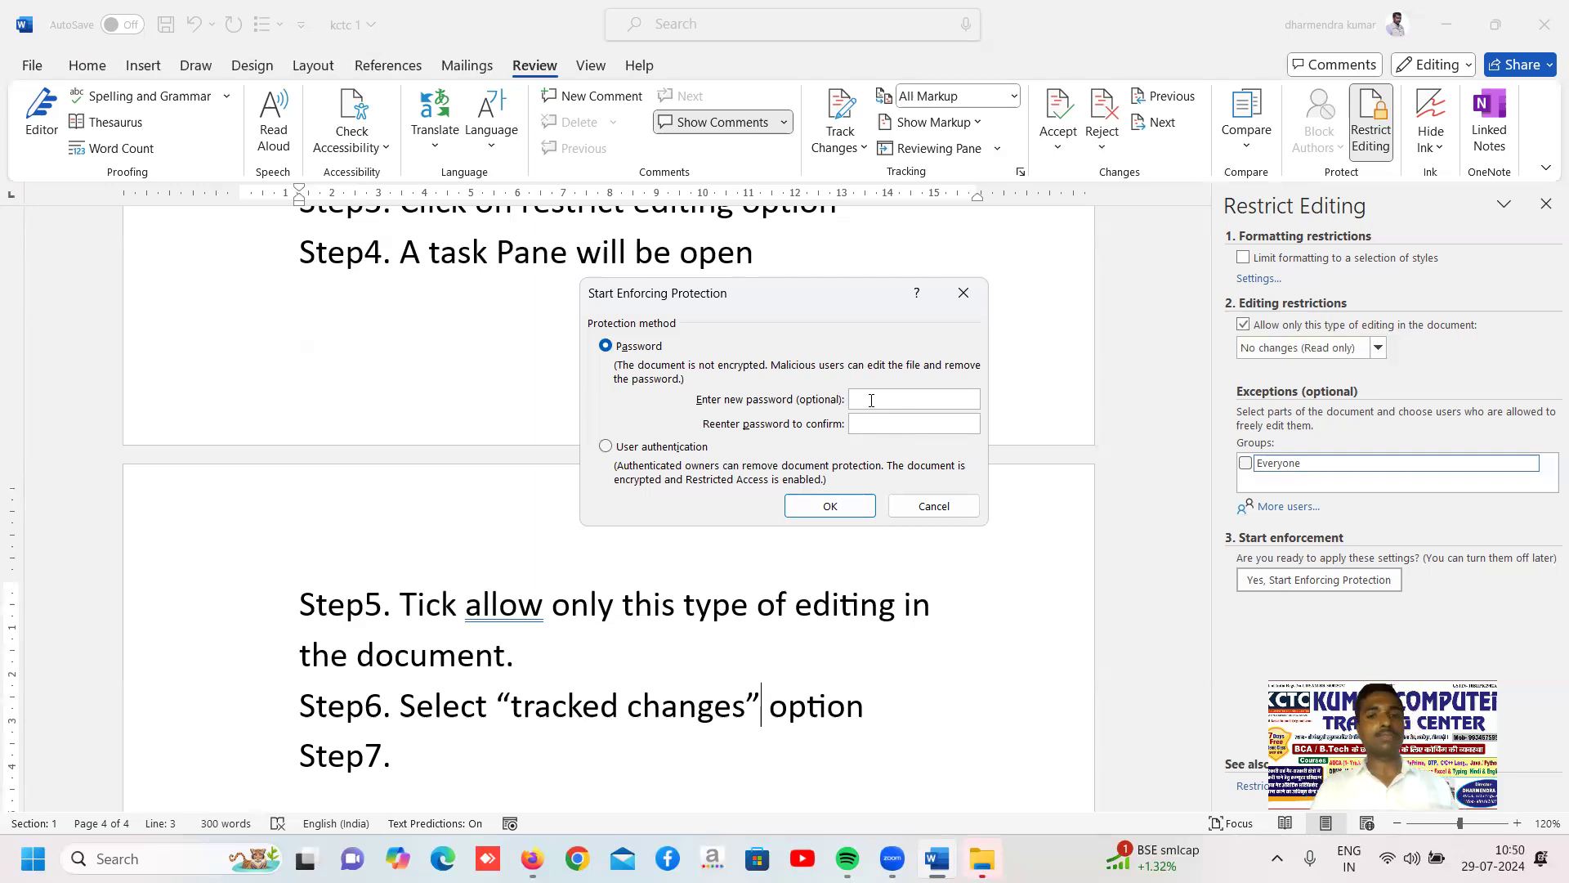
{"action": "left_click", "coordinate": [829, 506]}
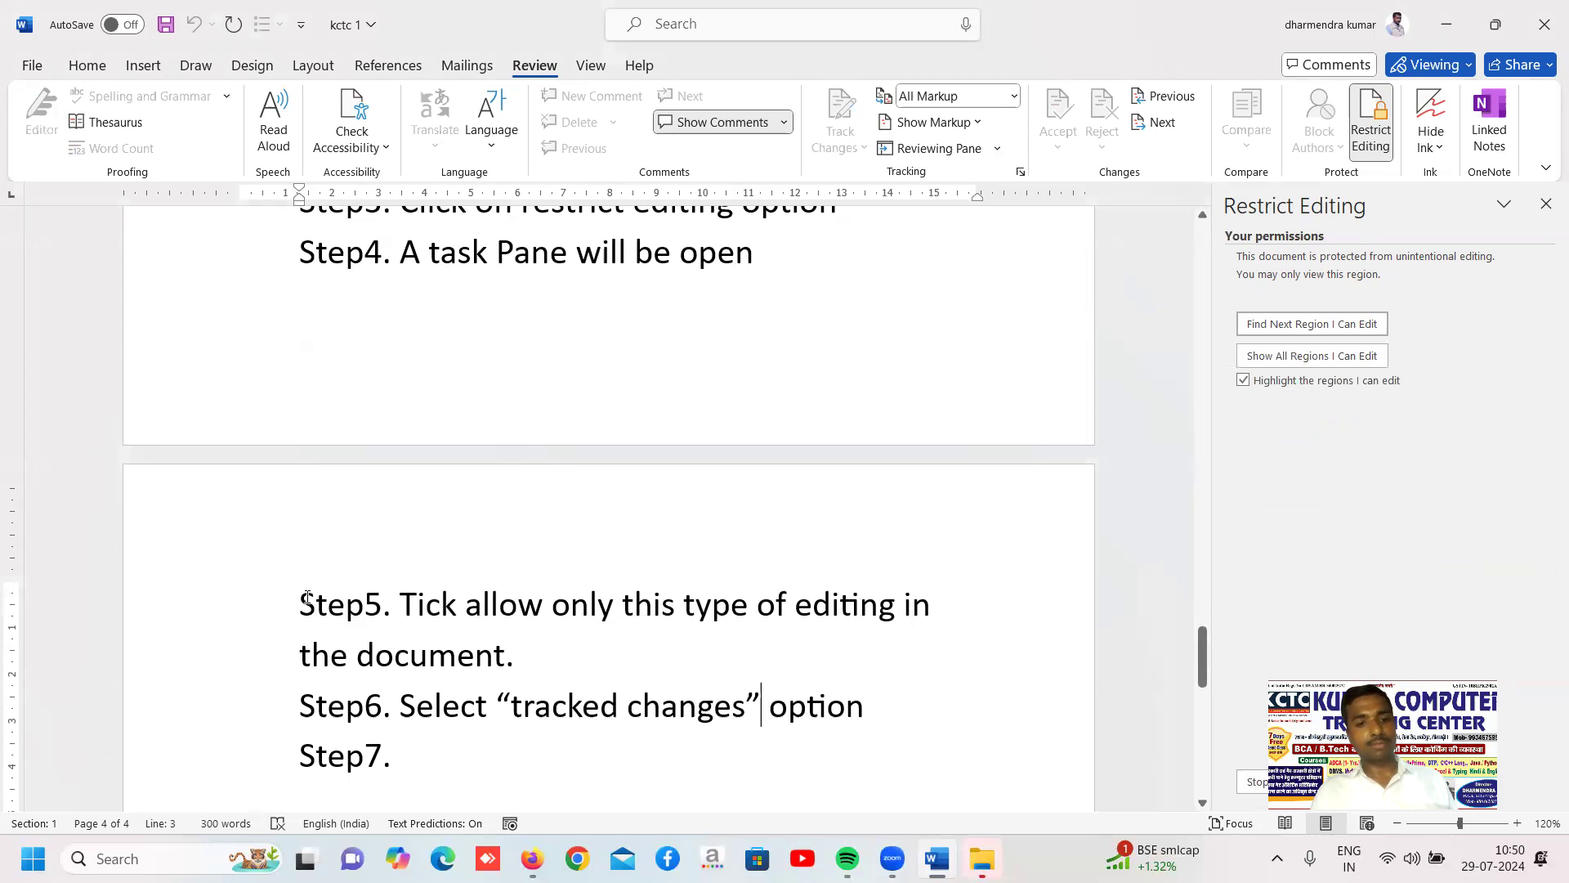
{"action": "left_click_drag", "start_coordinate": [308, 598], "coordinate": [956, 739]}
{"action": "key", "text": "Delete"}
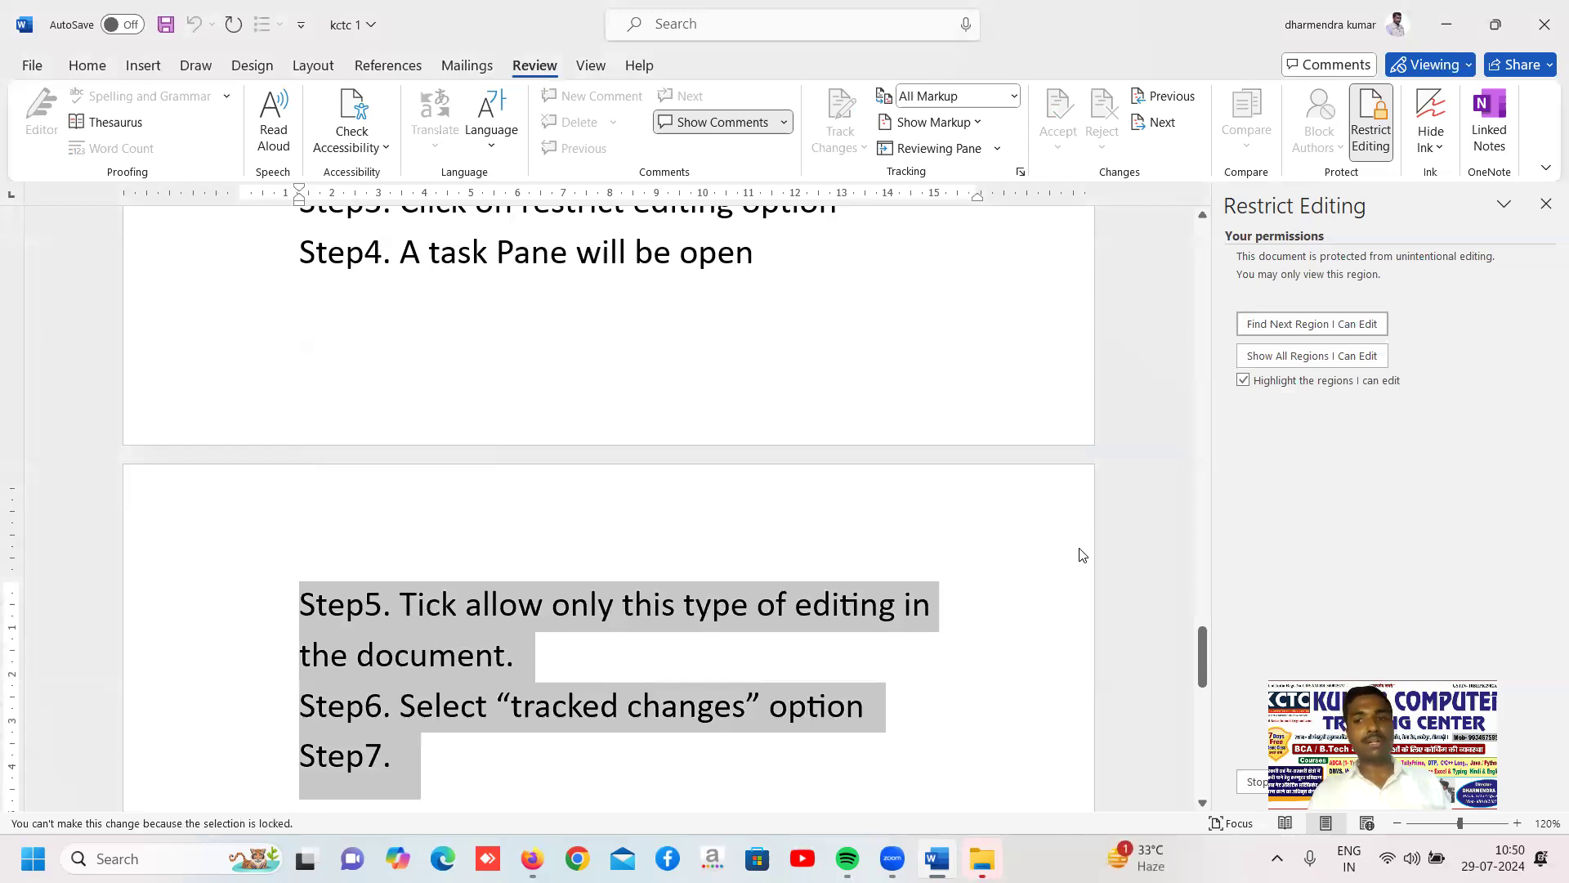
{"action": "left_click", "coordinate": [660, 637]}
{"action": "left_click_drag", "start_coordinate": [304, 601], "coordinate": [500, 748]}
{"action": "key", "text": "Delete"}
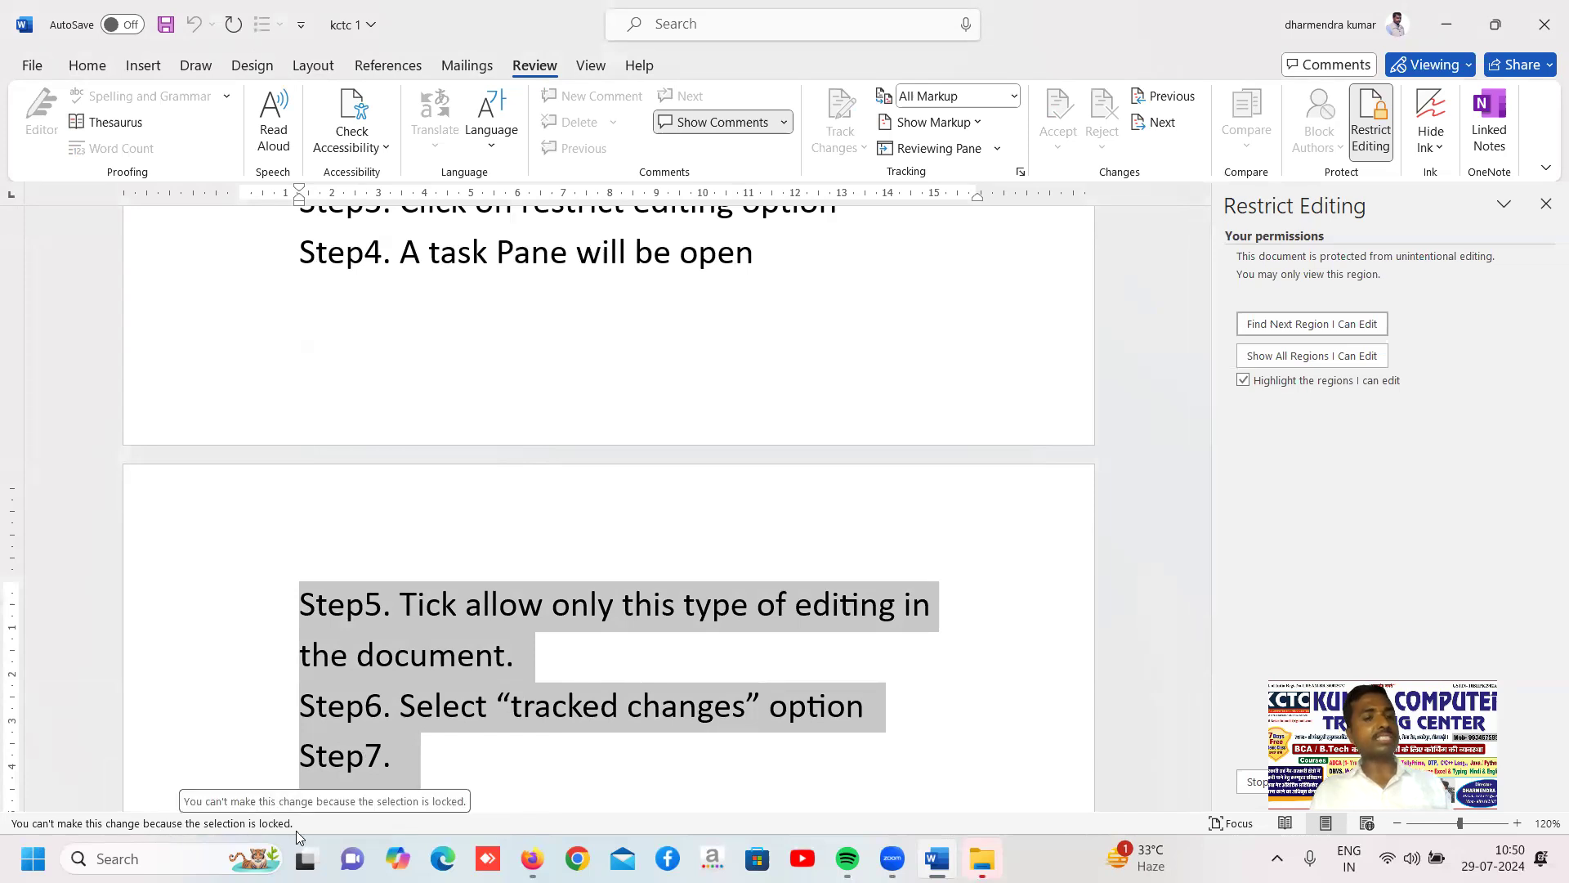
Try to delete the last character of the Step5 line in the protected document
{"action": "left_click", "coordinate": [540, 600]}
{"action": "left_click", "coordinate": [536, 664]}
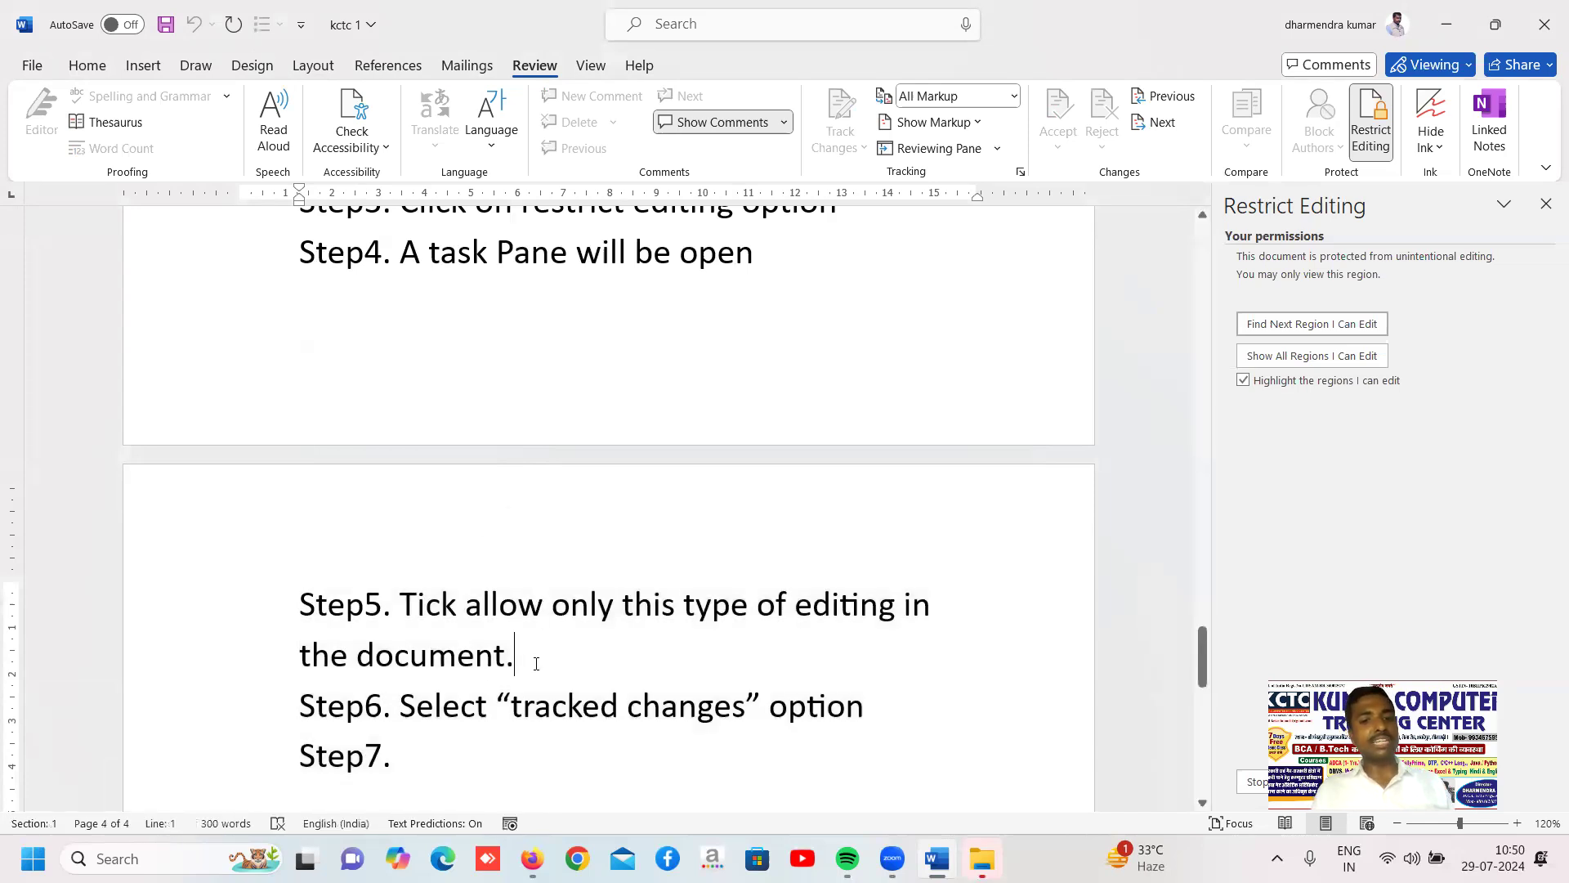
{"action": "key", "text": "BackSpace"}
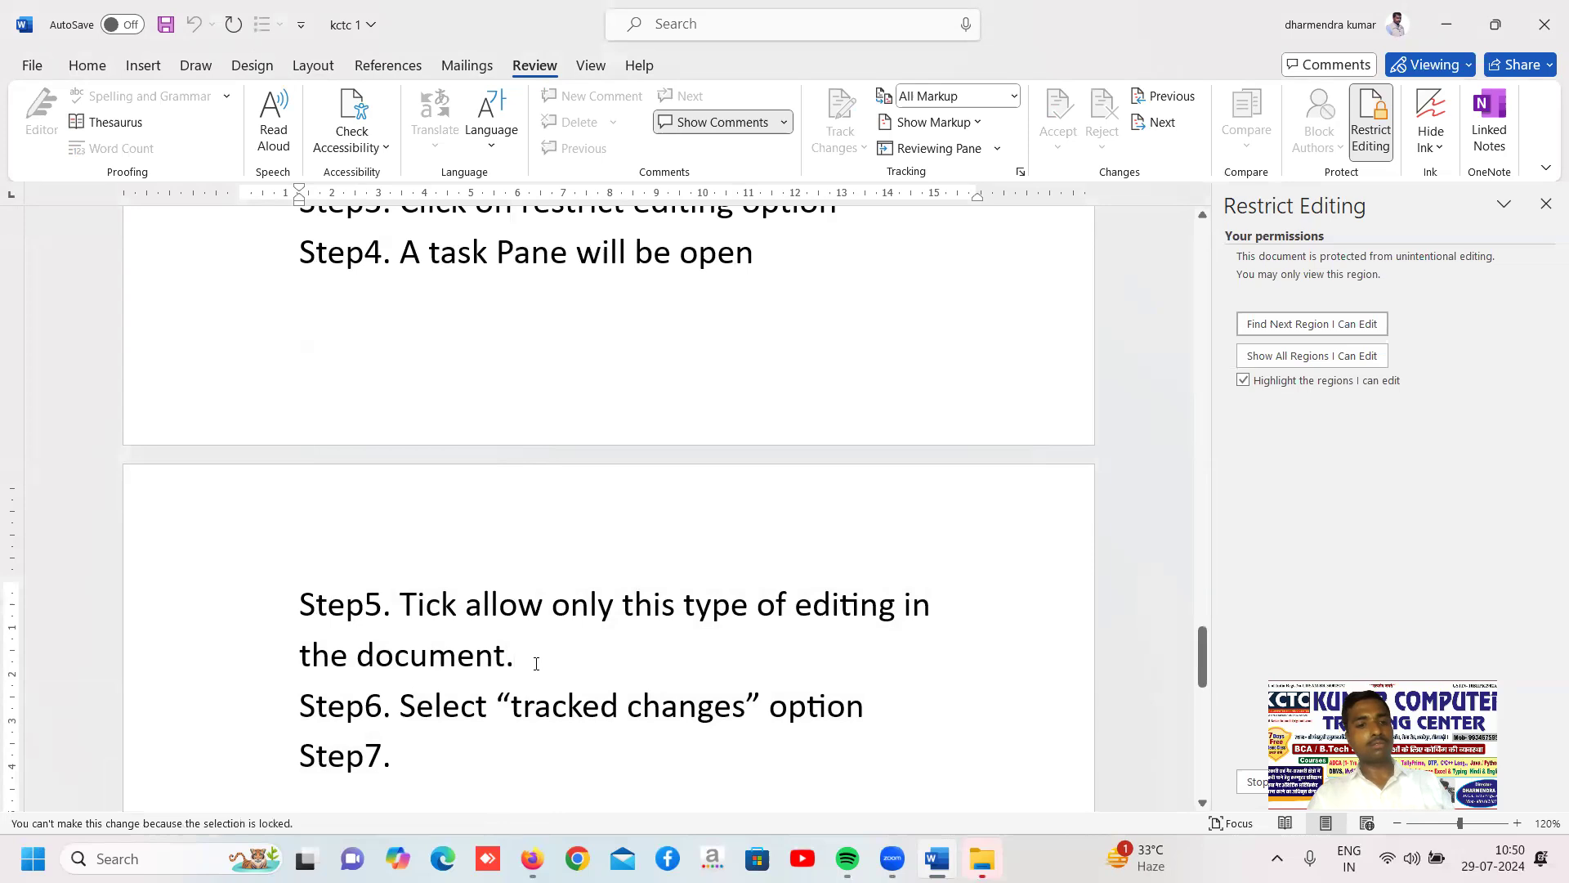
{"action": "key", "text": "BackSpace"}
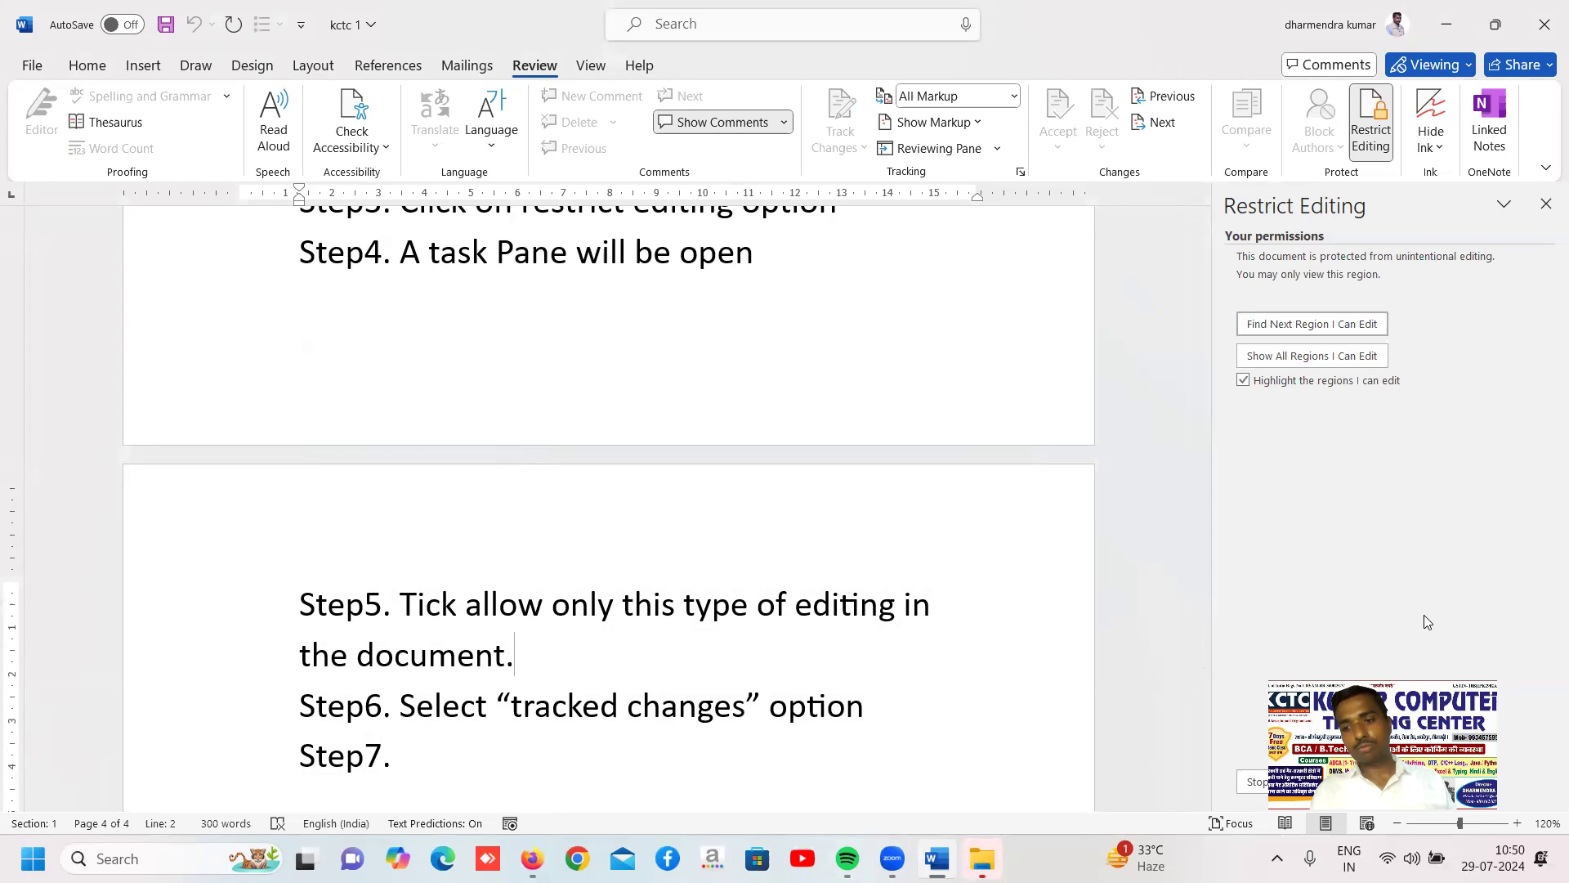
Turn off highlighting of the editable regions and stop the document protection
{"action": "left_click", "coordinate": [1301, 784]}
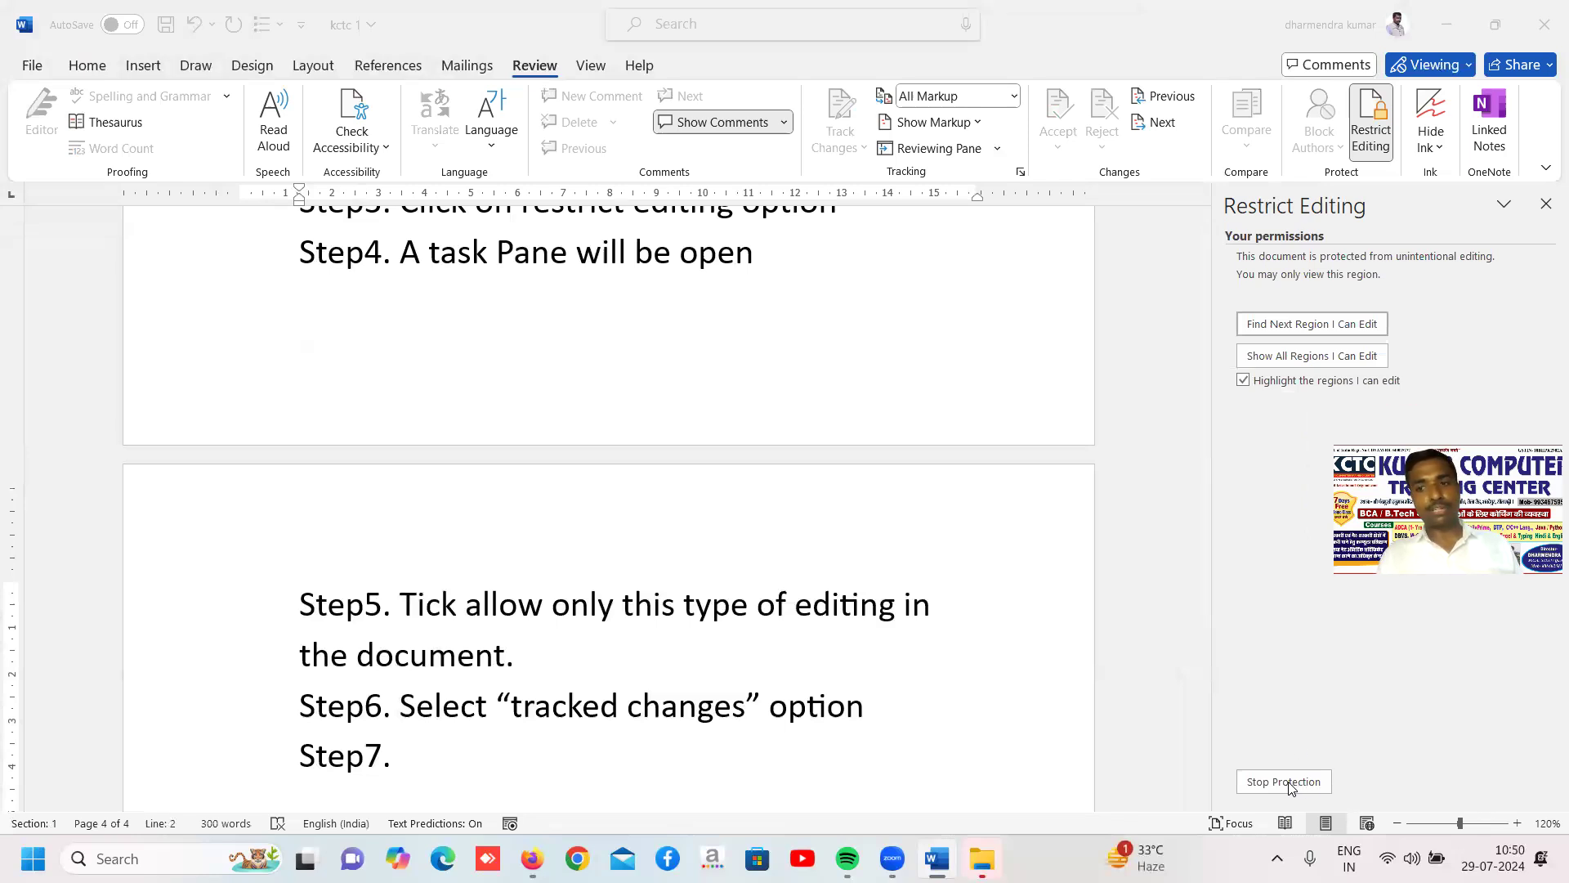
{"action": "left_click", "coordinate": [1243, 381]}
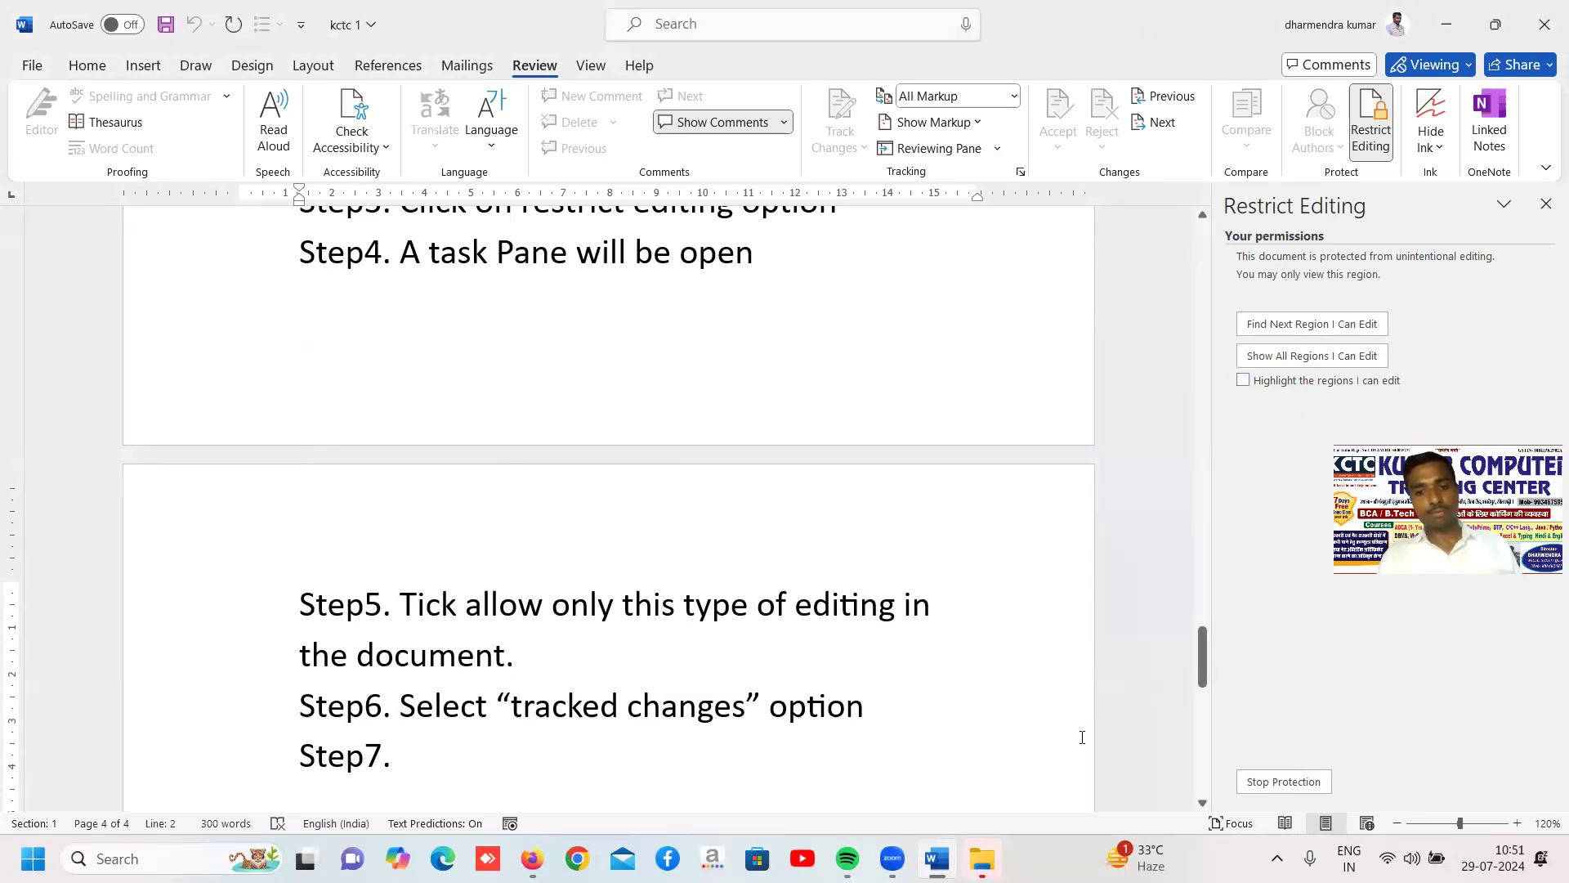
{"action": "left_click", "coordinate": [780, 679]}
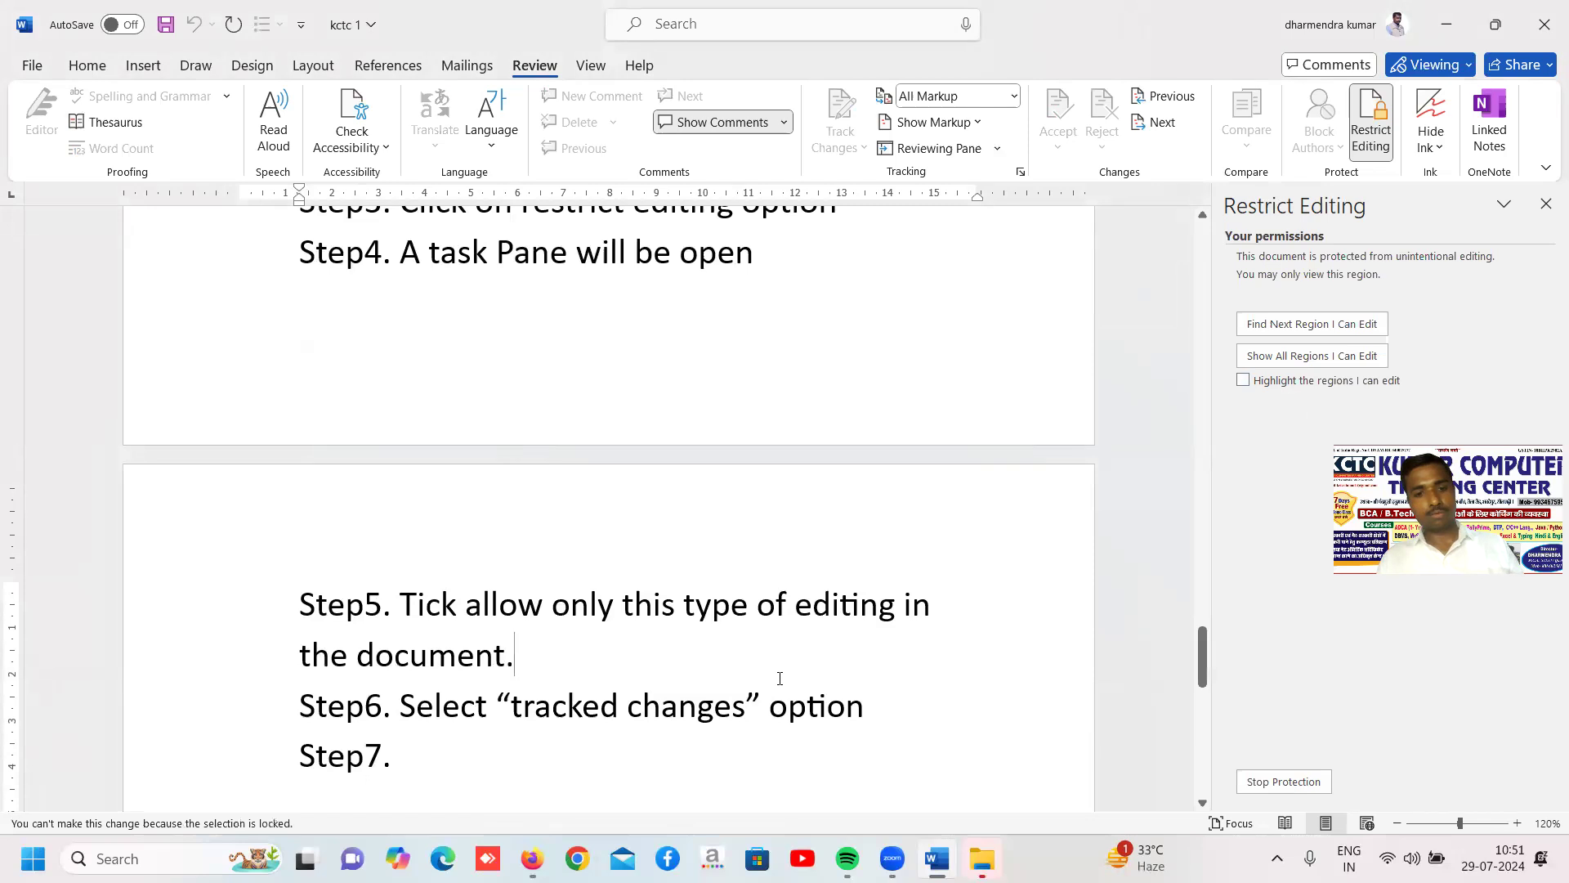
{"action": "left_click", "coordinate": [1283, 782]}
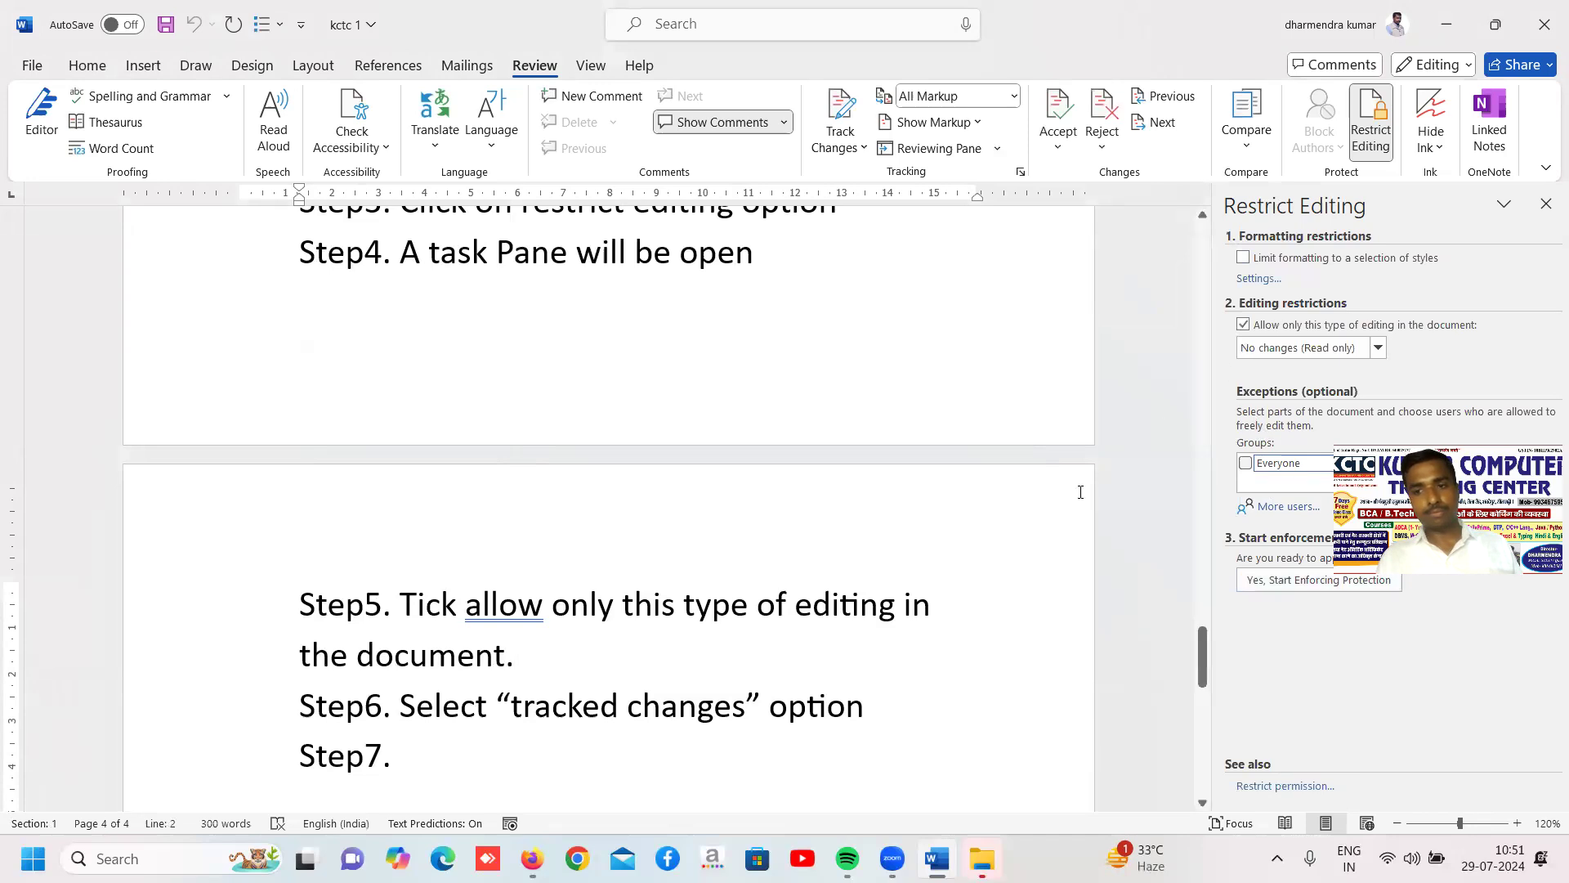
Set the editing restriction to "Tracked changes" and start enforcing the protection without a password
{"action": "left_click", "coordinate": [1299, 350]}
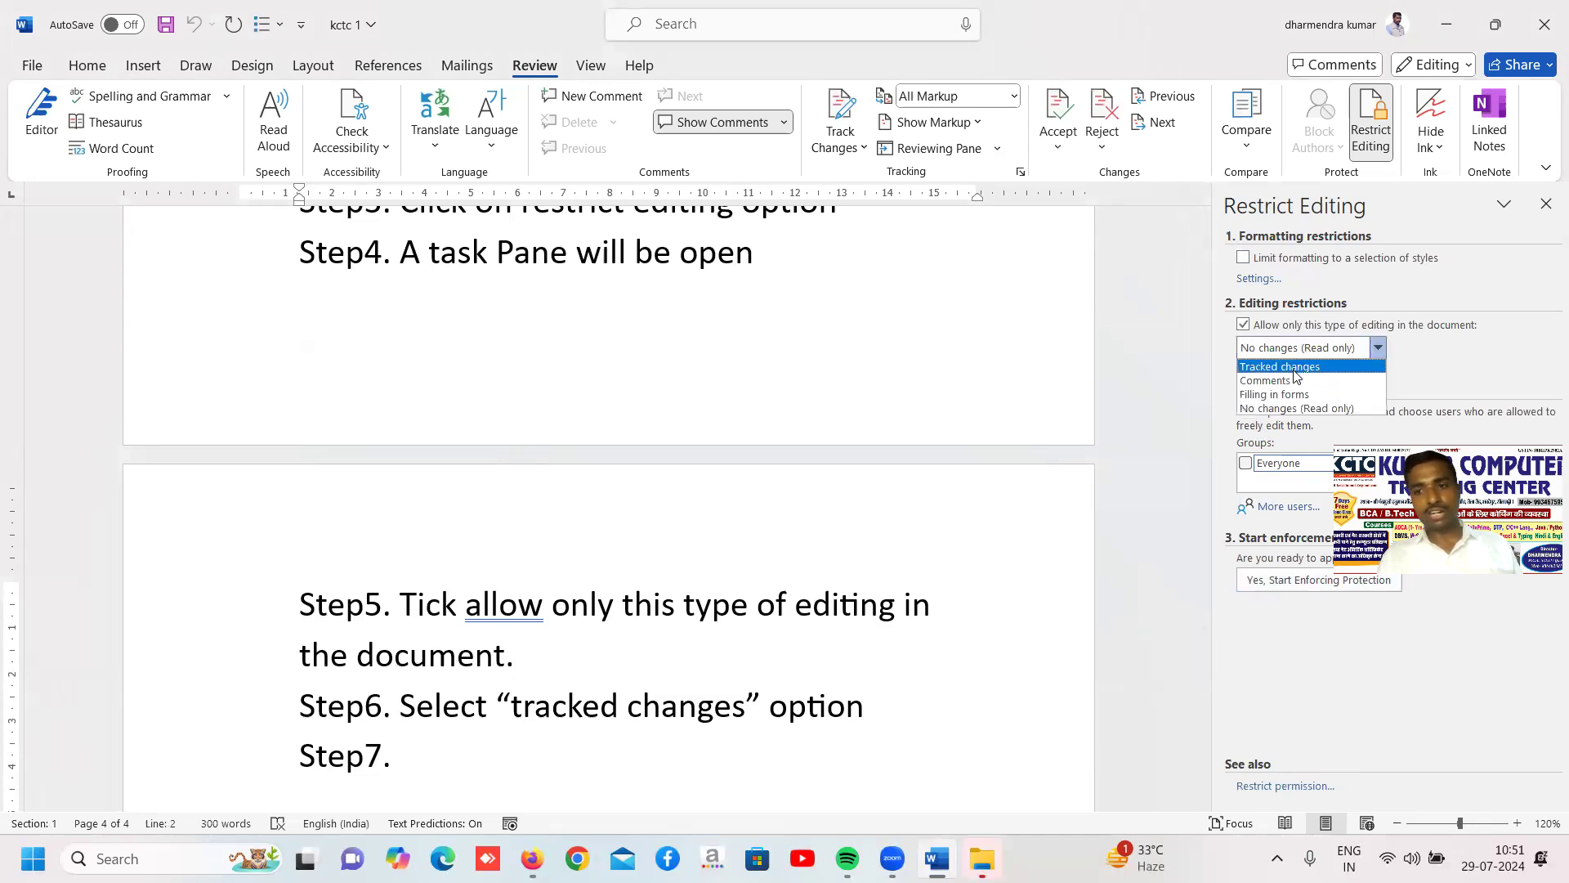
{"action": "left_click", "coordinate": [1294, 367]}
{"action": "left_click", "coordinate": [1300, 439]}
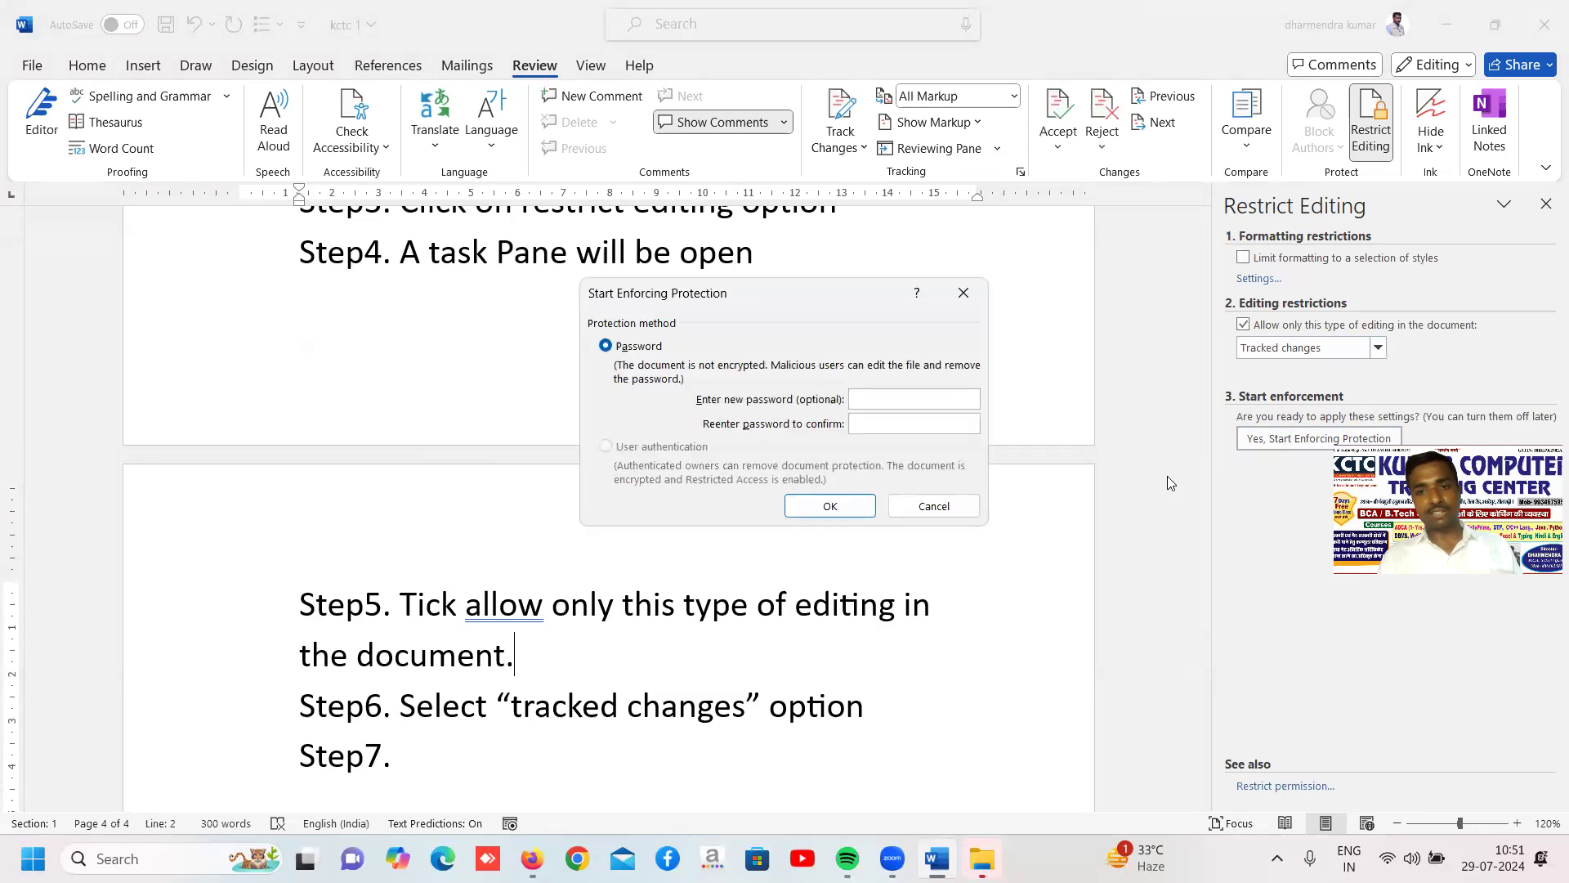
{"action": "left_click", "coordinate": [819, 507]}
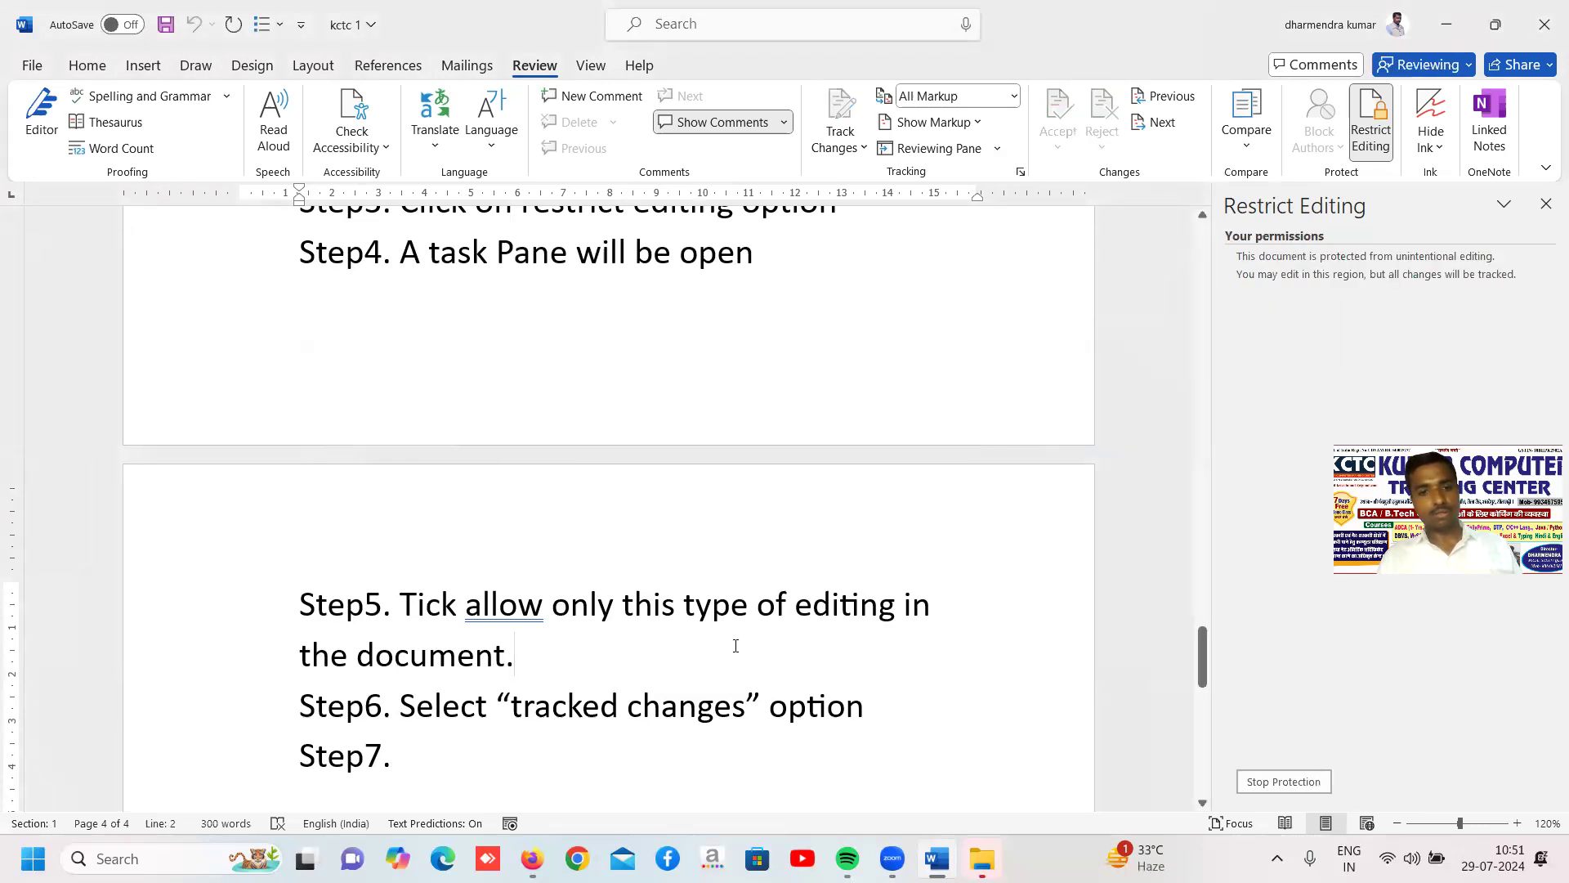
Add "xfgdfgdgdgd" at the end of the Step5 text, and delete "allow only this type" in Step5 and "Select “tracked changes" in Step6
{"action": "type", "text": "xfgdfgdgdgd"}
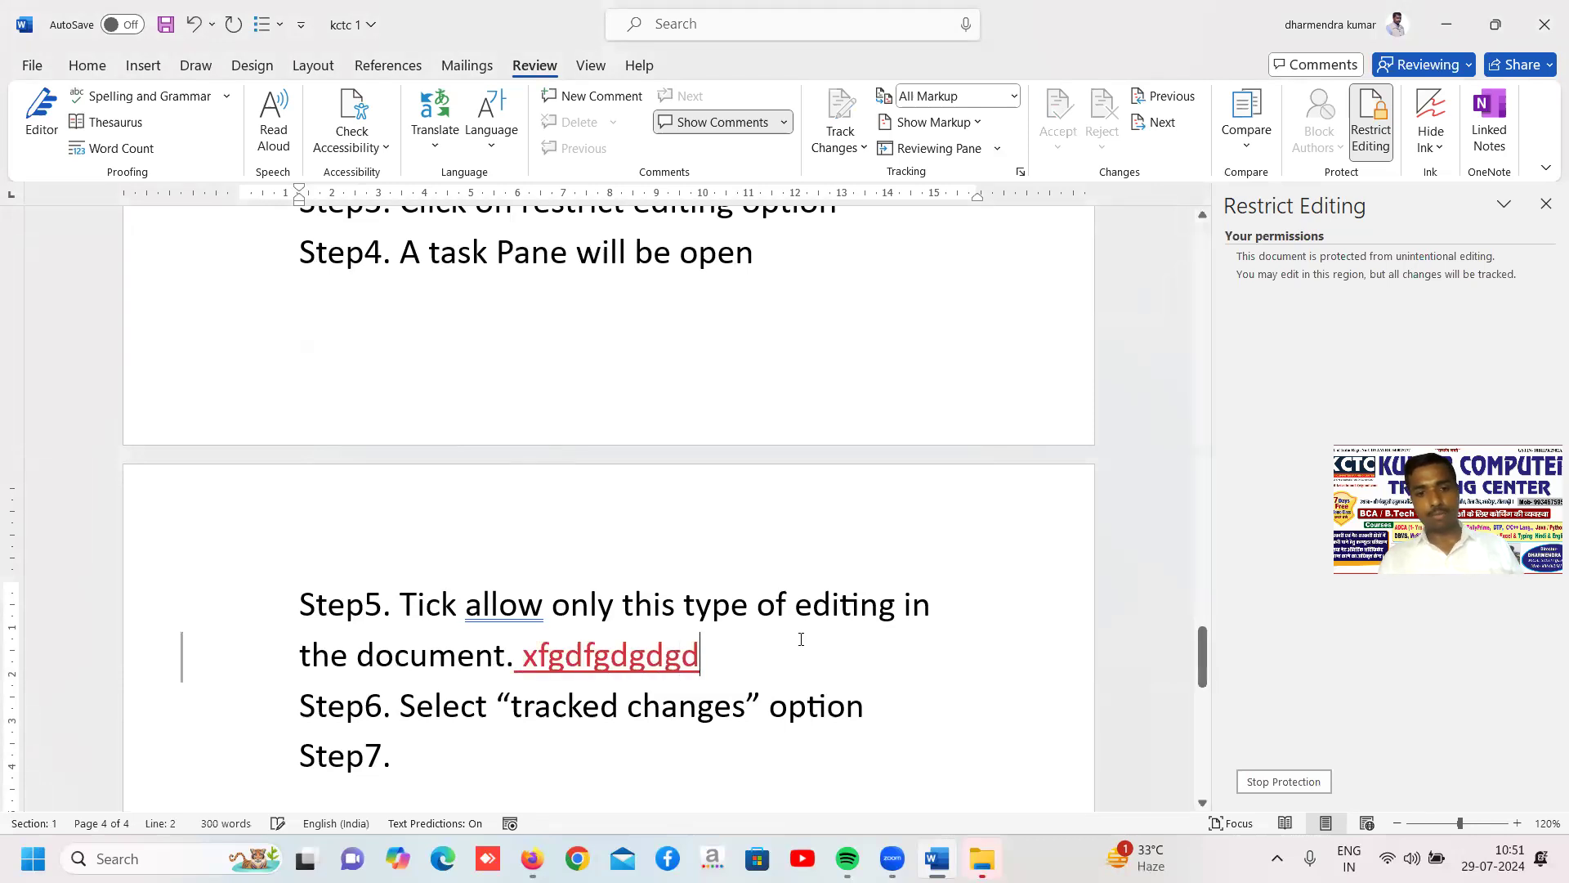
{"action": "left_click_drag", "start_coordinate": [502, 605], "coordinate": [734, 599]}
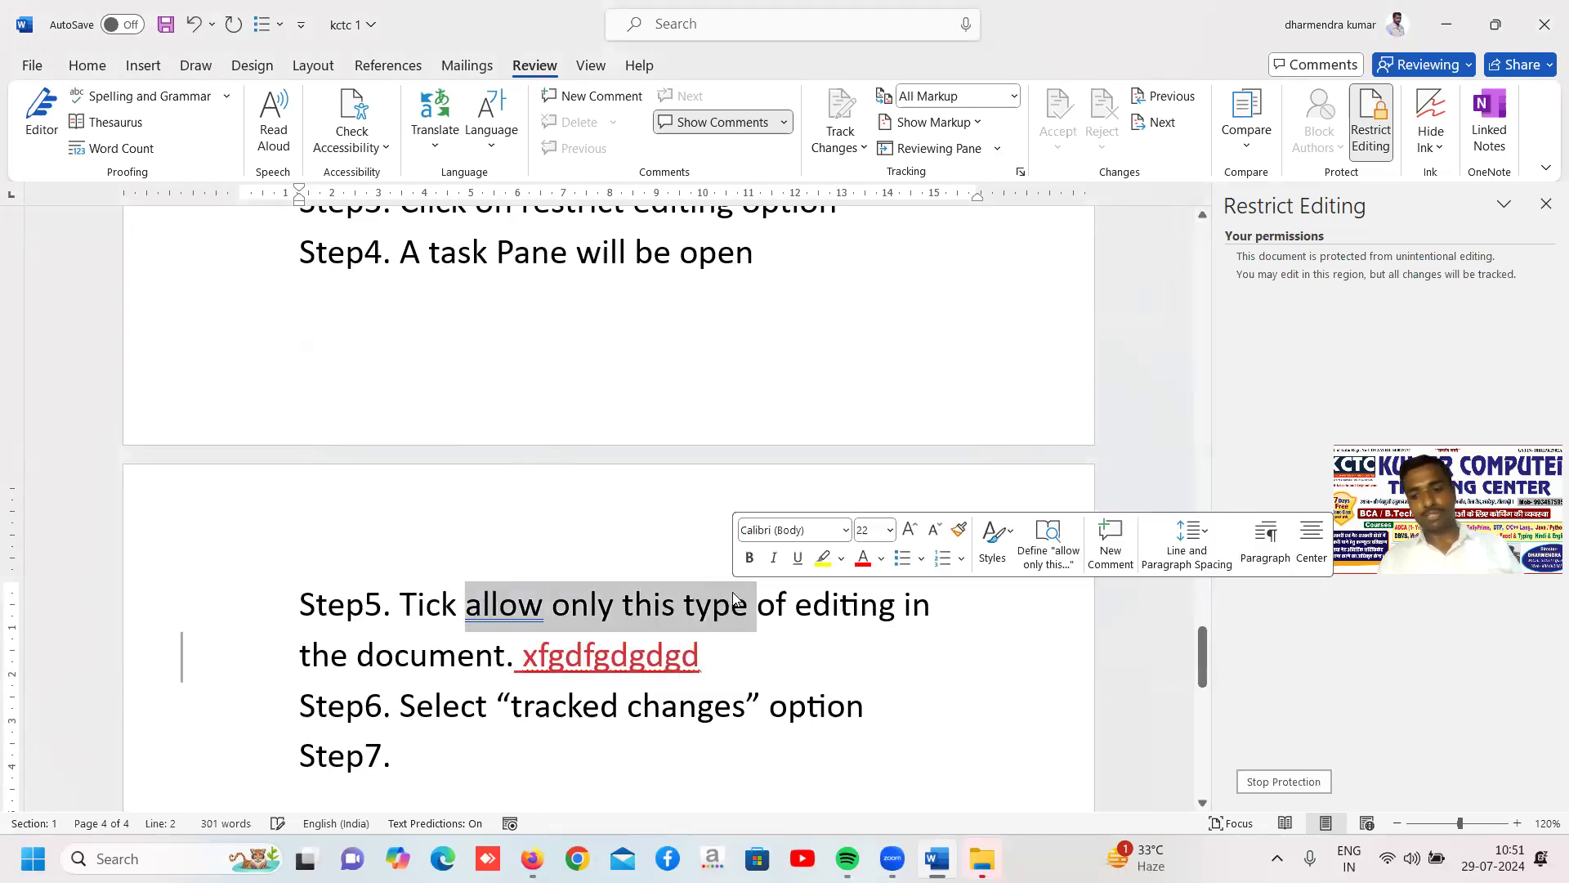
{"action": "key", "text": "Delete"}
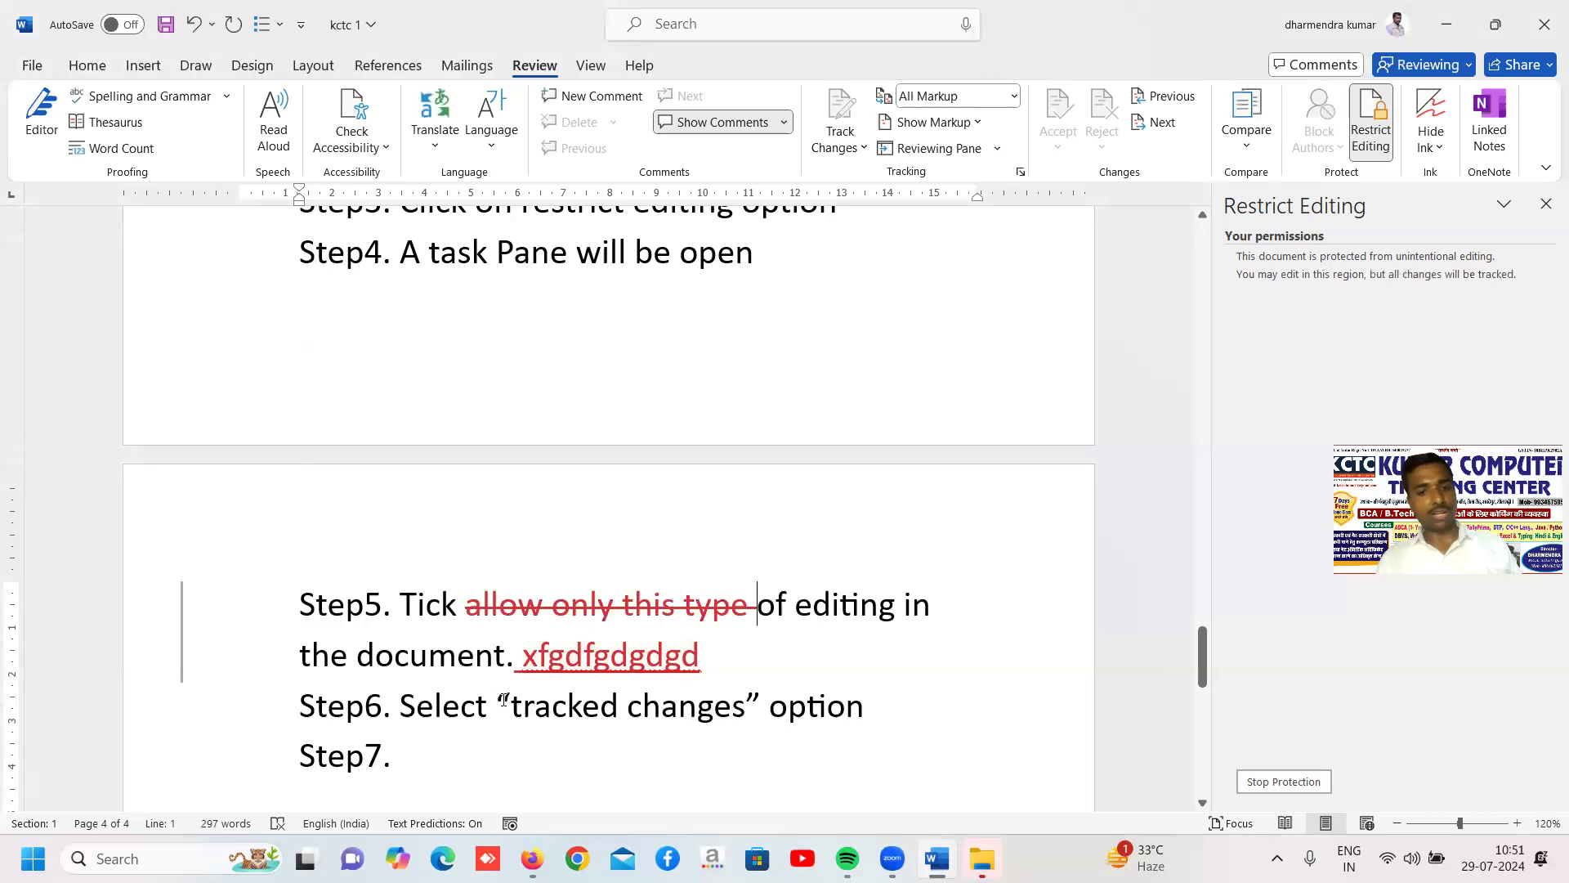
{"action": "left_click_drag", "start_coordinate": [492, 705], "coordinate": [744, 713]}
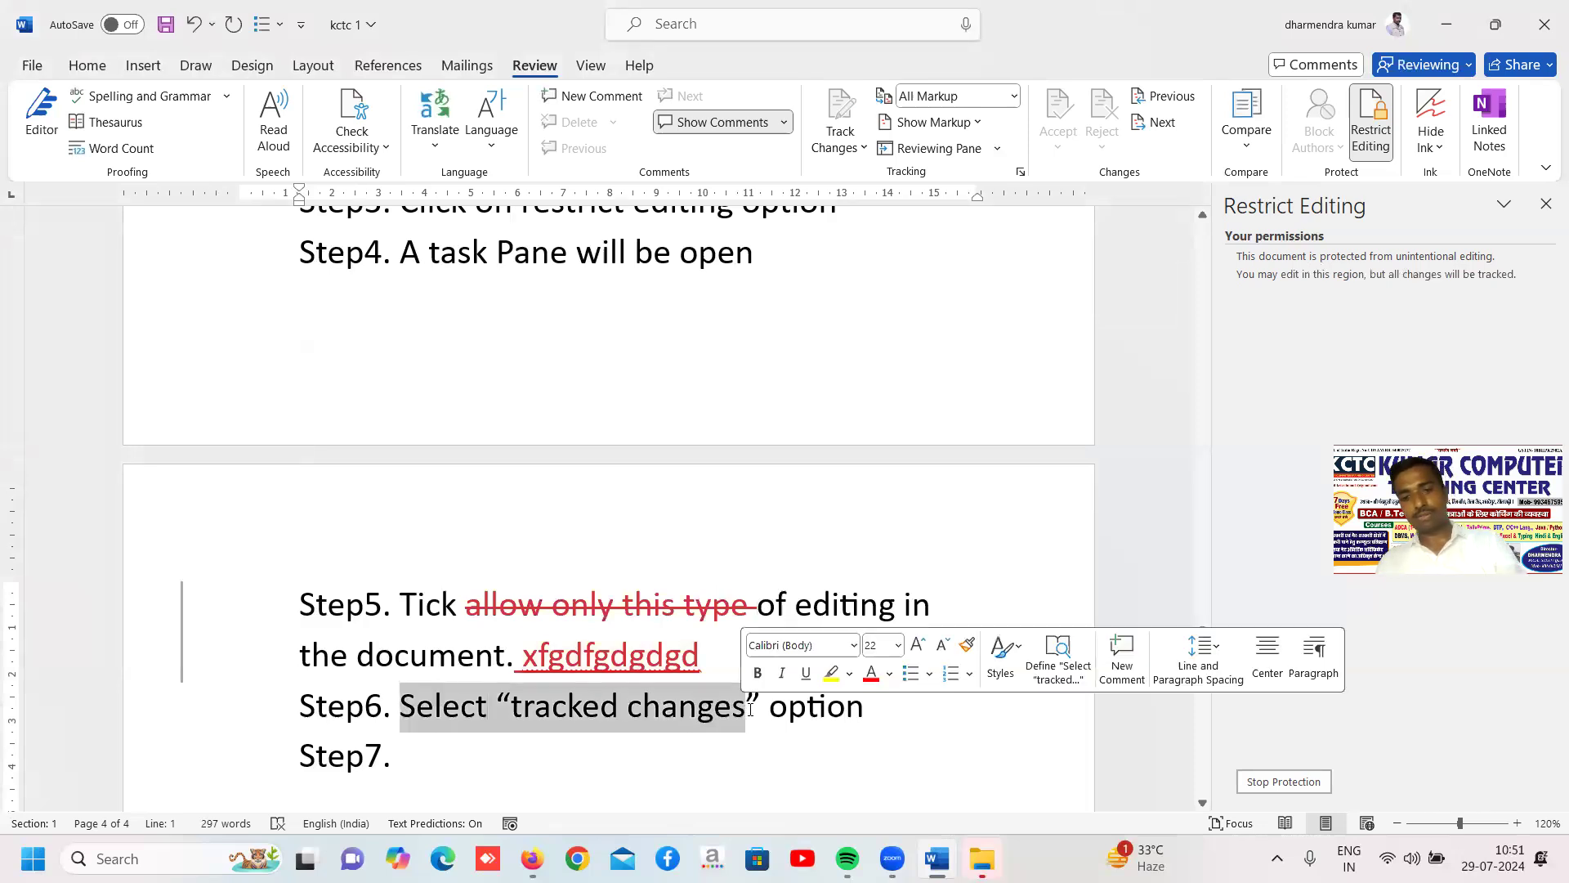
{"action": "key", "text": "Delete"}
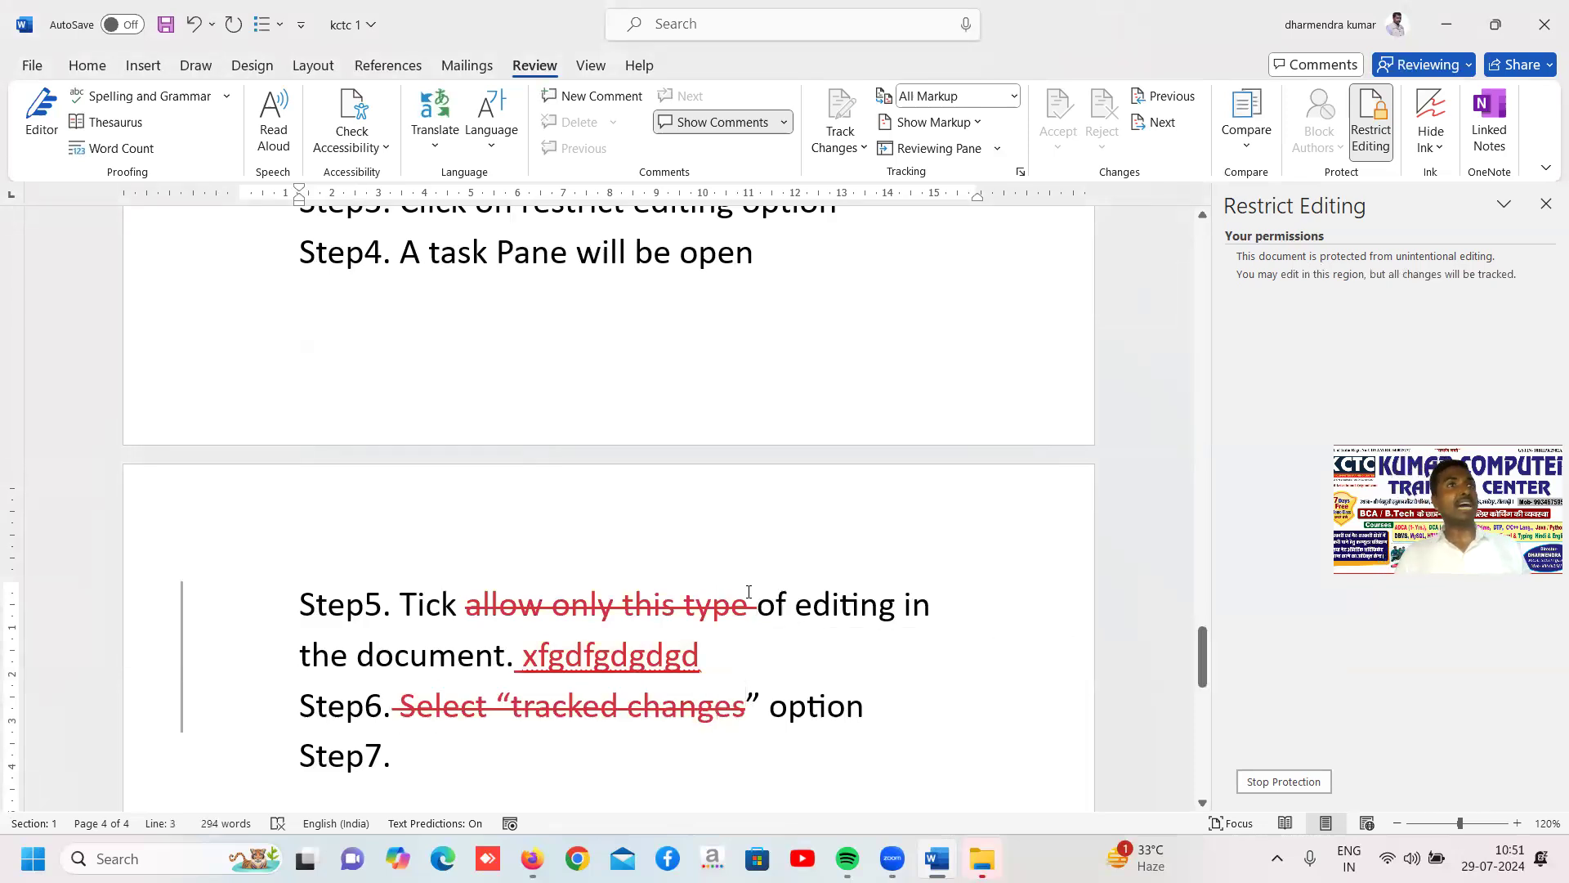
Delete the text from the "Process:" heading through "Step4. A task Pane will be"
{"action": "scroll", "coordinate": [721, 561], "scroll_direction": "up", "scroll_amount": 3}
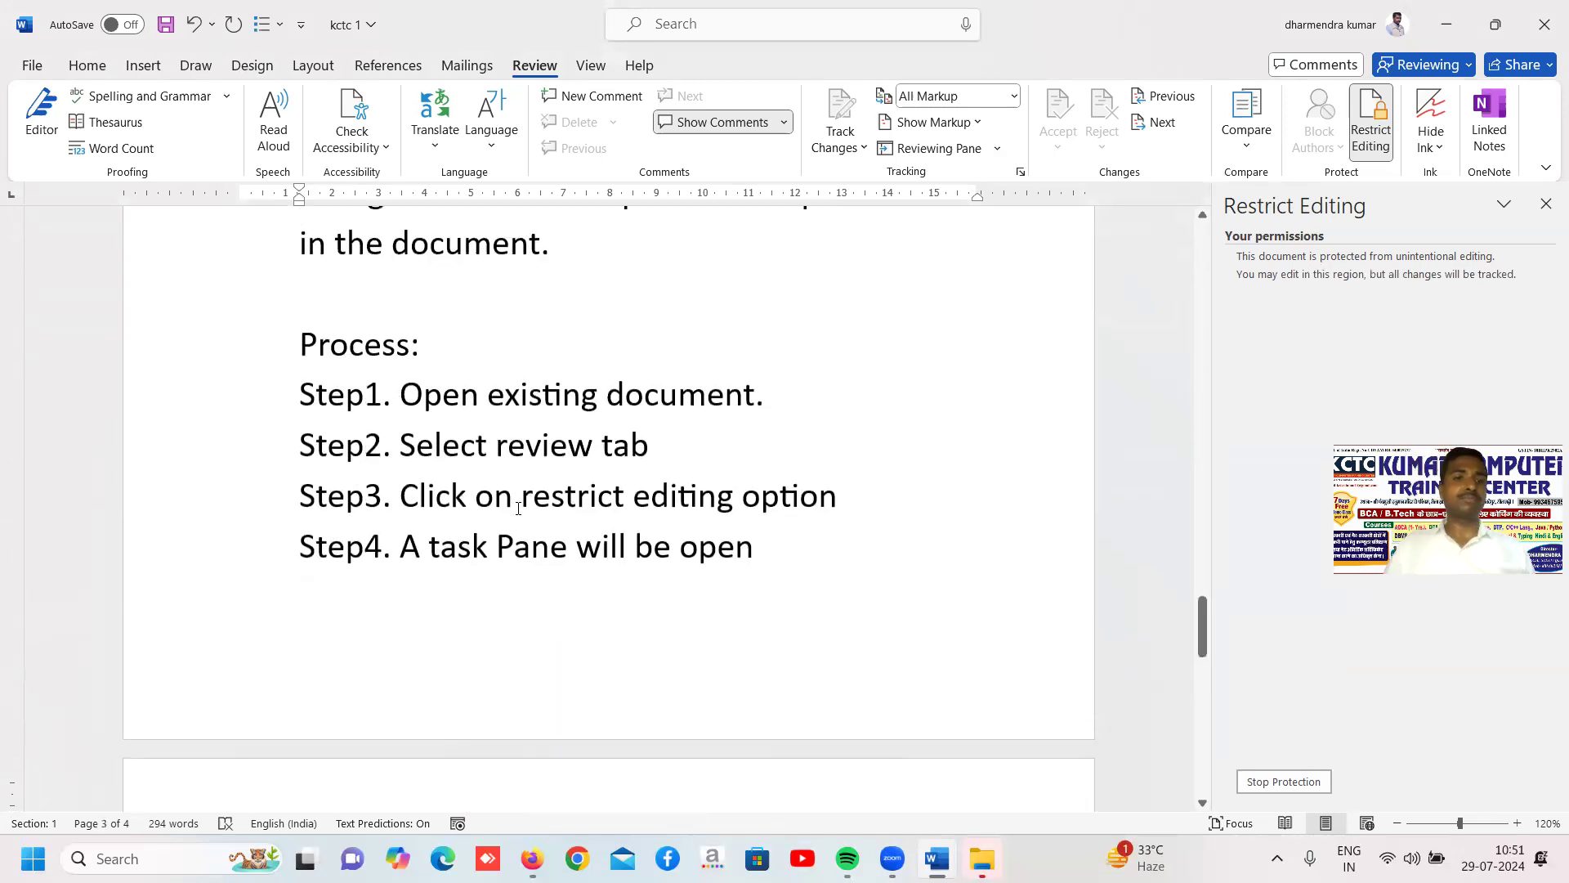
{"action": "left_click_drag", "start_coordinate": [299, 344], "coordinate": [664, 544]}
{"action": "key", "text": "Delete"}
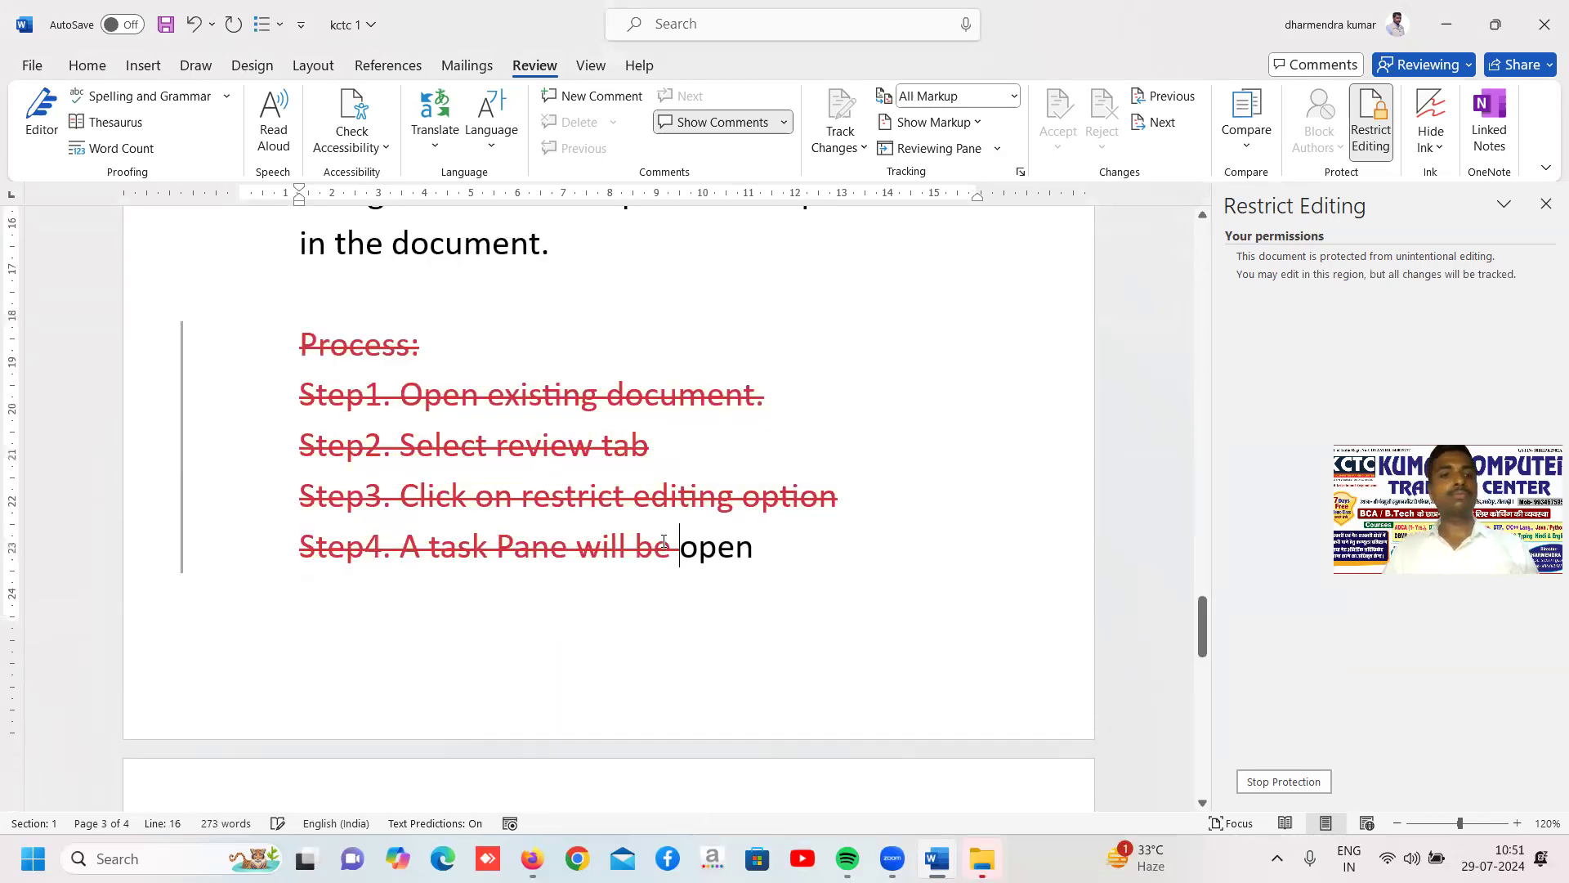
Insert "dfyuc" before "in Forms" in list item c, "vhjg" inside "will" and "vcjcv" inside "editing" in the option descriptions
{"action": "scroll", "coordinate": [666, 505], "scroll_direction": "up", "scroll_amount": 5}
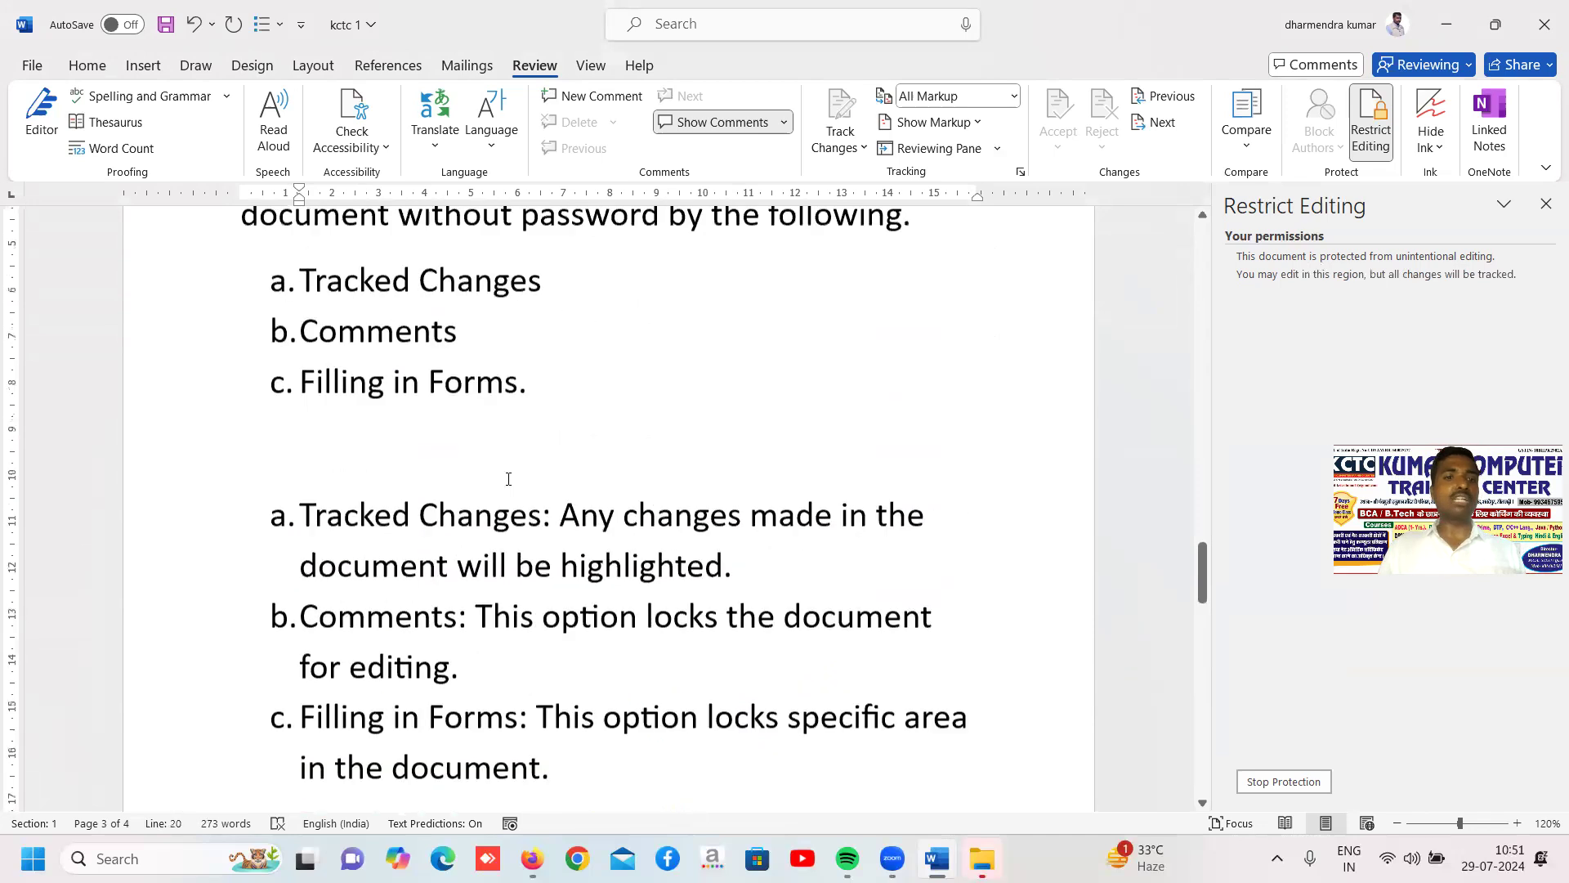
{"action": "left_click", "coordinate": [390, 366]}
{"action": "type", "text": "dfyuc"}
{"action": "left_click", "coordinate": [499, 570]}
{"action": "type", "text": "vhjg"}
{"action": "left_click", "coordinate": [433, 672]}
{"action": "type", "text": "vcjcv"}
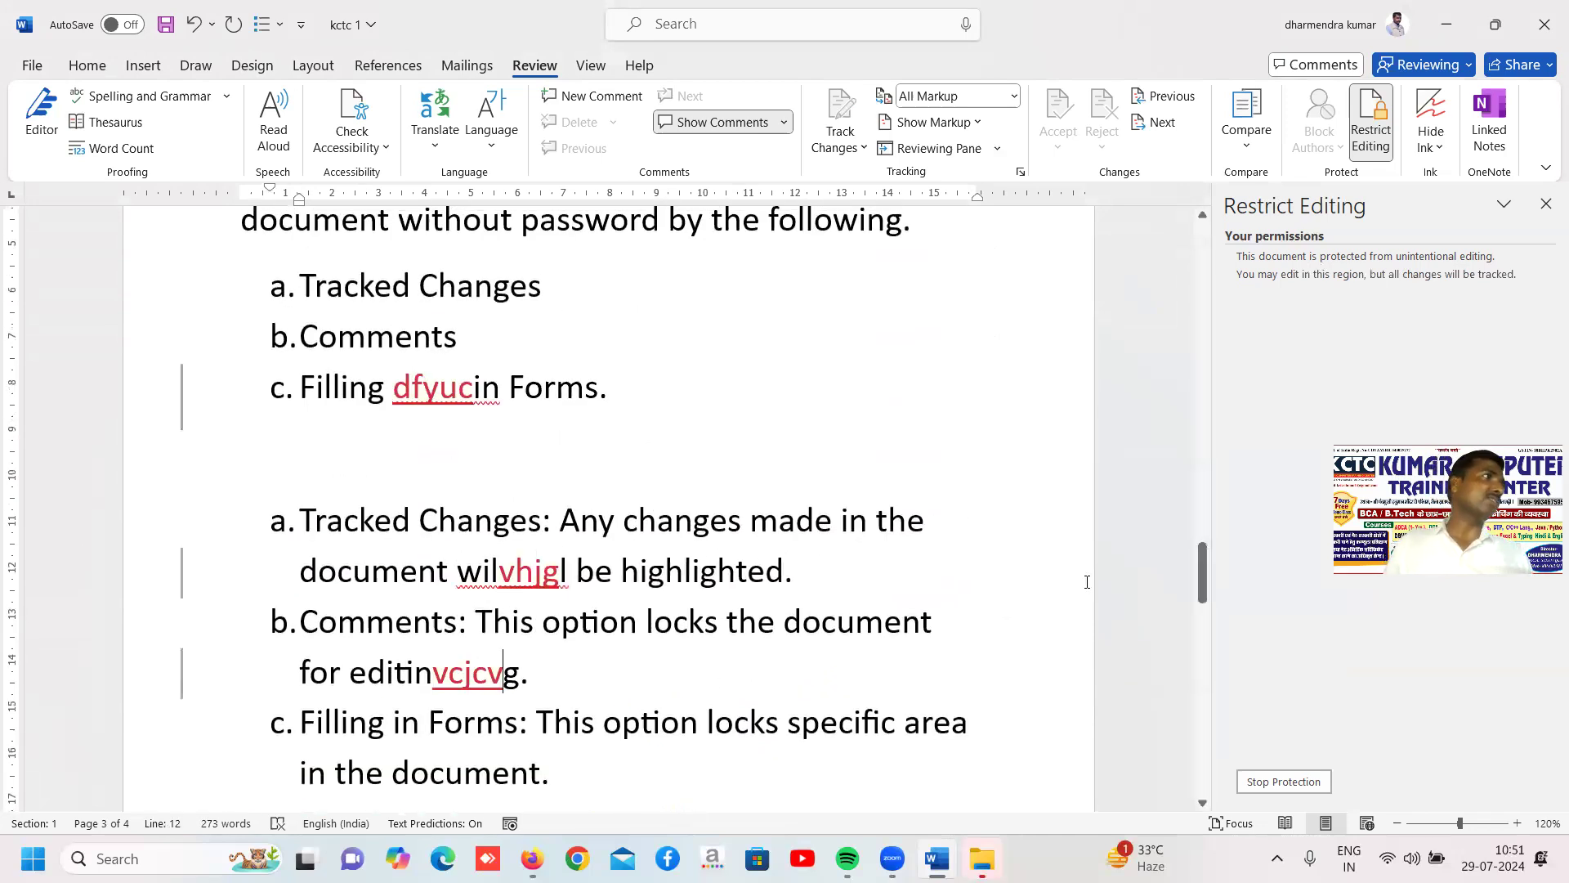
Save the kctc 1 document, close it and minimize the File Explorer window to reach the desktop
{"action": "scroll", "coordinate": [1087, 592], "scroll_direction": "down", "scroll_amount": 3}
{"action": "scroll", "coordinate": [1087, 597], "scroll_direction": "down", "scroll_amount": 6}
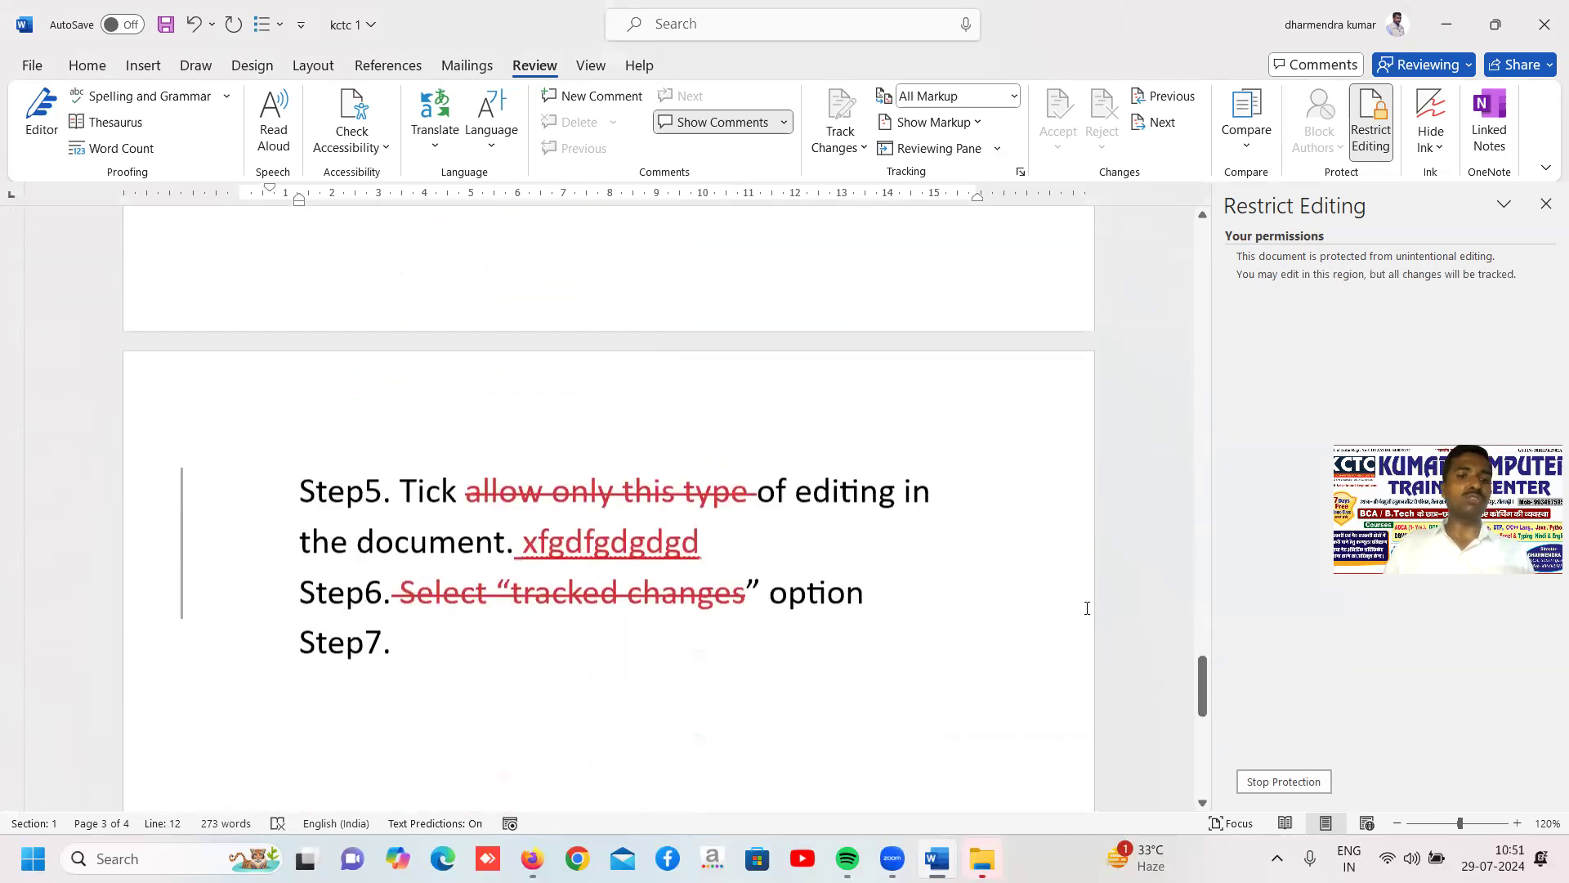
{"action": "scroll", "coordinate": [1087, 605], "scroll_direction": "up", "scroll_amount": 3}
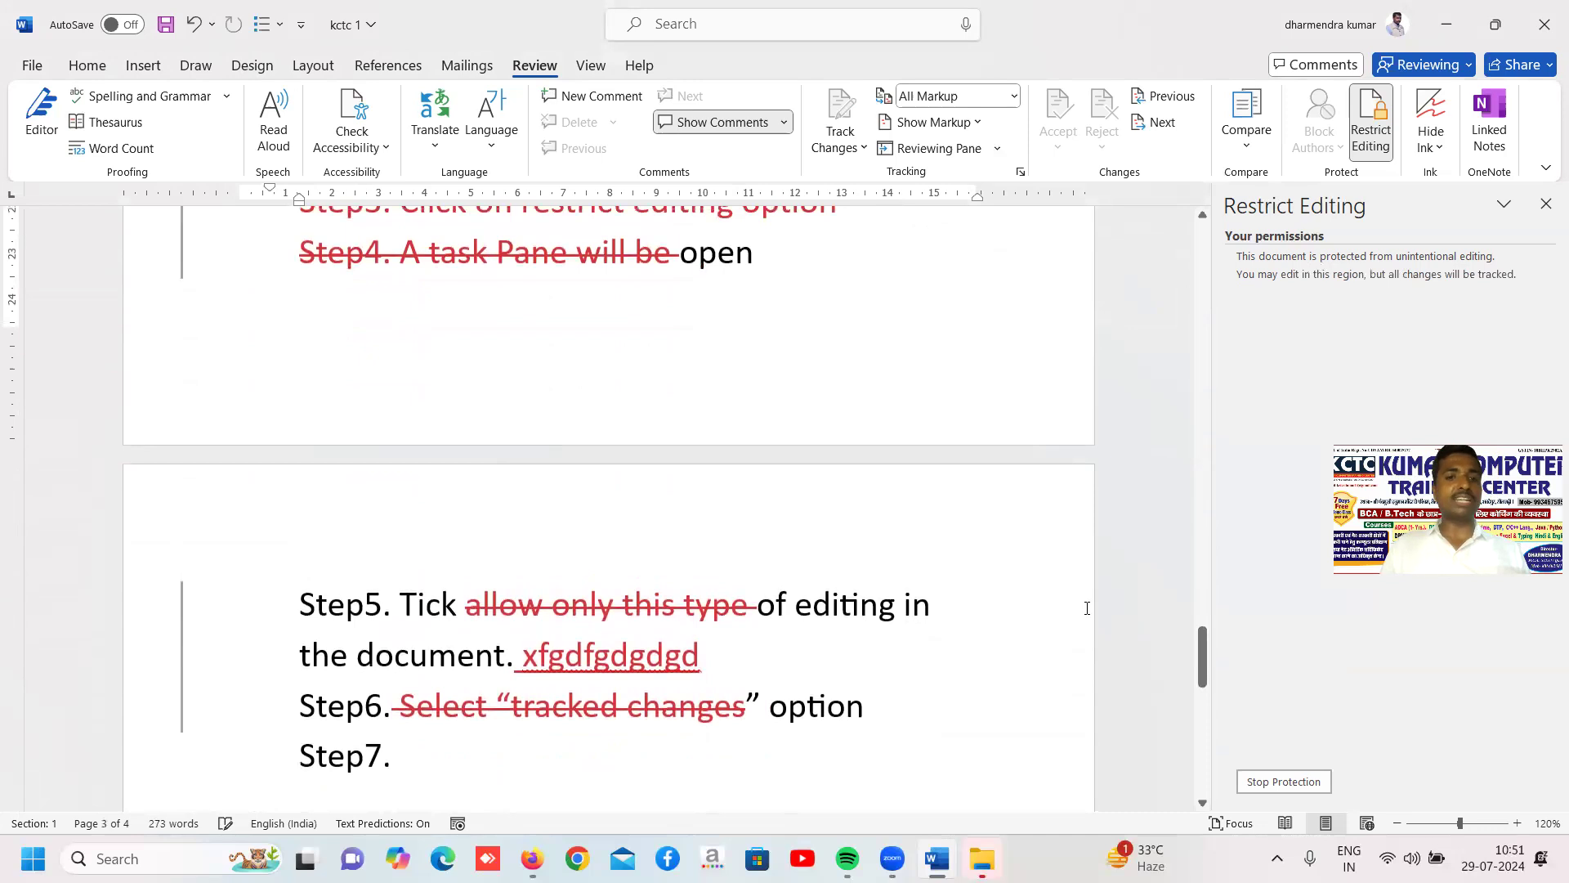
{"action": "key", "text": "ctrl+s"}
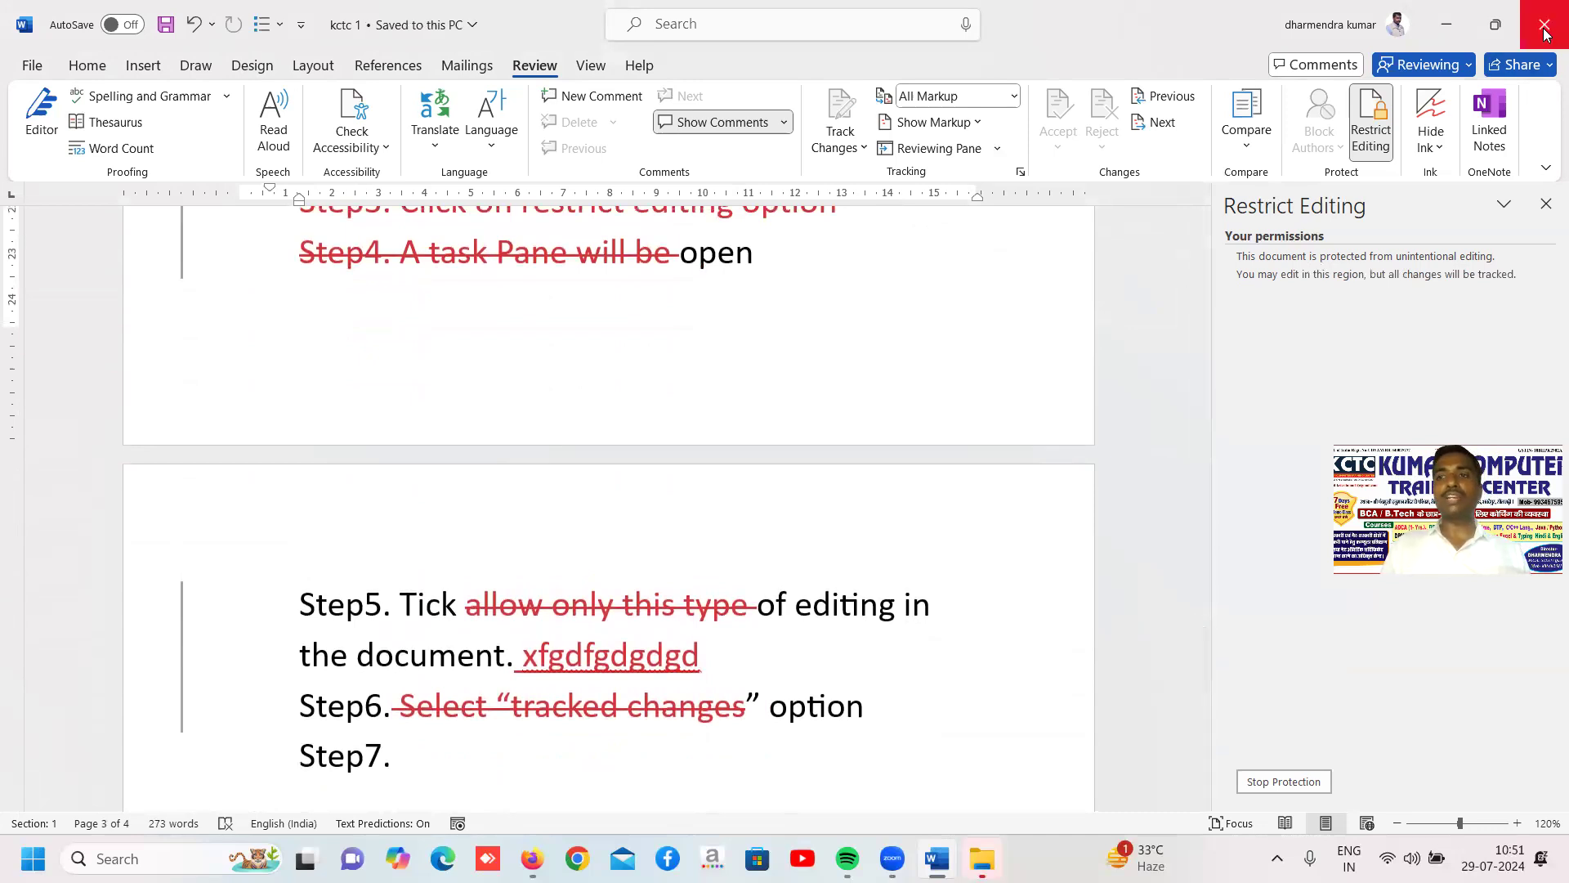
{"action": "key", "text": "ctrl+v"}
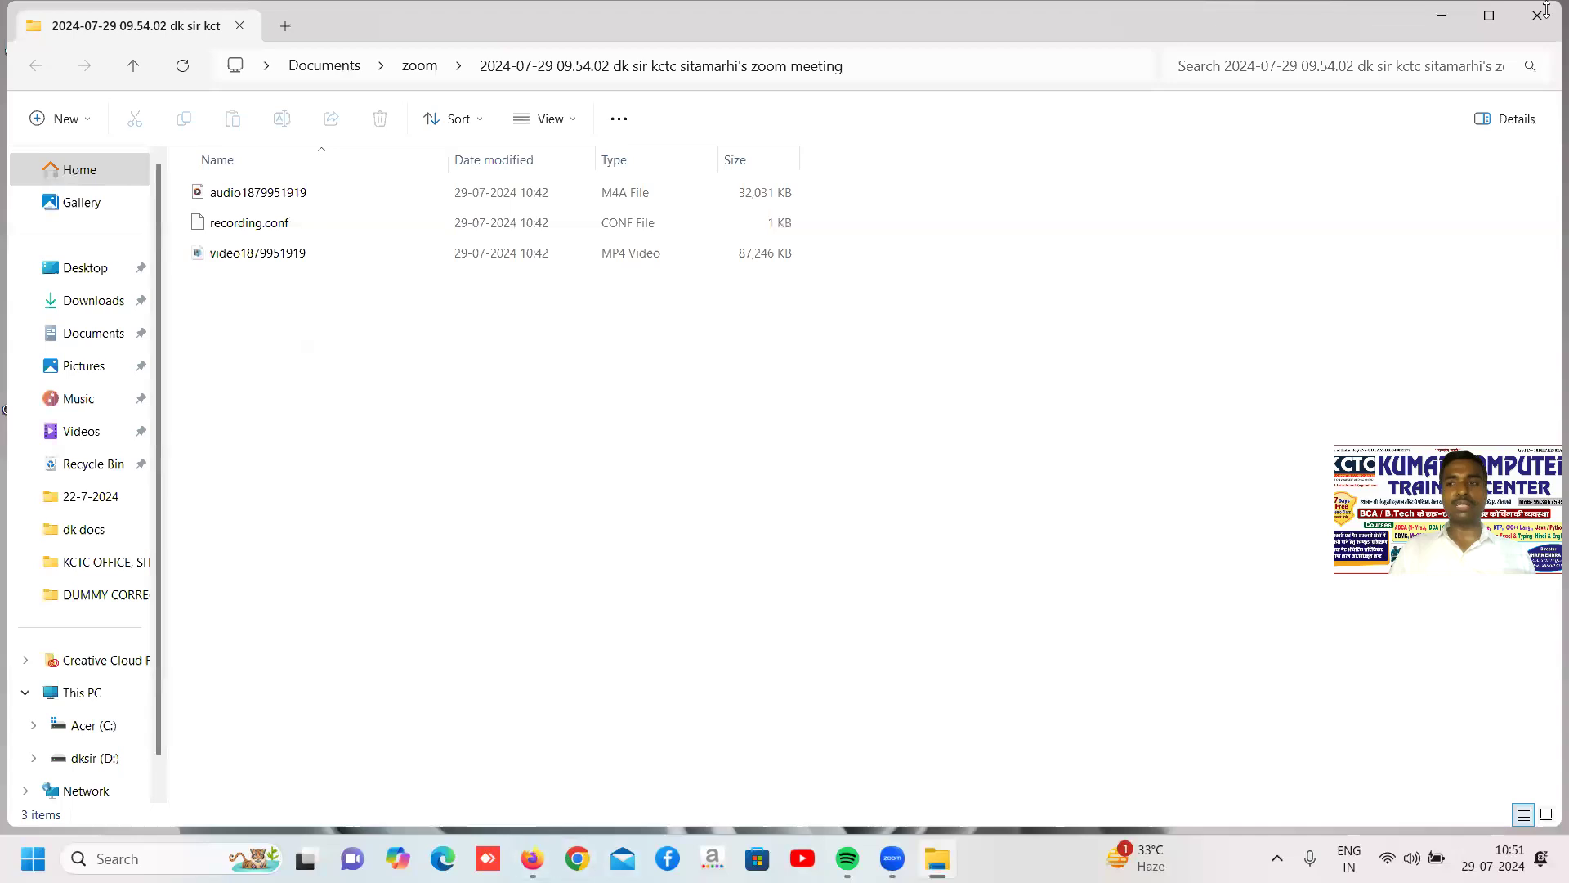
{"action": "left_click", "coordinate": [1441, 18]}
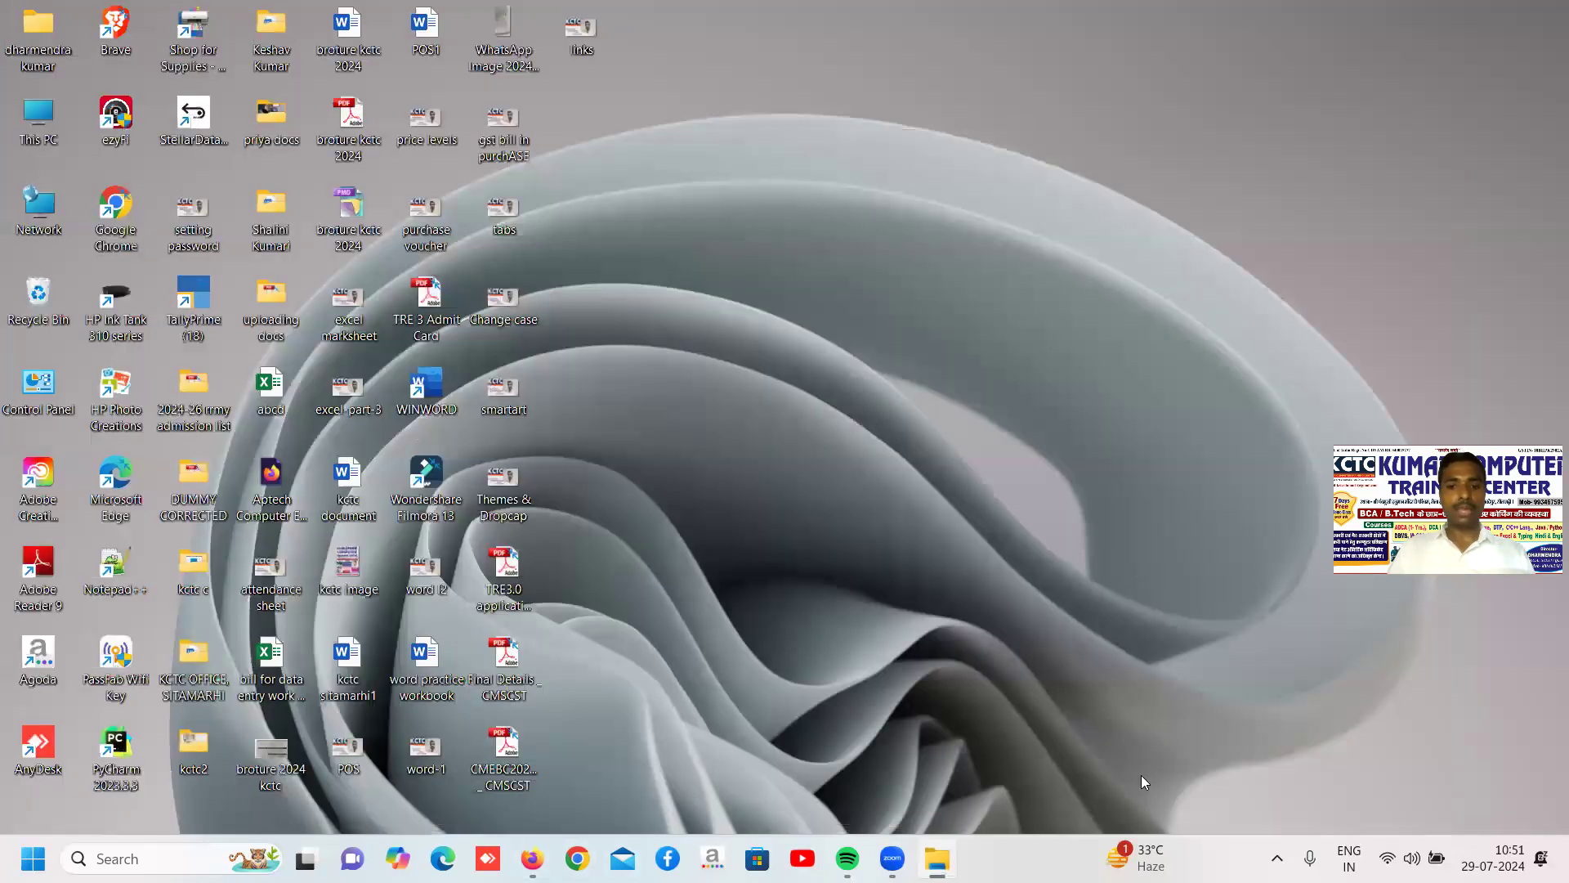
Search Windows for "word" and launch Word
{"action": "key", "text": "super"}
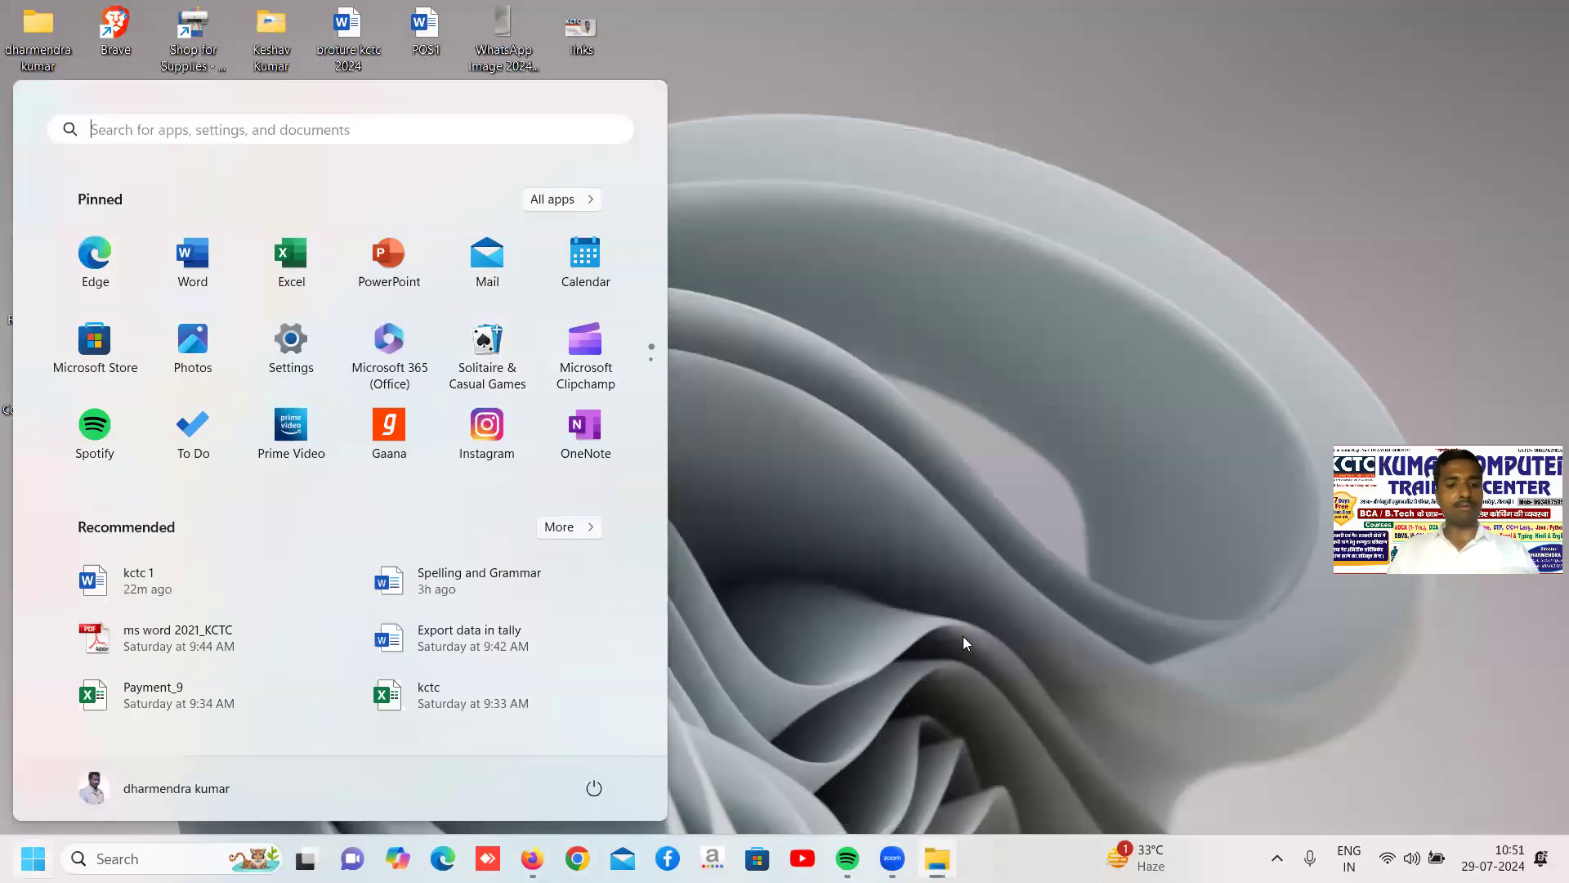
{"action": "type", "text": "word"}
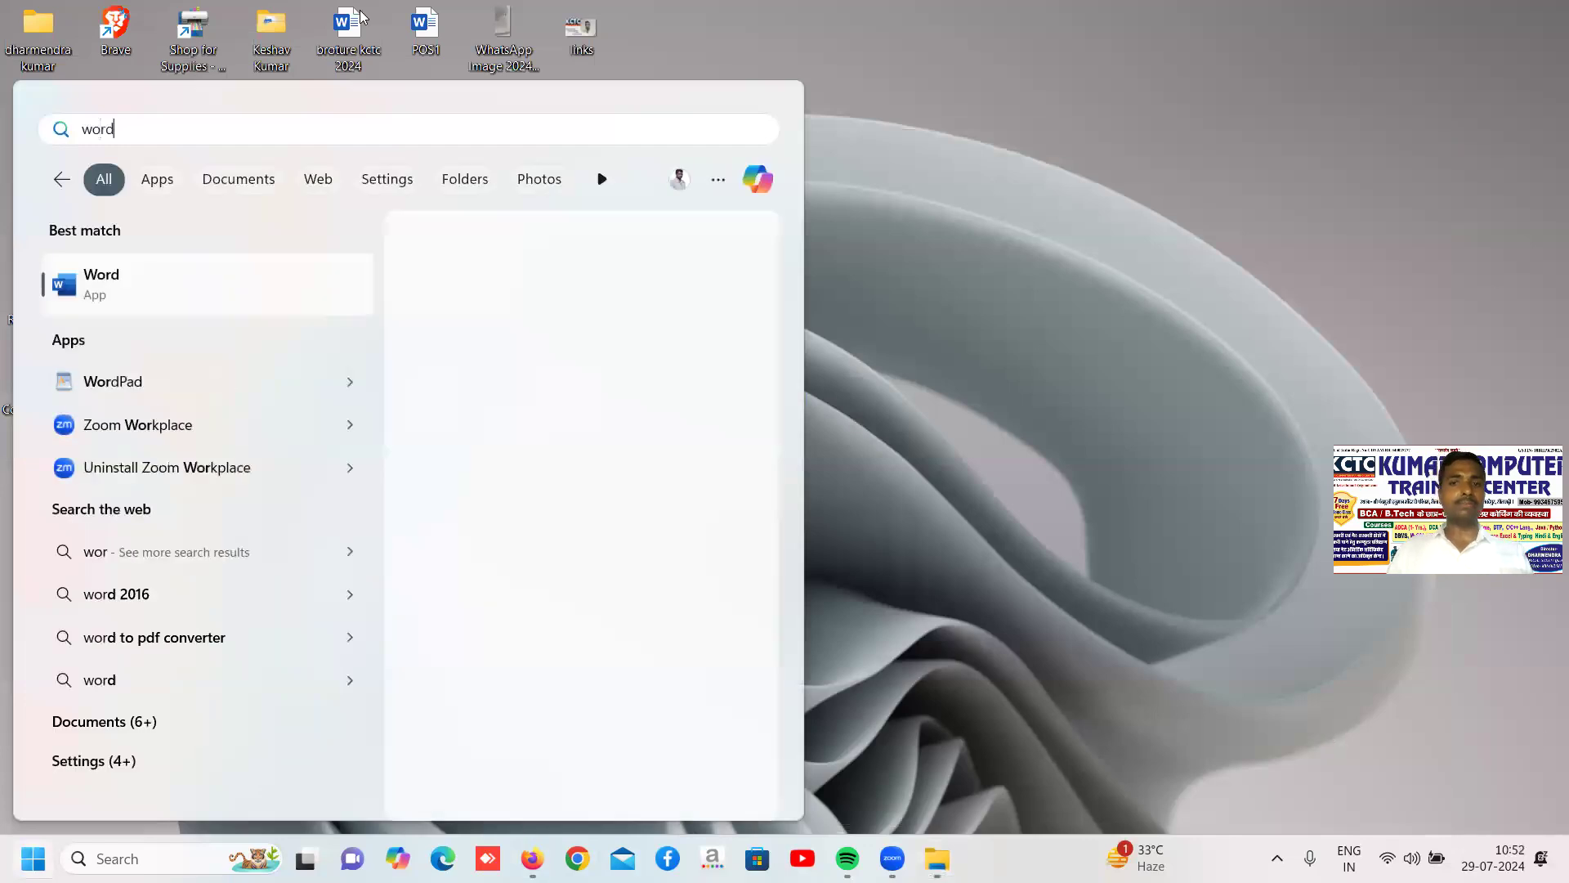
{"action": "key", "text": "Return"}
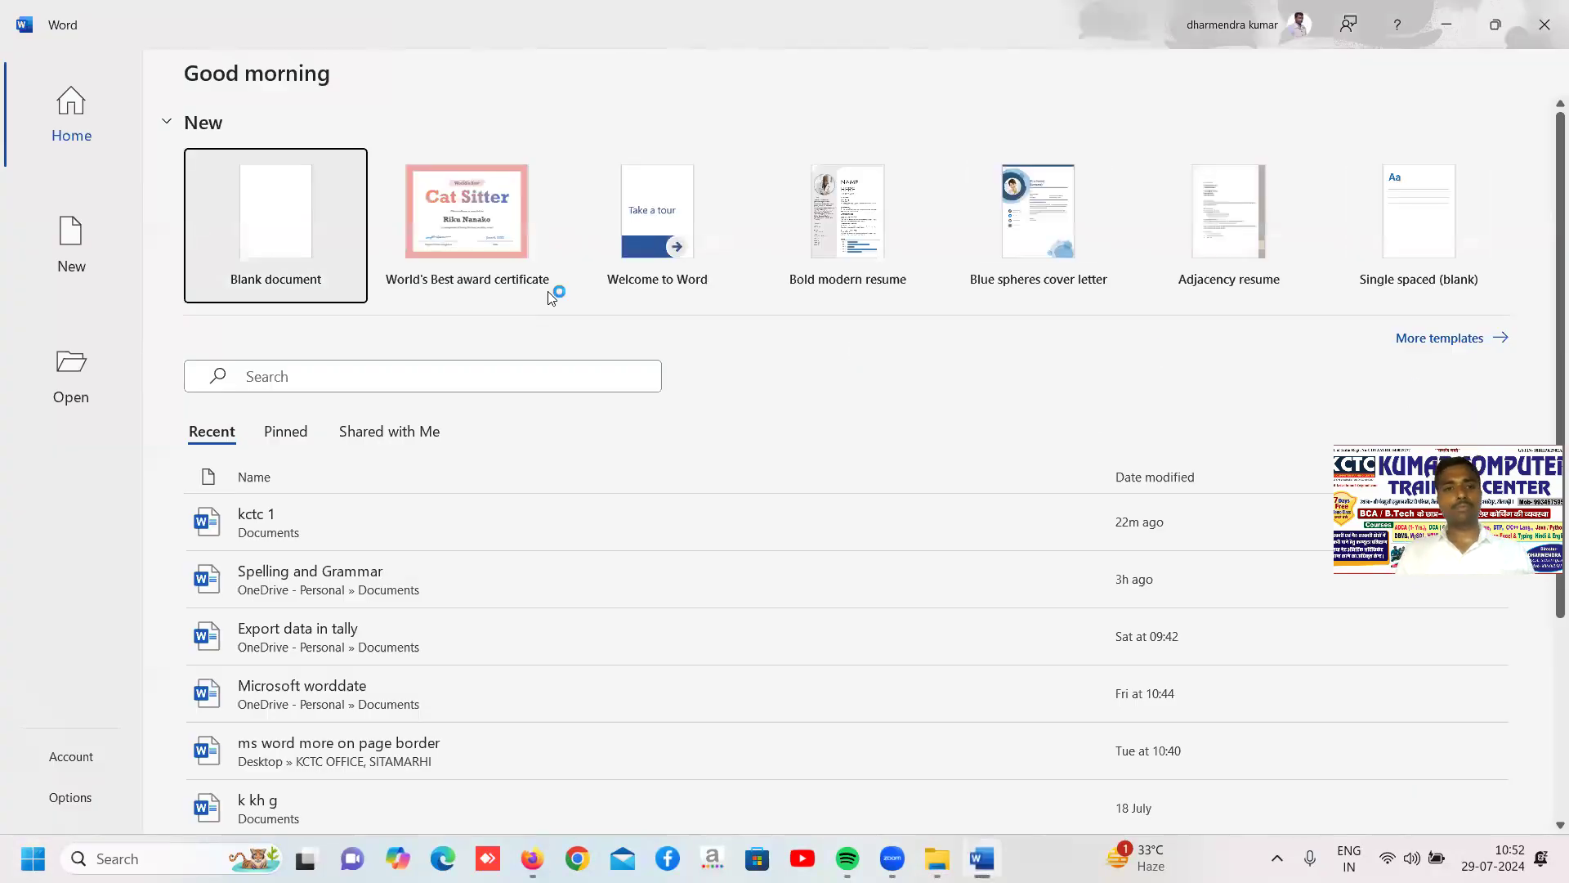
Reopen the recent document kctc 1, entering the password to open and the password to modify
{"action": "left_click", "coordinate": [291, 516]}
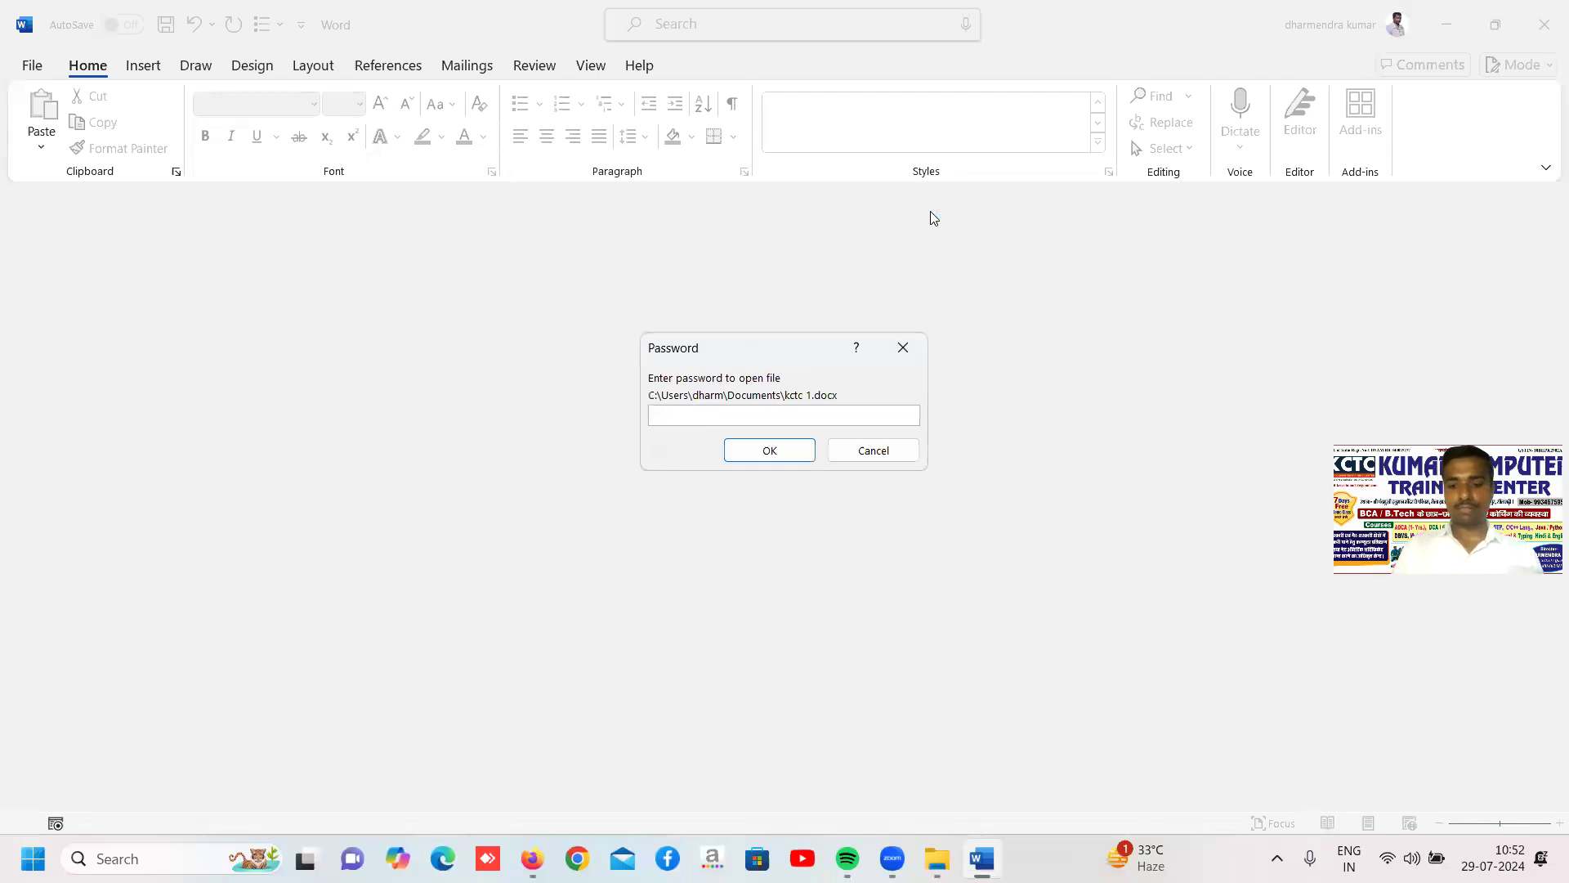
{"action": "type", "text": "••"}
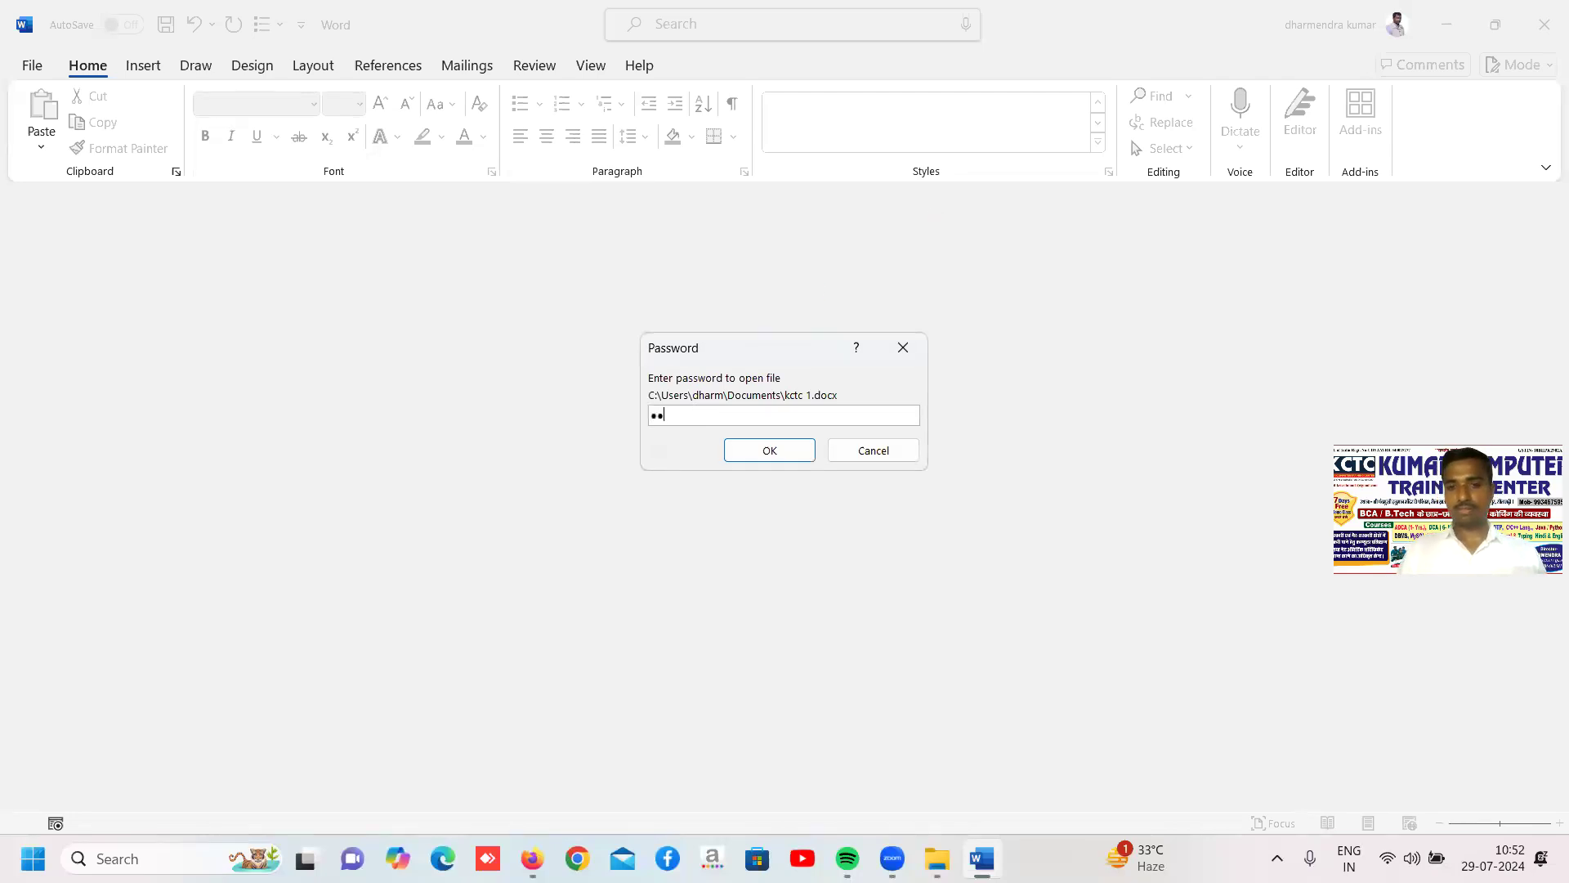
{"action": "key", "text": "Return"}
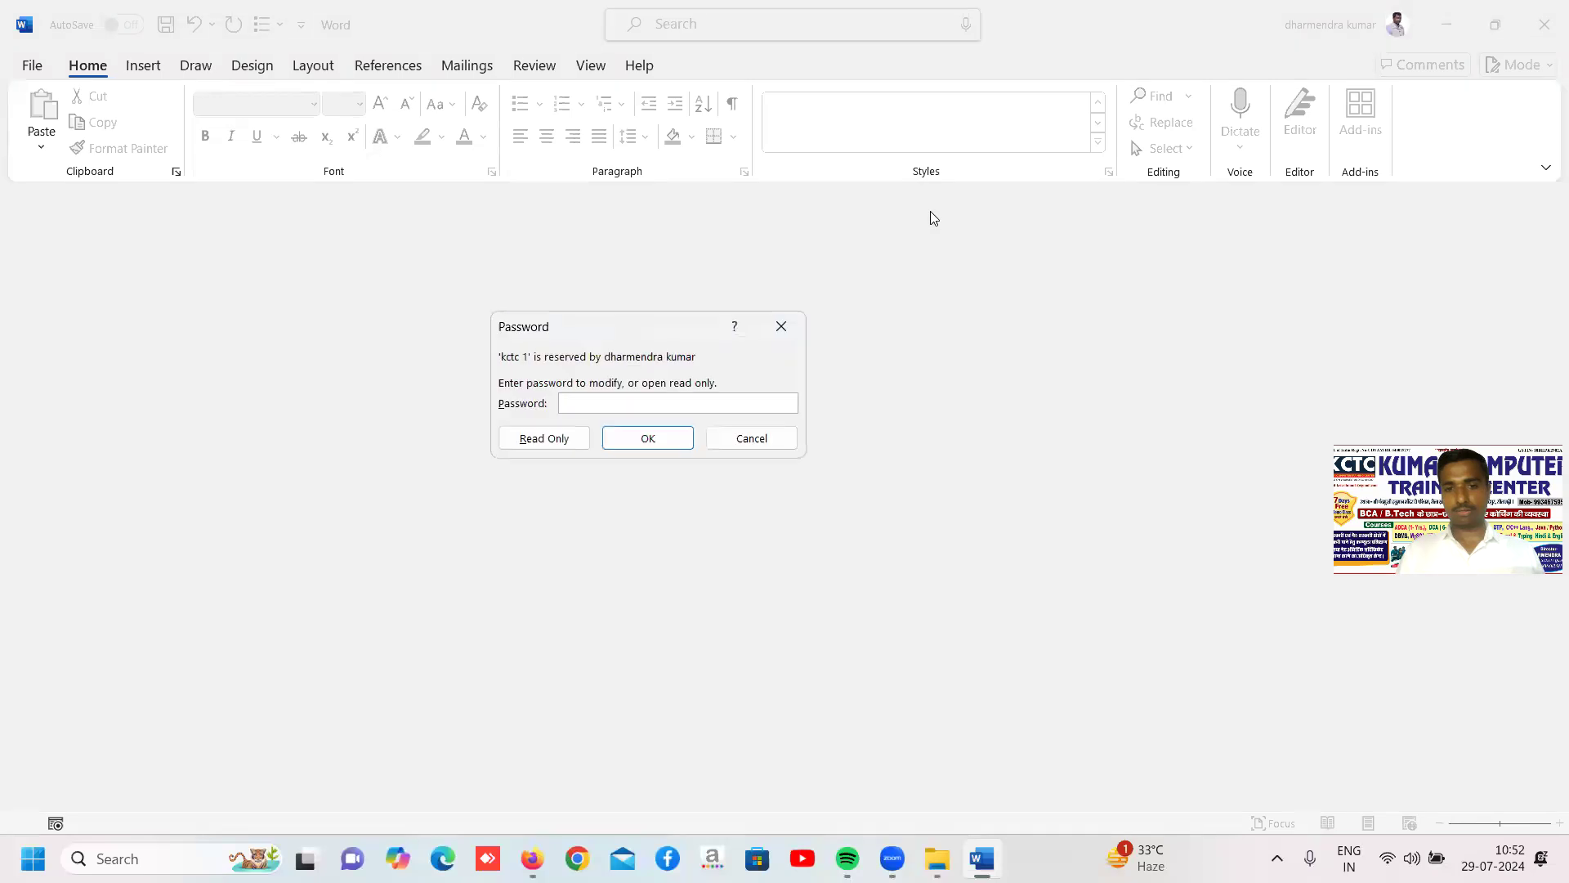
{"action": "type", "text": "•••"}
{"action": "key", "text": "Return"}
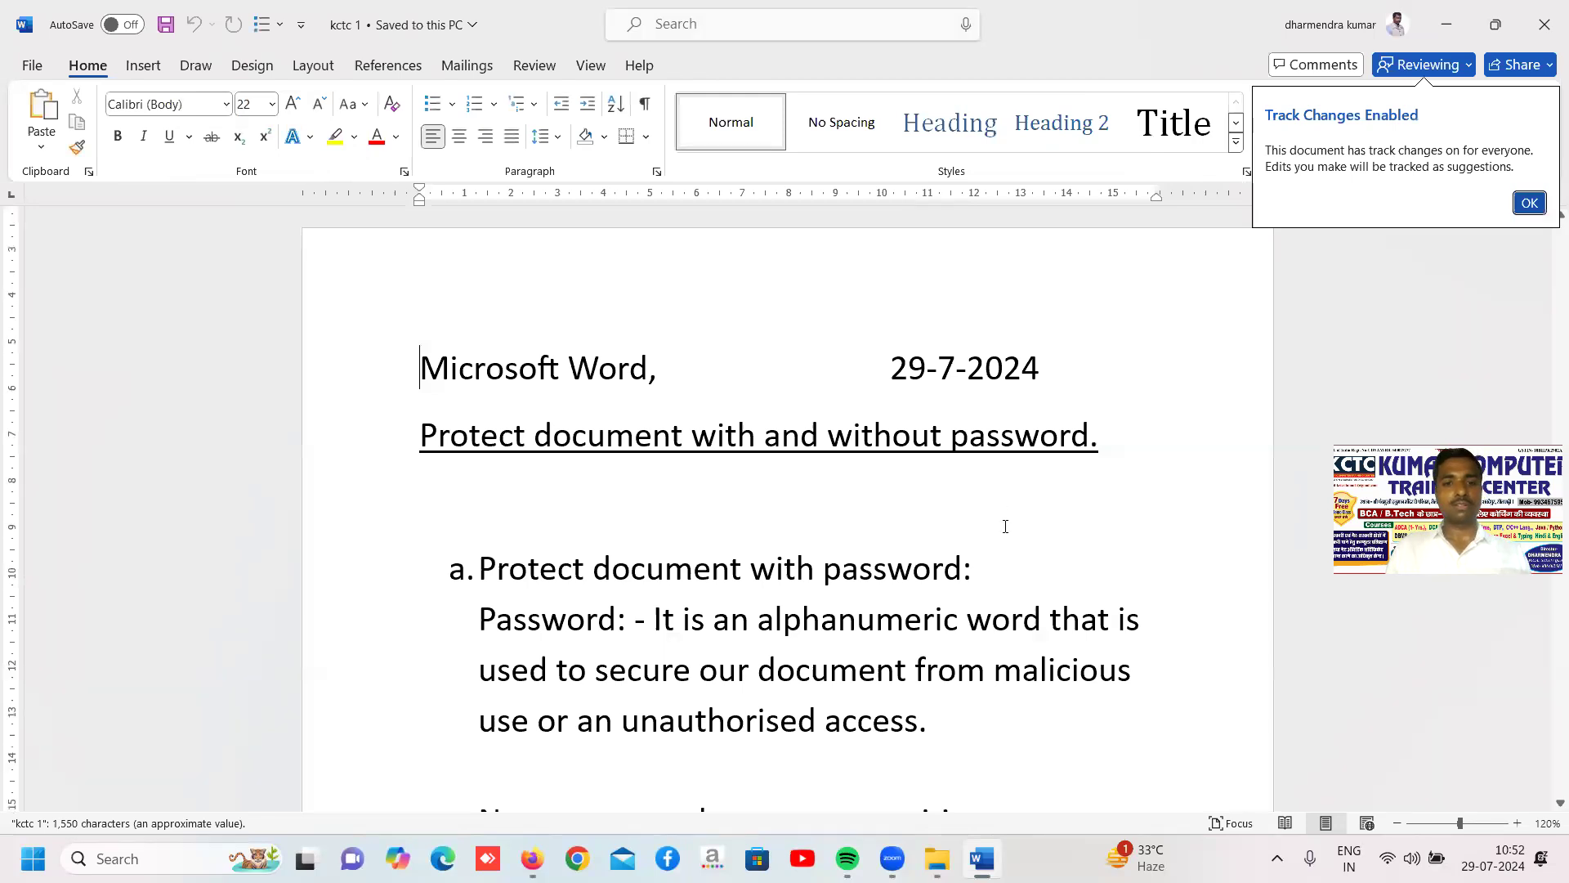
Look through the reopened document for the tracked insertions and deletions, and dismiss the Track Changes notice
{"action": "scroll", "coordinate": [1006, 526], "scroll_direction": "down", "scroll_amount": 10}
{"action": "scroll", "coordinate": [1005, 526], "scroll_direction": "down", "scroll_amount": 10}
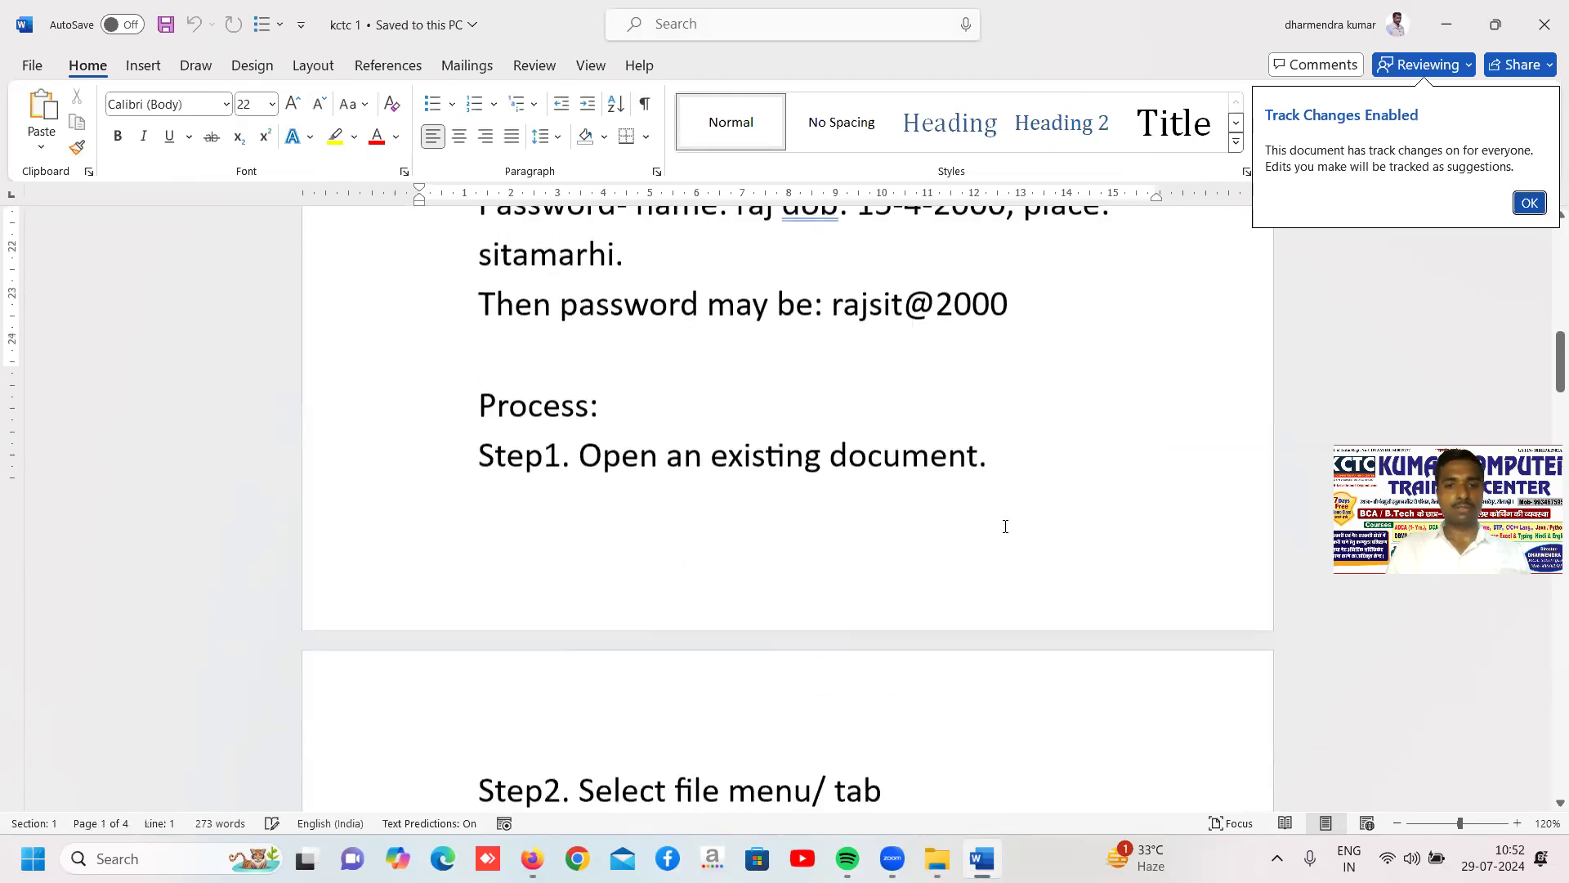
{"action": "scroll", "coordinate": [1005, 526], "scroll_direction": "down", "scroll_amount": 10}
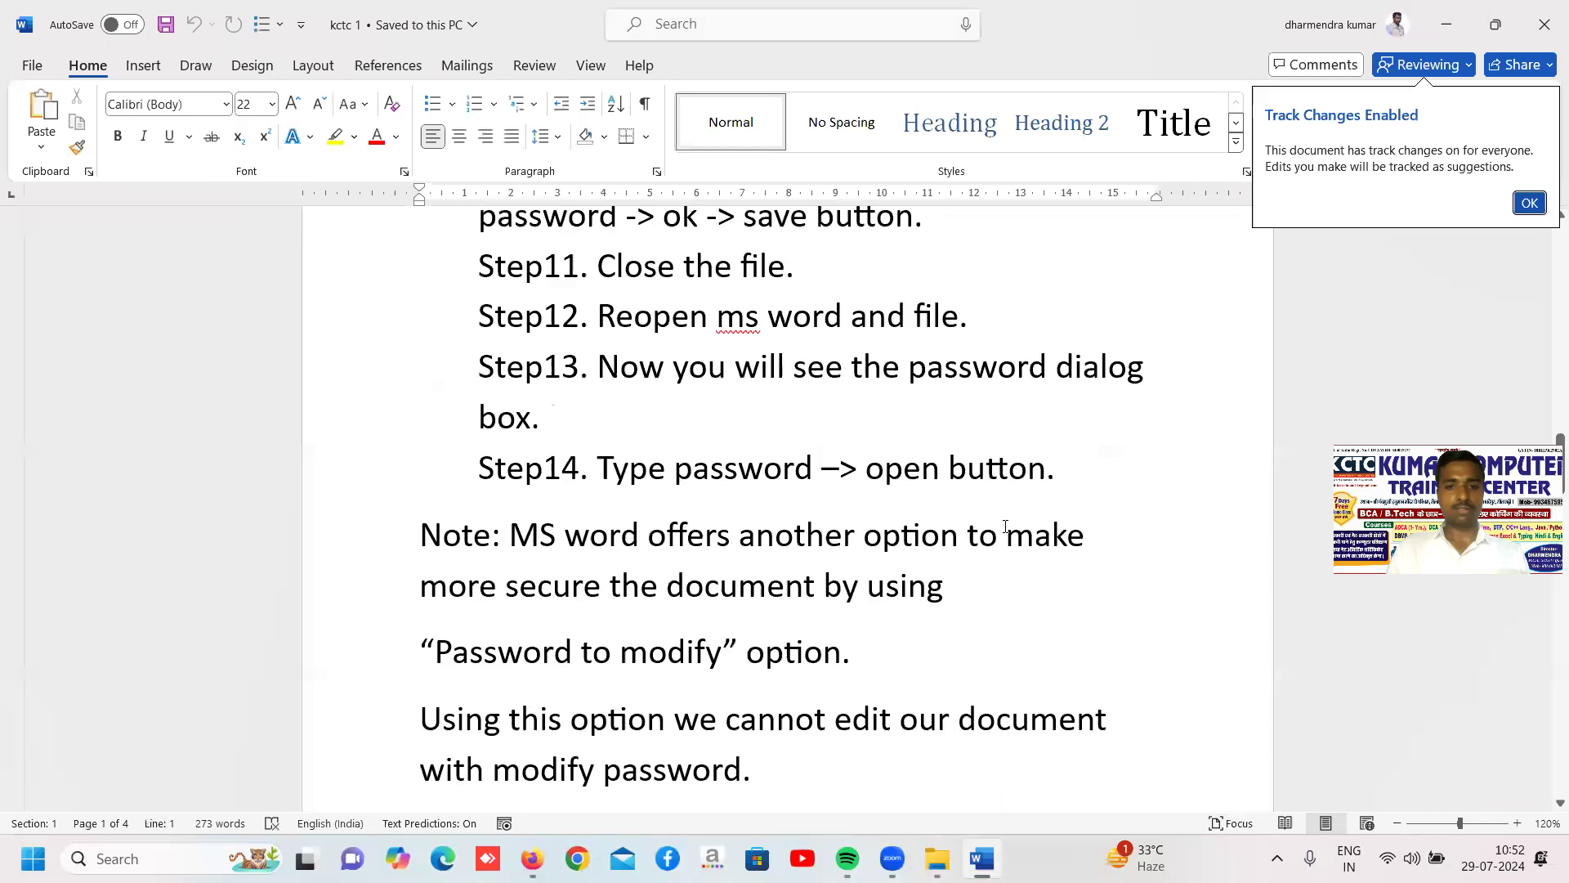
{"action": "scroll", "coordinate": [1006, 527], "scroll_direction": "down", "scroll_amount": 10}
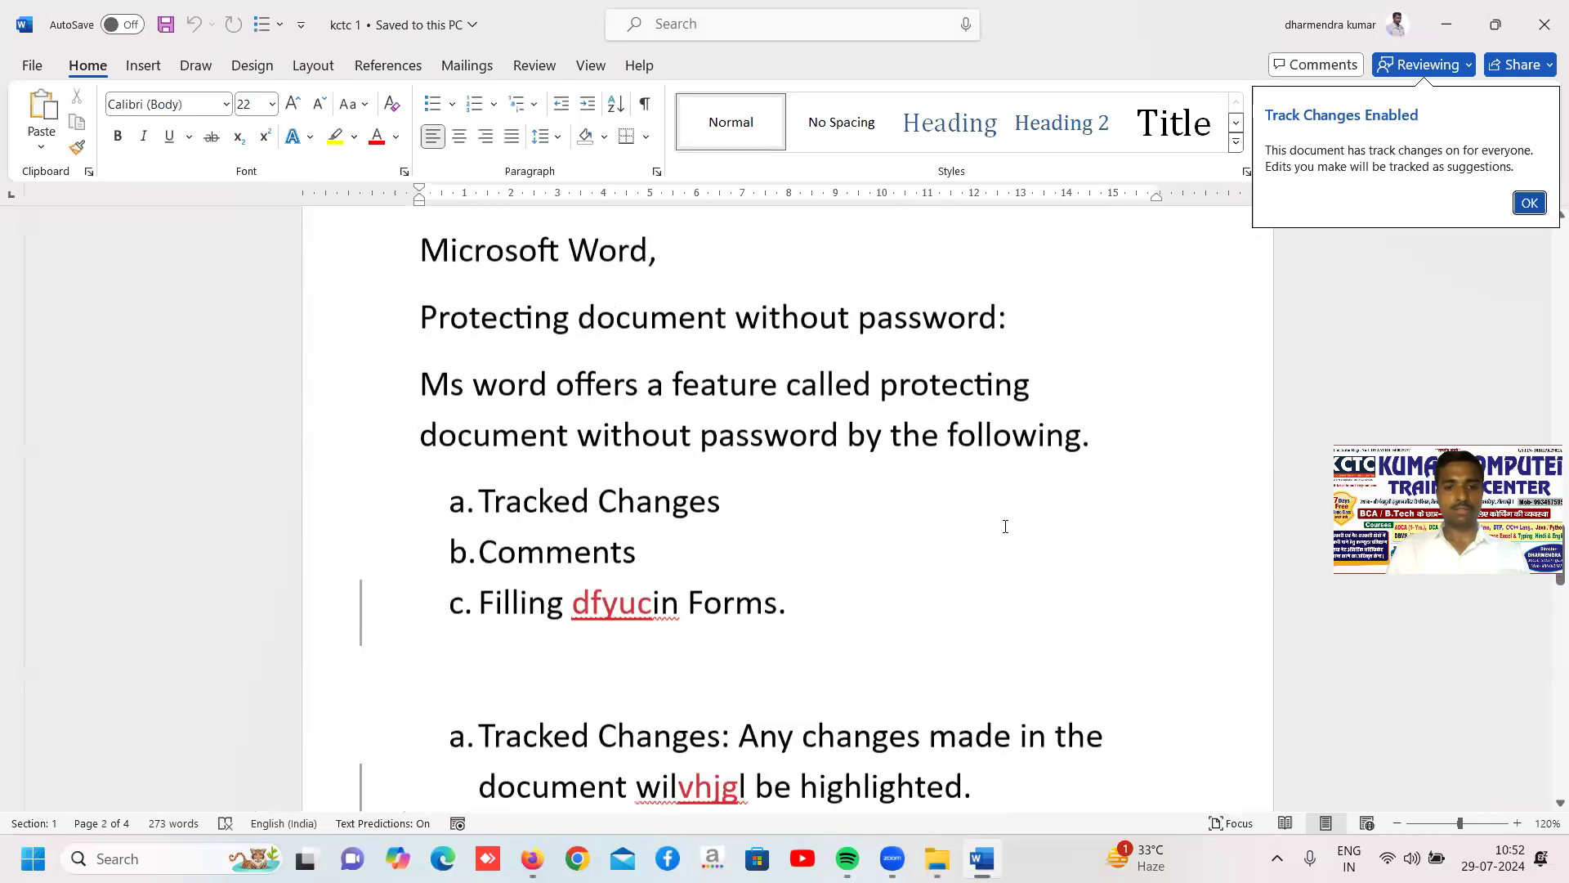
{"action": "scroll", "coordinate": [1005, 526], "scroll_direction": "down", "scroll_amount": 10}
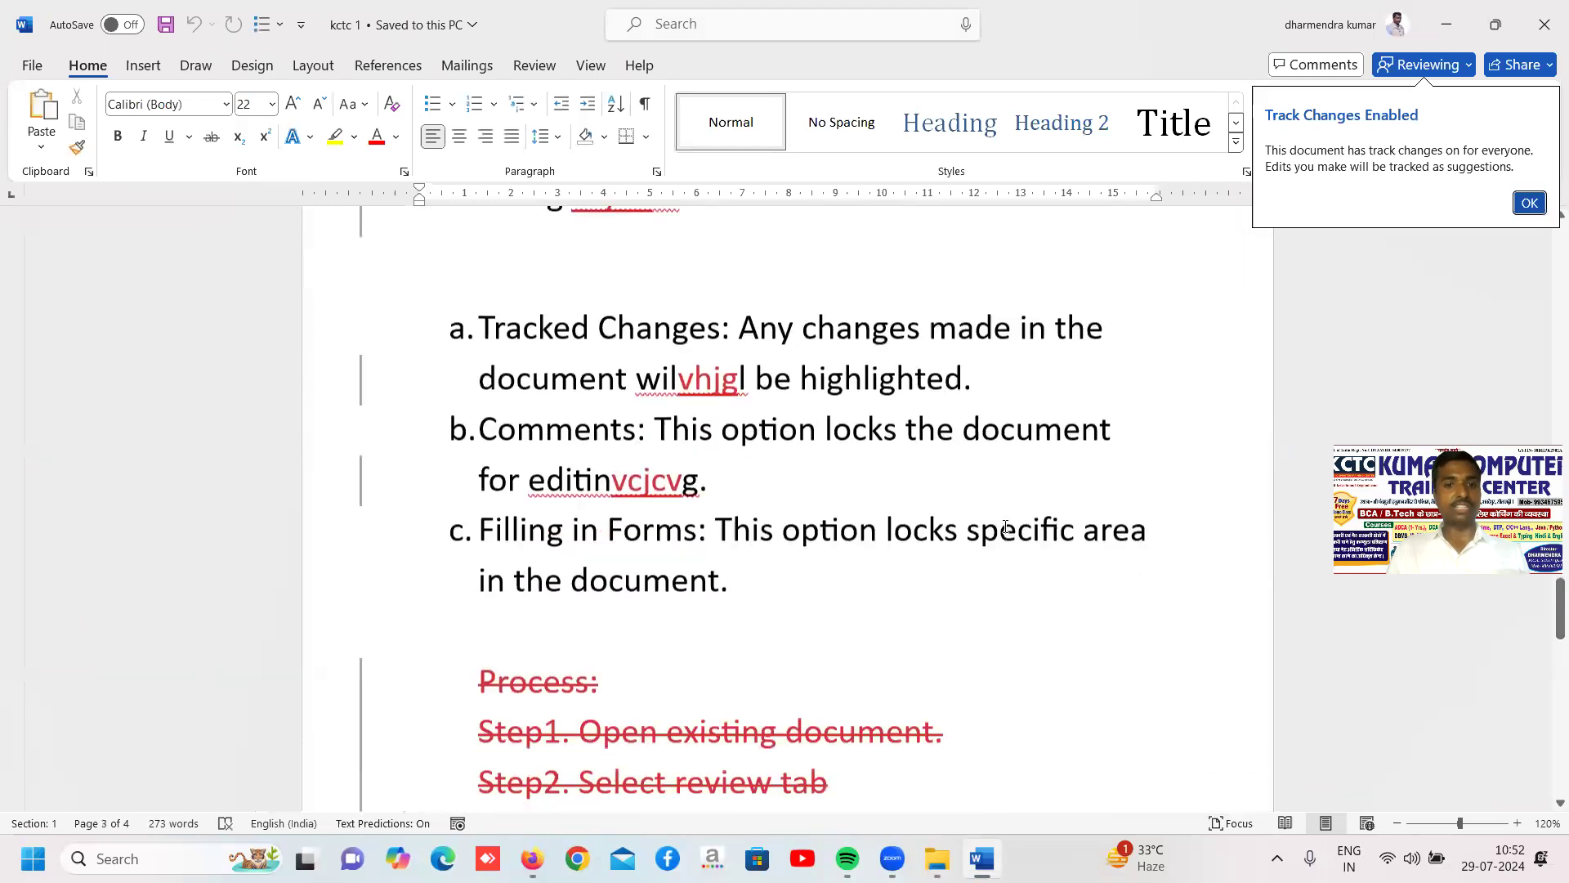
{"action": "scroll", "coordinate": [1006, 526], "scroll_direction": "down", "scroll_amount": 2}
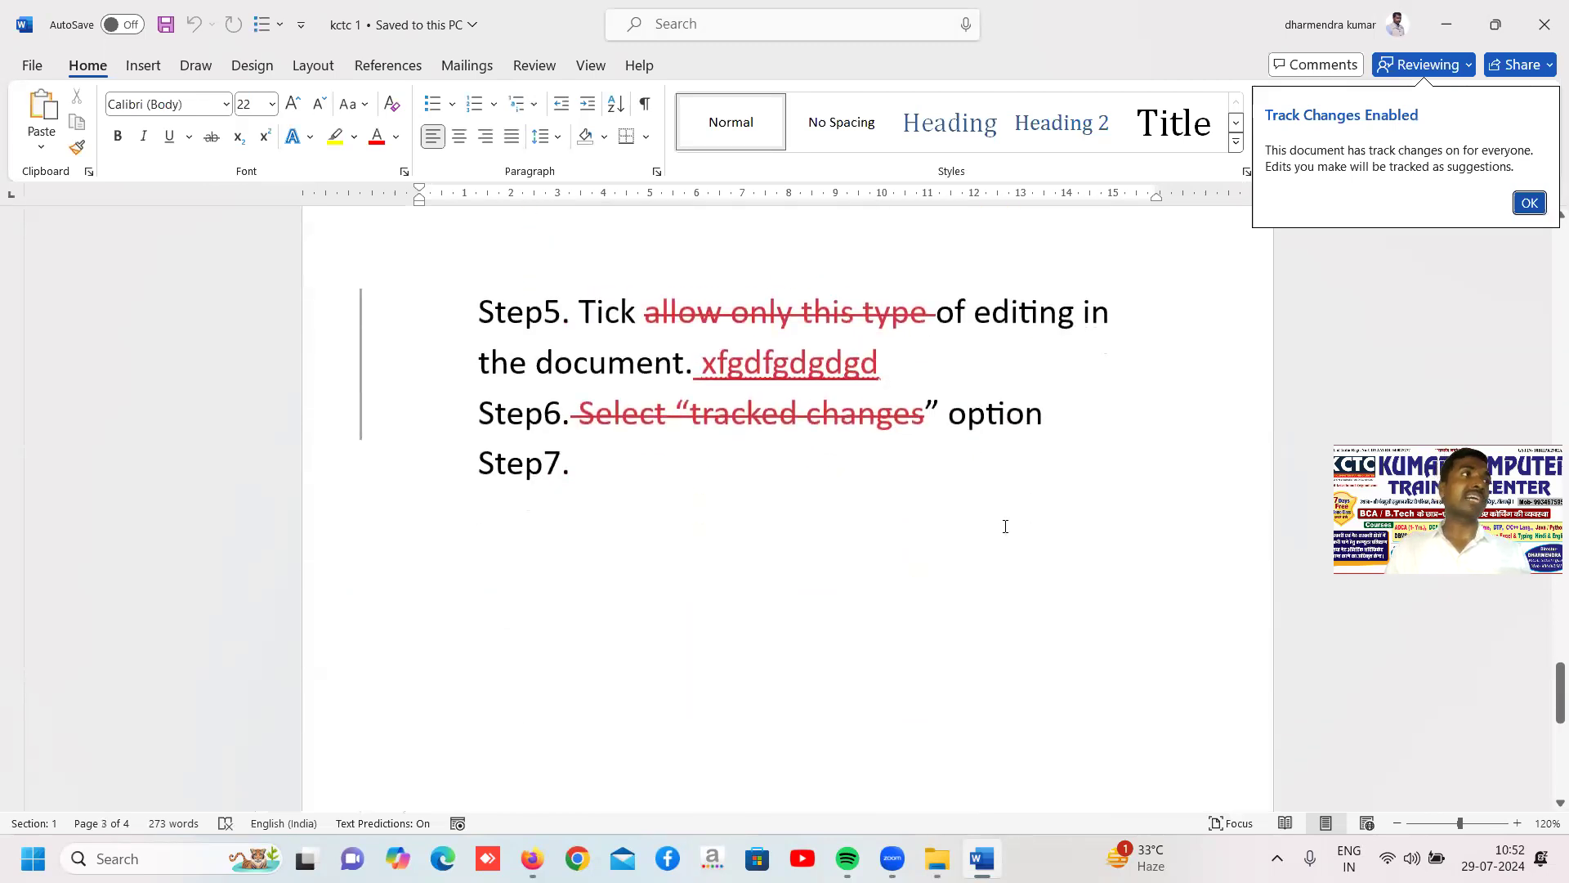
{"action": "scroll", "coordinate": [1006, 526], "scroll_direction": "up", "scroll_amount": 5}
{"action": "scroll", "coordinate": [1005, 526], "scroll_direction": "up", "scroll_amount": 3}
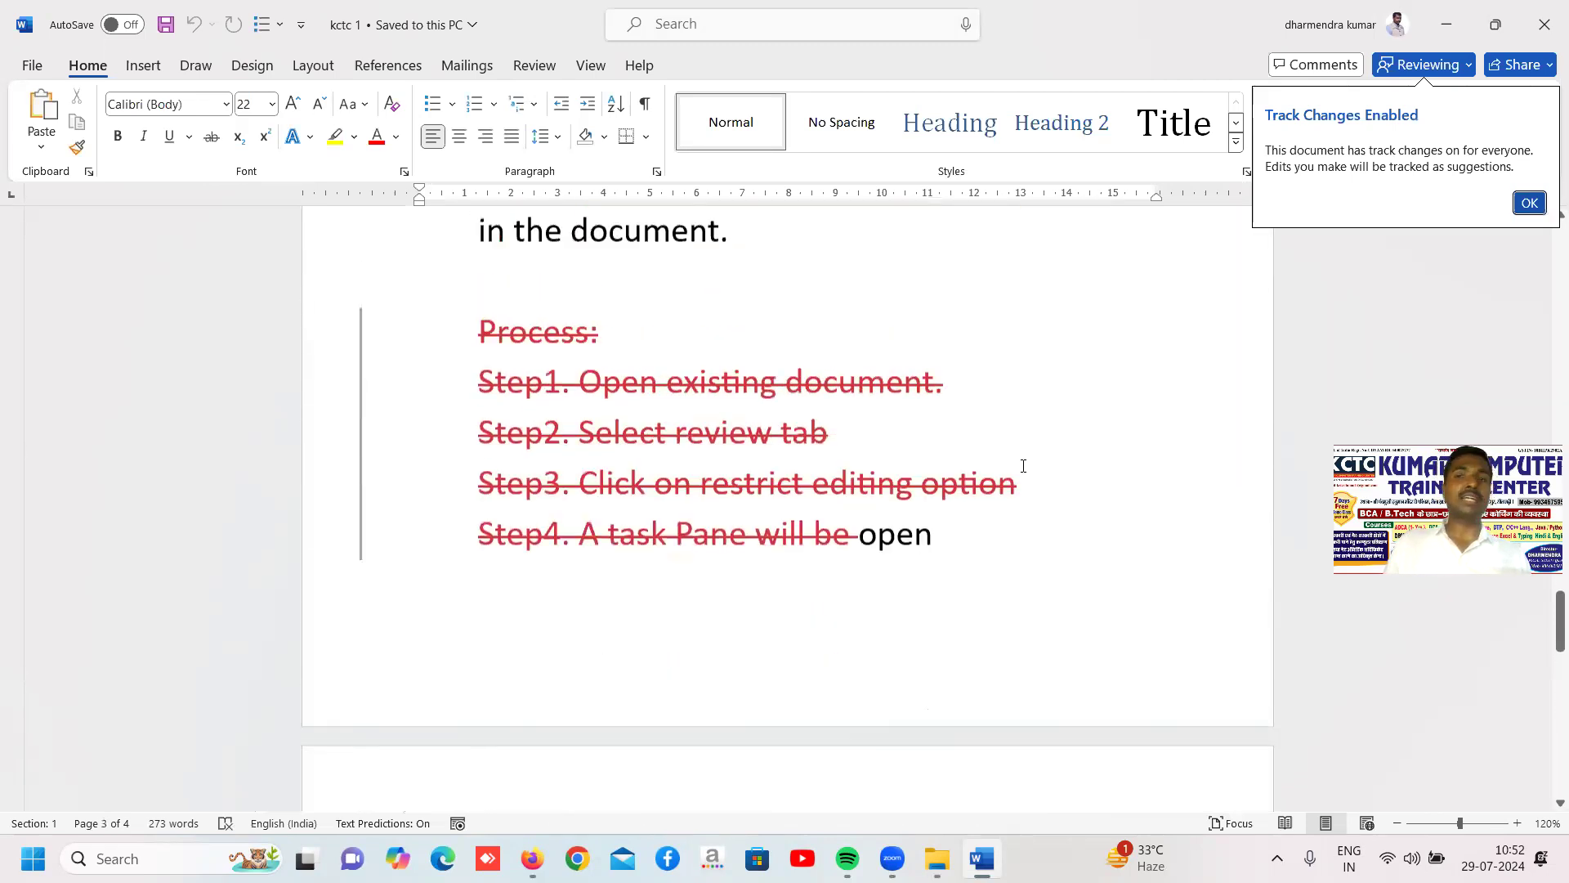
{"action": "left_click", "coordinate": [1525, 206]}
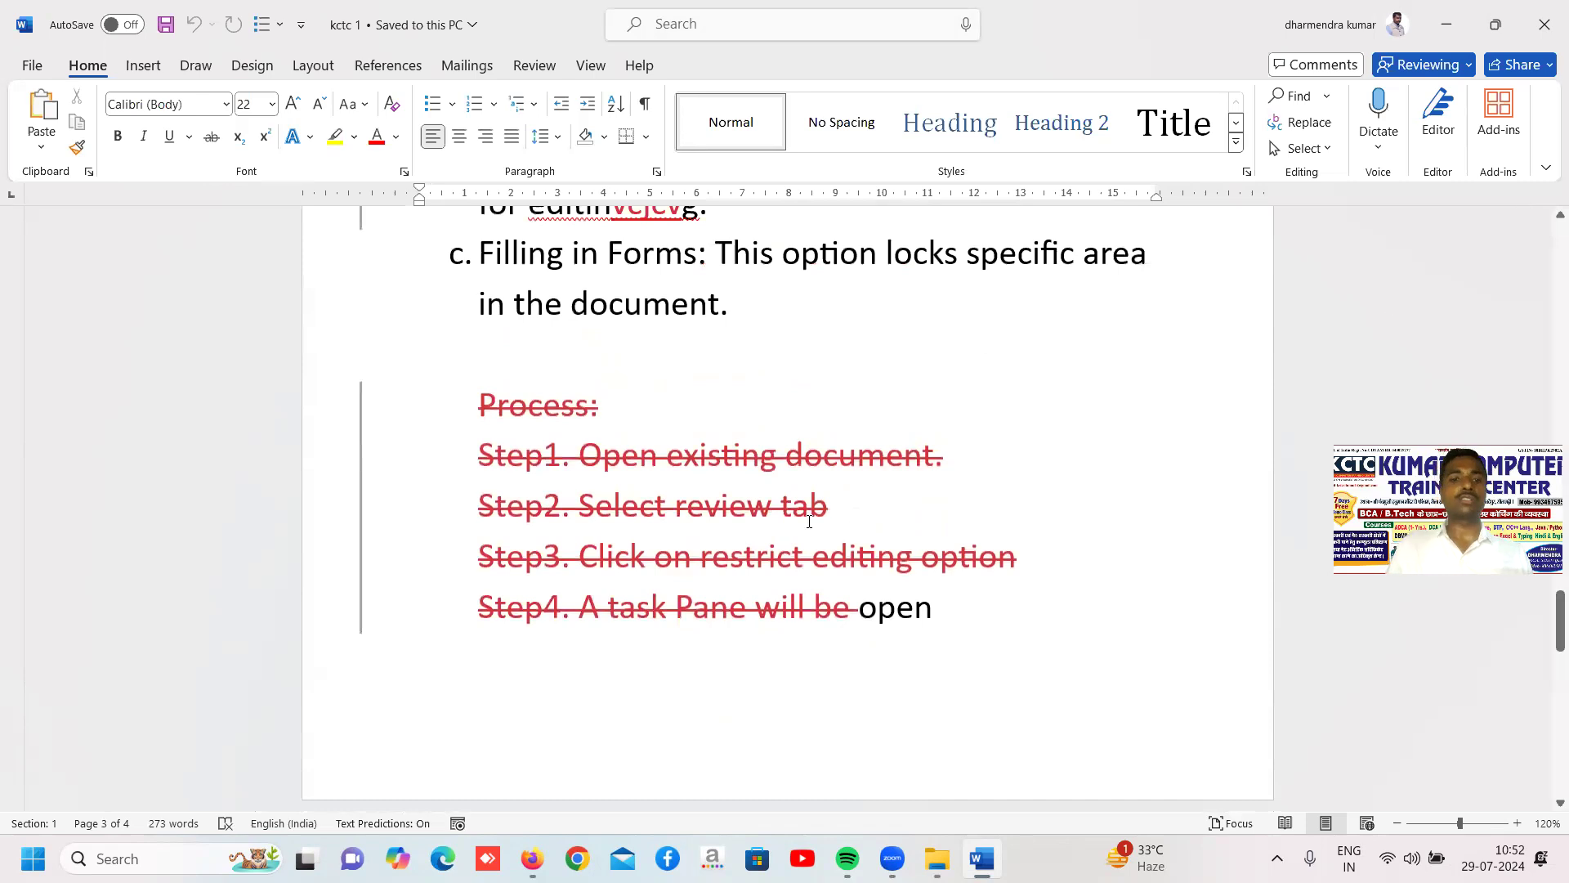
{"action": "scroll", "coordinate": [810, 520], "scroll_direction": "up", "scroll_amount": 2}
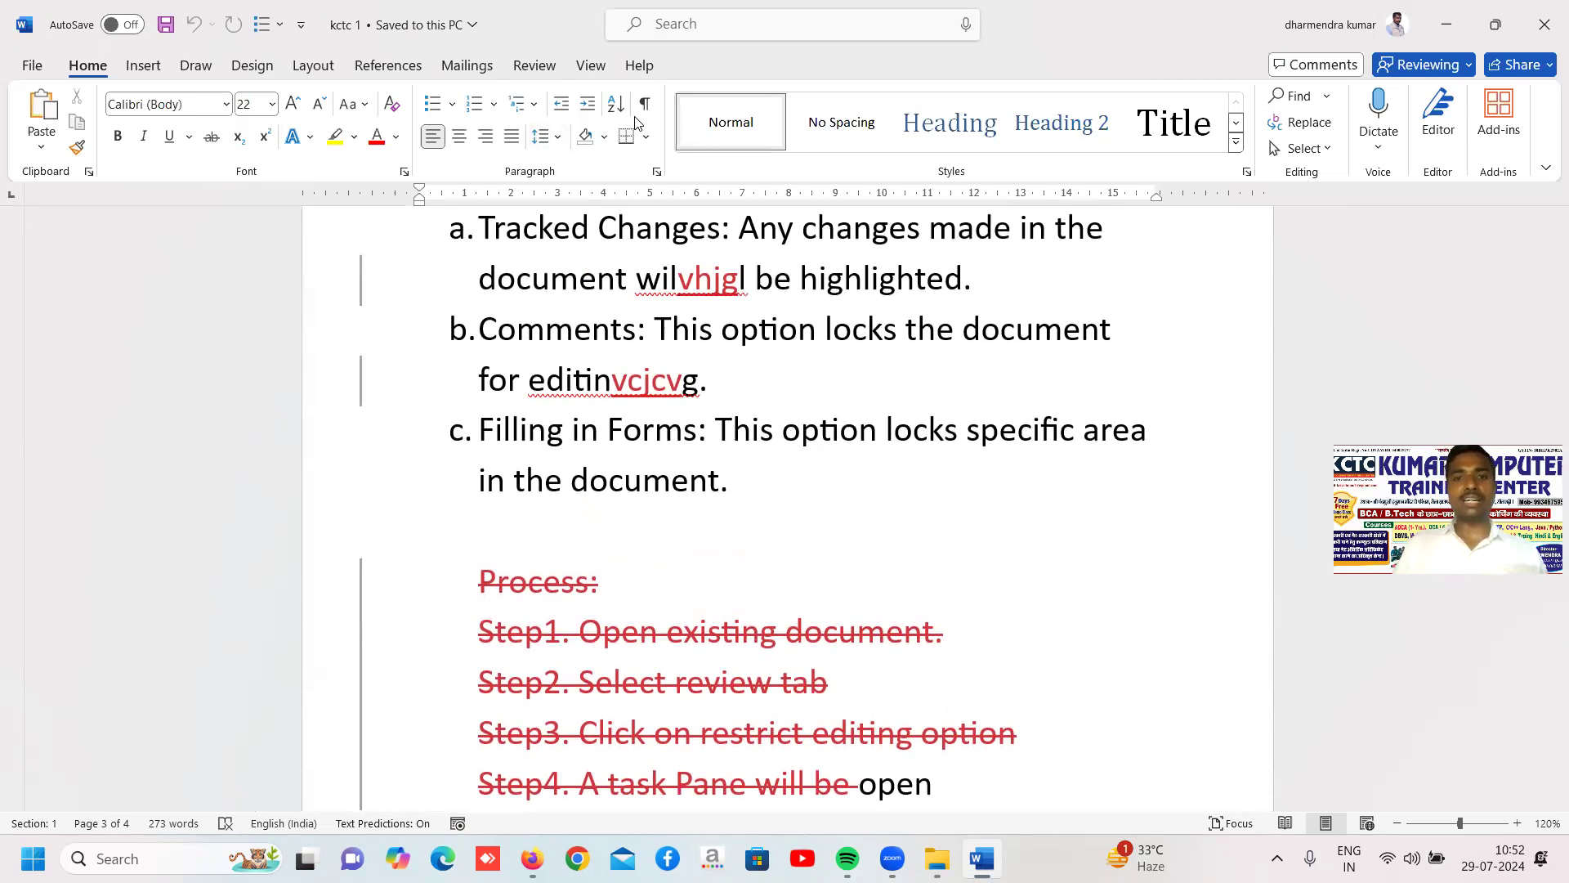
Check which Track Changes options are available in the protected document, without choosing one
{"action": "left_click", "coordinate": [530, 73]}
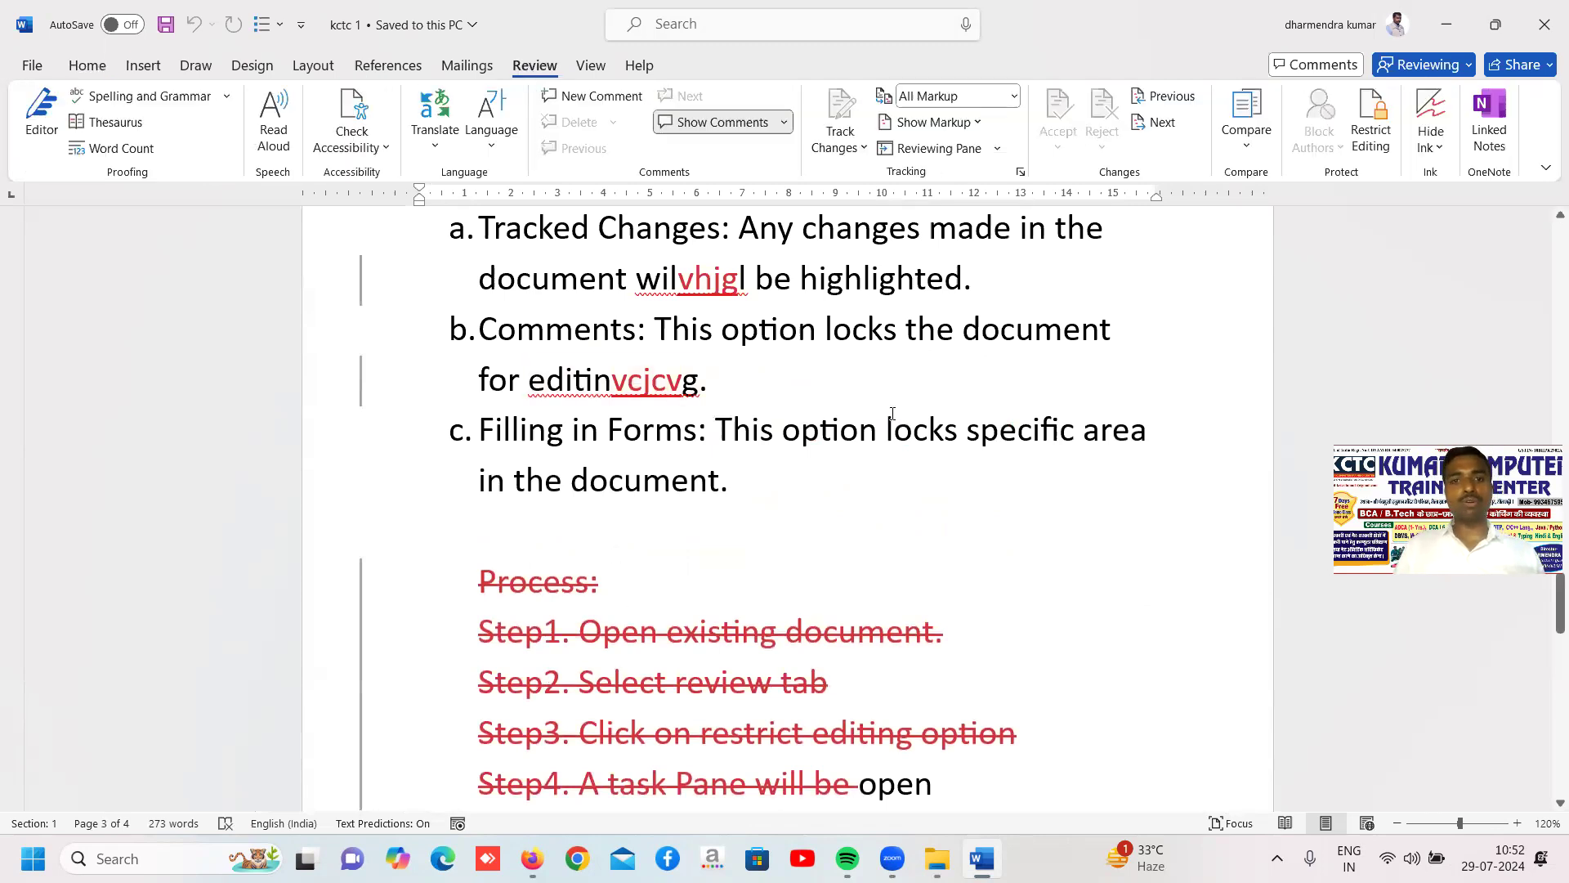
{"action": "left_click", "coordinate": [860, 149]}
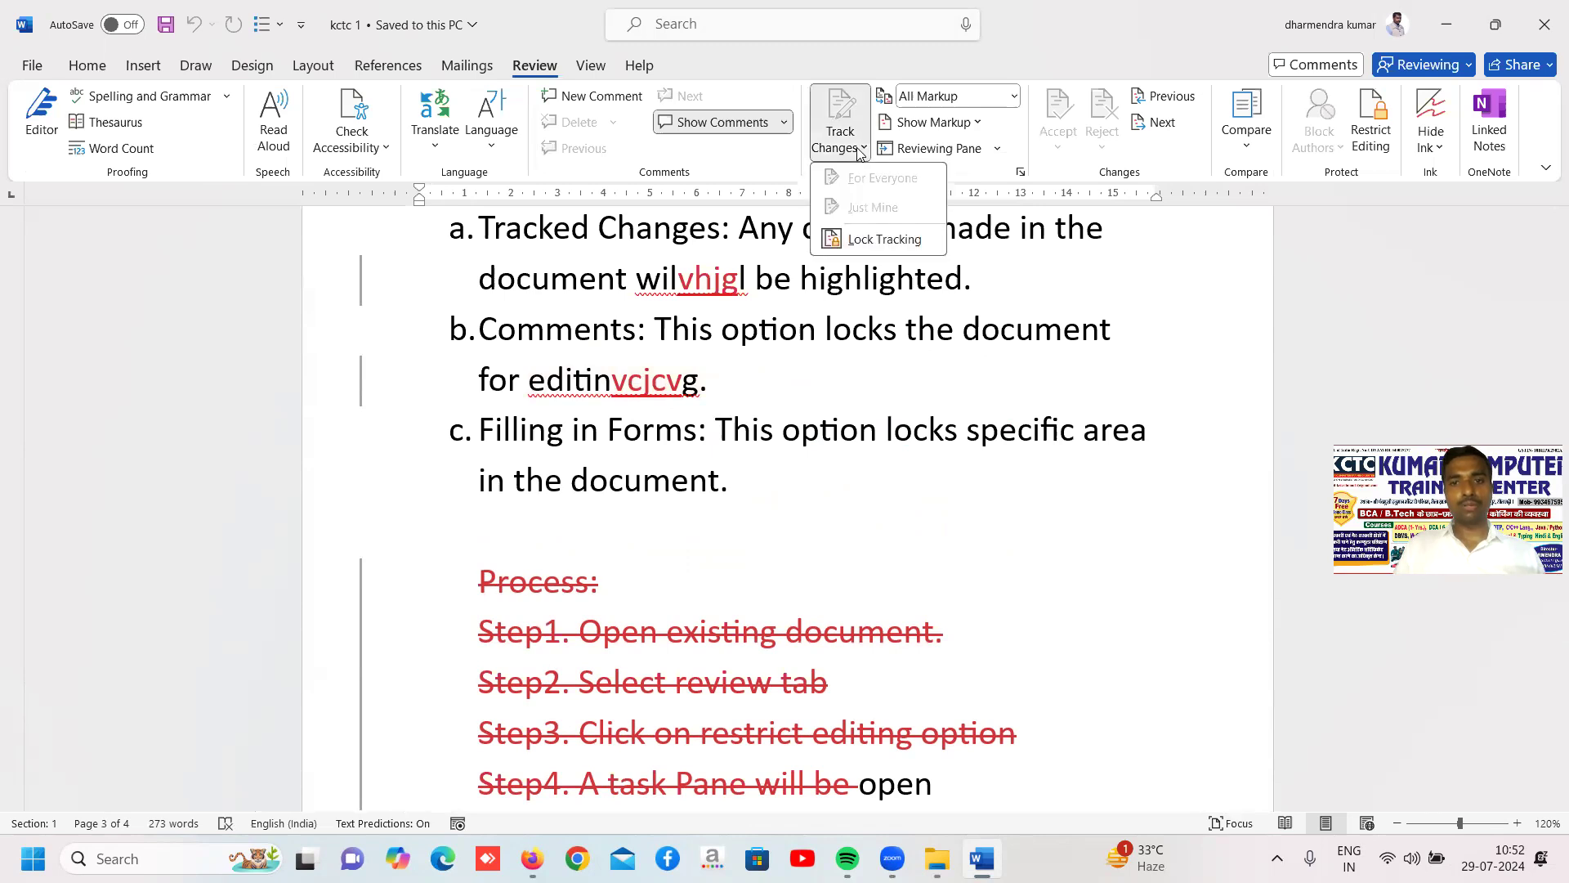
{"action": "left_click", "coordinate": [1039, 34]}
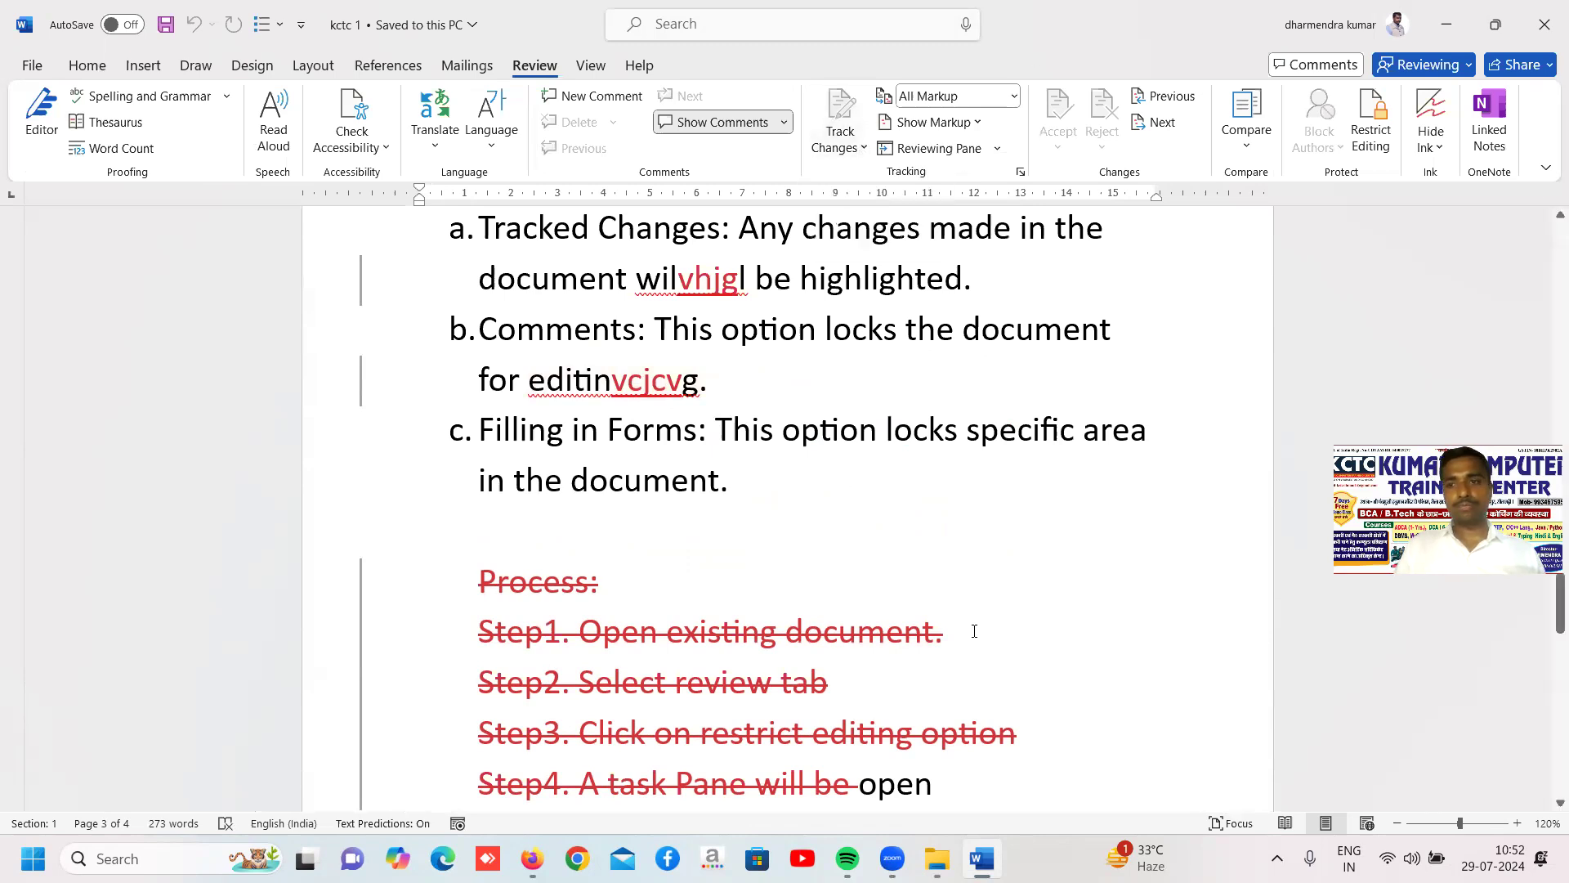
Show the editing restrictions and insert the test text "fghjhb" within "document" in heading a and "hjjgjjg" within "unauthorised" on page 1
{"action": "left_click", "coordinate": [1378, 137]}
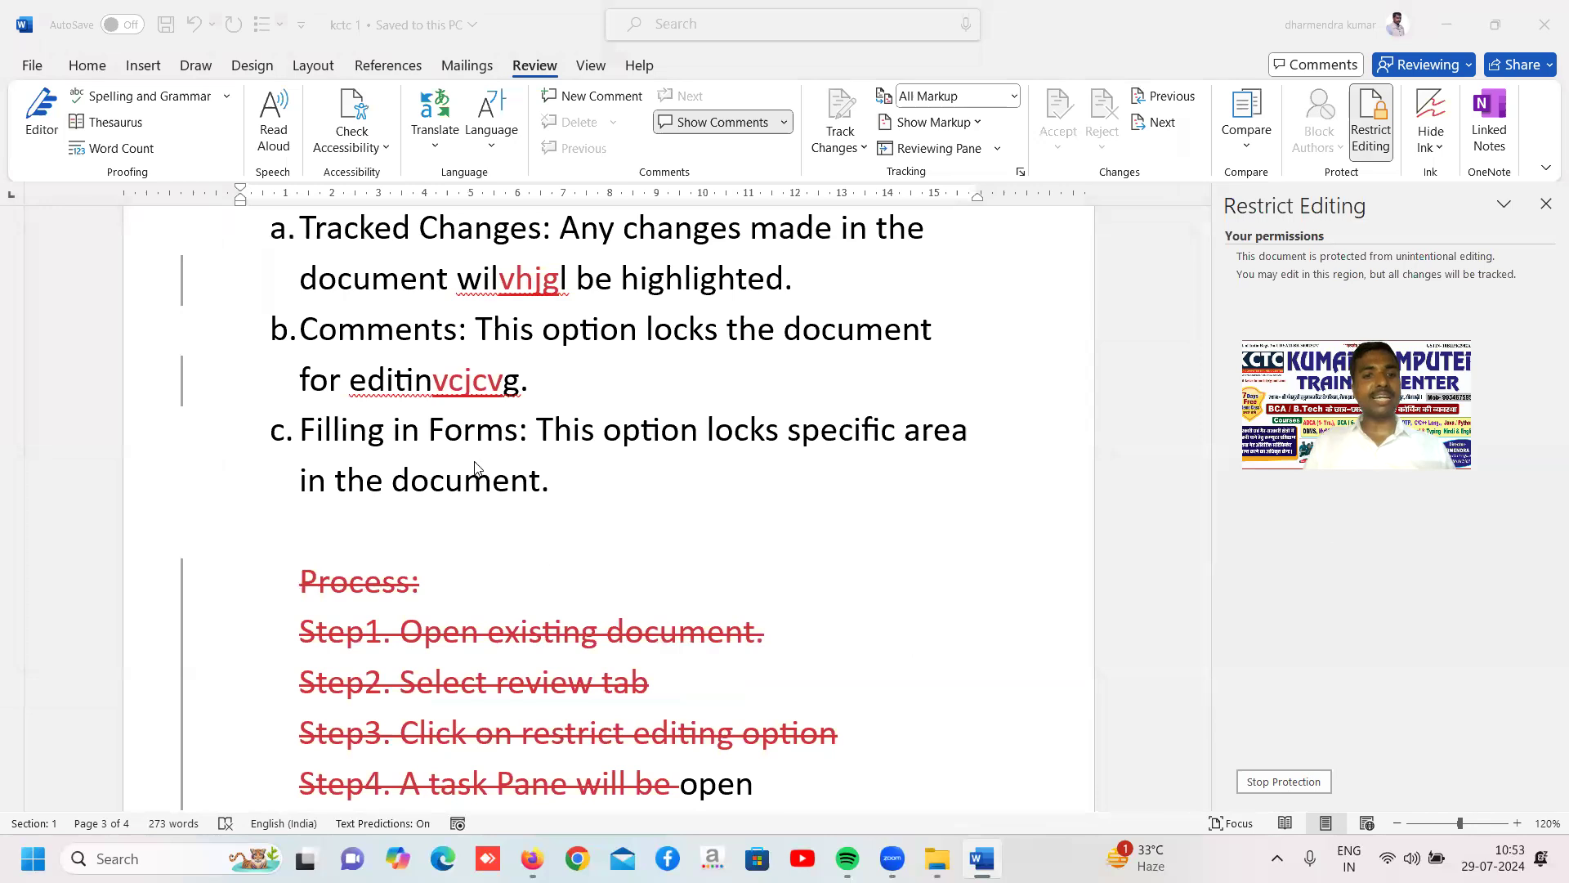
{"action": "left_click", "coordinate": [498, 469]}
{"action": "scroll", "coordinate": [503, 463], "scroll_direction": "up", "scroll_amount": 15}
{"action": "left_click", "coordinate": [505, 460]}
{"action": "type", "text": "fghj"}
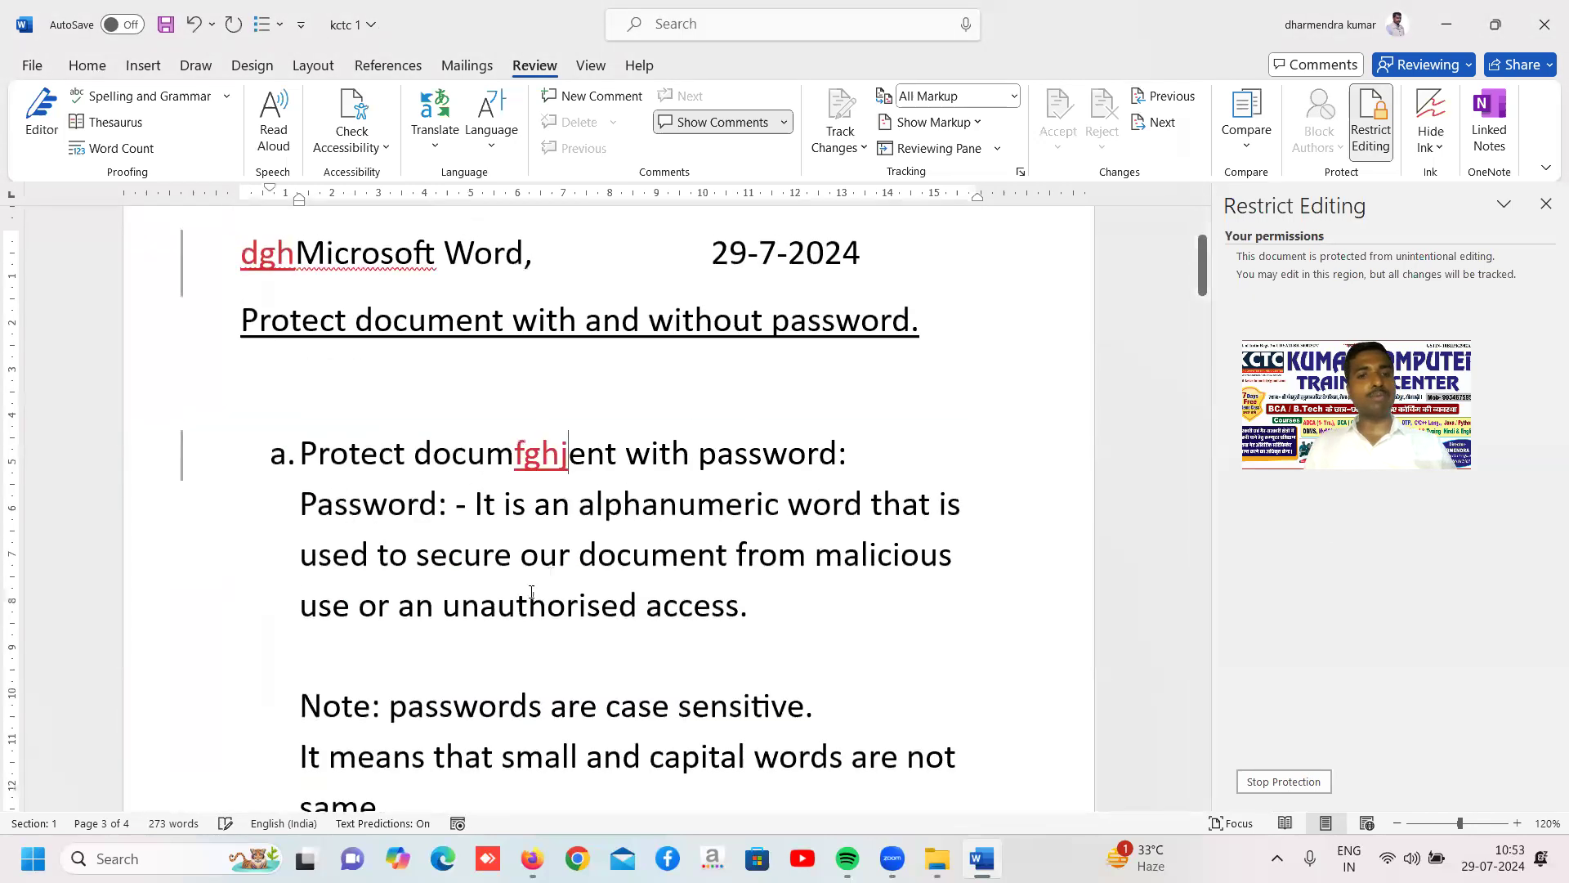
{"action": "type", "text": "hb"}
{"action": "left_click", "coordinate": [528, 605]}
{"action": "type", "text": "hjjgjjg"}
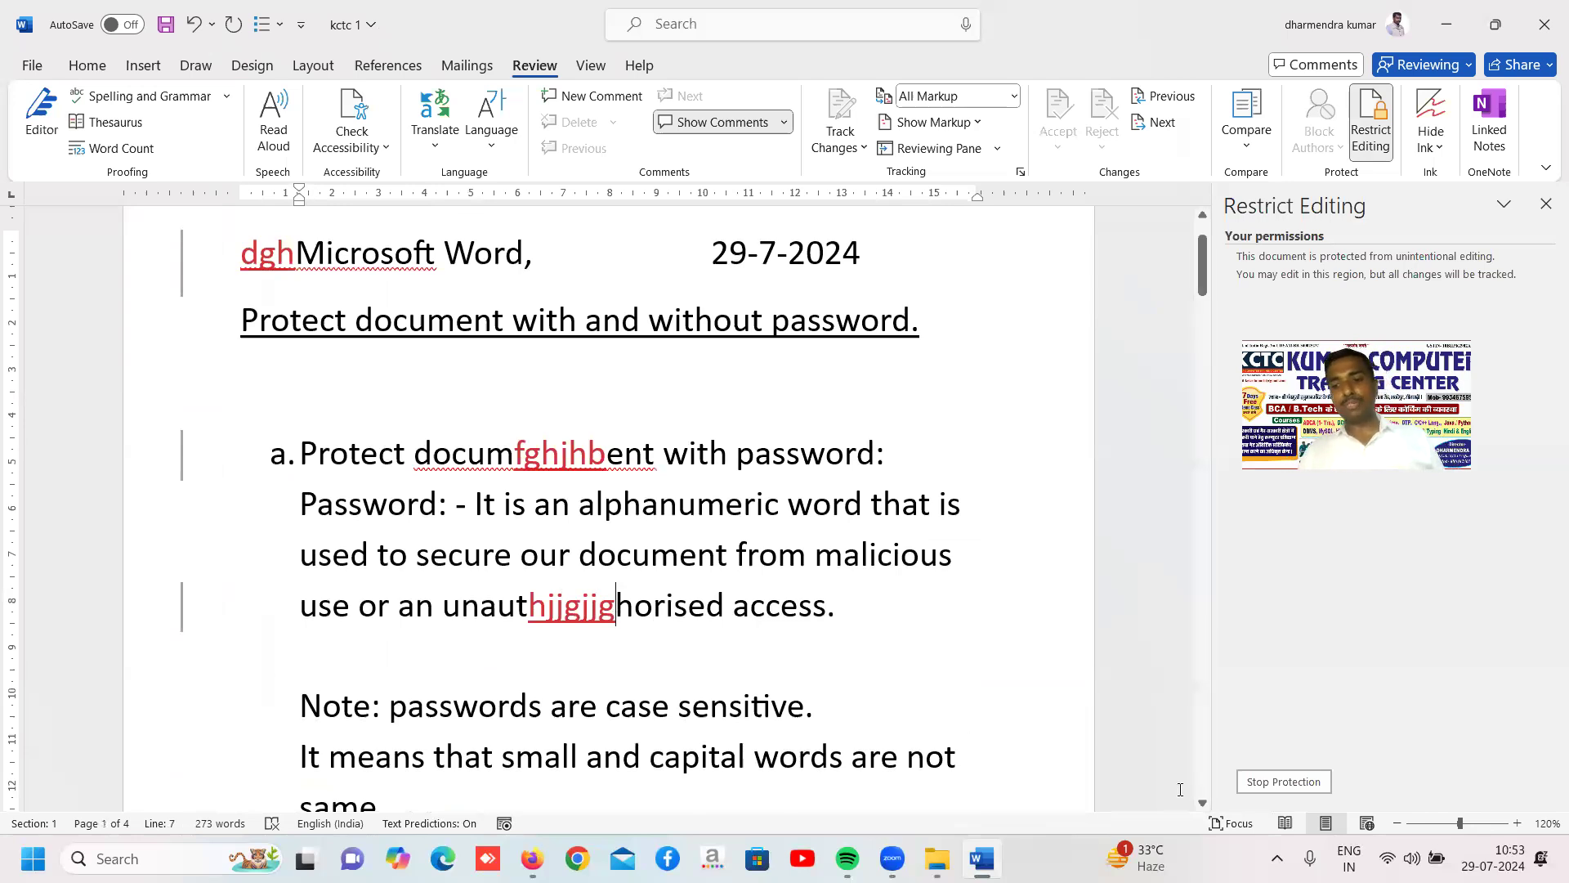
Stop the document's tracked-changes protection, reject all changes and stop tracking
{"action": "left_click", "coordinate": [1306, 784]}
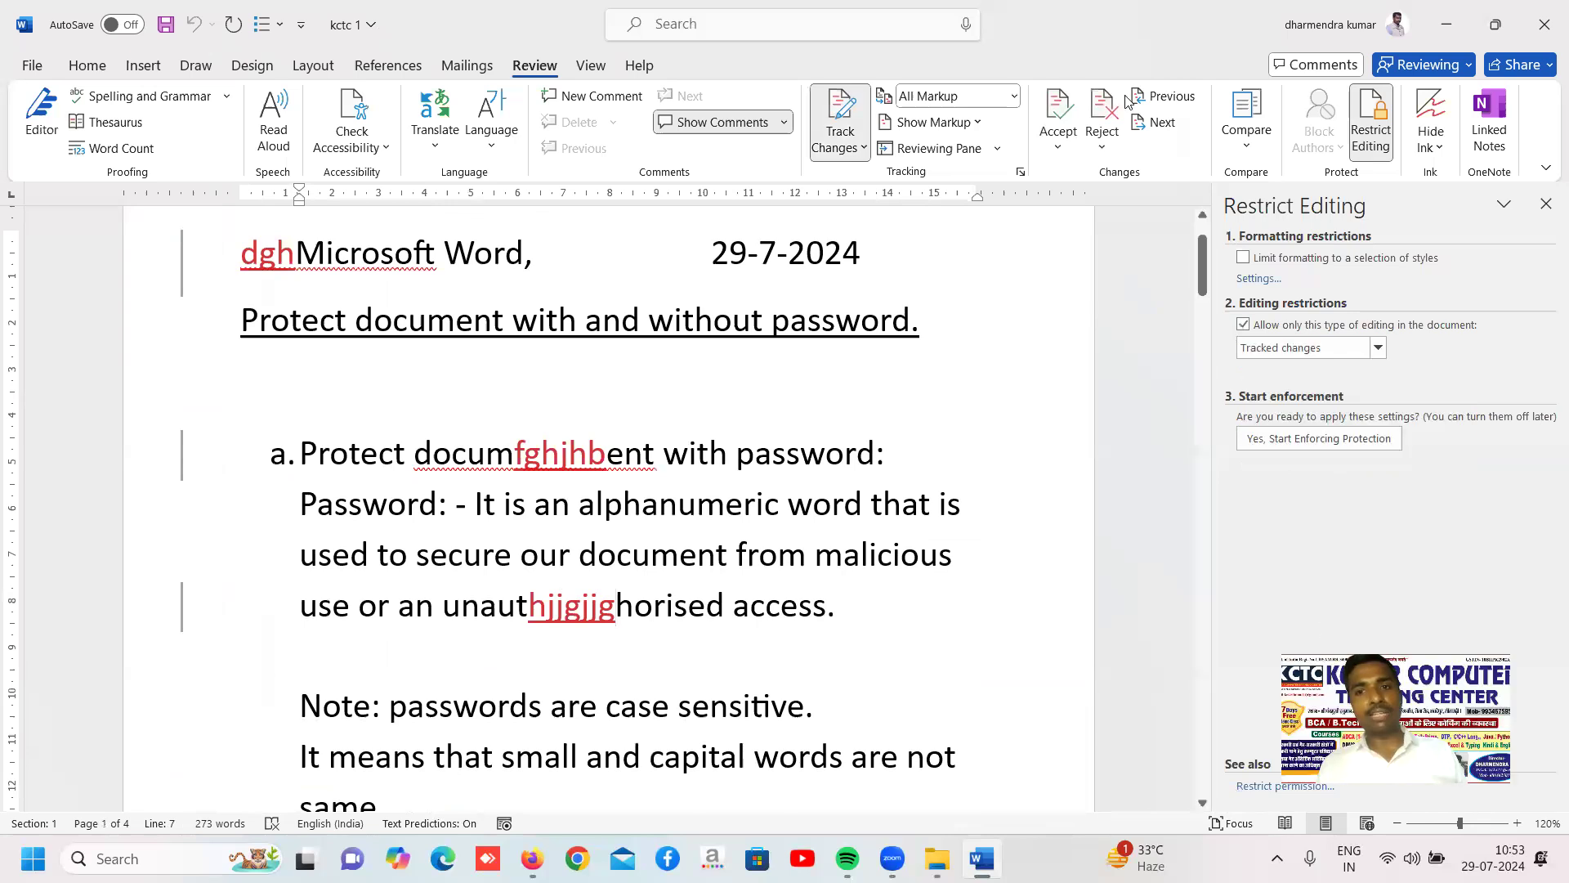
{"action": "left_click", "coordinate": [1103, 152]}
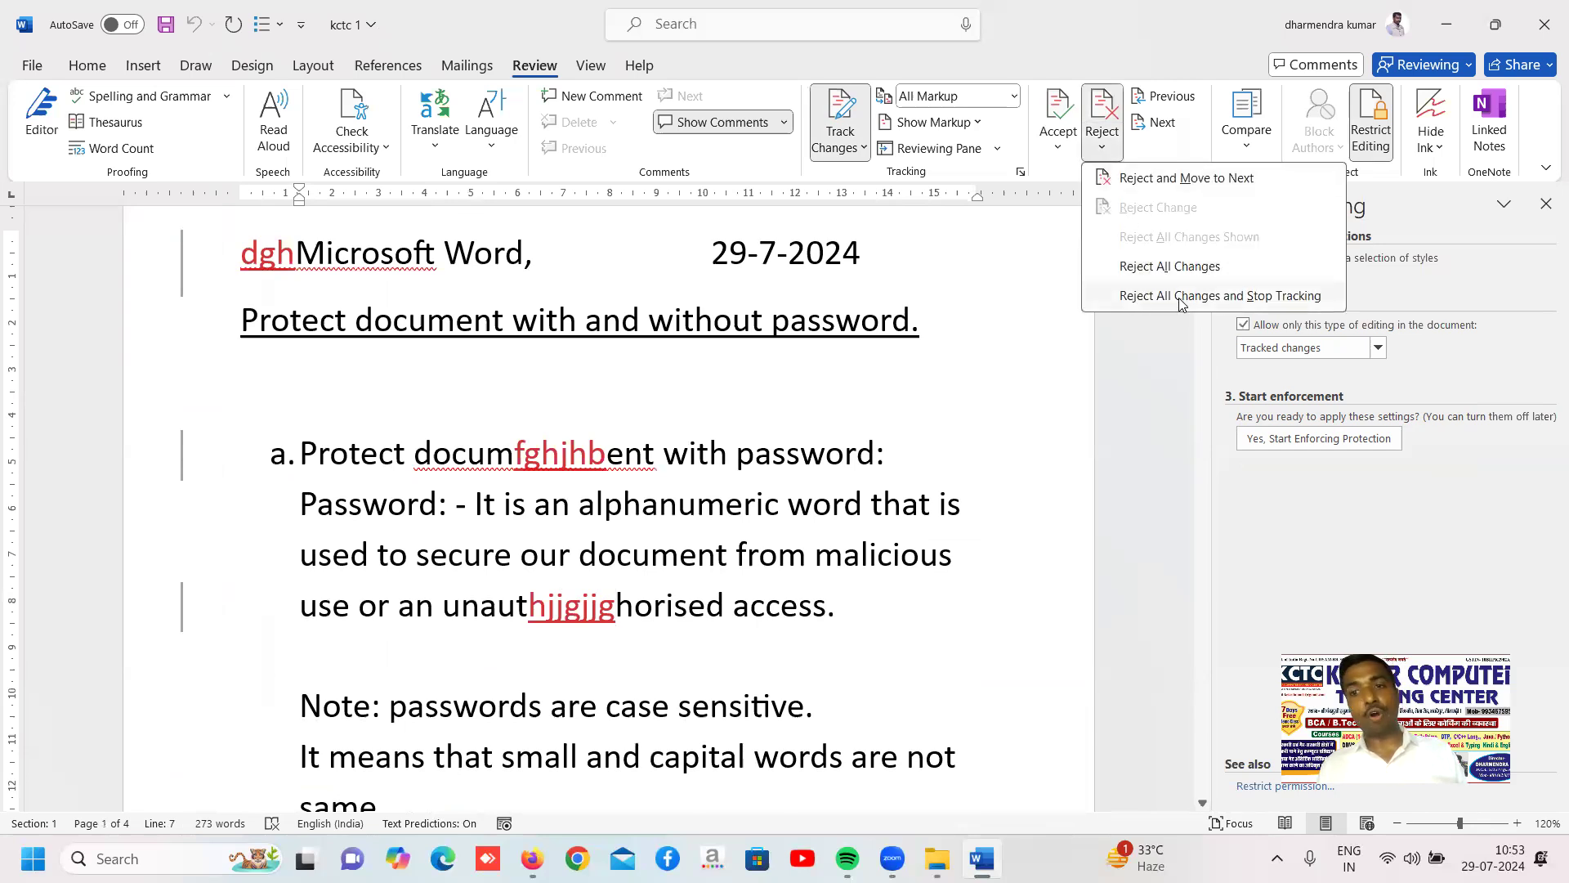
{"action": "left_click", "coordinate": [1289, 297]}
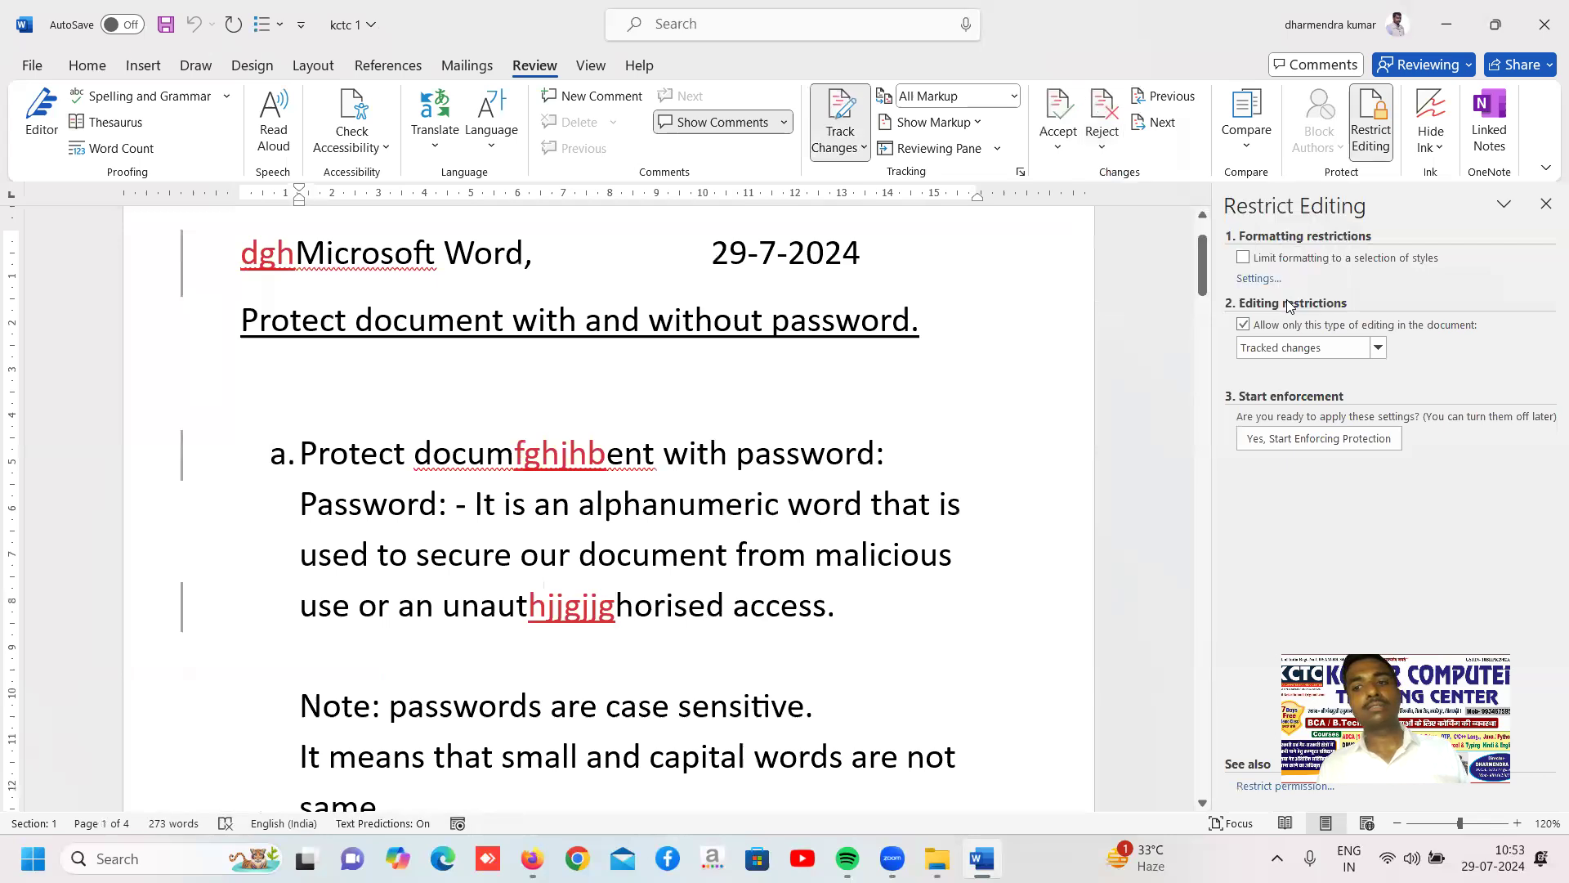
Look through all pages of the document to check the text after rejecting the tracked changes
{"action": "scroll", "coordinate": [665, 340], "scroll_direction": "up", "scroll_amount": 2}
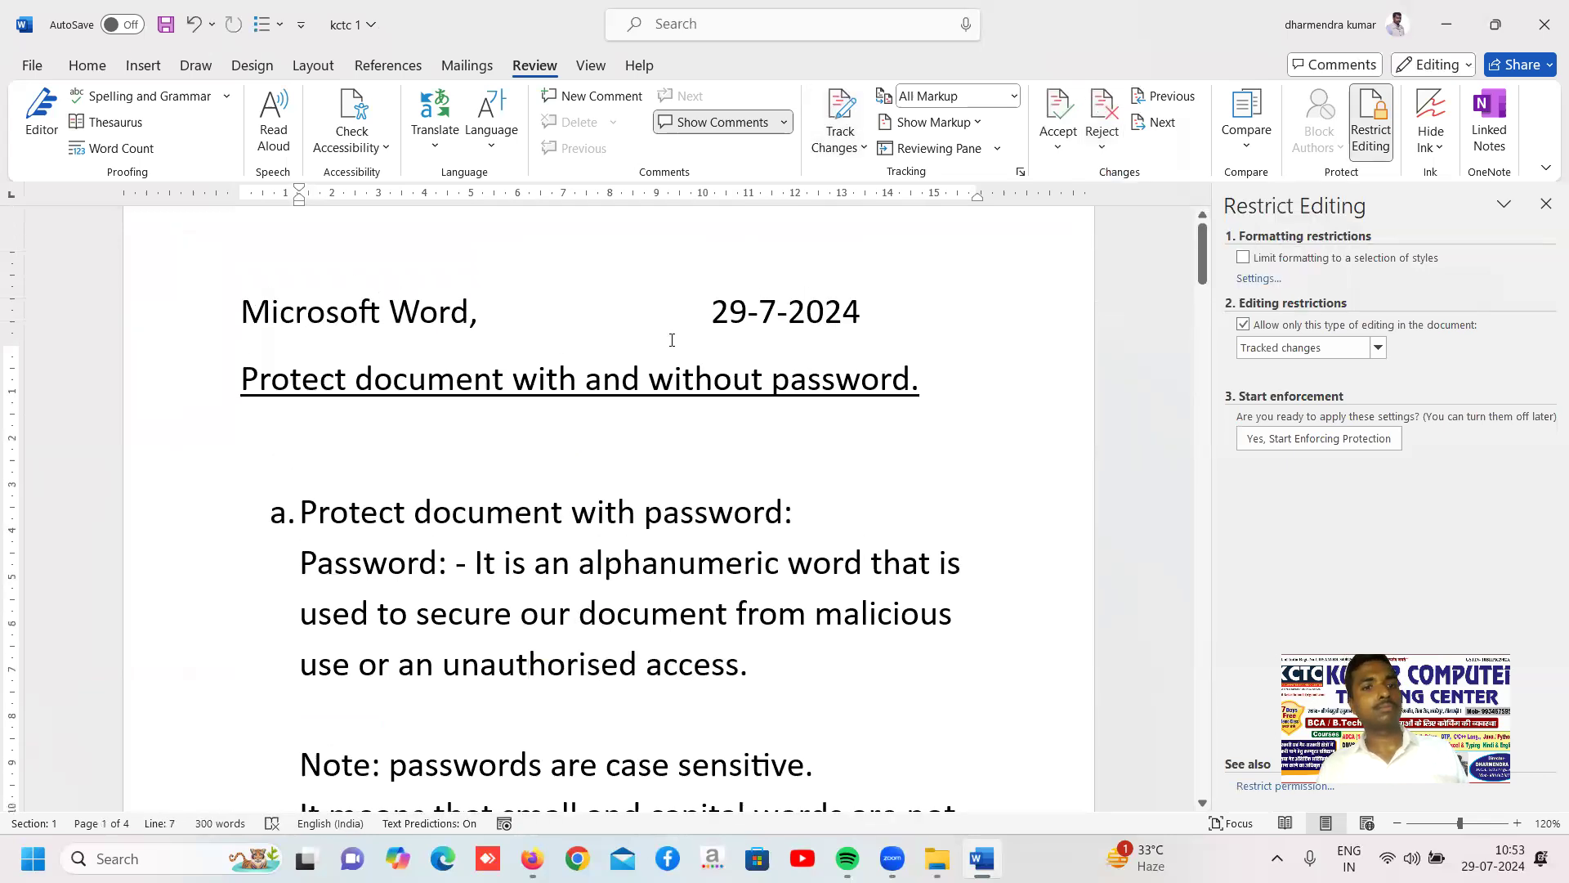
{"action": "scroll", "coordinate": [679, 406], "scroll_direction": "down", "scroll_amount": 10}
{"action": "scroll", "coordinate": [690, 416], "scroll_direction": "down", "scroll_amount": 20}
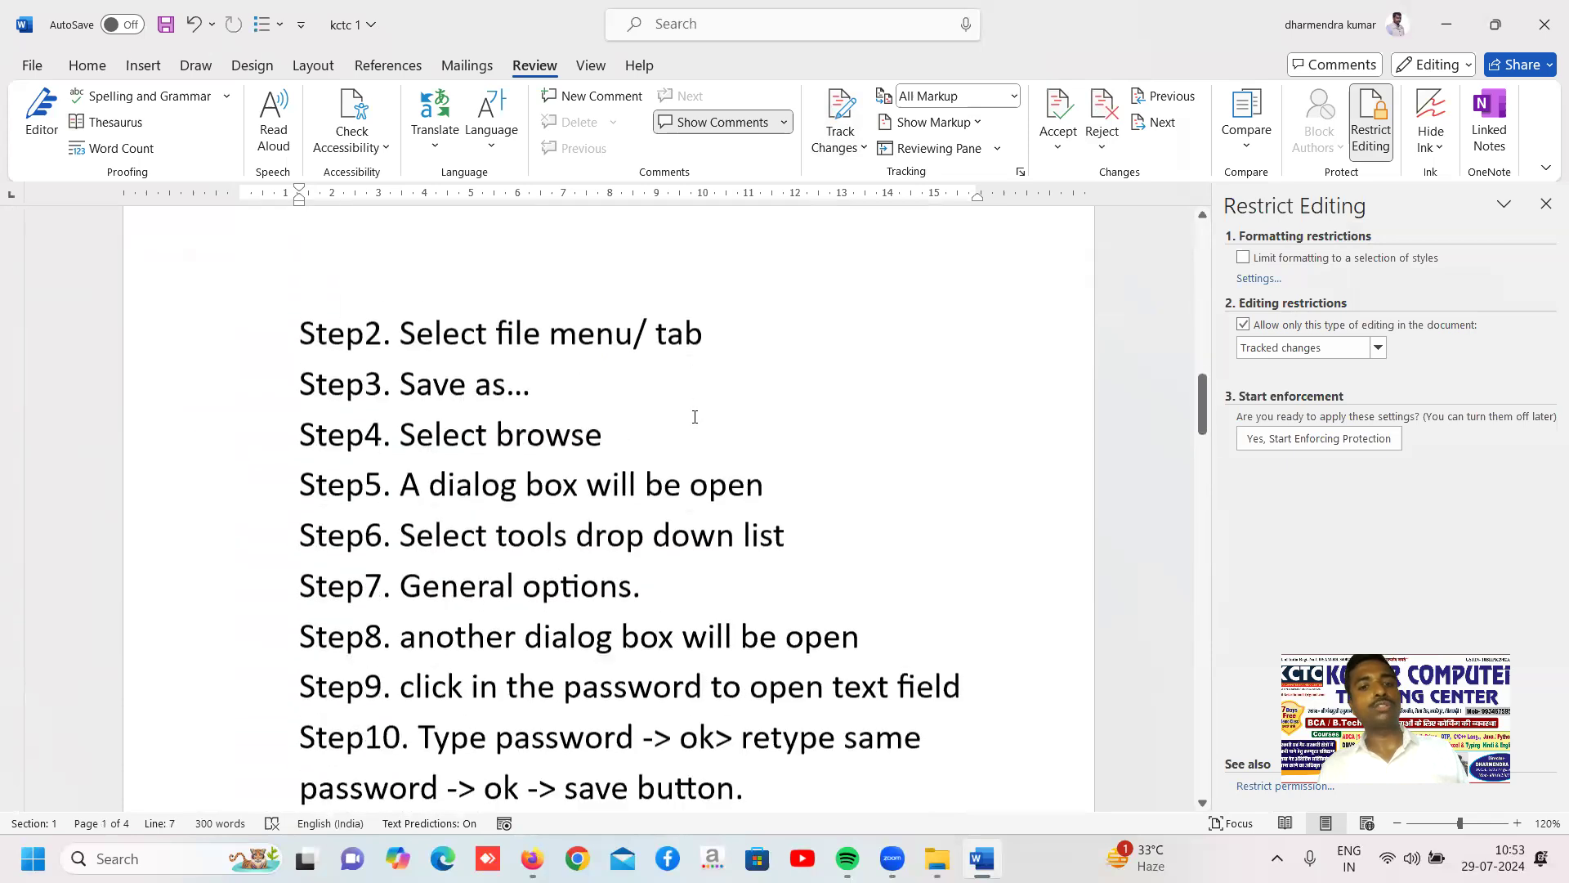
{"action": "scroll", "coordinate": [694, 417], "scroll_direction": "down", "scroll_amount": 15}
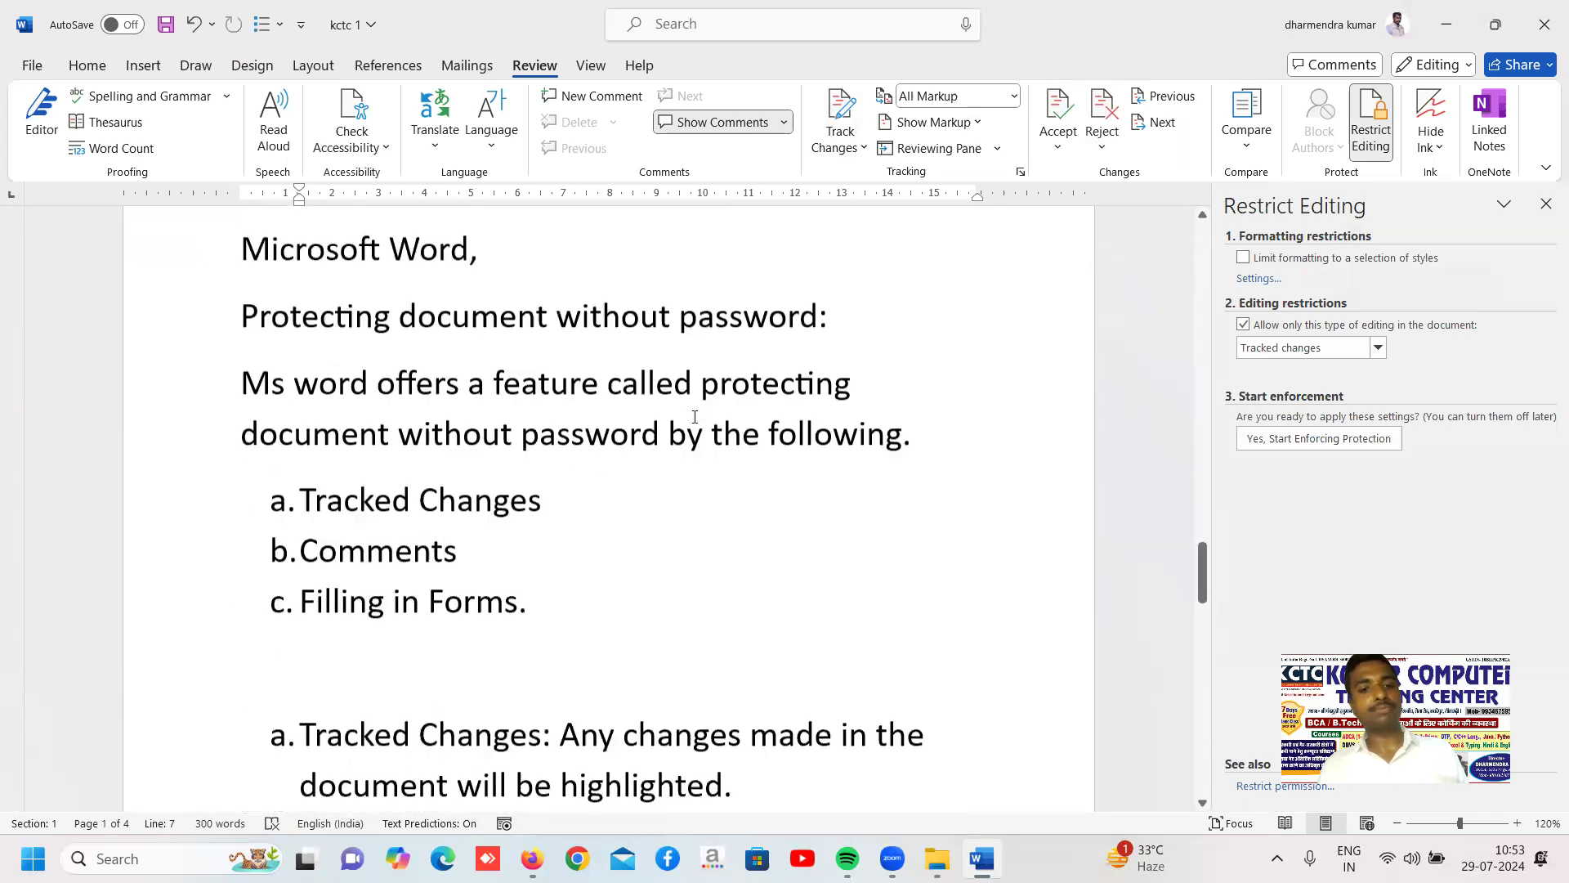
{"action": "scroll", "coordinate": [695, 417], "scroll_direction": "down", "scroll_amount": 3}
{"action": "scroll", "coordinate": [695, 417], "scroll_direction": "up", "scroll_amount": 7}
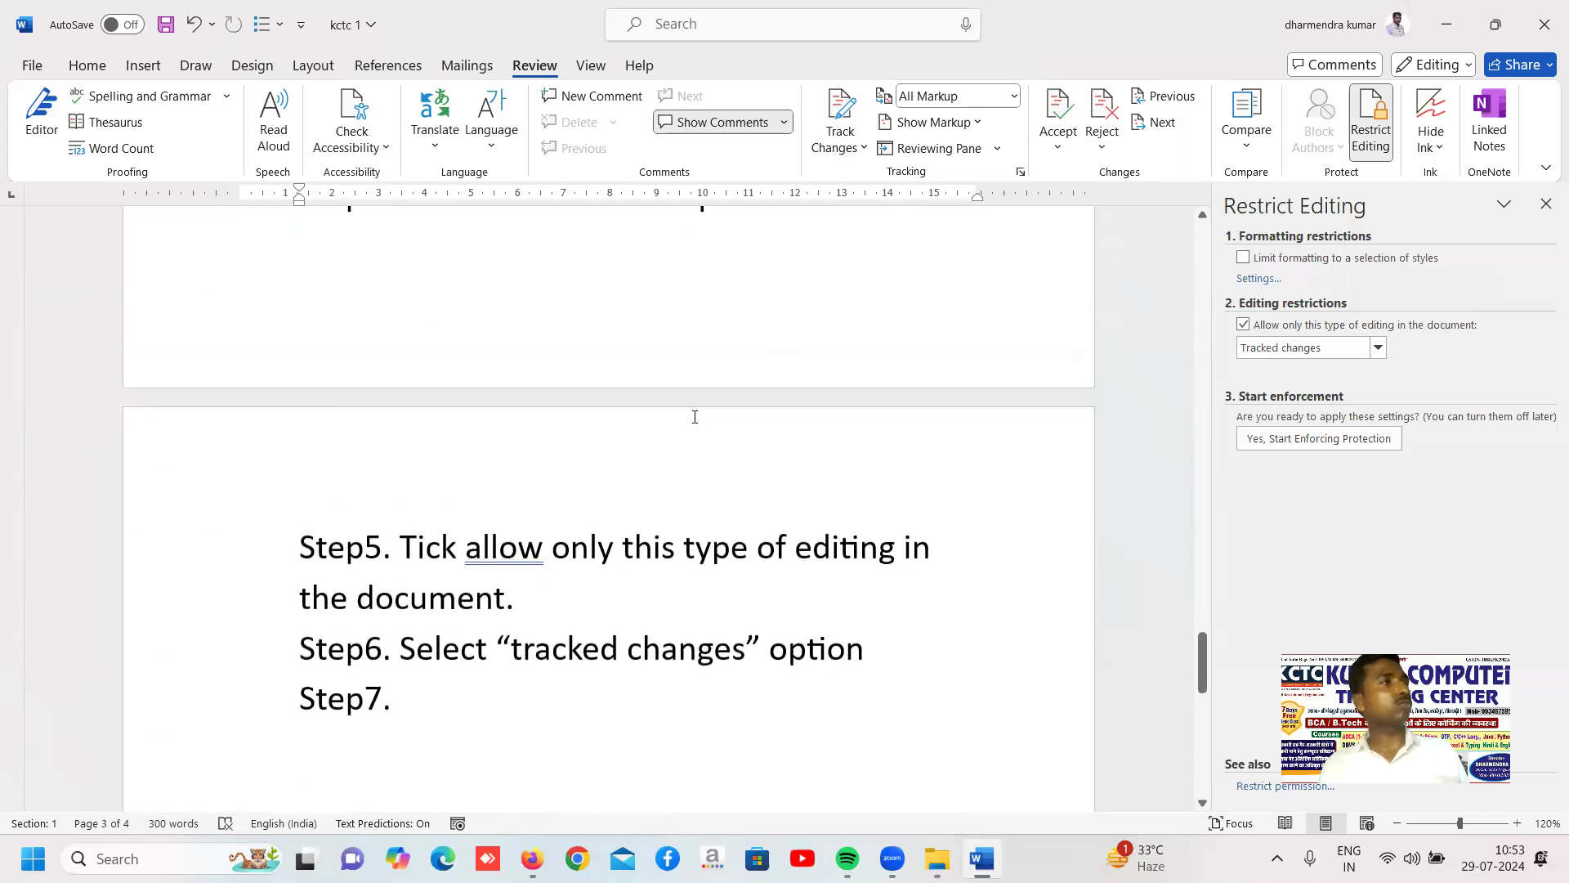
{"action": "scroll", "coordinate": [694, 417], "scroll_direction": "up", "scroll_amount": 6}
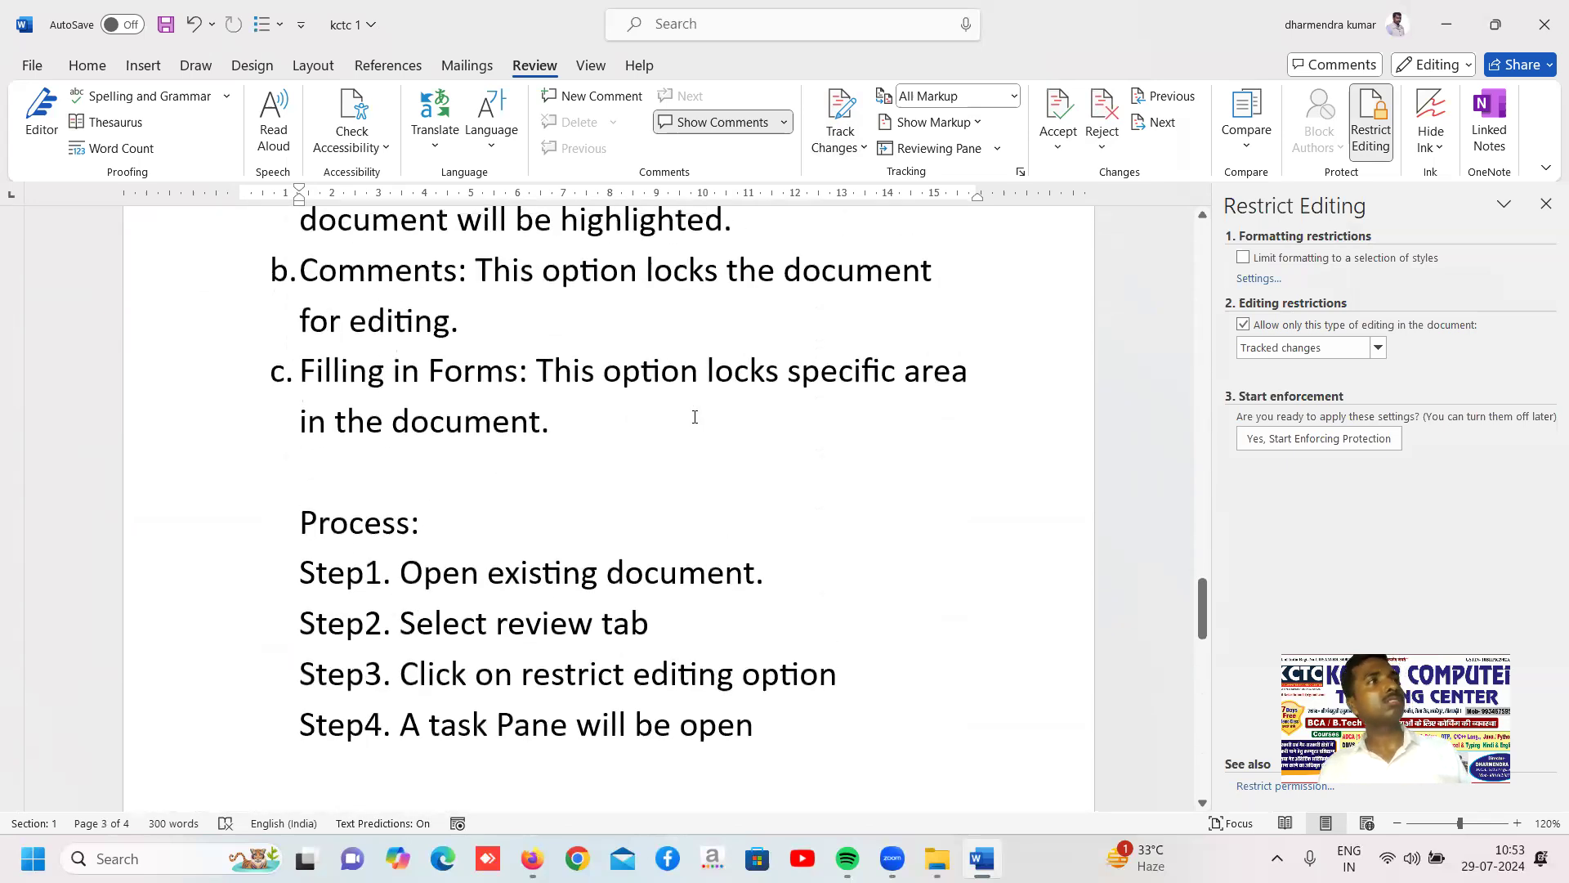
{"action": "scroll", "coordinate": [695, 417], "scroll_direction": "down", "scroll_amount": 3}
{"action": "scroll", "coordinate": [695, 416], "scroll_direction": "down", "scroll_amount": 2}
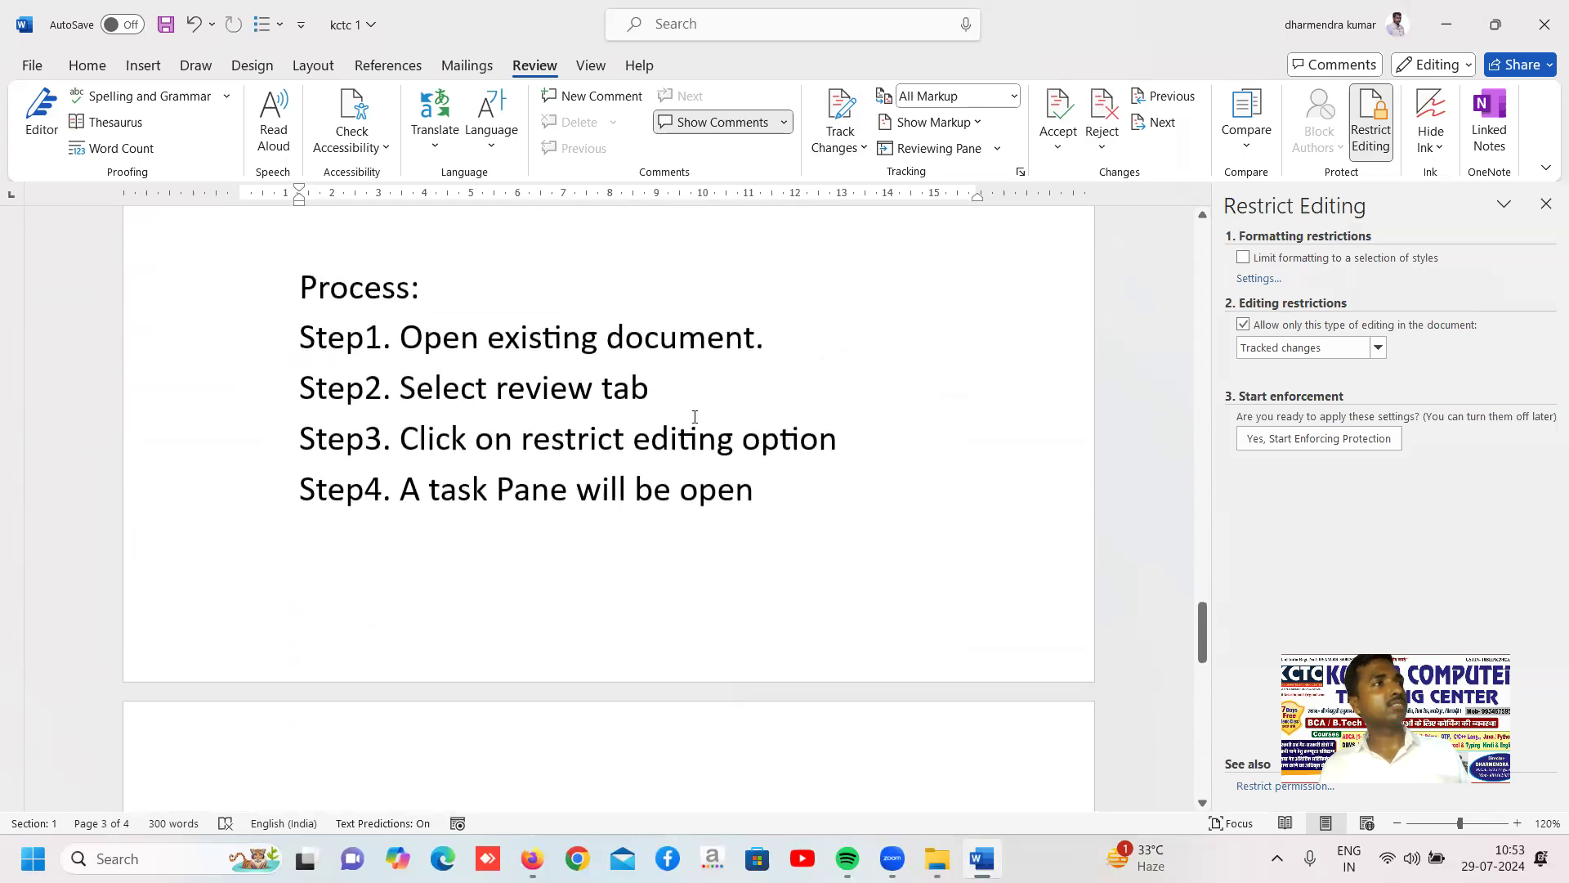
{"action": "scroll", "coordinate": [695, 417], "scroll_direction": "up", "scroll_amount": 1}
{"action": "scroll", "coordinate": [695, 417], "scroll_direction": "up", "scroll_amount": 2}
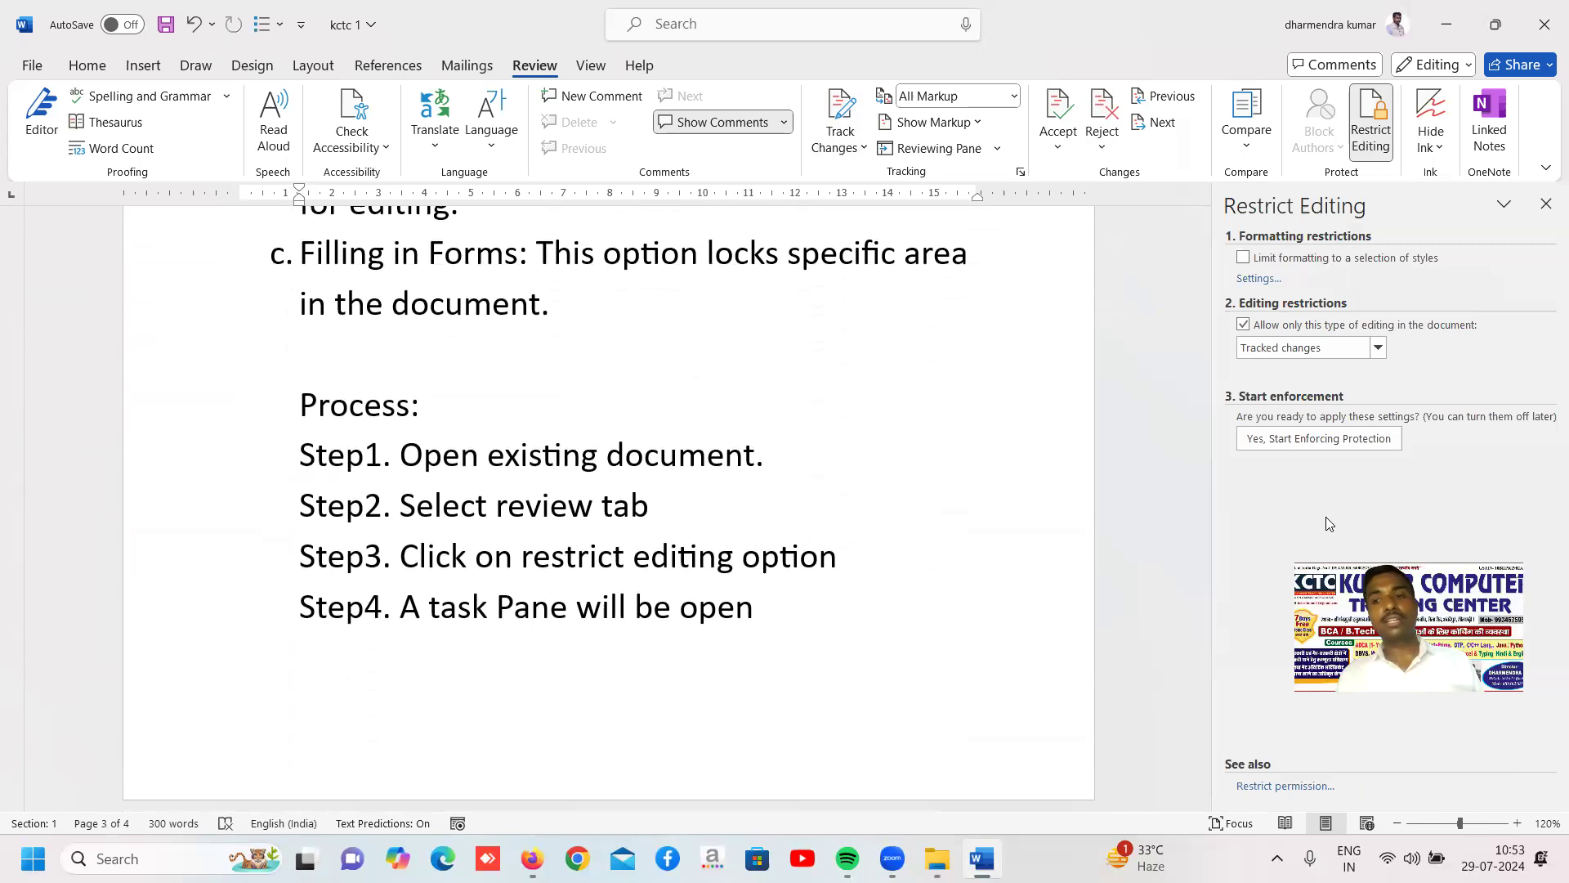
Start enforcing the tracked-changes restriction, entering and confirming a protection password
{"action": "left_click", "coordinate": [1291, 439]}
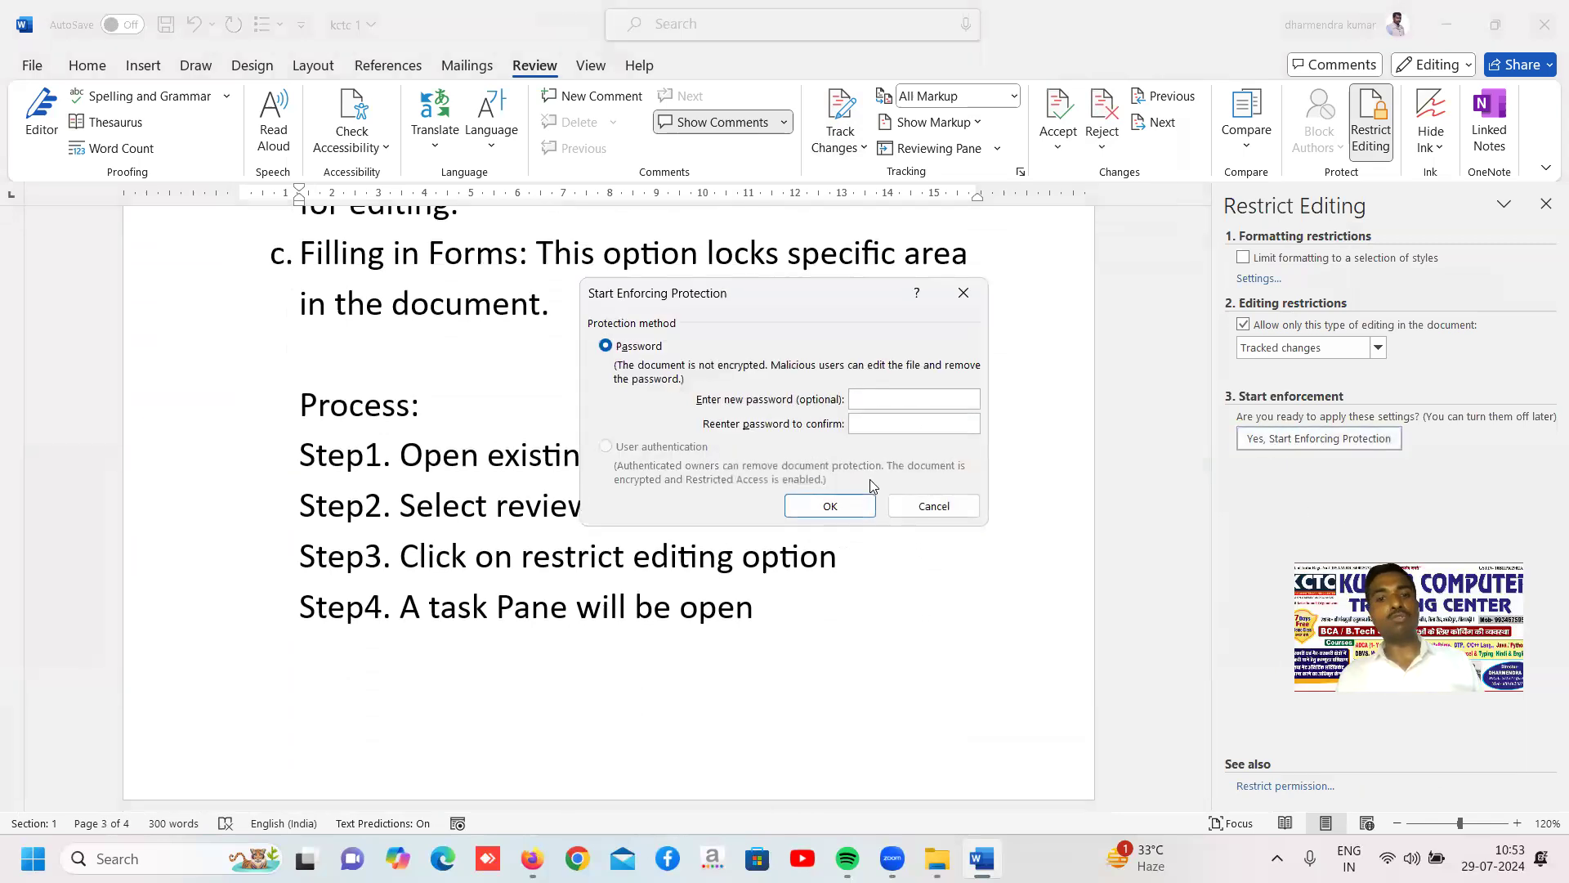
{"action": "type", "text": "•"}
{"action": "left_click", "coordinate": [872, 423]}
{"action": "type", "text": "•"}
{"action": "left_click", "coordinate": [848, 508]}
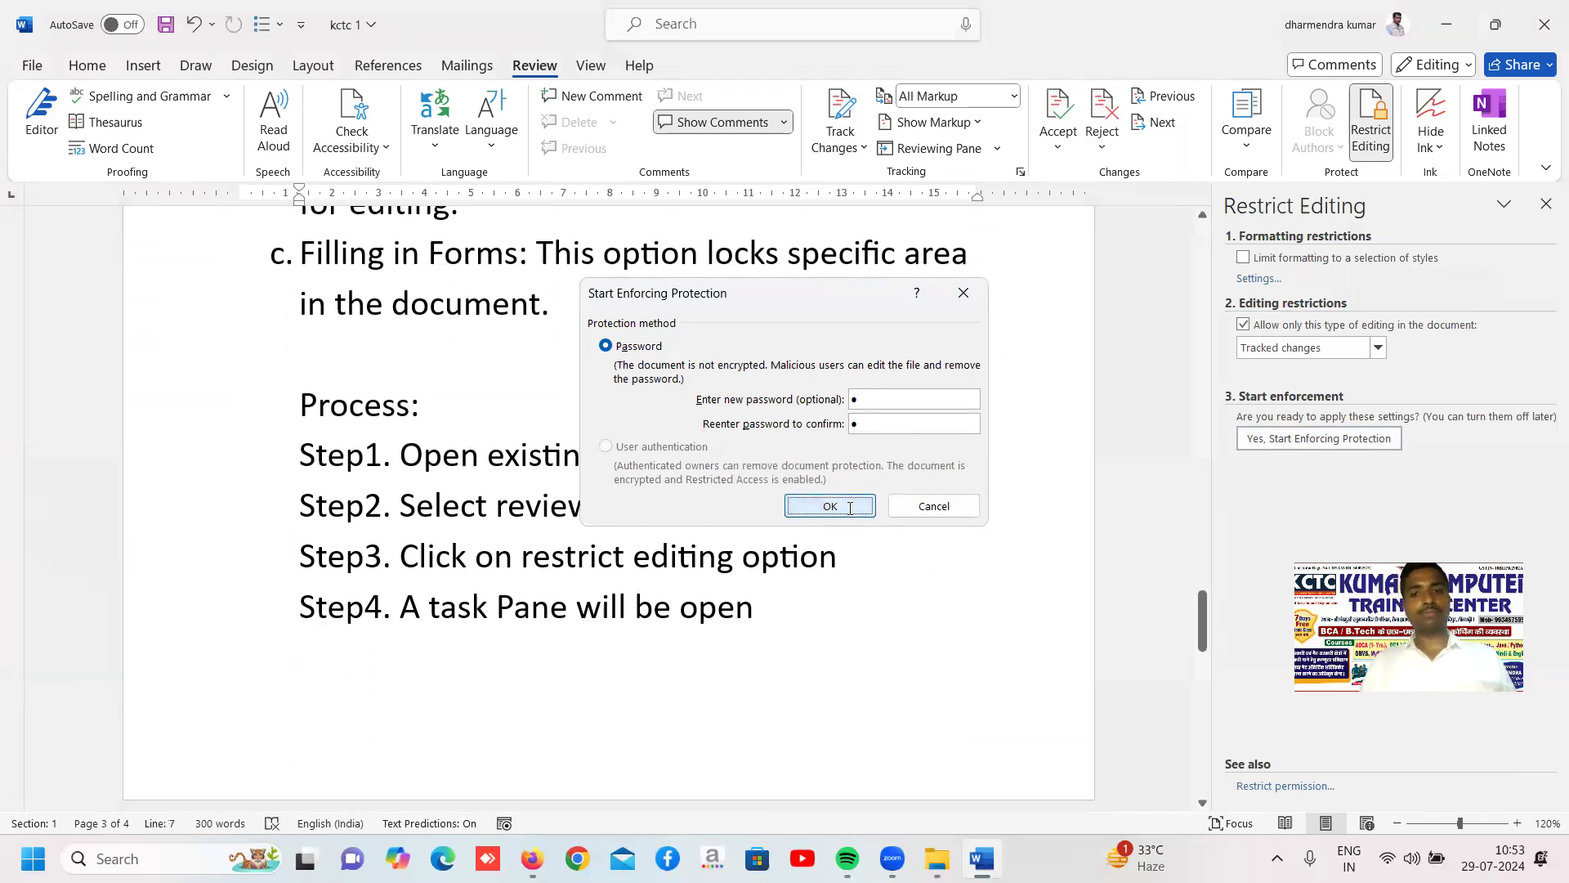
Try to stop the document's protection without supplying the correct password
{"action": "left_click", "coordinate": [1272, 781]}
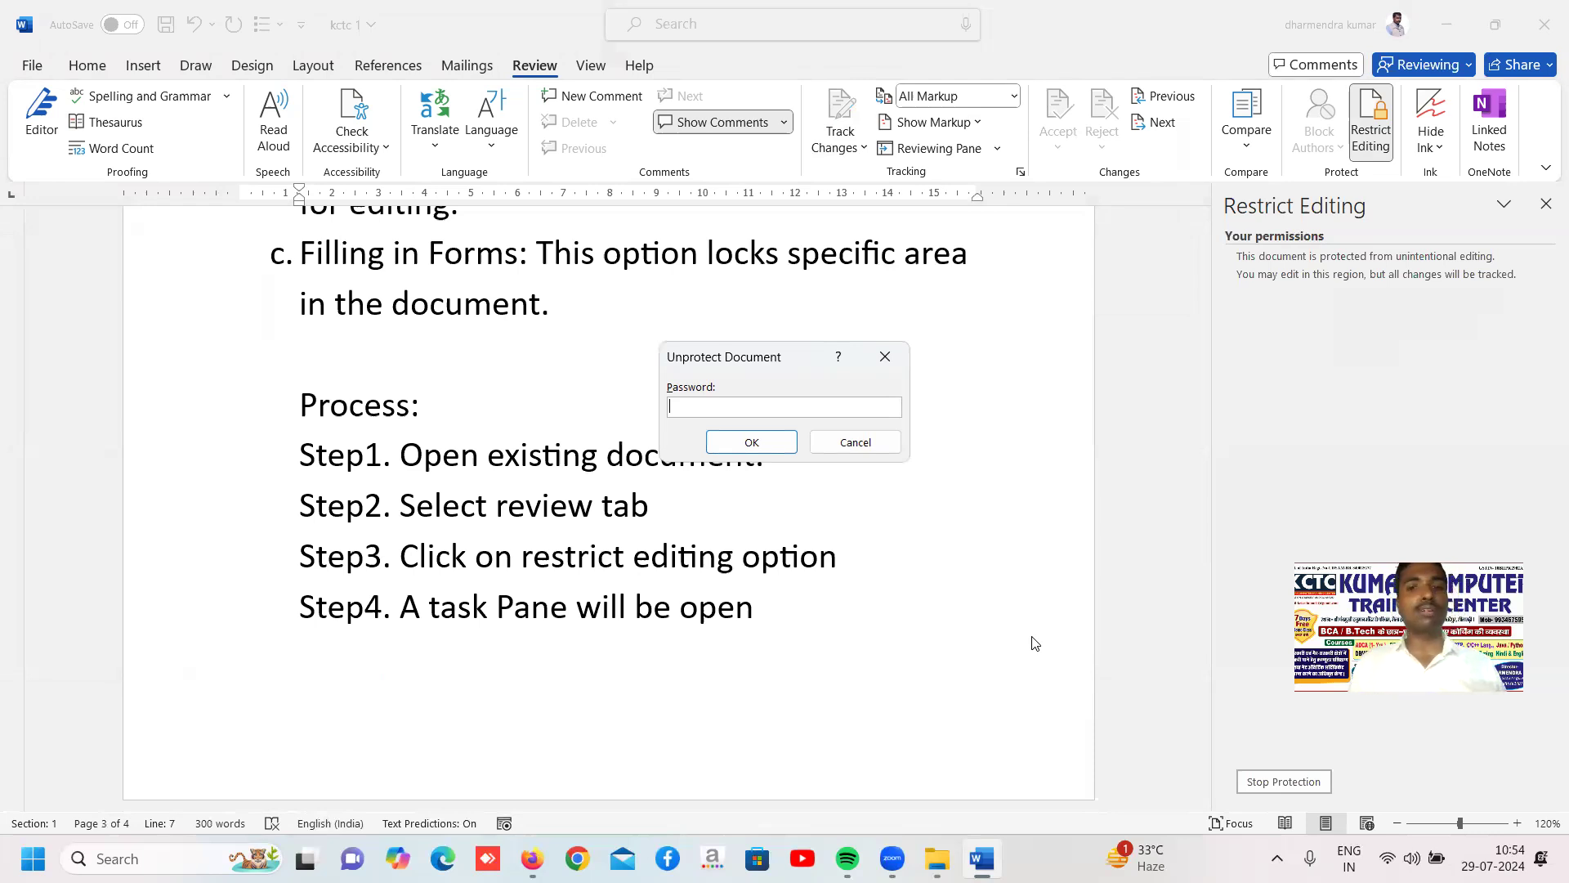
{"action": "left_click", "coordinate": [751, 443]}
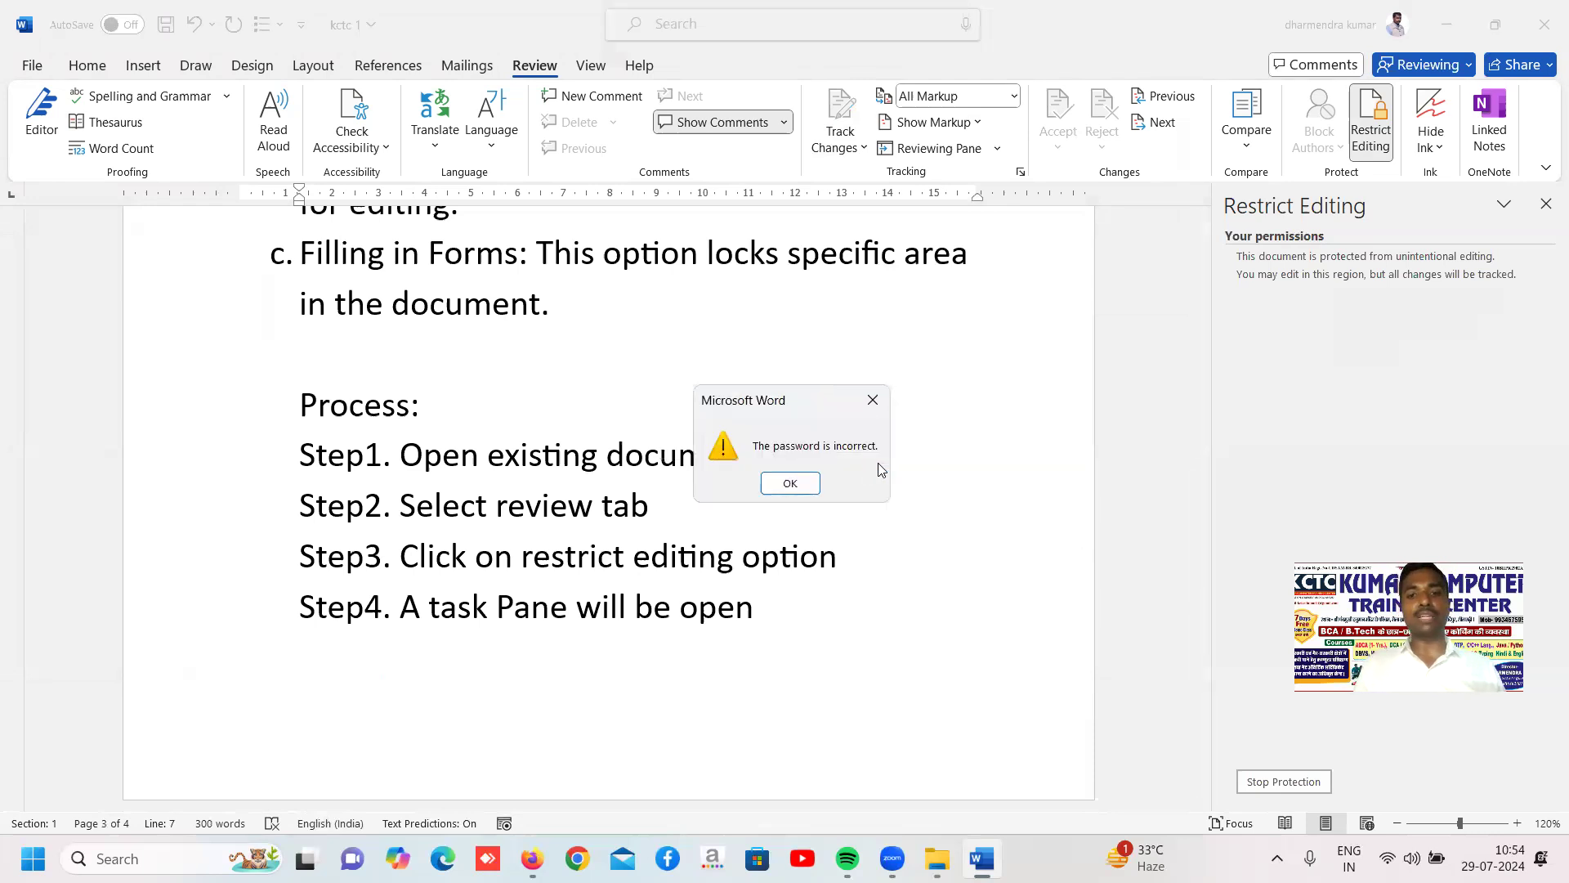
{"action": "left_click", "coordinate": [799, 484]}
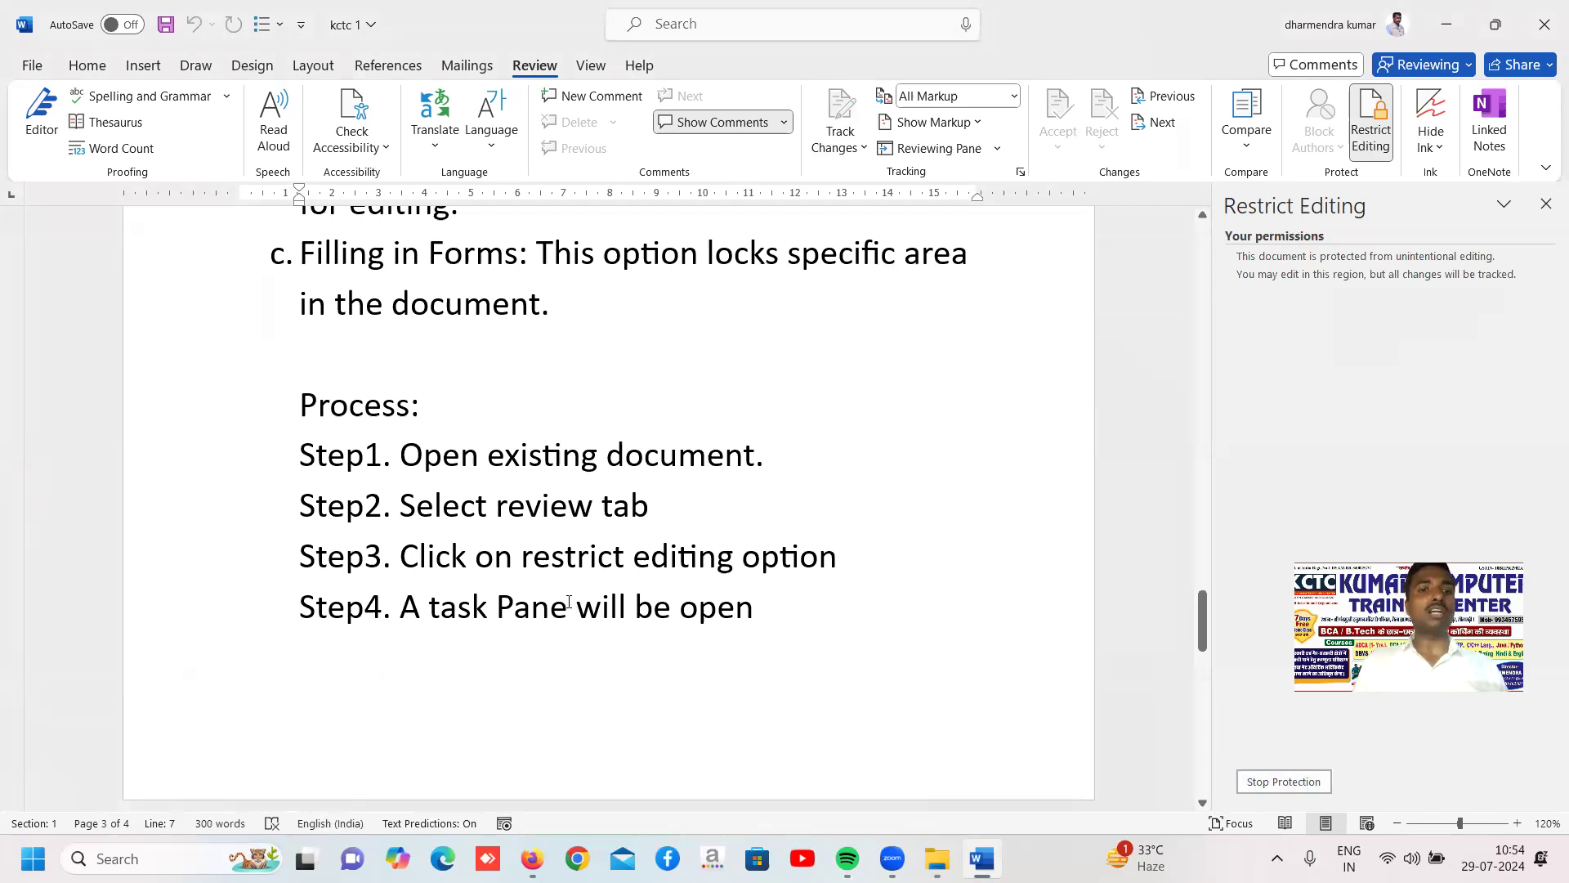
Insert the test text "sdtys" within "Select" in Step2 and "fgfhfhf" within "Pane" in Step4
{"action": "left_click", "coordinate": [416, 507]}
{"action": "type", "text": "sdtys"}
{"action": "left_click", "coordinate": [531, 607]}
{"action": "type", "text": "fgfhfhf"}
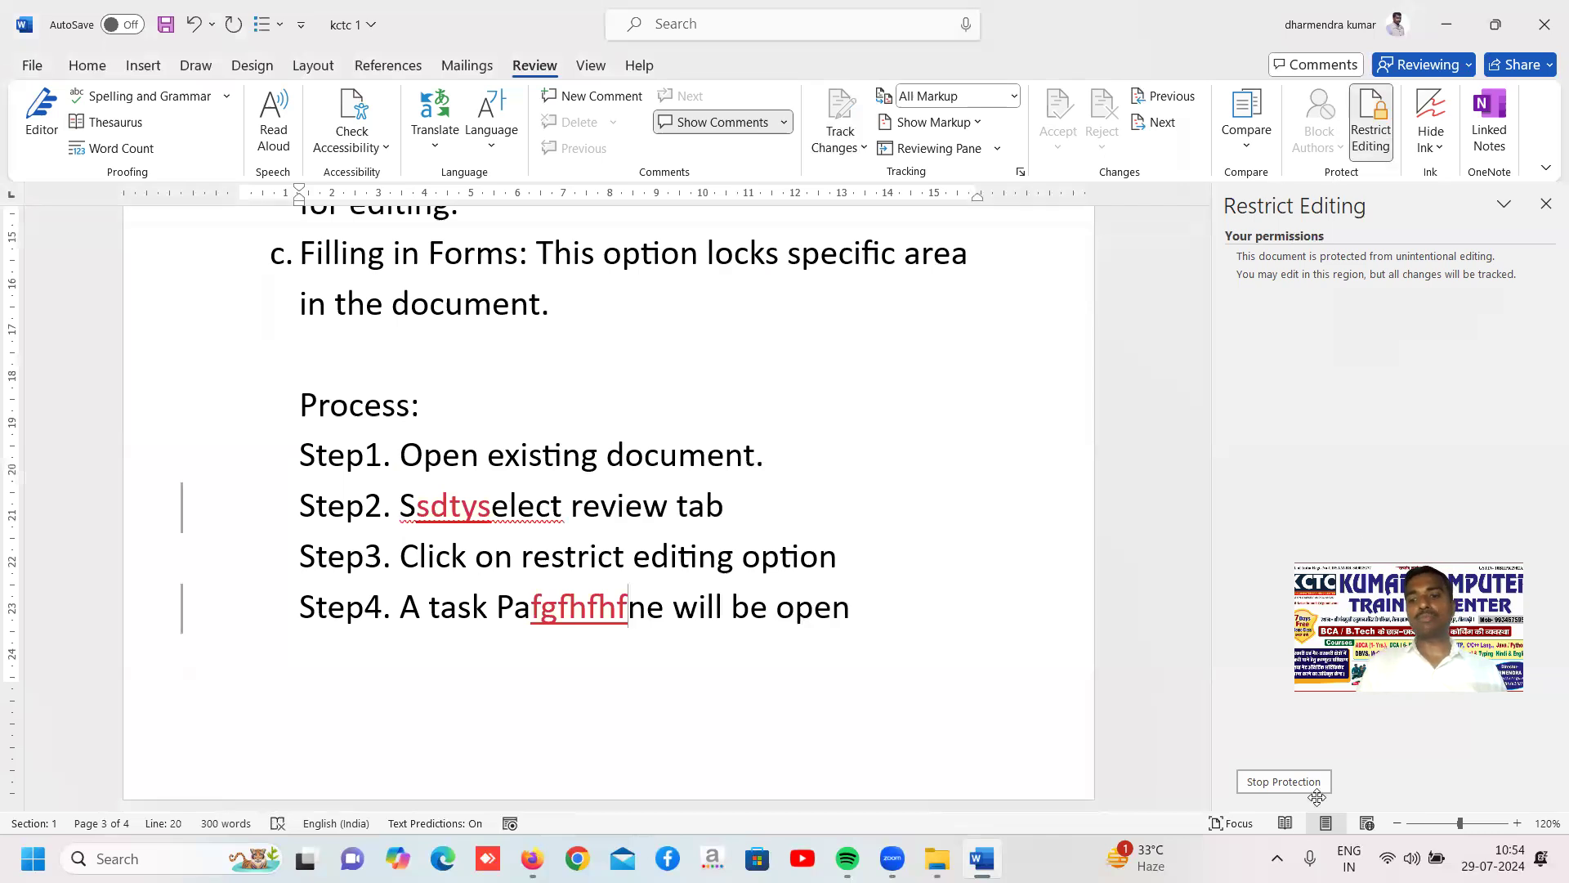
Stop the protection by entering the protection password, and reject all changes and stop tracking
{"action": "left_click", "coordinate": [1282, 783]}
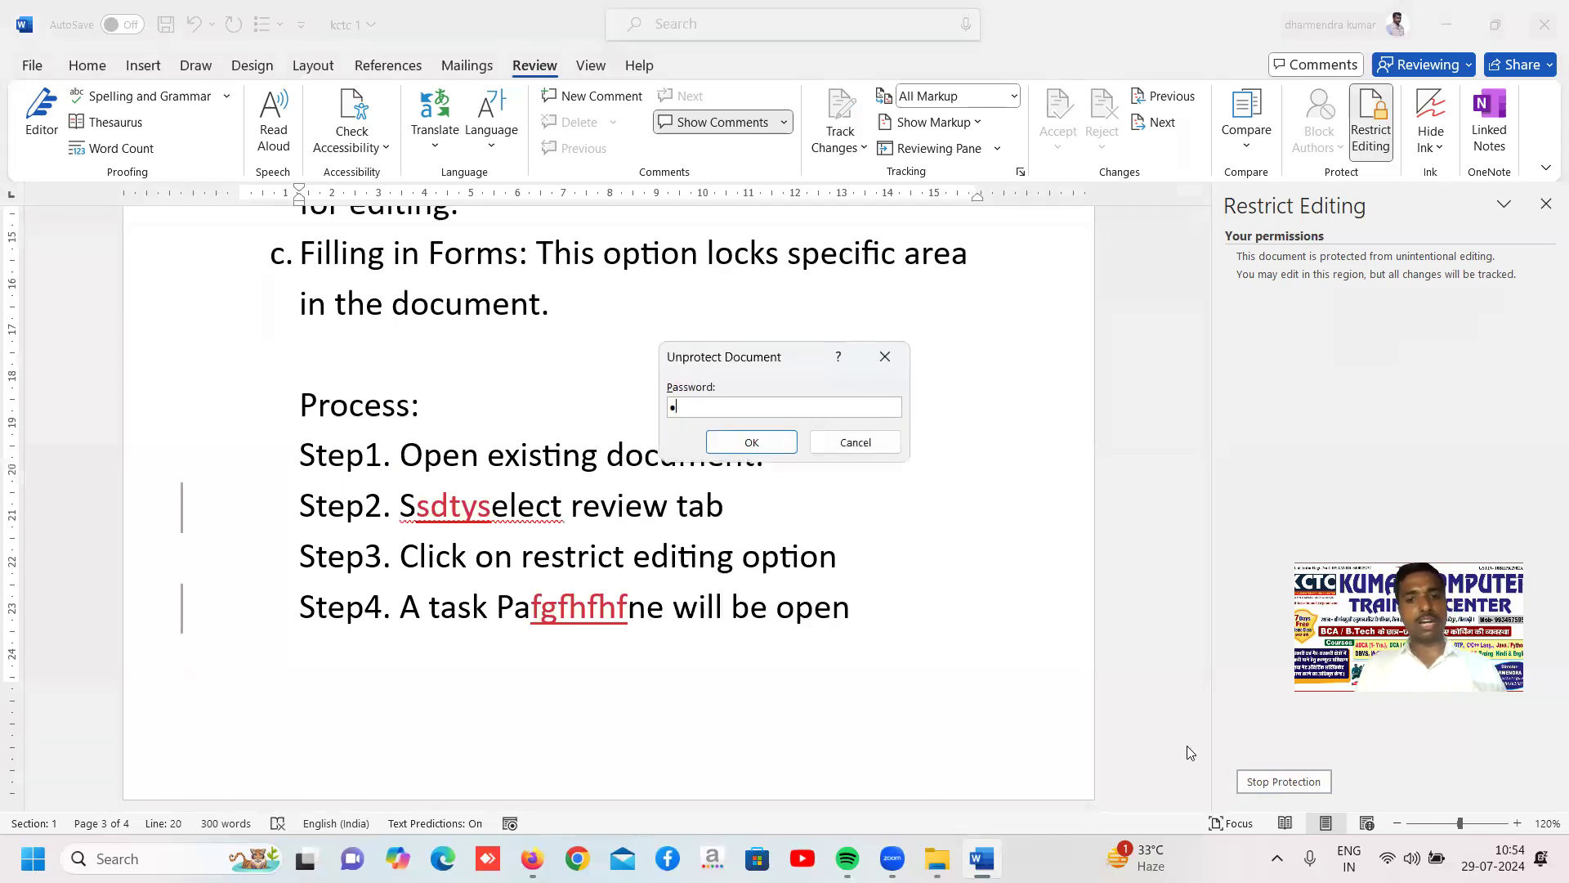
{"action": "left_click", "coordinate": [751, 442]}
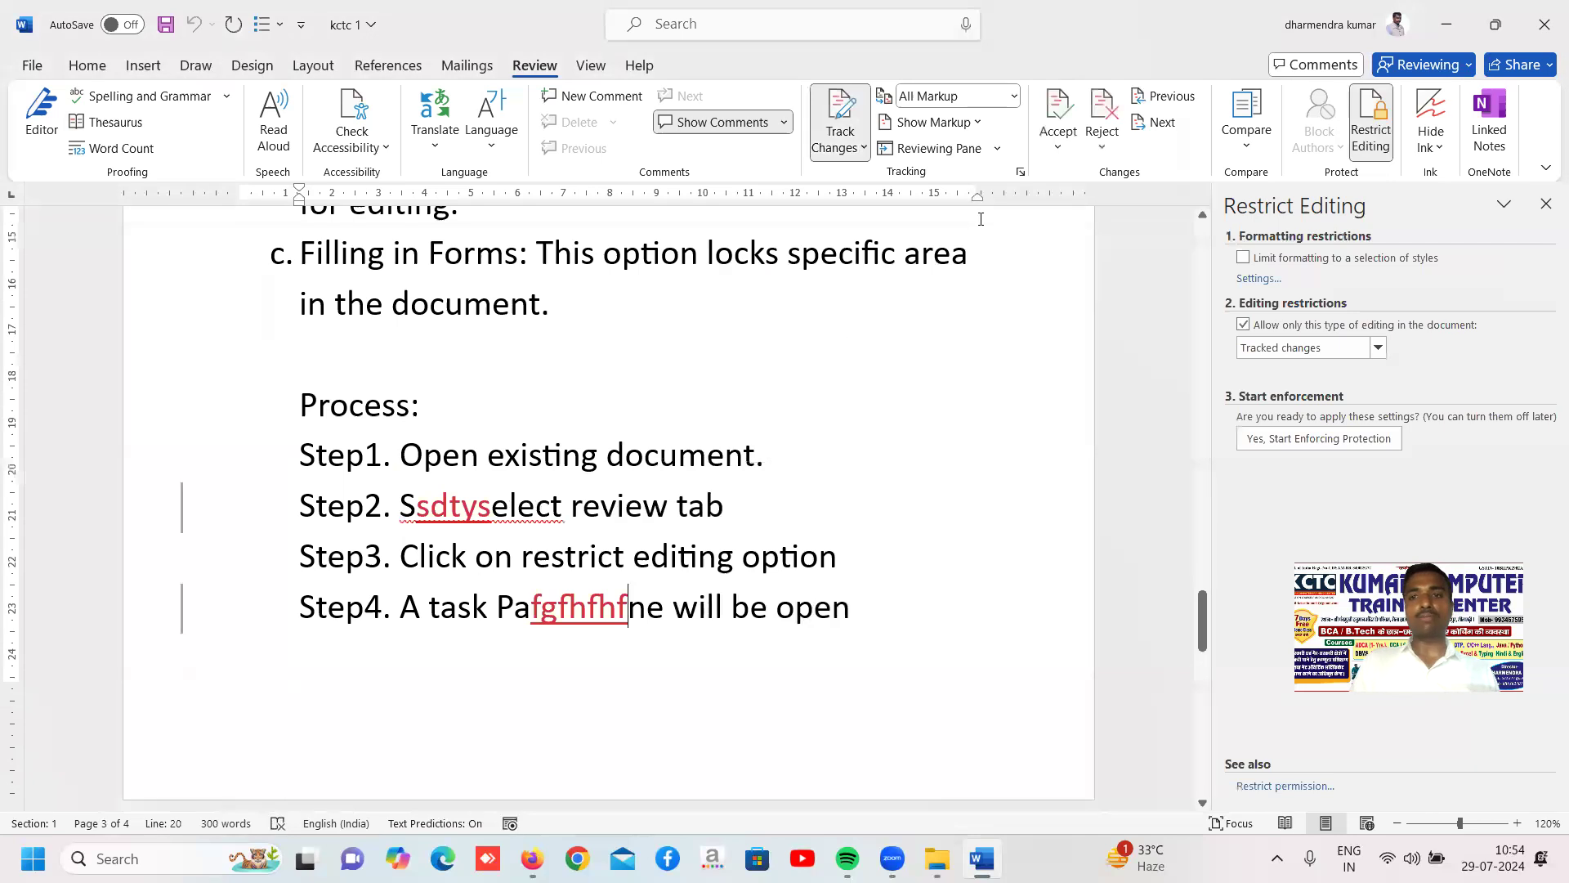
{"action": "left_click", "coordinate": [1095, 145]}
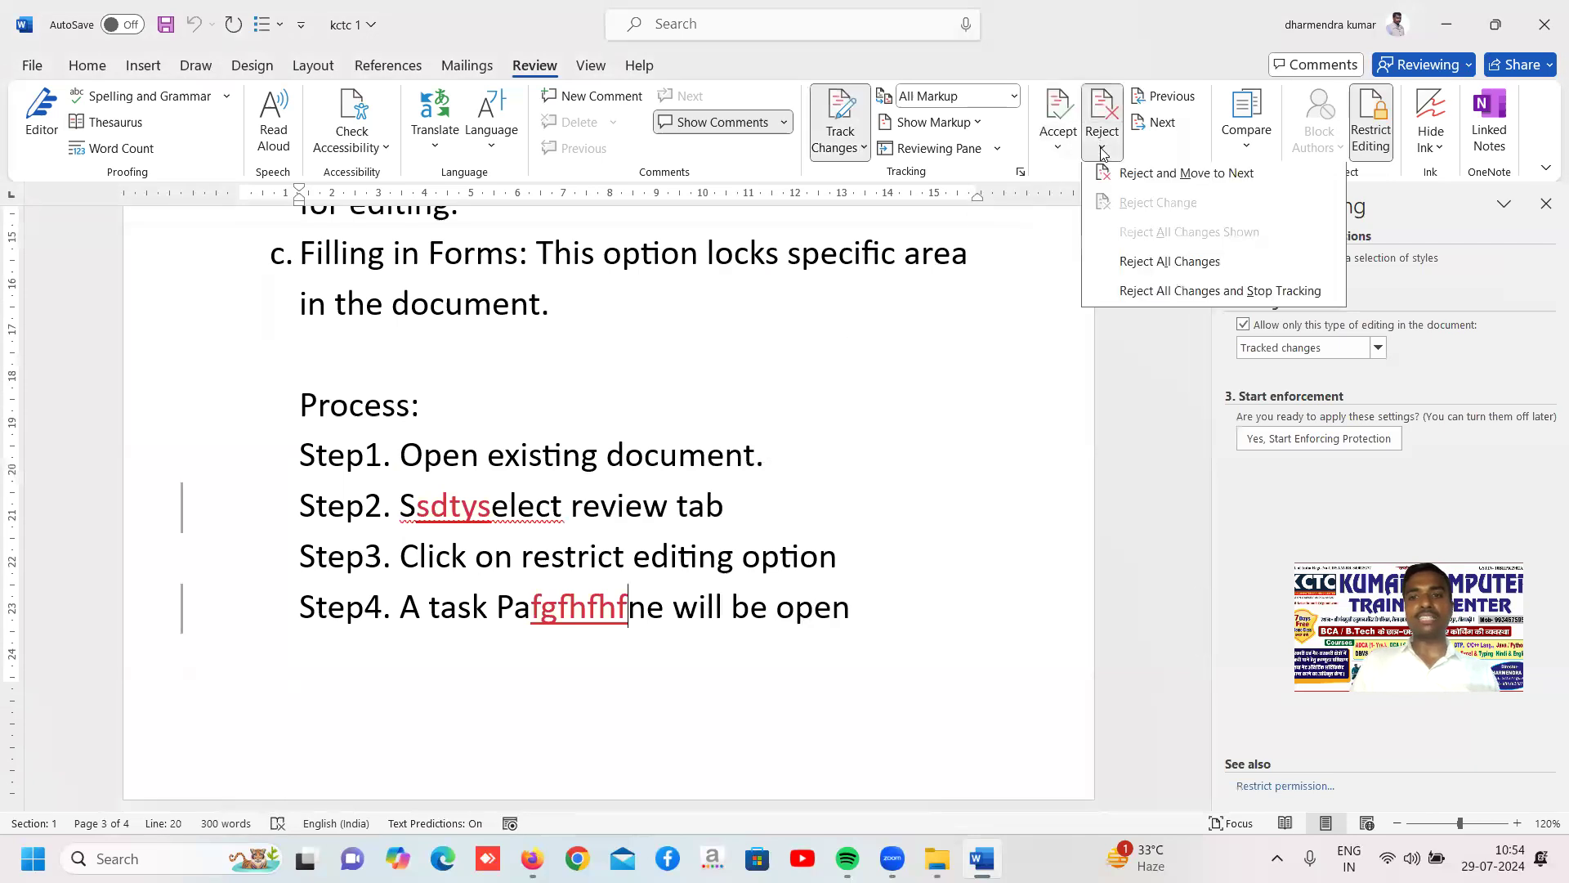
{"action": "left_click", "coordinate": [1171, 296]}
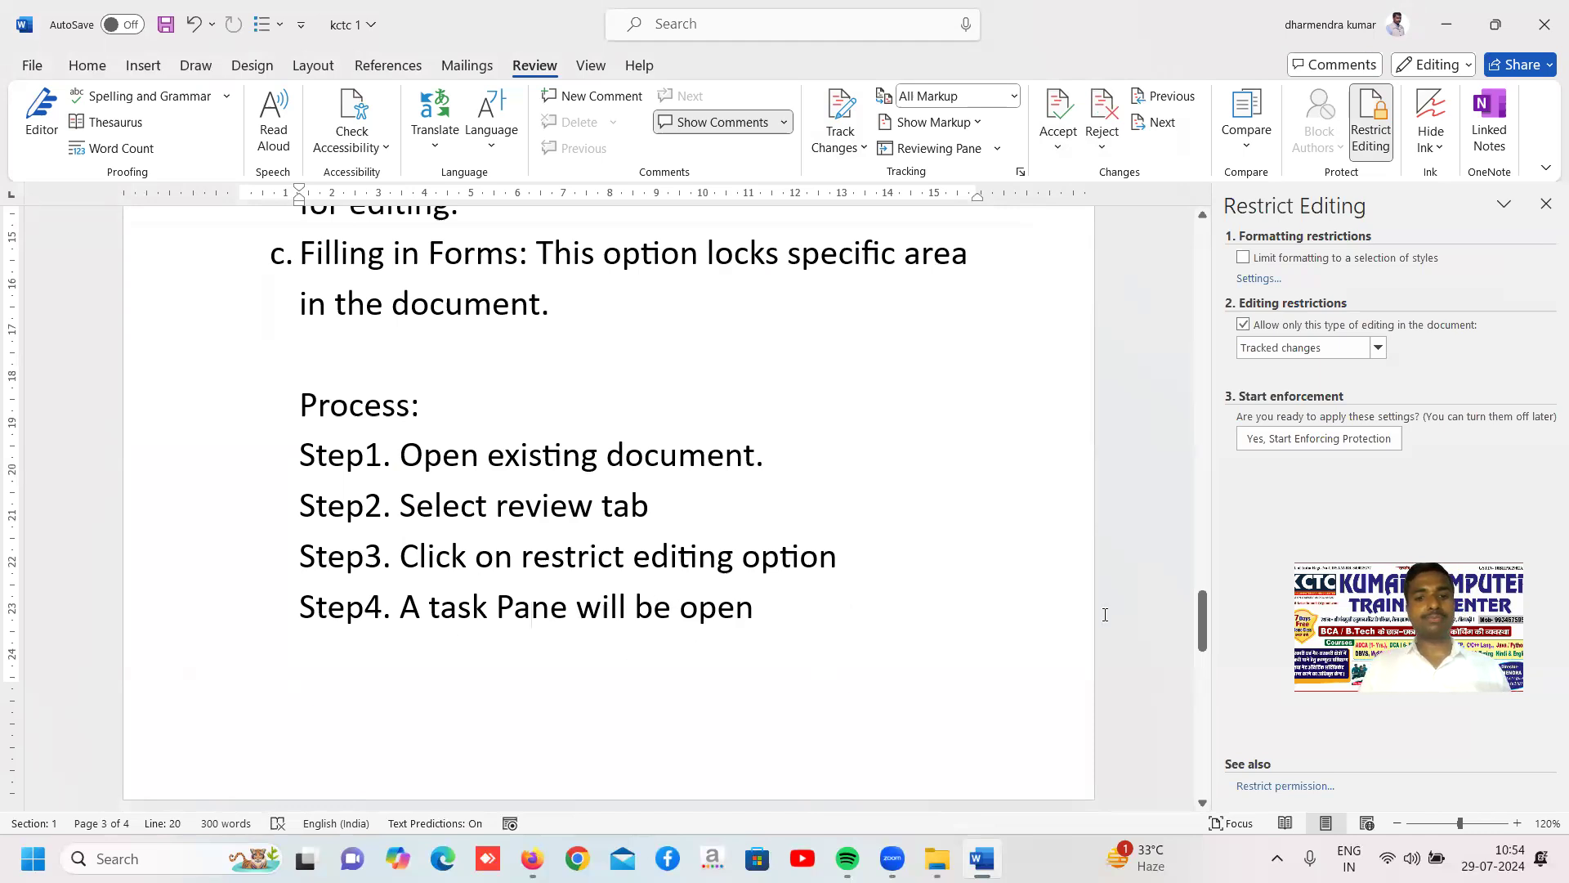
Add the line "Step5: select drop down list" below Step4 of the process
{"action": "key", "text": "Return"}
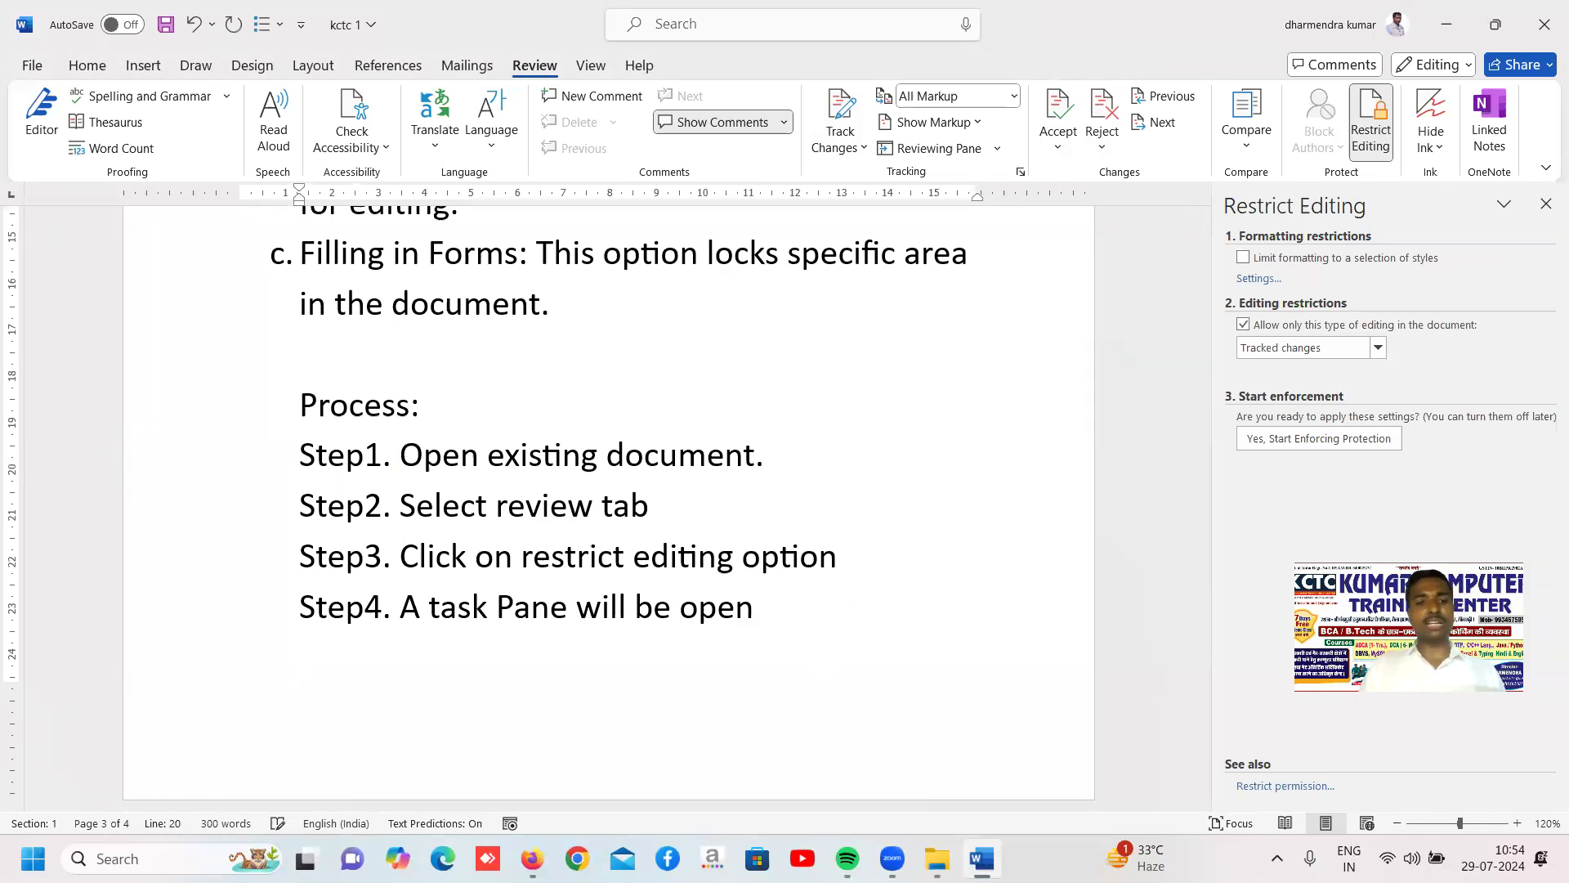
{"action": "type", "text": "step"}
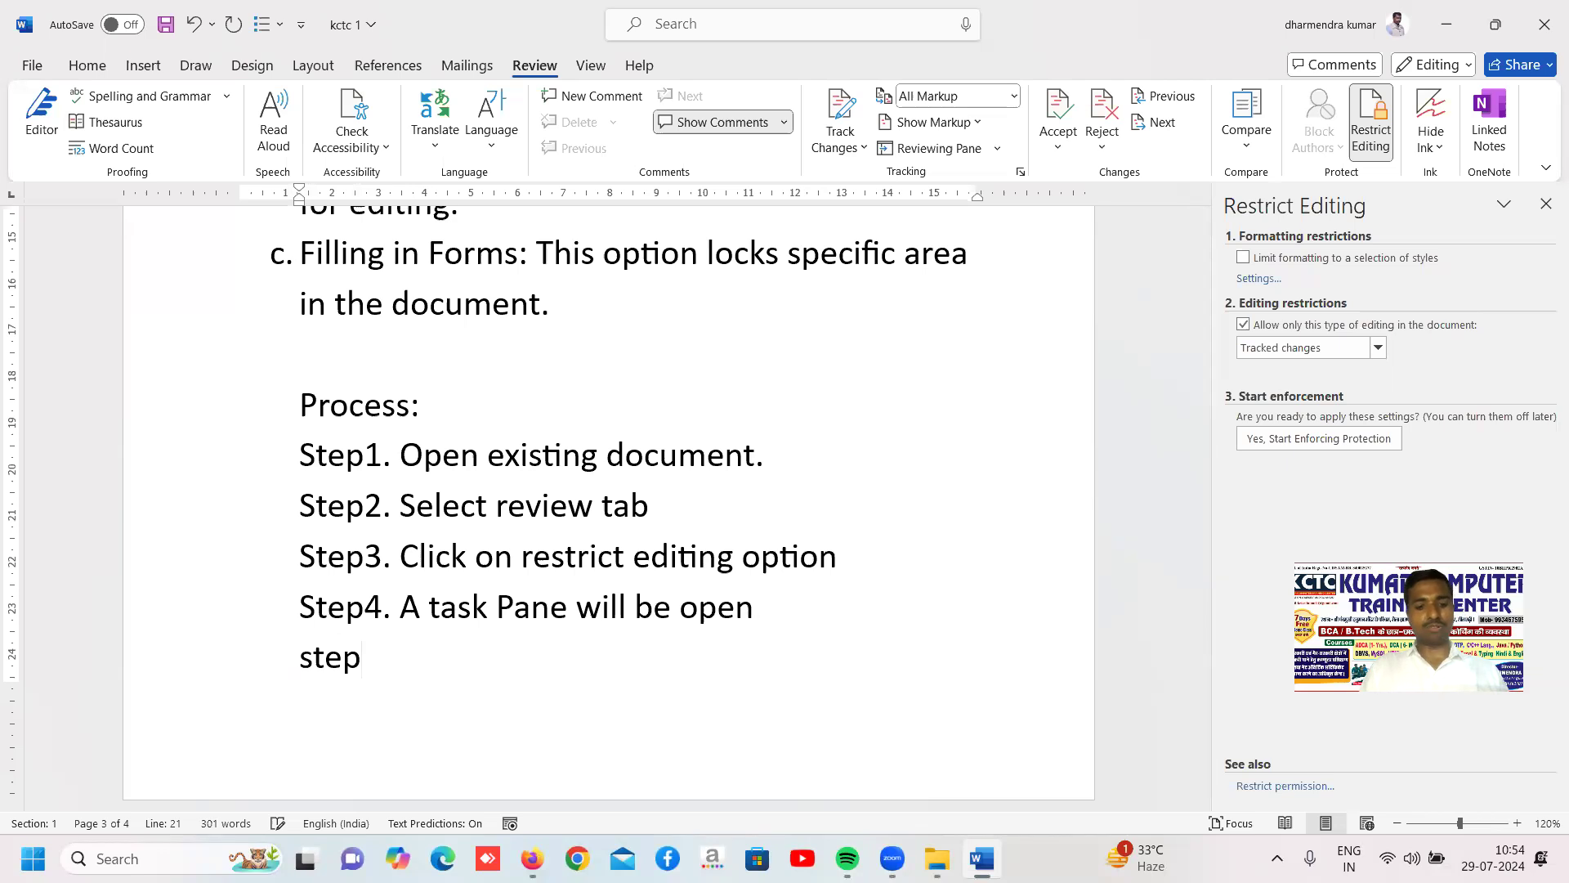
{"action": "type", "text": "5"}
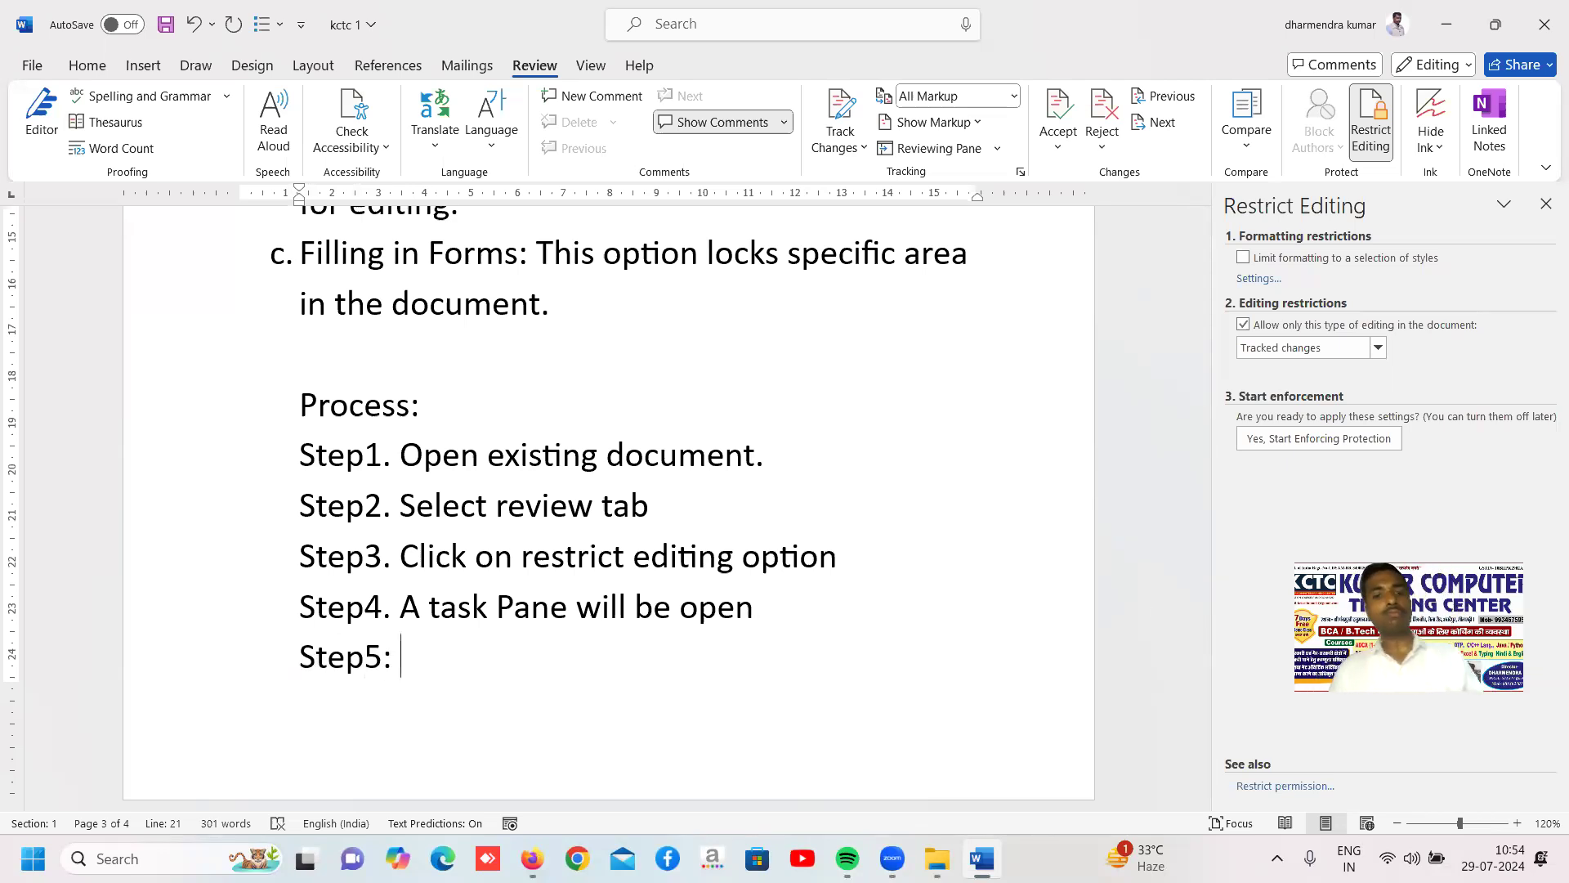
{"action": "type", "text": ": select"}
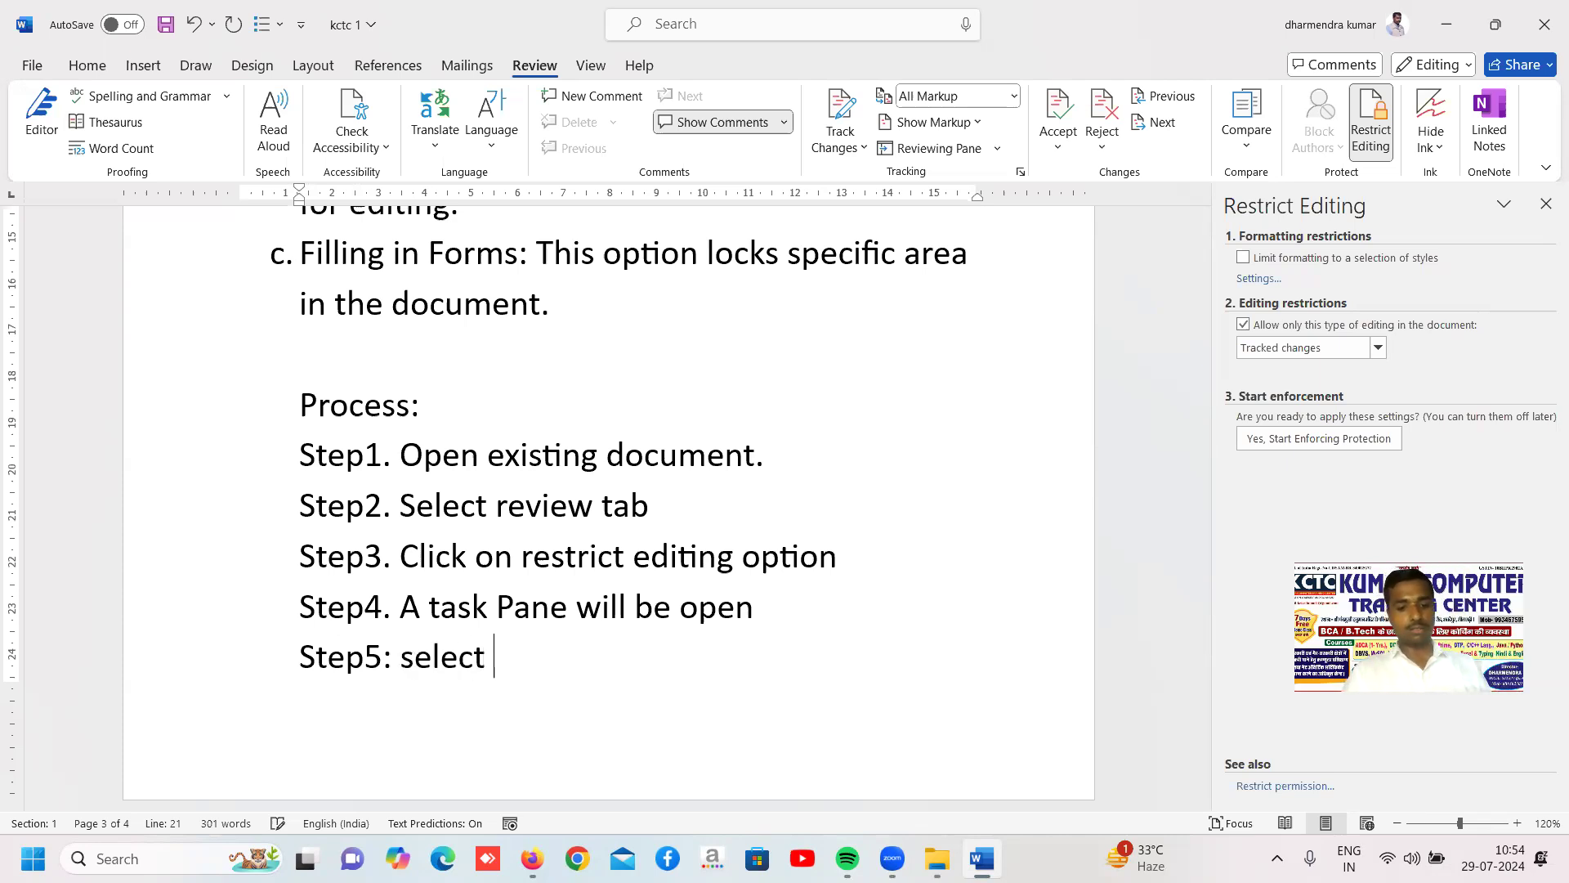
{"action": "type", "text": "down list"}
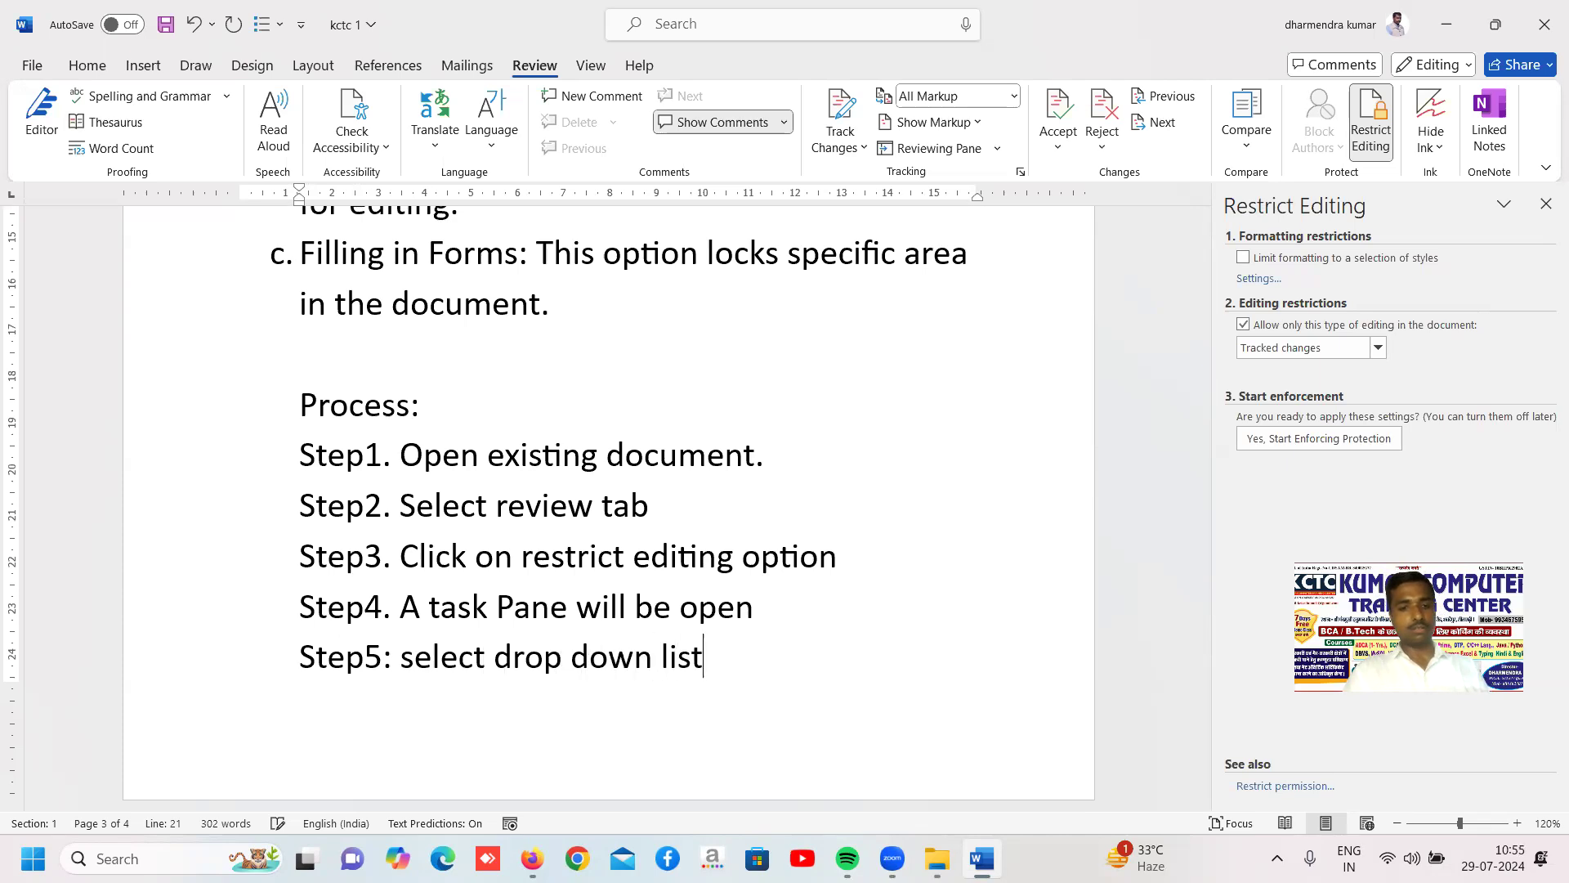
{"action": "key", "text": "Return"}
{"action": "type", "text": "setp"}
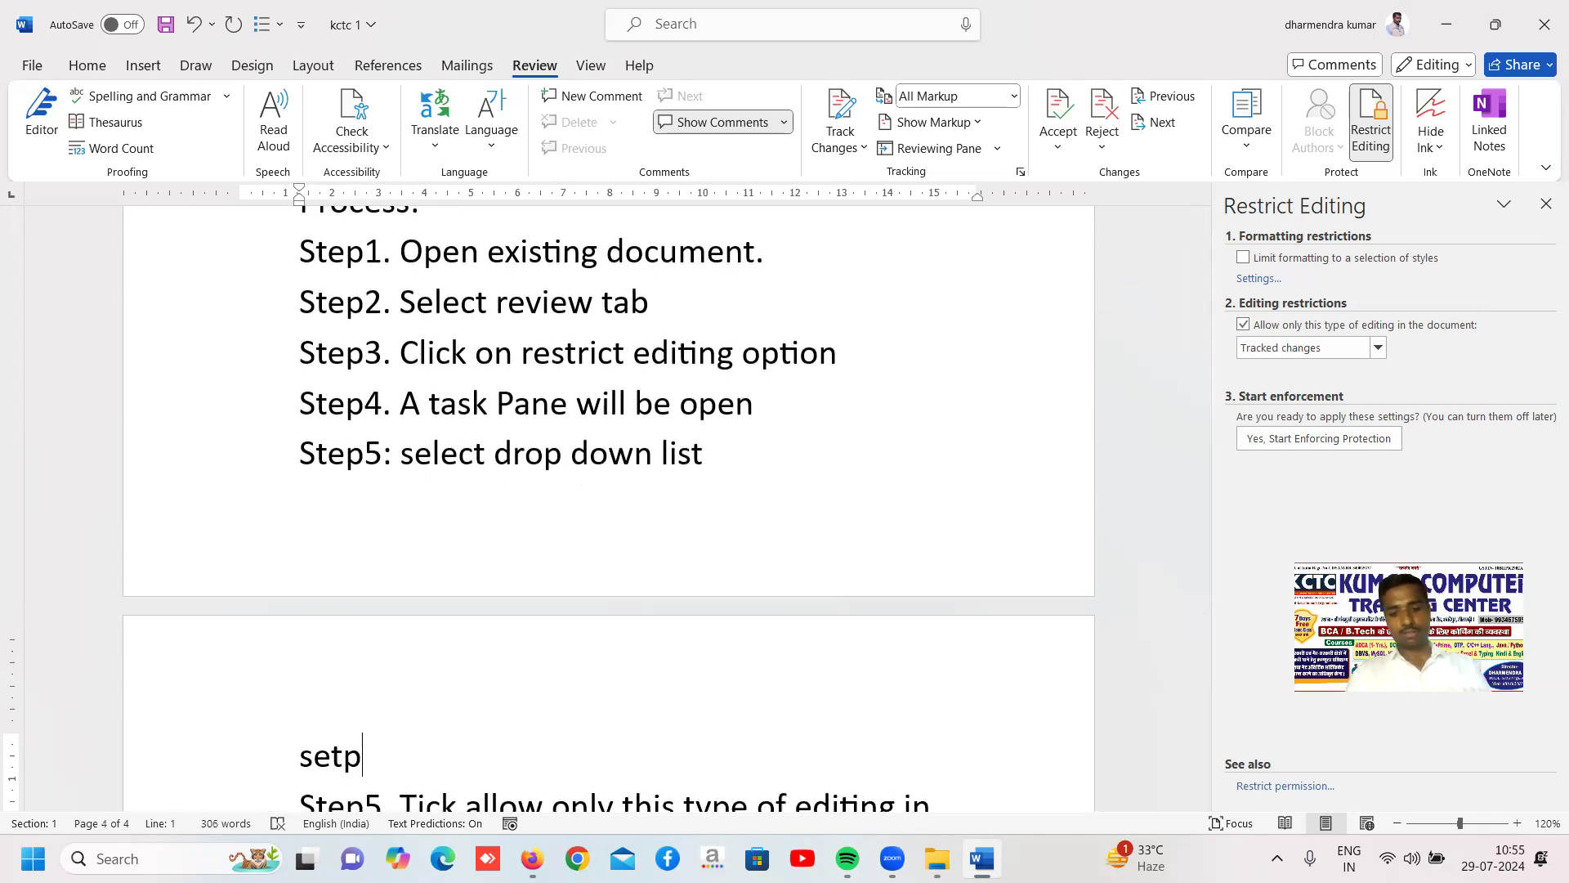
{"action": "type", "text": "6:"}
{"action": "key", "text": "BackSpace"}
{"action": "key", "text": "BackSpace"}
{"action": "key", "text": "BackSpace"}
{"action": "key", "text": "BackSpace"}
{"action": "key", "text": "BackSpace"}
{"action": "key", "text": "BackSpace"}
{"action": "key", "text": "BackSpace"}
{"action": "key", "text": "BackSpace"}
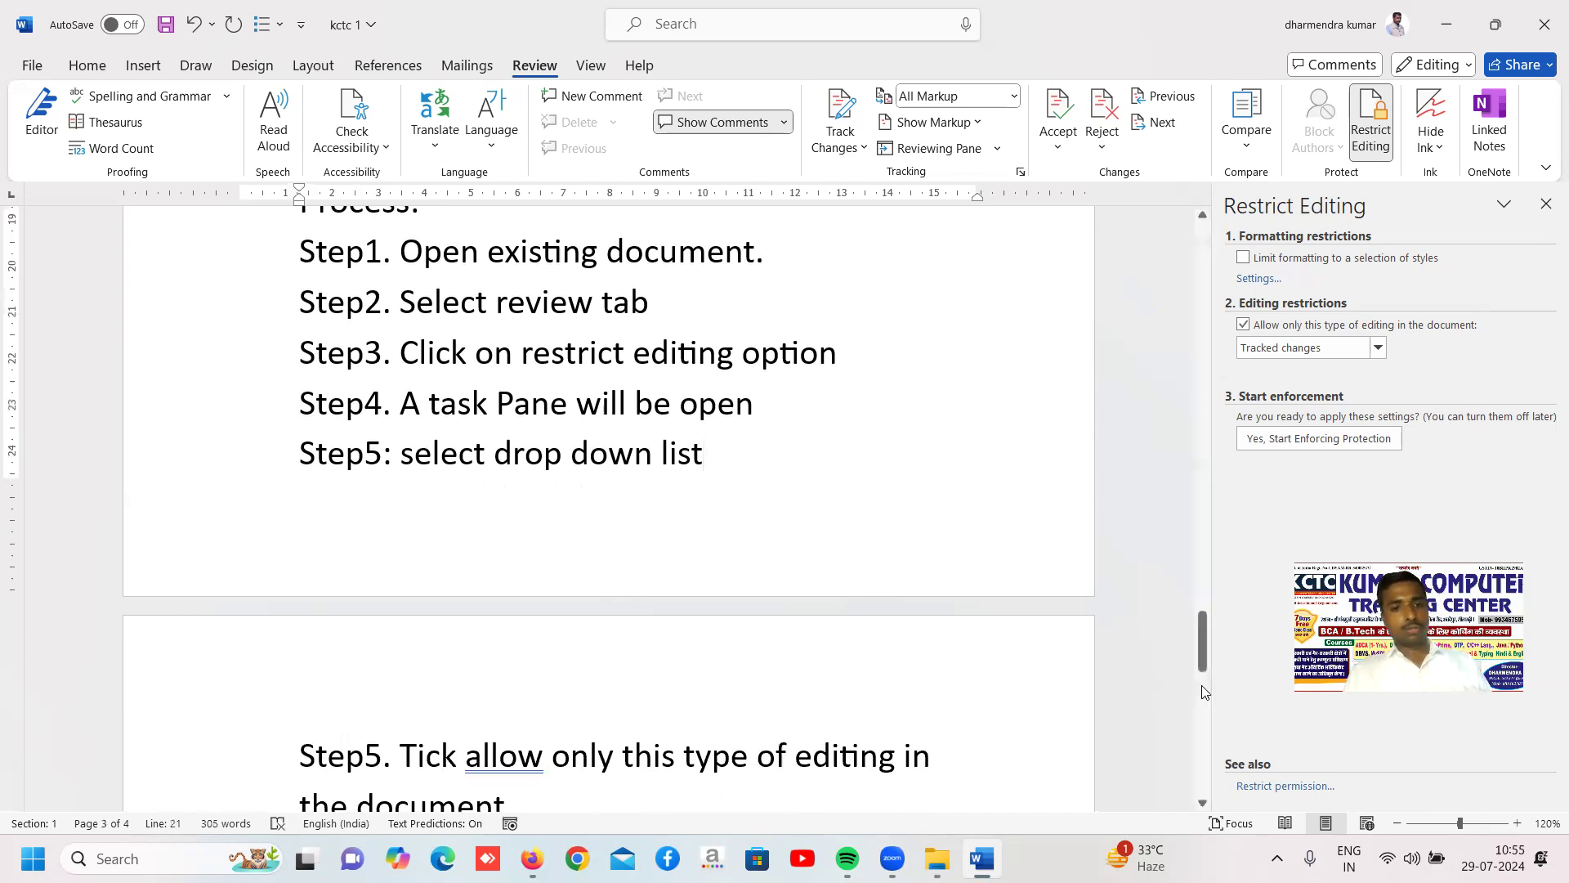
Delete the extra line "Step5: select drop down list" below Step4, keeping the existing Step5 on the next page
{"action": "scroll", "coordinate": [875, 338], "scroll_direction": "down", "scroll_amount": 3}
{"action": "scroll", "coordinate": [875, 339], "scroll_direction": "up", "scroll_amount": 2}
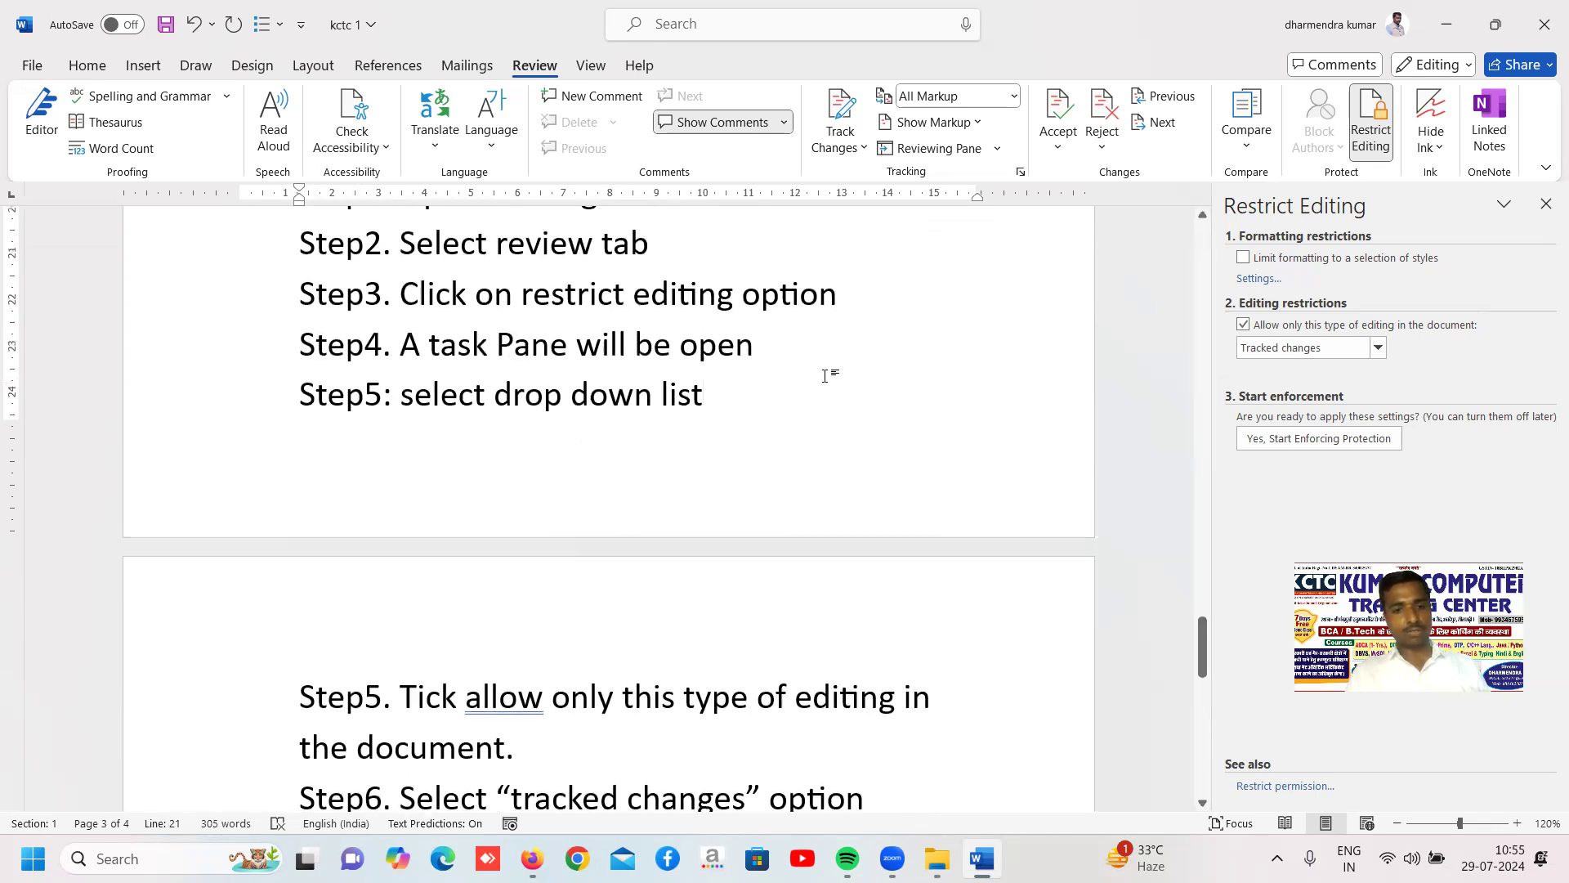
{"action": "left_click_drag", "start_coordinate": [824, 376], "coordinate": [445, 382]}
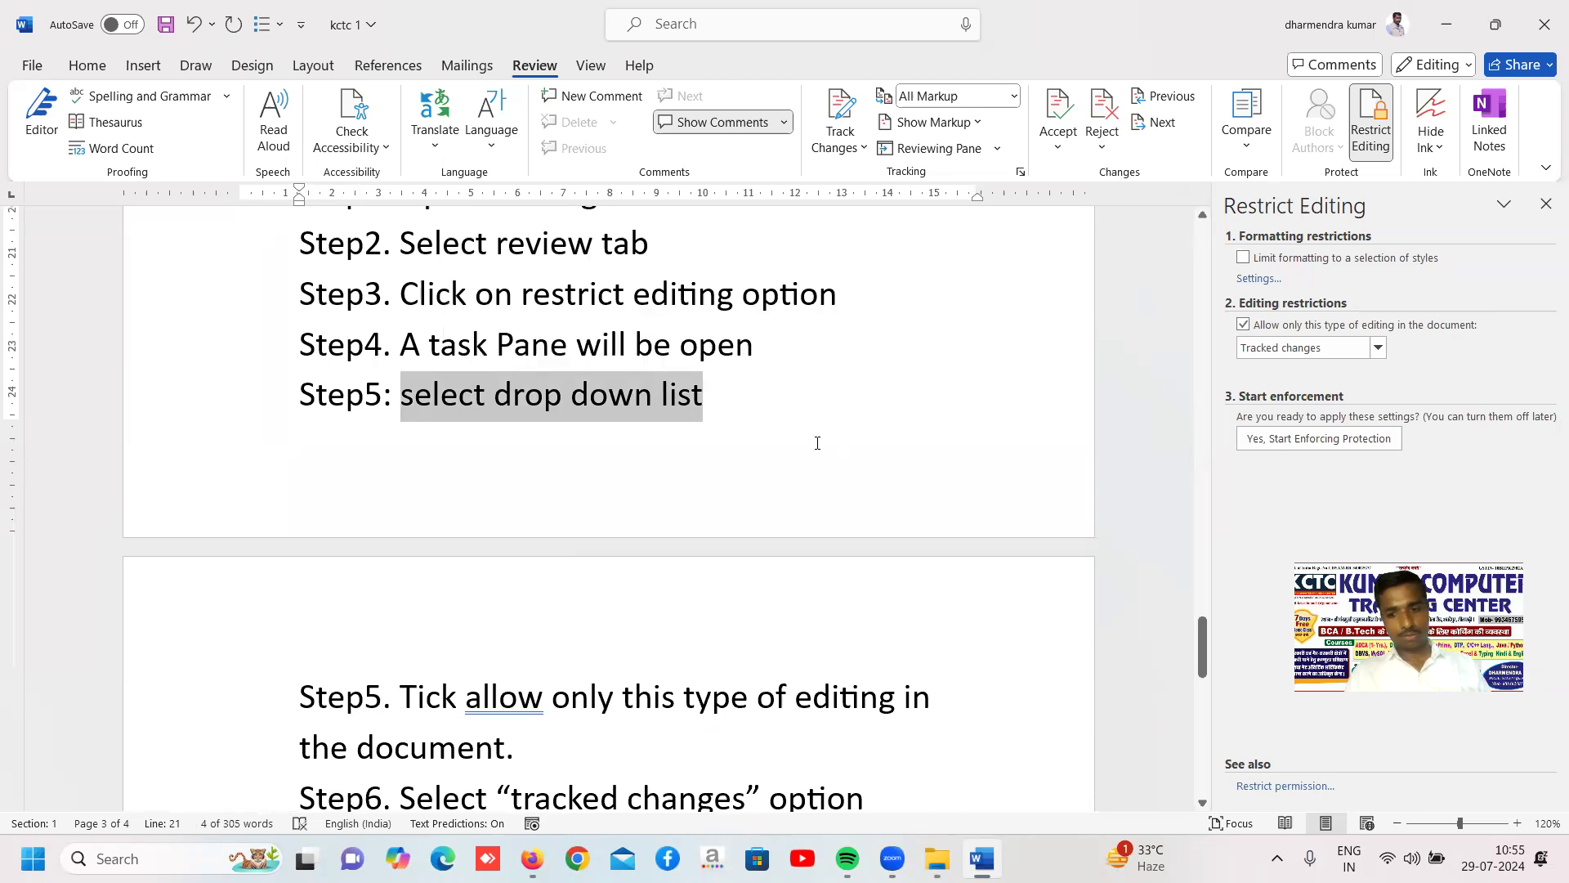
{"action": "key", "text": "BackSpace"}
{"action": "key", "text": "BackSpace"}
{"action": "key", "text": "BackSpace"}
{"action": "key", "text": "BackSpace"}
{"action": "key", "text": "BackSpace"}
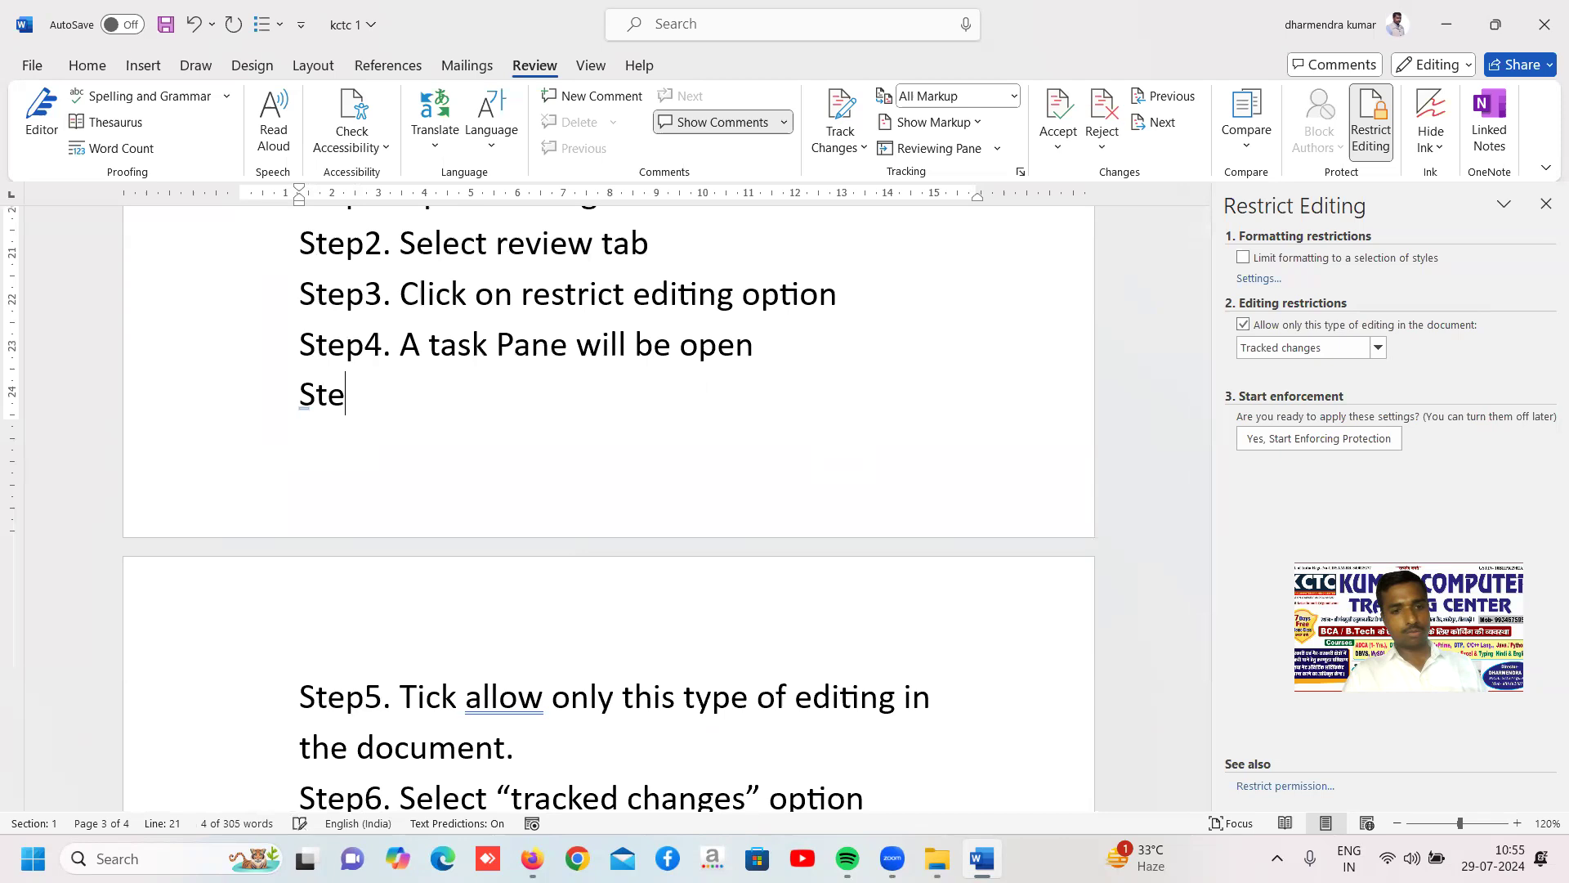
{"action": "key", "text": "BackSpace"}
{"action": "key", "text": "BackSpace"}
{"action": "key", "text": "BackSpace"}
{"action": "key", "text": "BackSpace"}
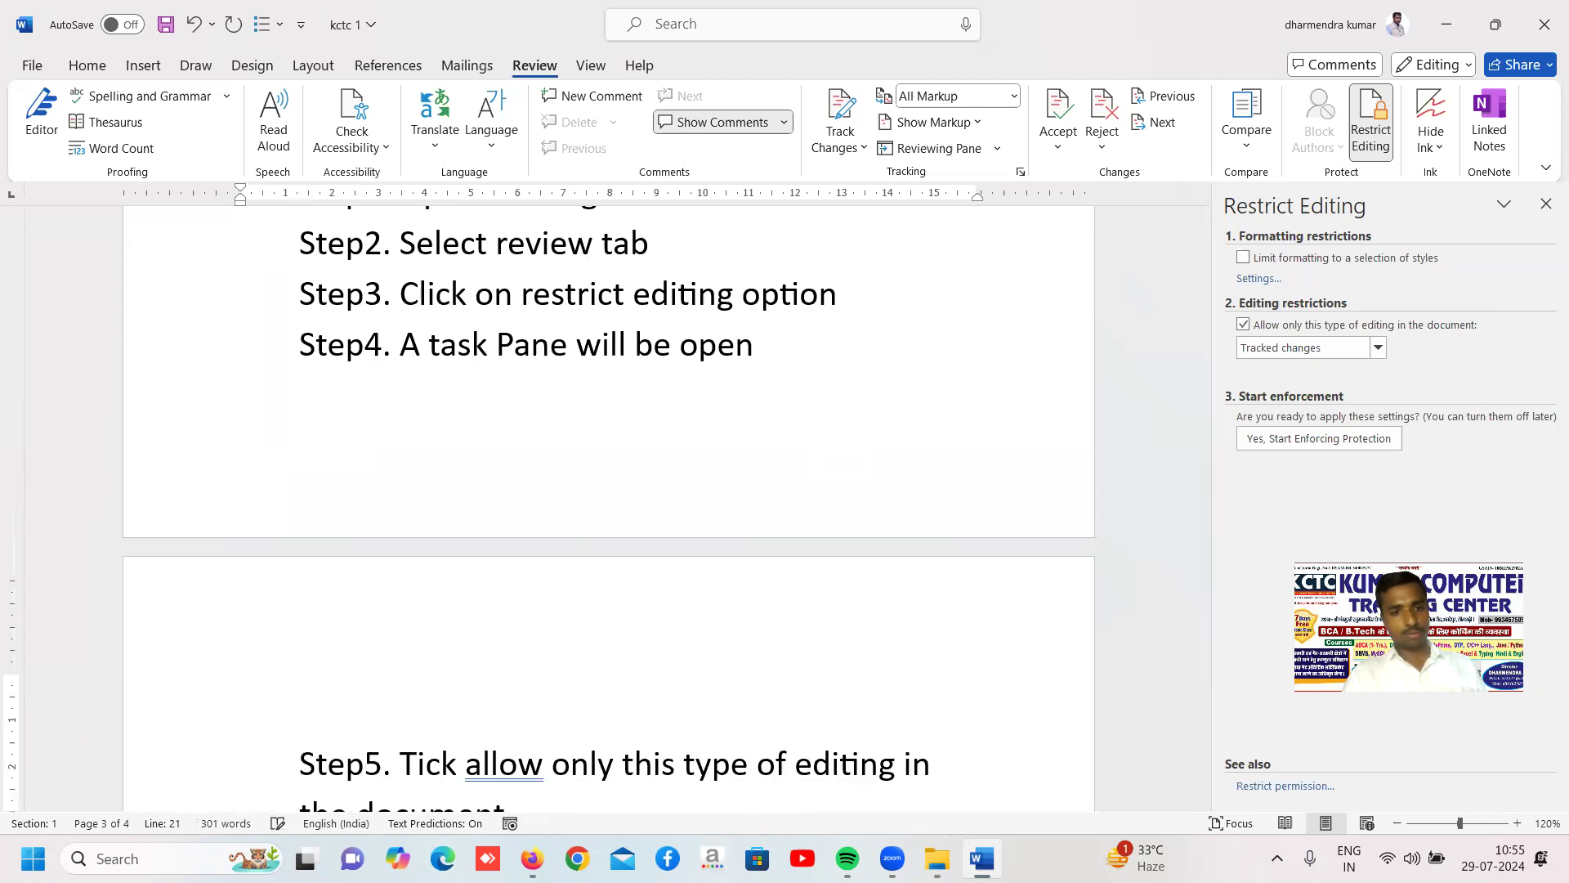
Complete Step7 of the process with the text "Yes , enforcing protection button"
{"action": "key", "text": "Down"}
{"action": "key", "text": "Down"}
{"action": "key", "text": "Down"}
{"action": "key", "text": "Down"}
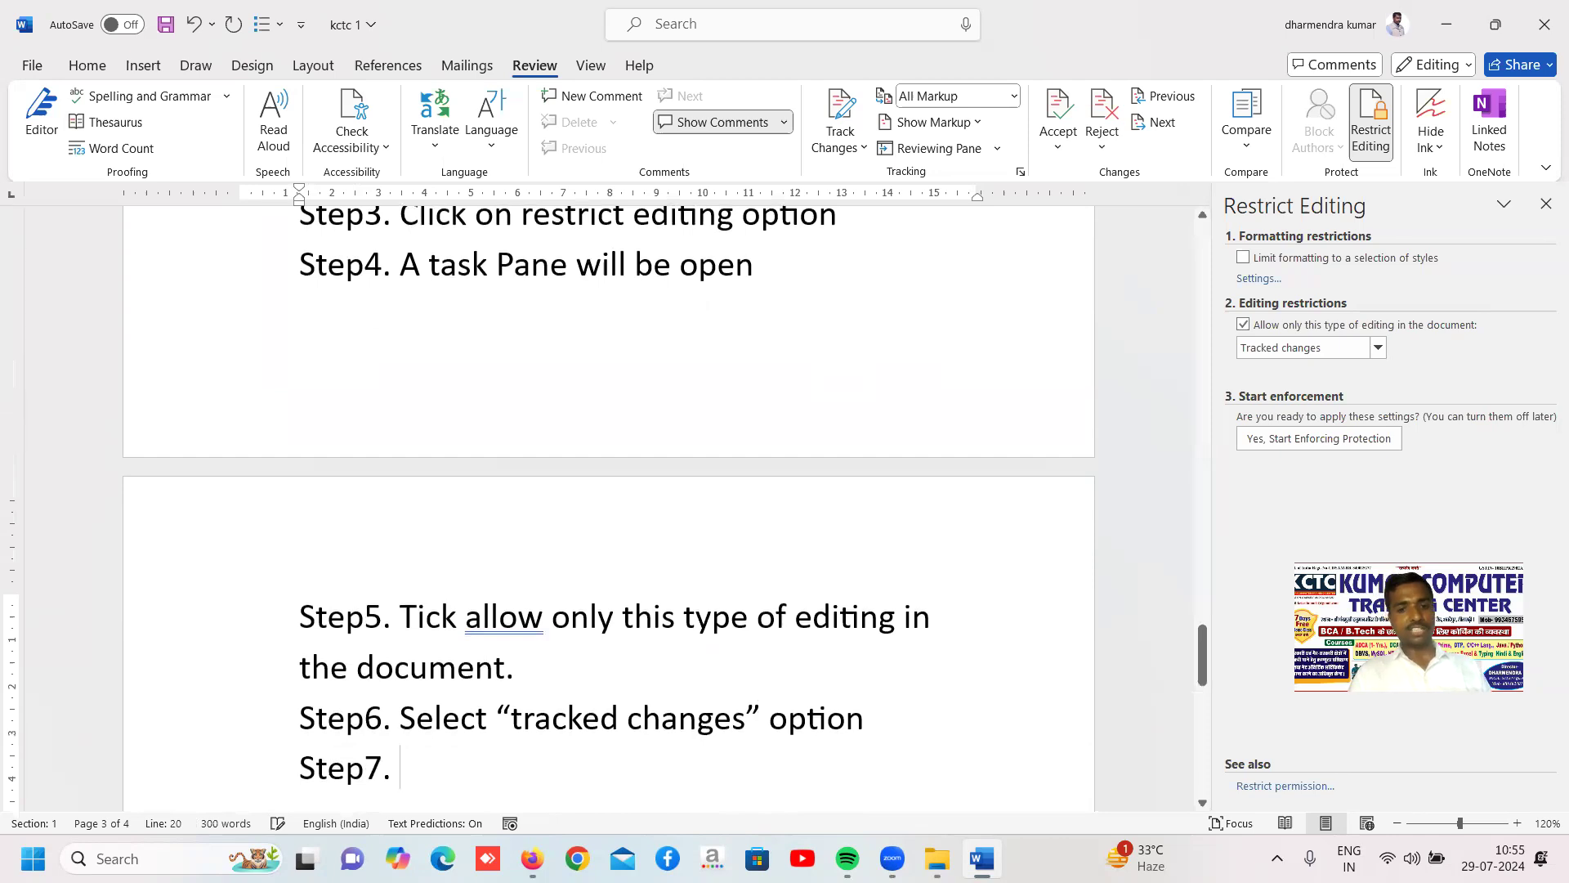
{"action": "type", "text": "t"}
{"action": "key", "text": "BackSpace"}
{"action": "type", "text": "yes "}
{"action": "type", "text": ", en"}
{"action": "type", "text": "forse"}
{"action": "key", "text": "BackSpace"}
{"action": "key", "text": "BackSpace"}
{"action": "key", "text": "BackSpace"}
{"action": "key", "text": "BackSpace"}
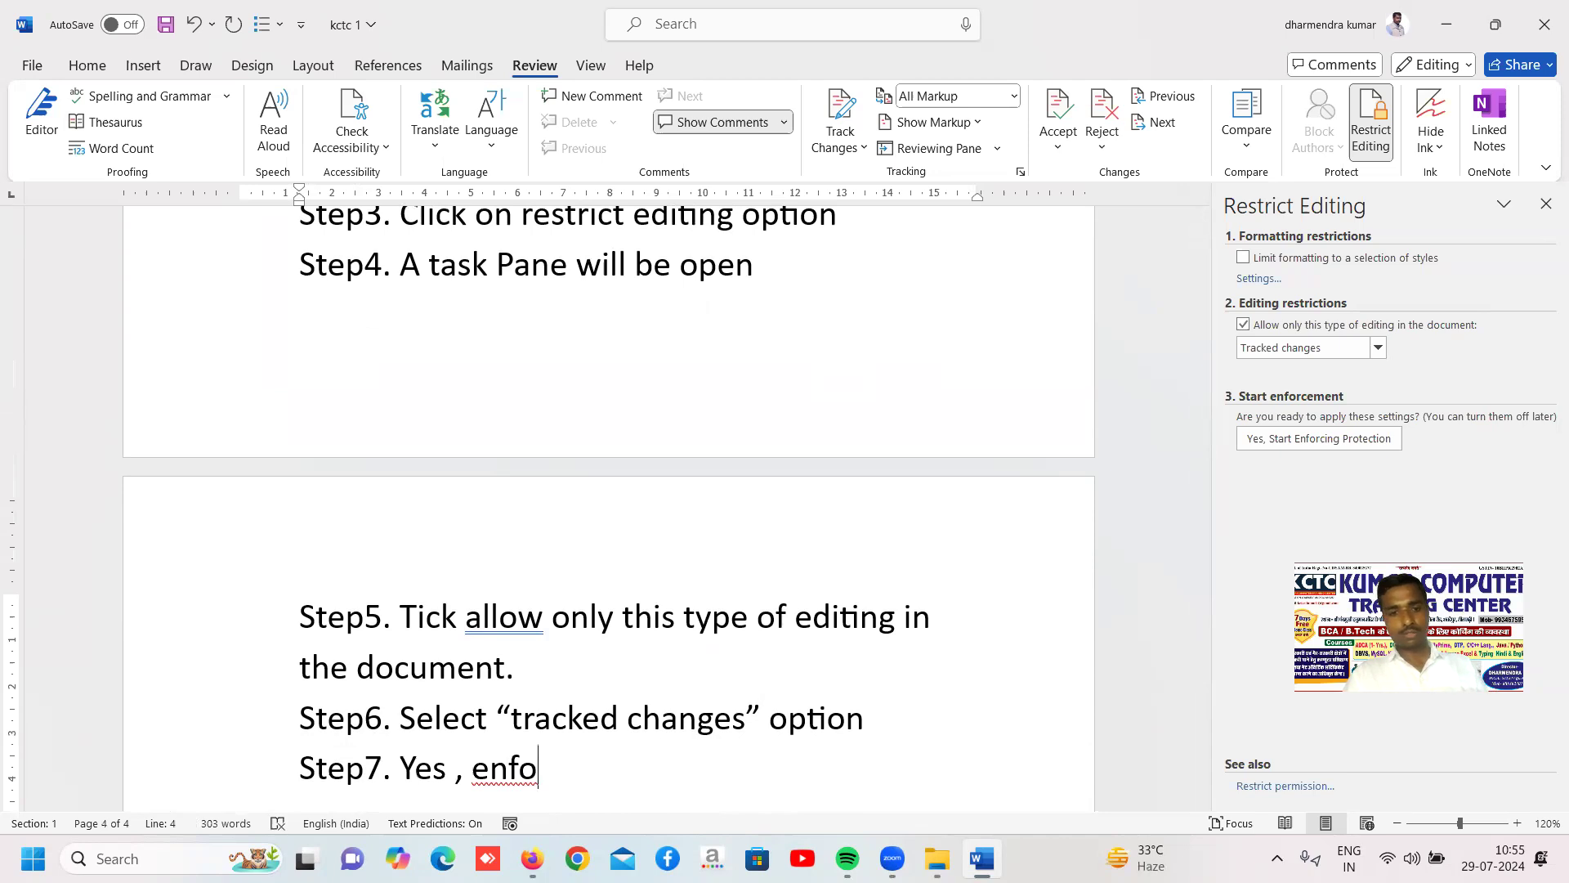
{"action": "type", "text": "rci"}
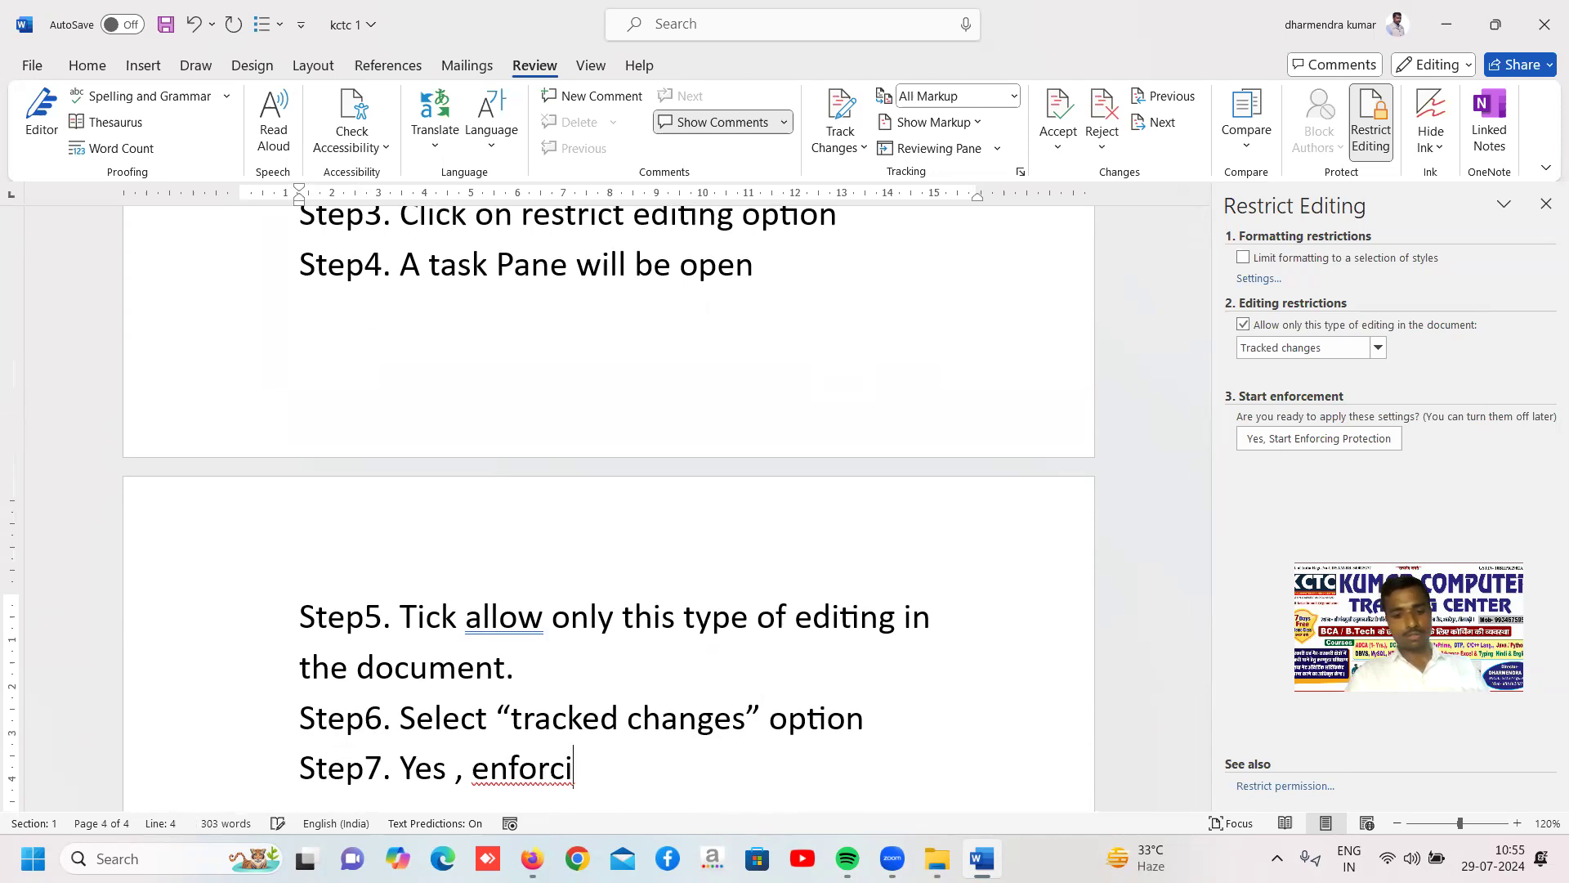
{"action": "type", "text": "ng protection"}
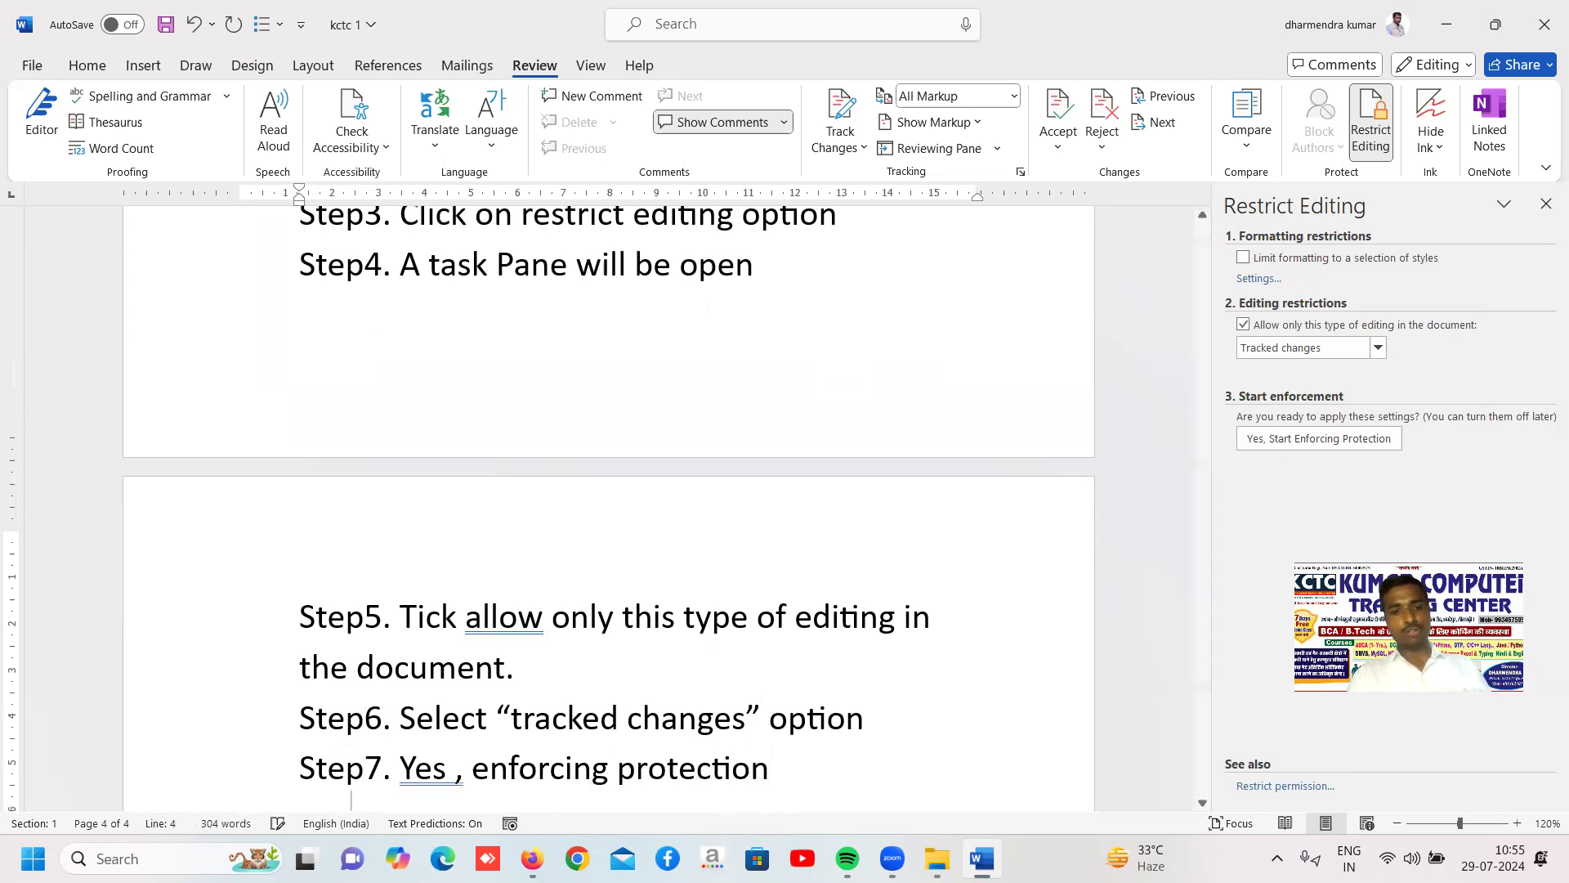
{"action": "key", "text": "Return"}
{"action": "key", "text": "BackSpace"}
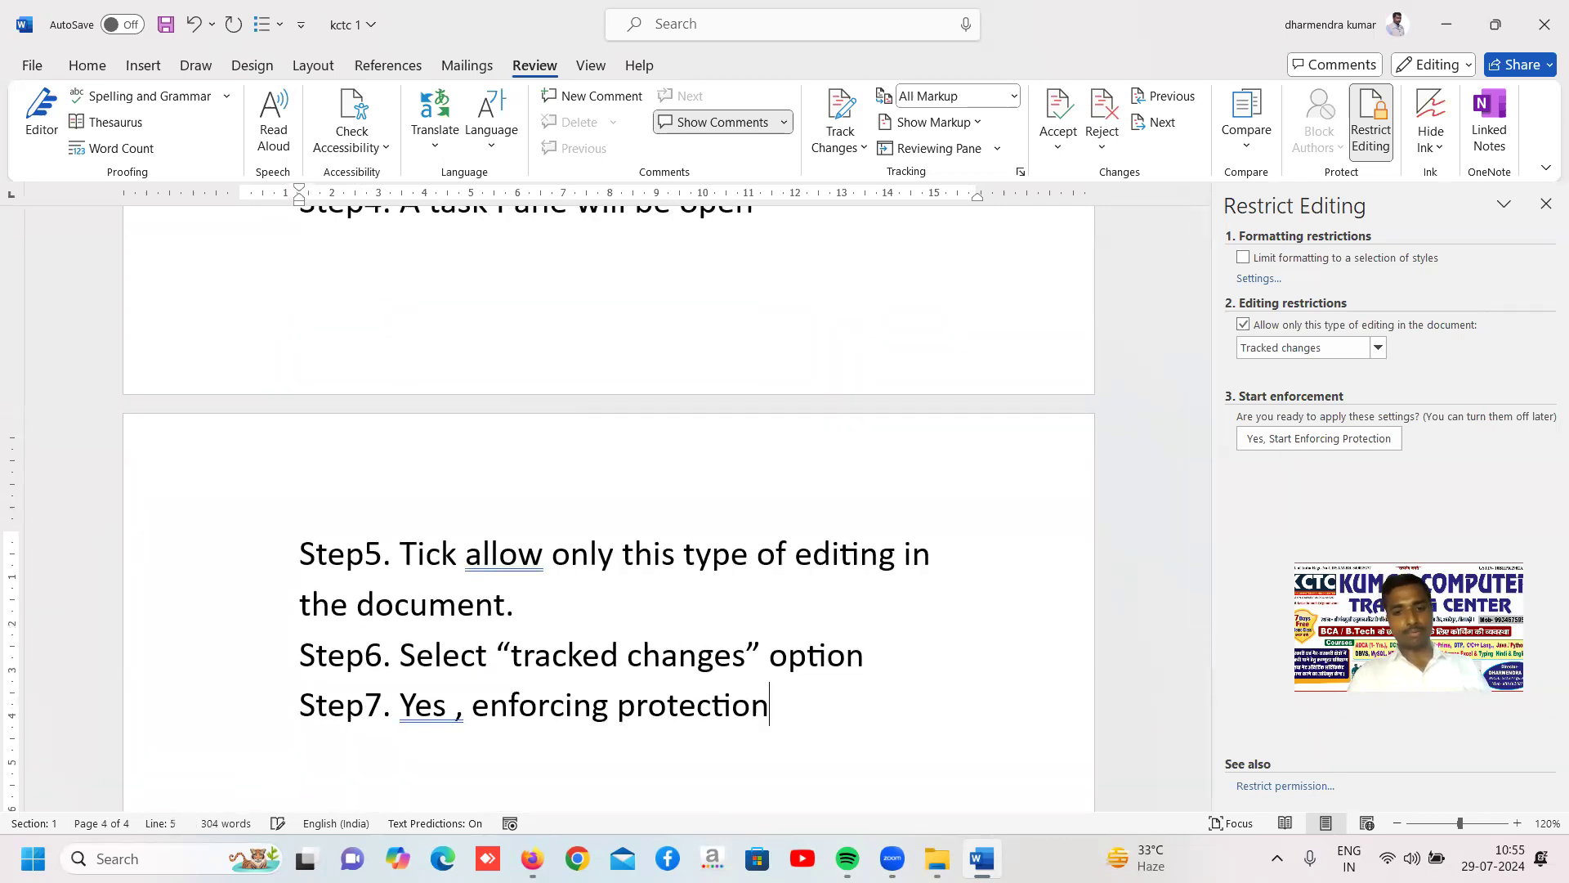
{"action": "type", "text": "button"}
Remove the extra space before the comma after "Yes" in Step7
{"action": "key", "text": "Left"}
{"action": "key", "text": "Left"}
{"action": "key", "text": "Left"}
{"action": "key", "text": "Left"}
{"action": "key", "text": "Left"}
{"action": "key", "text": "Left"}
{"action": "key", "text": "Left"}
{"action": "key", "text": "Left"}
{"action": "key", "text": "Left"}
{"action": "key", "text": "Left"}
{"action": "key", "text": "Left"}
{"action": "key", "text": "Left"}
{"action": "key", "text": "Left"}
{"action": "key", "text": "Left"}
{"action": "key", "text": "Left"}
{"action": "key", "text": "Left"}
{"action": "key", "text": "Left"}
{"action": "key", "text": "Left"}
{"action": "key", "text": "Left"}
{"action": "key", "text": "Left"}
{"action": "key", "text": "Left"}
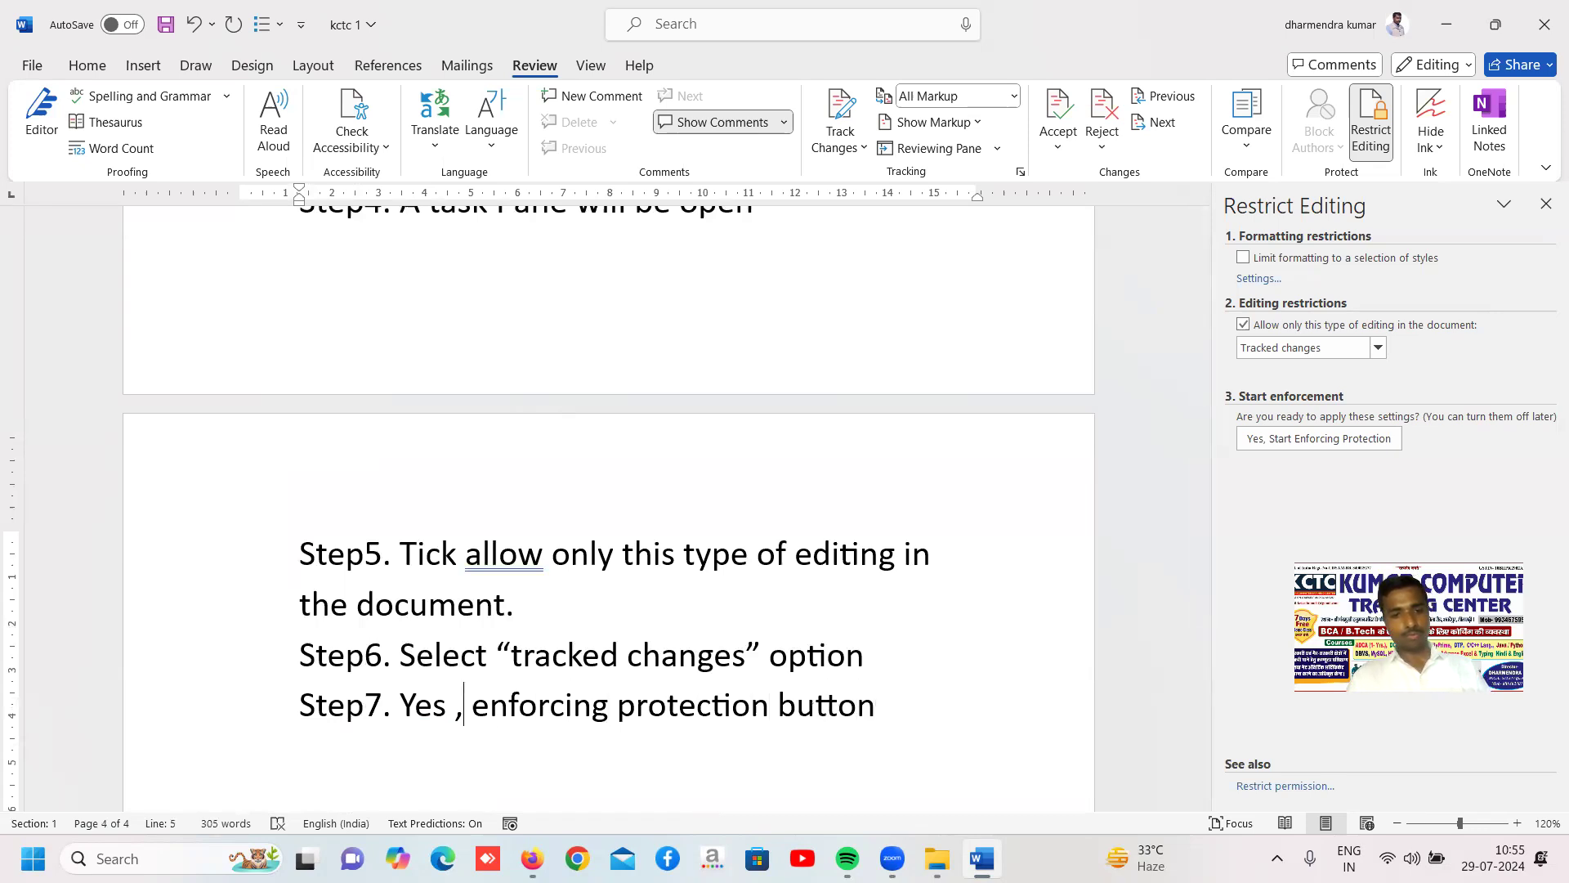
{"action": "key", "text": "BackSpace"}
{"action": "key", "text": "Right"}
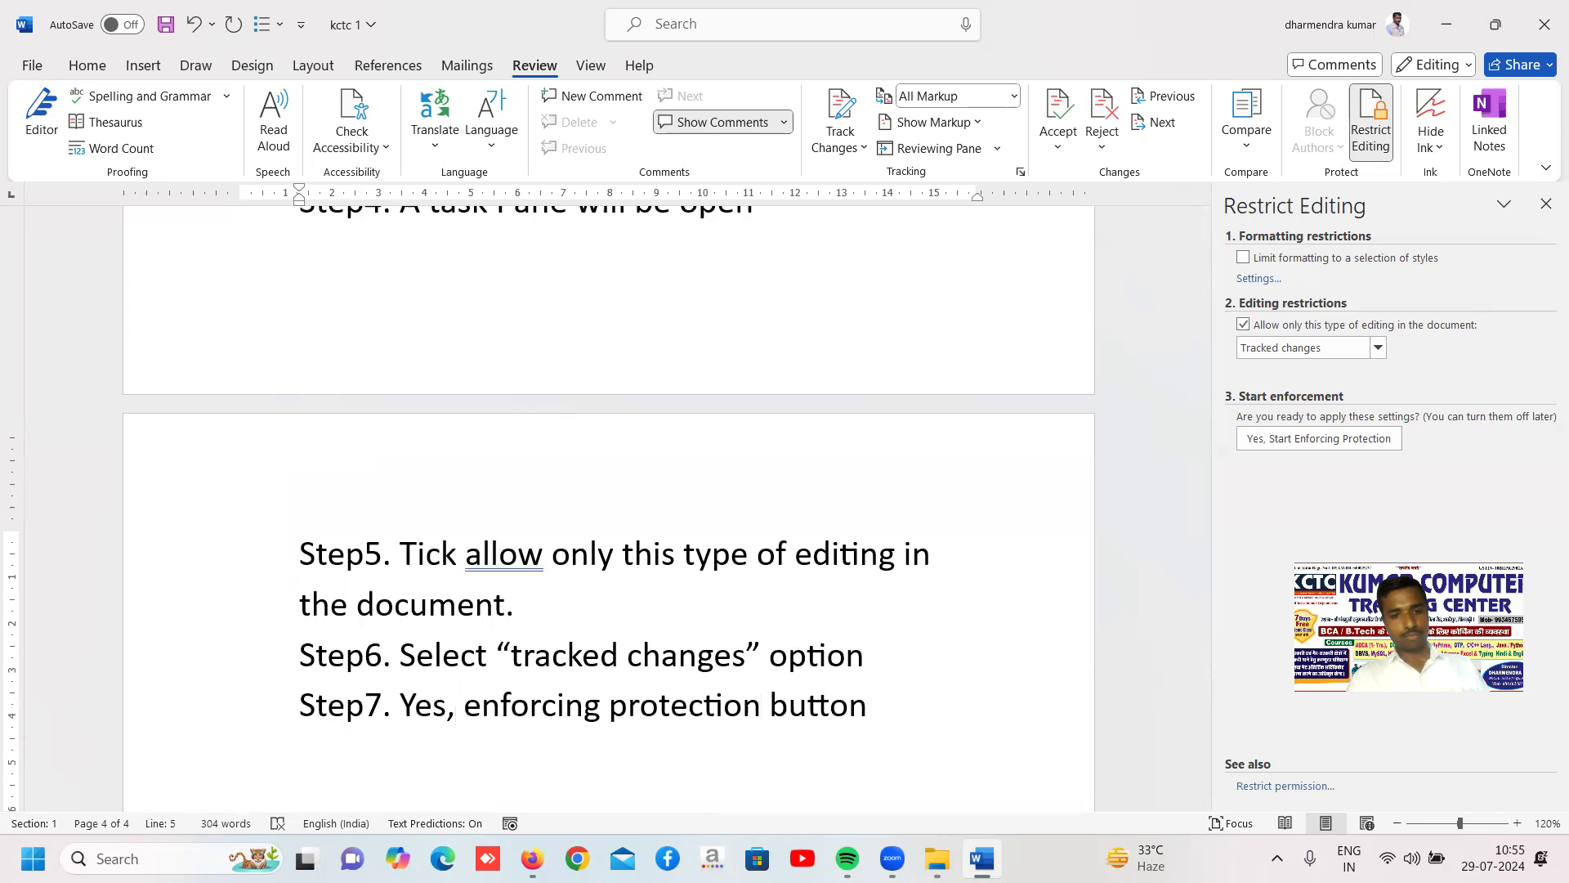
Add the line "Step8. A dialog box open" below Step7
{"action": "key", "text": "Right"}
{"action": "key", "text": "Right"}
{"action": "key", "text": "Return"}
{"action": "type", "text": "step"}
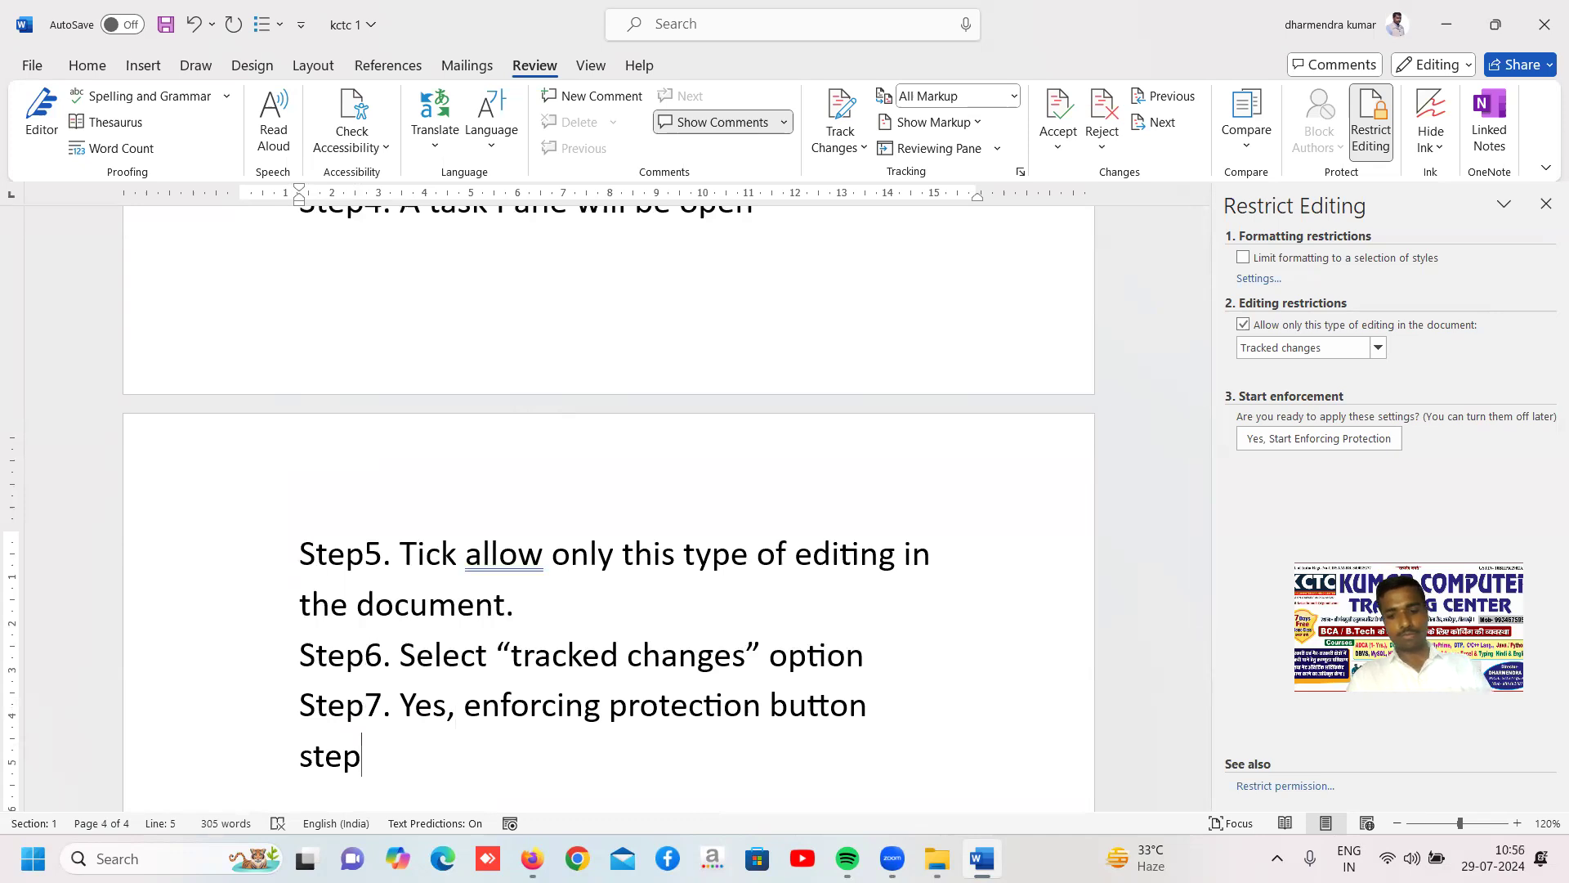
{"action": "type", "text": "8. type"}
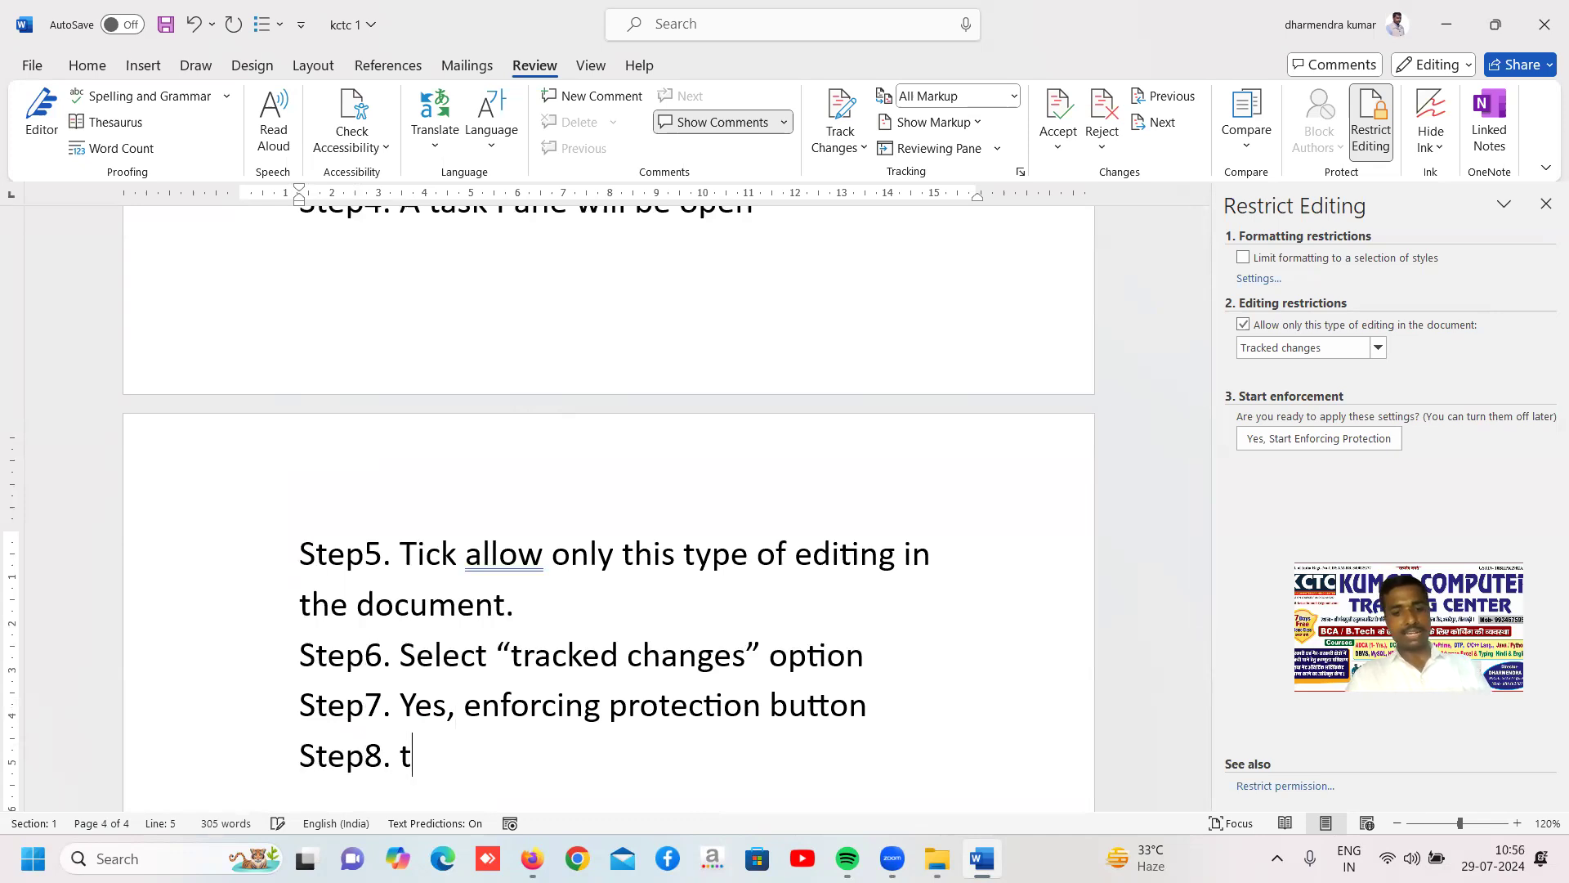
{"action": "key", "text": "BackSpace"}
{"action": "key", "text": "BackSpace"}
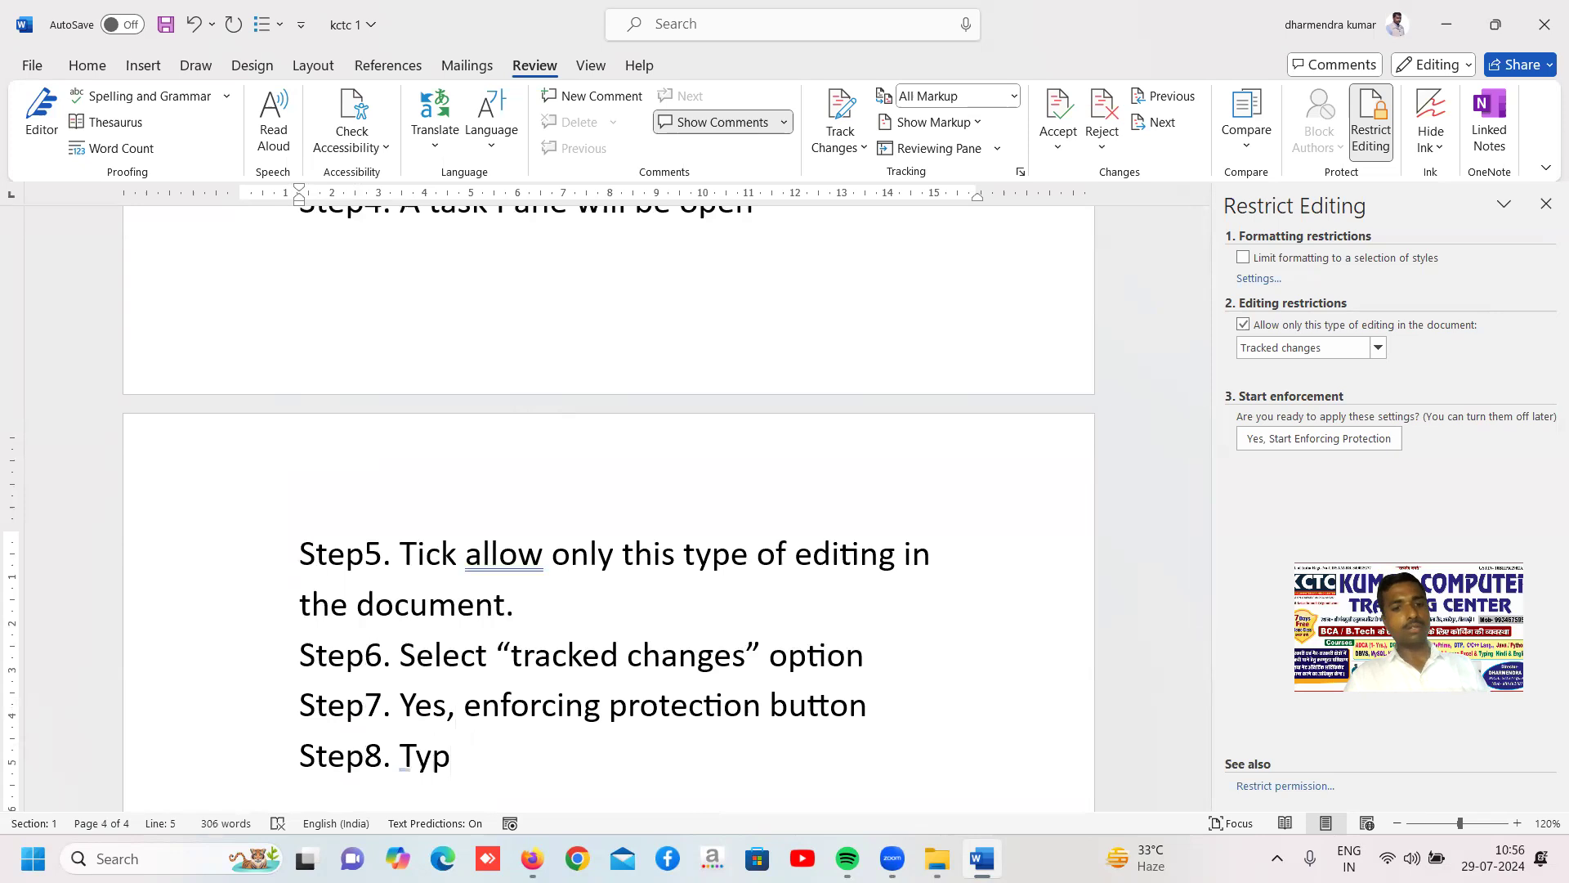
{"action": "key", "text": "BackSpace"}
{"action": "key", "text": "BackSpace"}
{"action": "key", "text": "BackSpace"}
{"action": "type", "text": "a"}
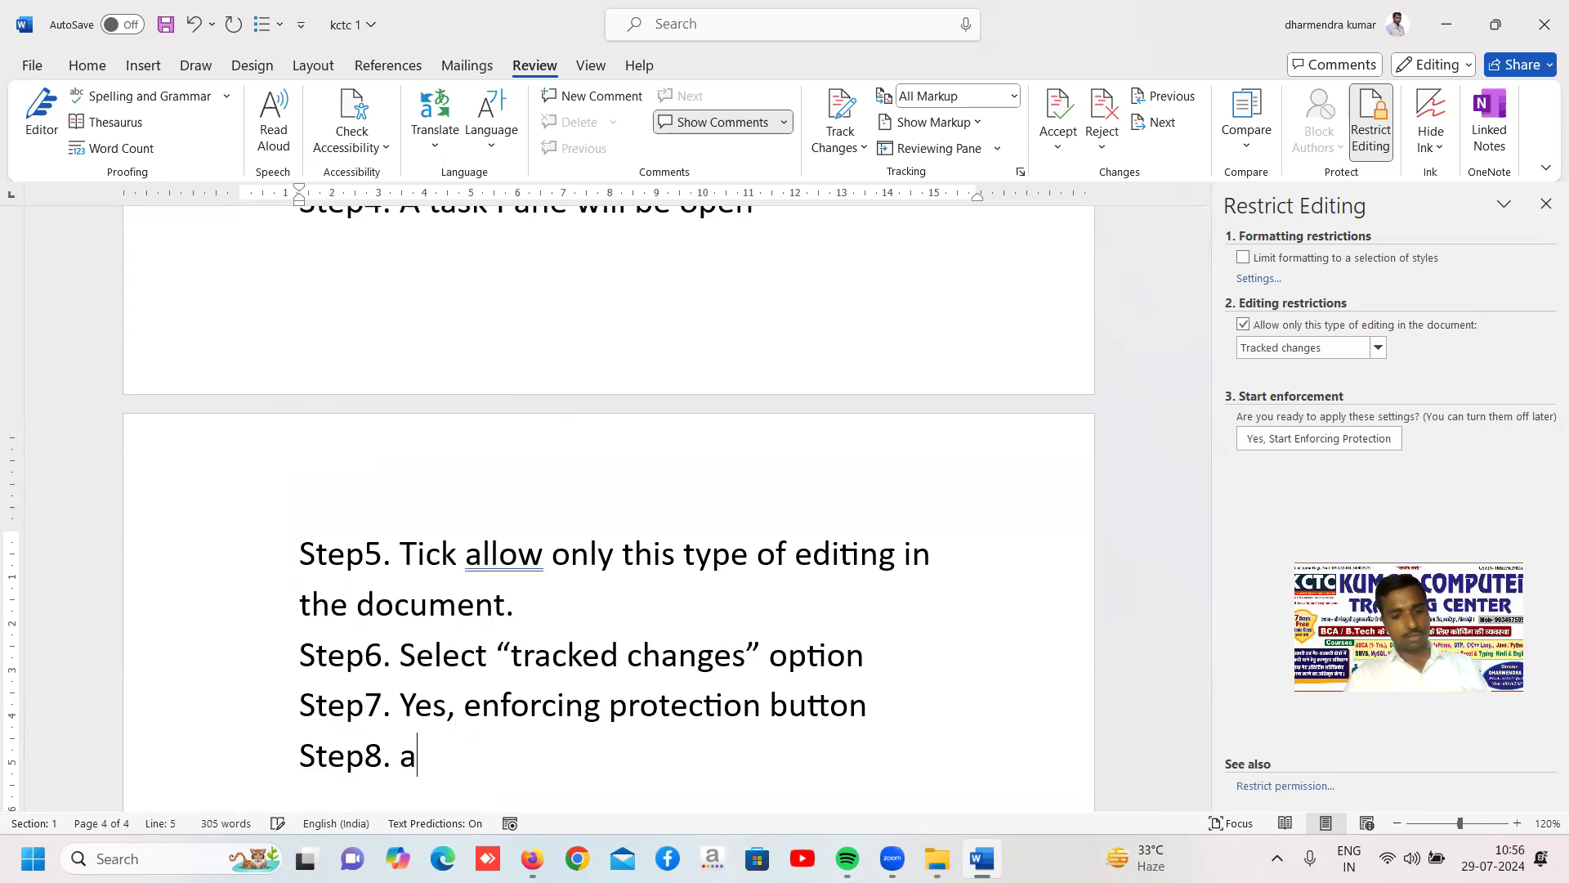
{"action": "type", "text": " dialo"}
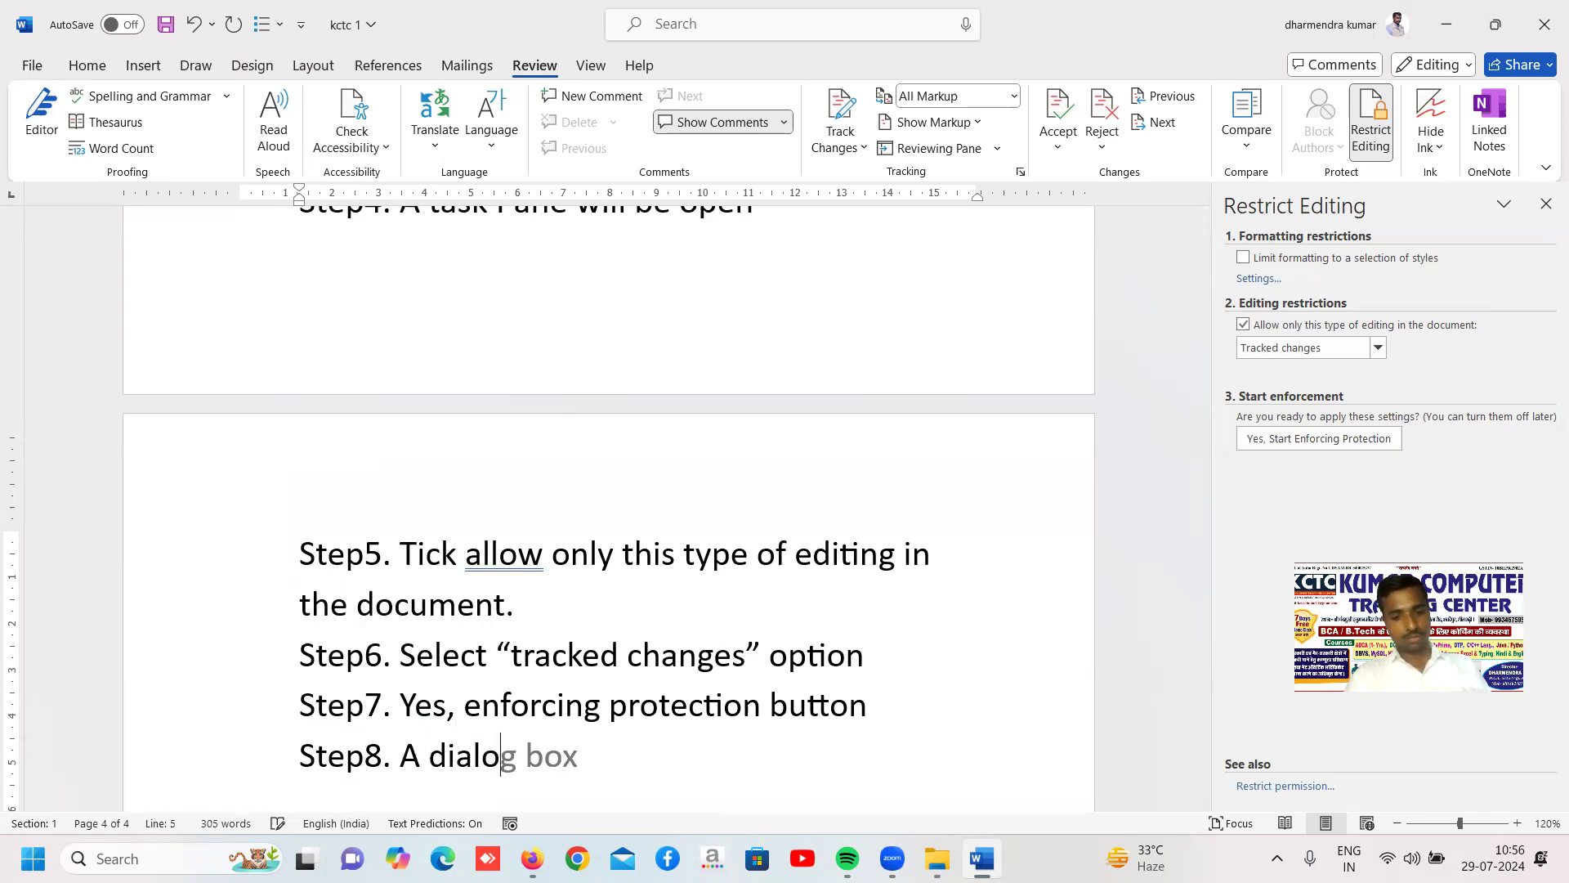
{"action": "type", "text": "g box open"}
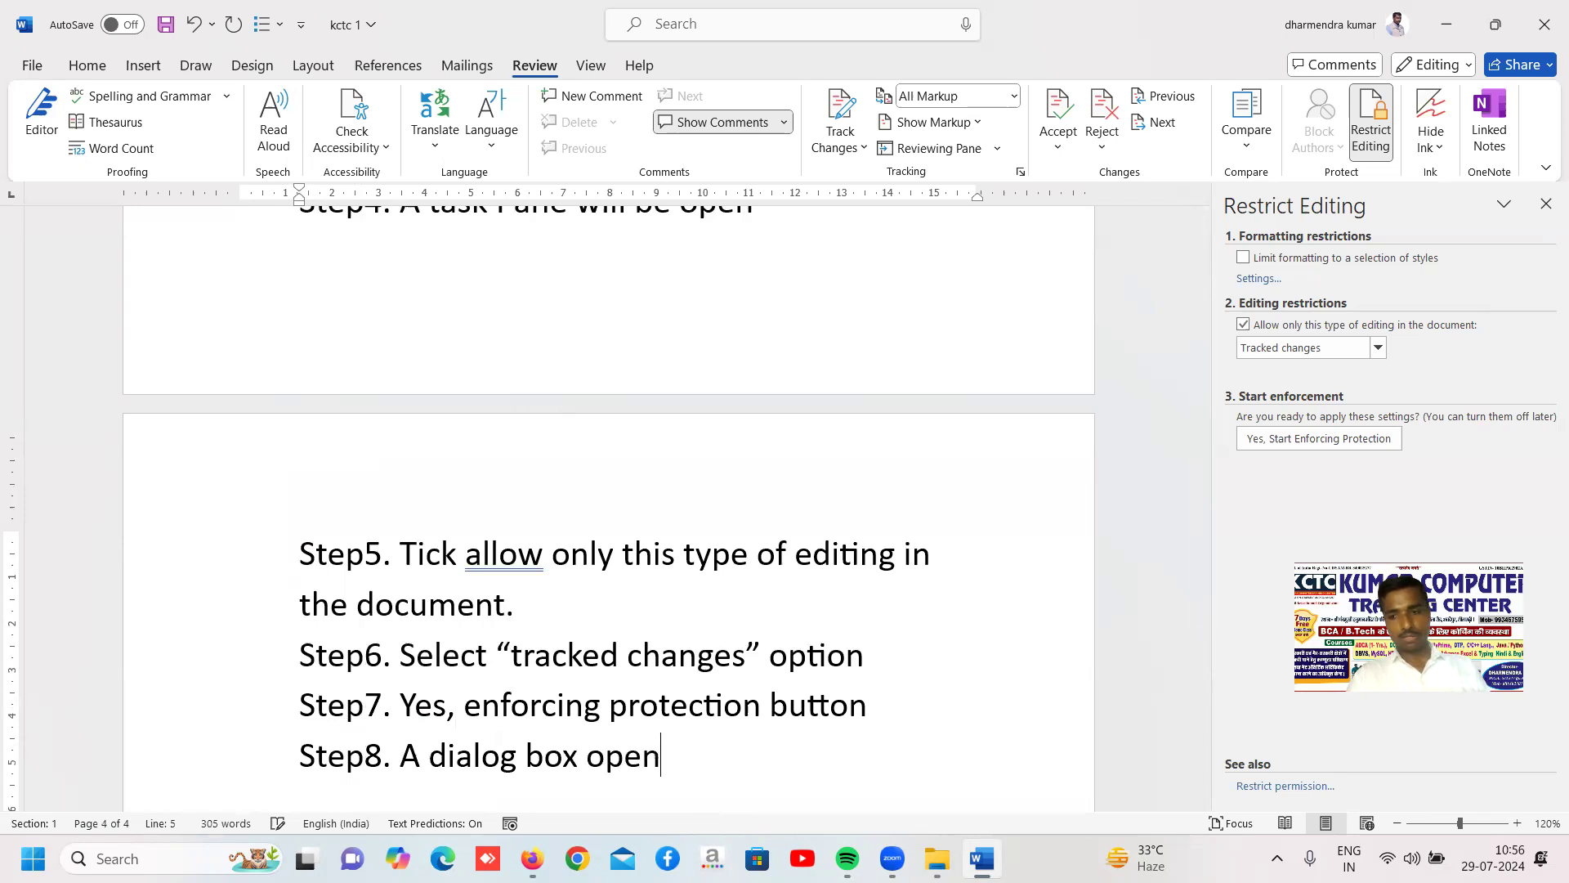
Add the line "Step9. Type password if you want because it optional." below Step8
{"action": "key", "text": "Return"}
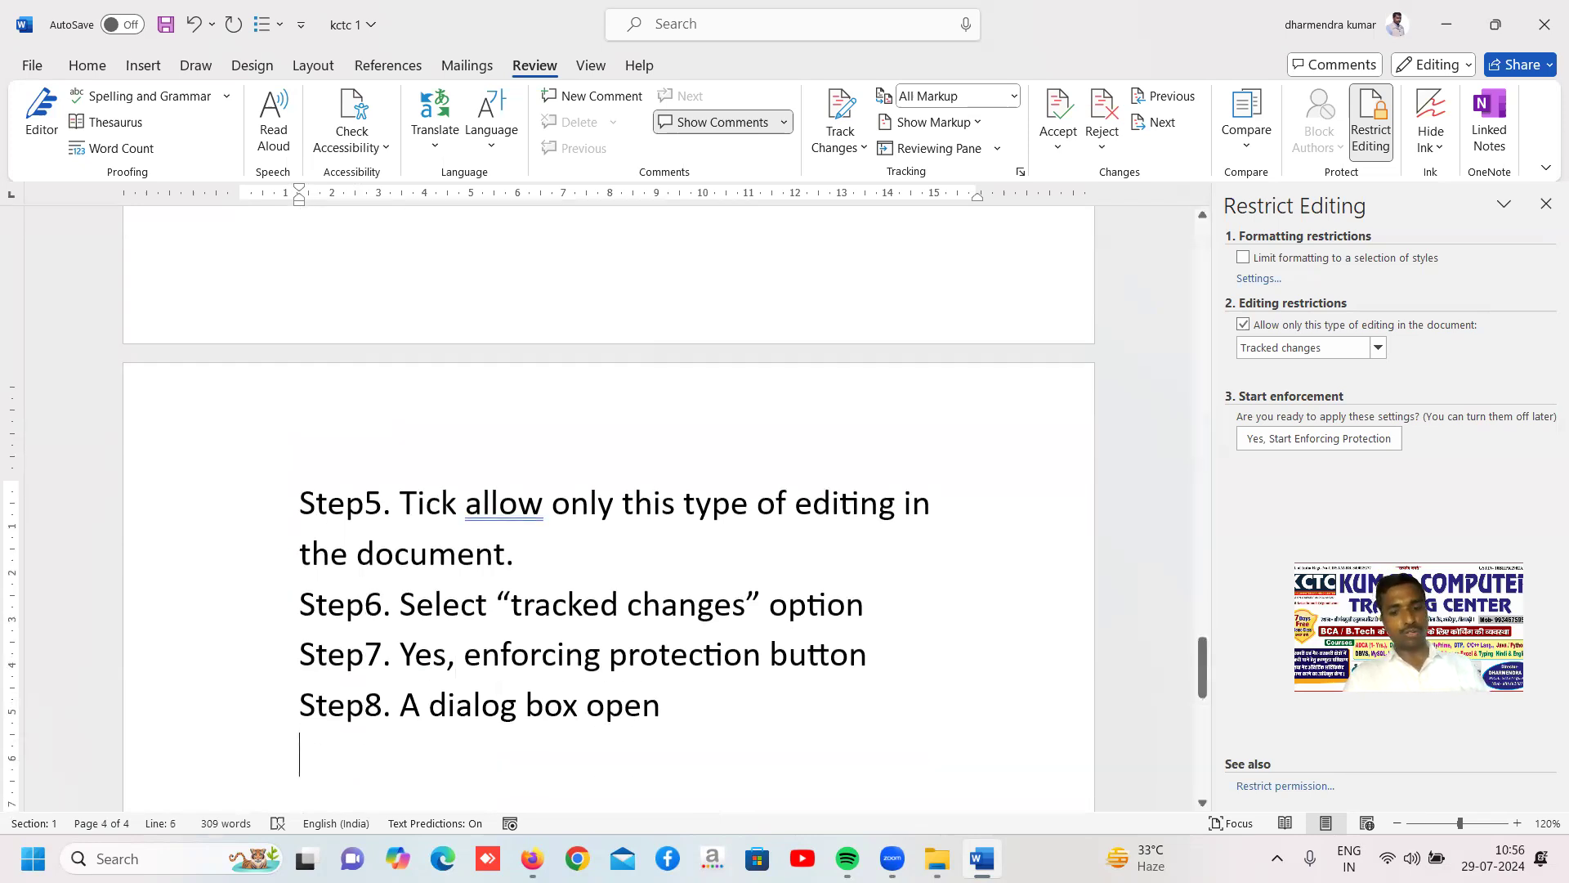
{"action": "type", "text": "st"}
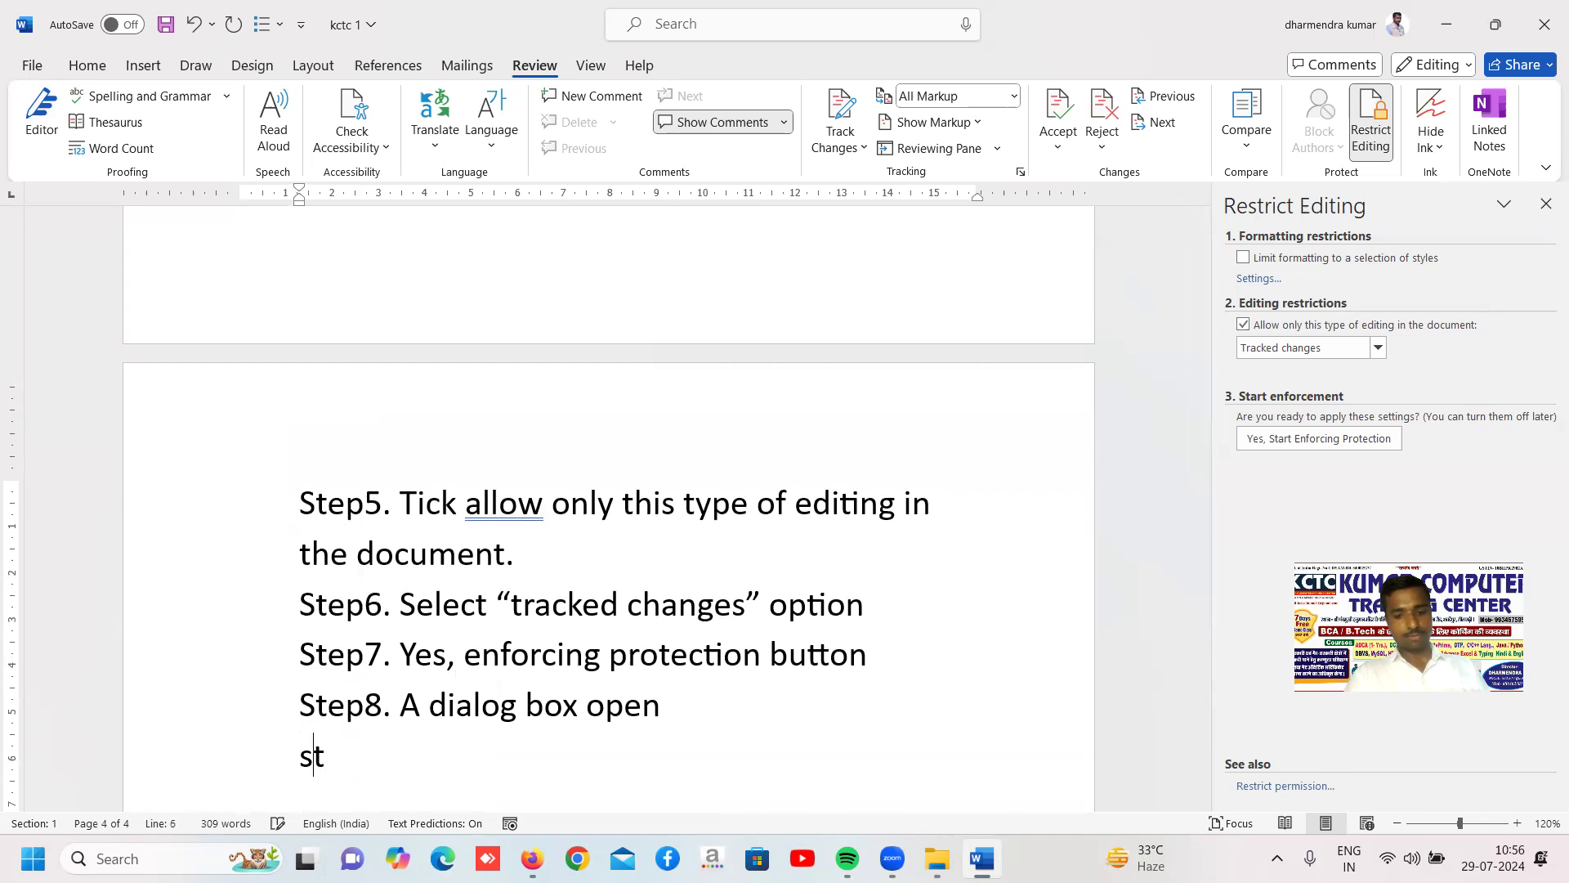
{"action": "type", "text": "ep9"}
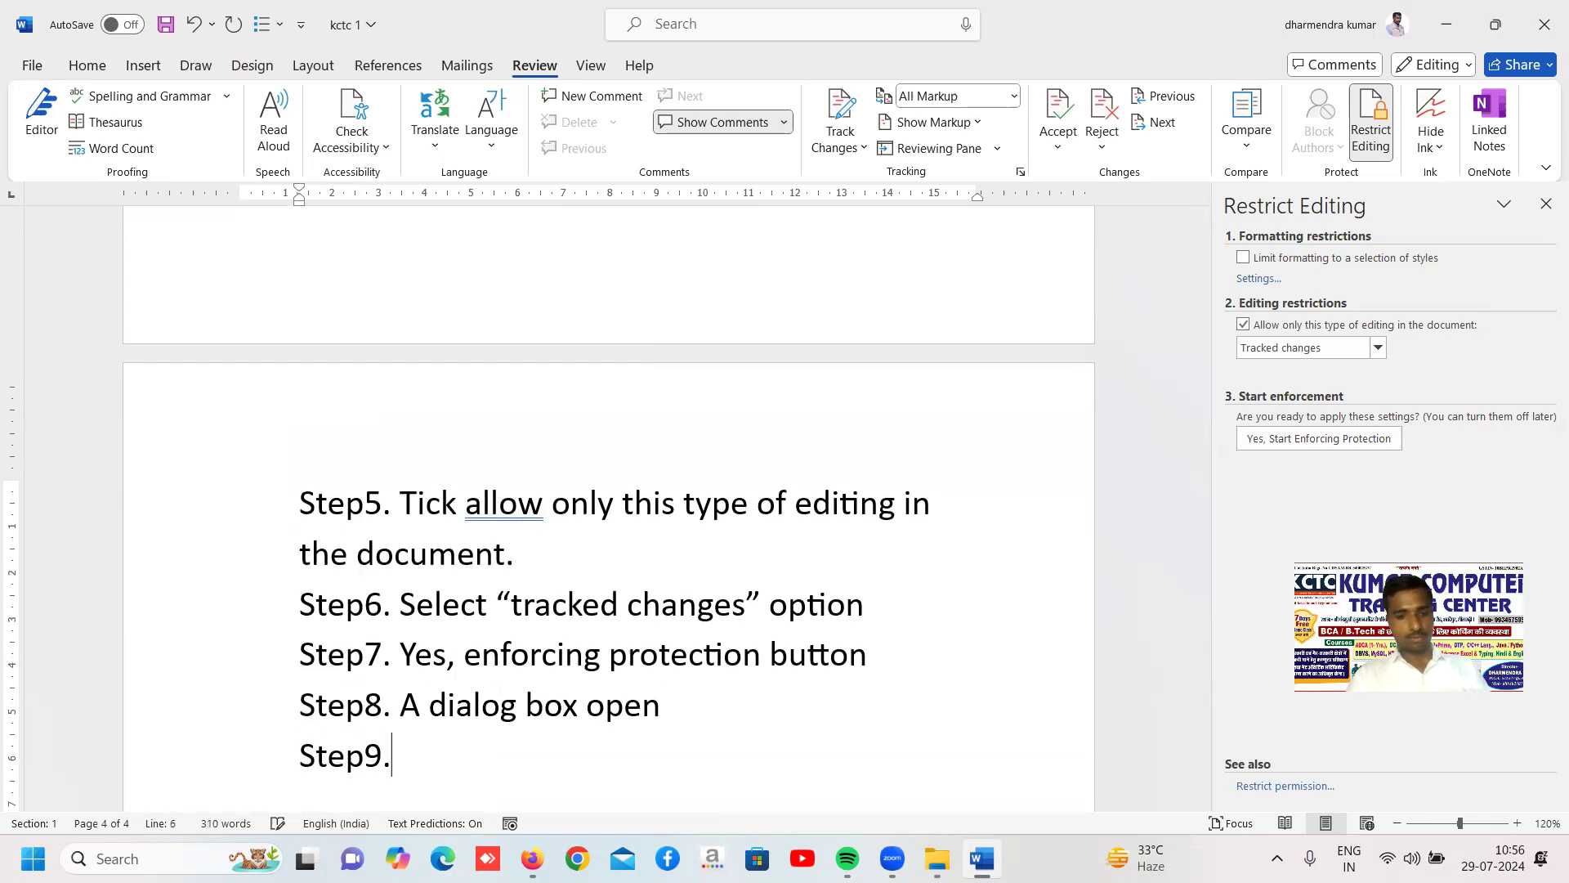
{"action": "type", "text": ". ty"}
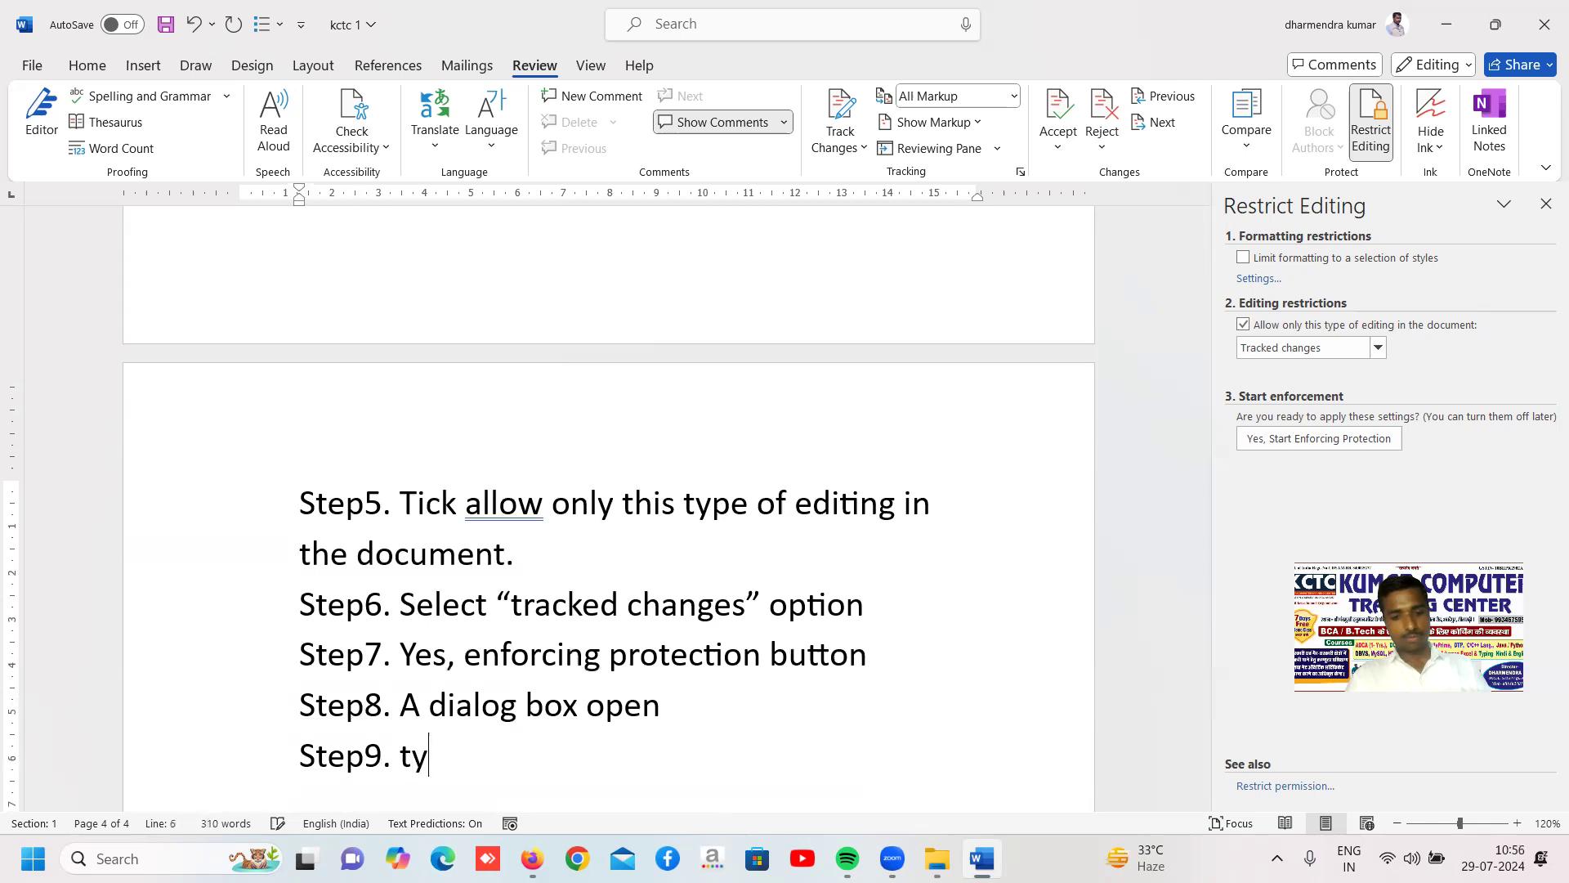
{"action": "type", "text": "pe passw"}
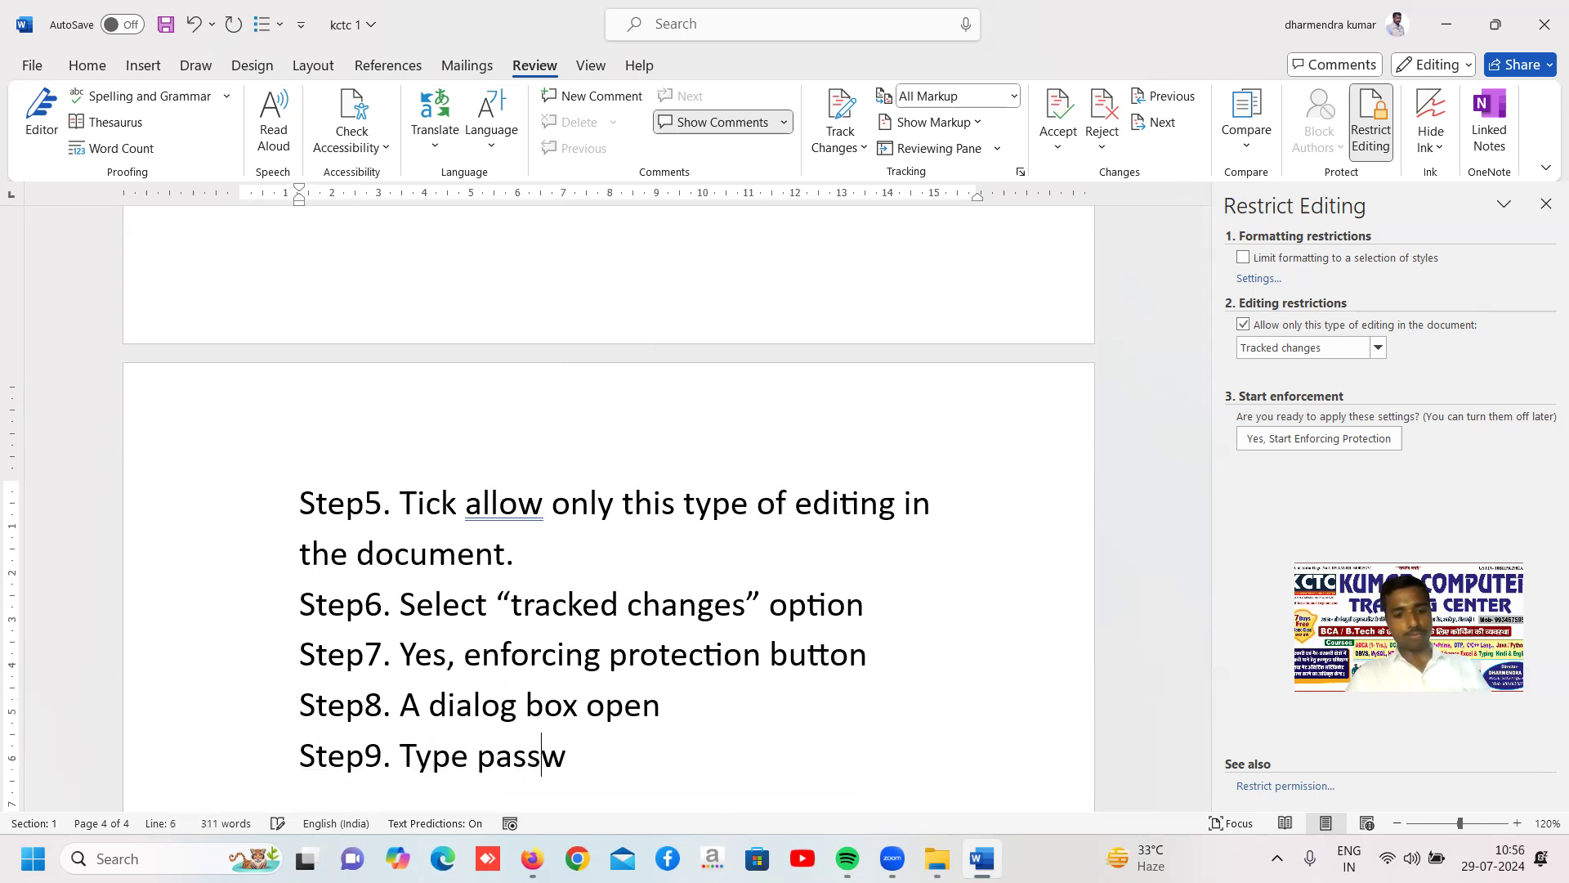
{"action": "type", "text": "ord if yo"}
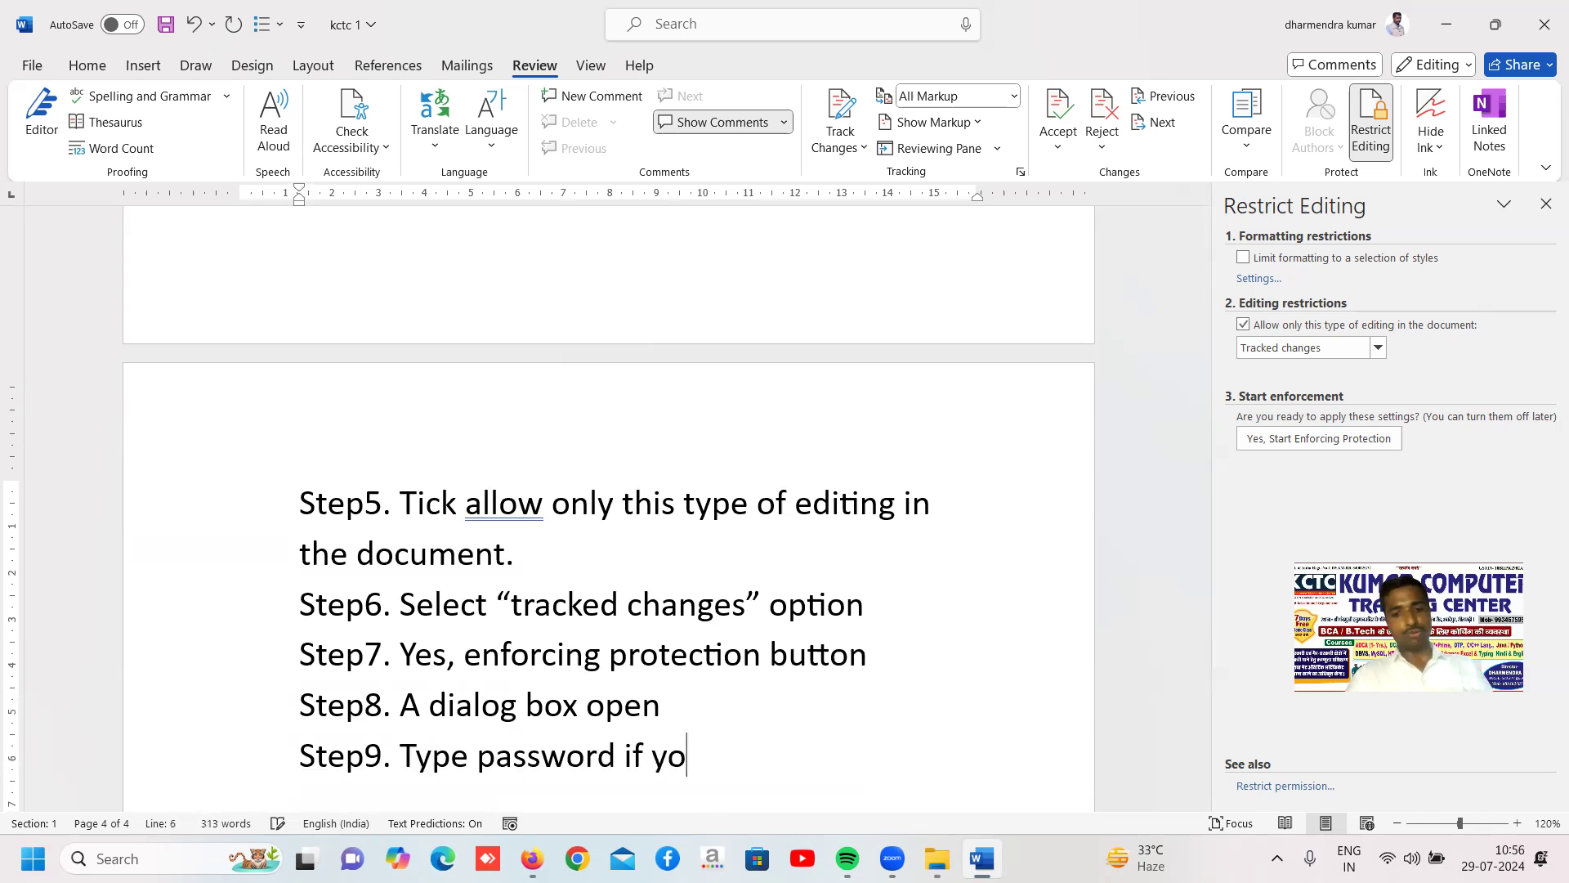
{"action": "type", "text": "u want"}
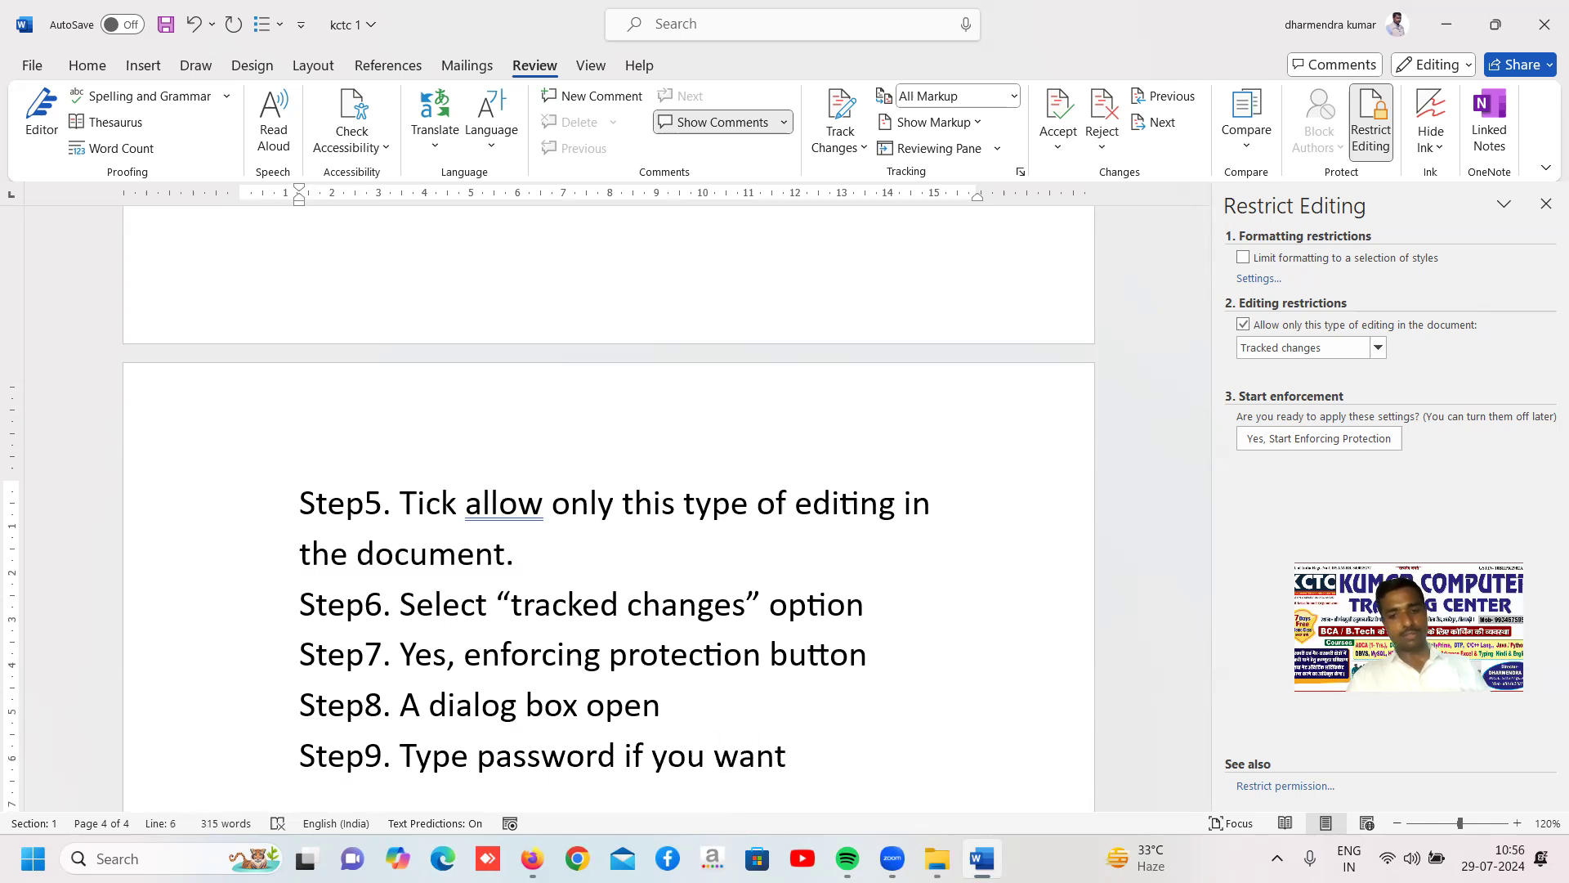
{"action": "type", "text": " b"}
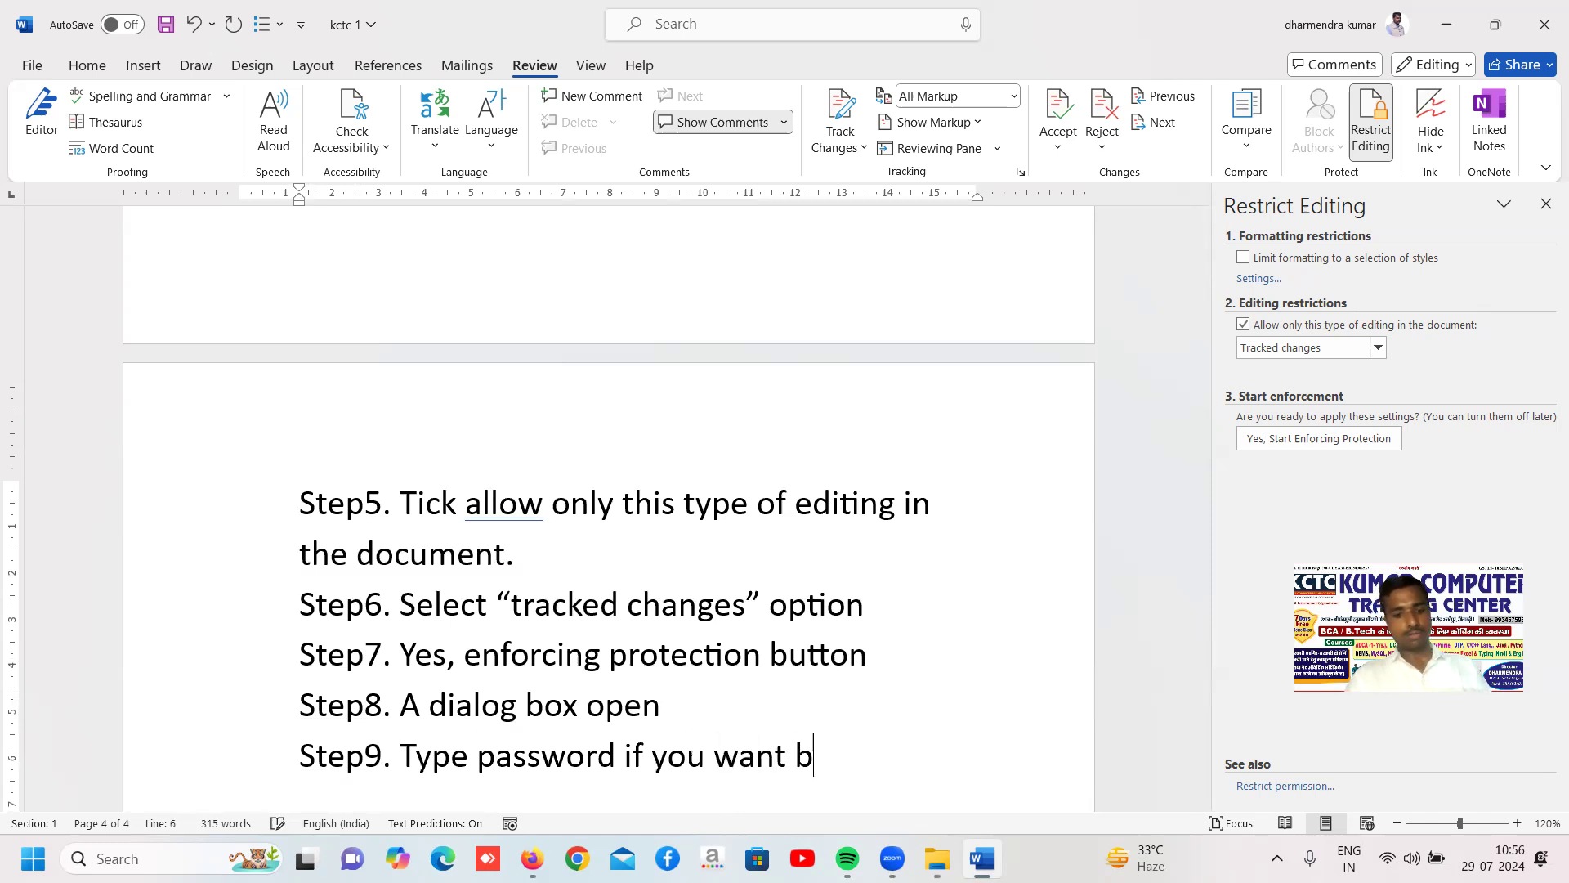
{"action": "type", "text": "ecause it "}
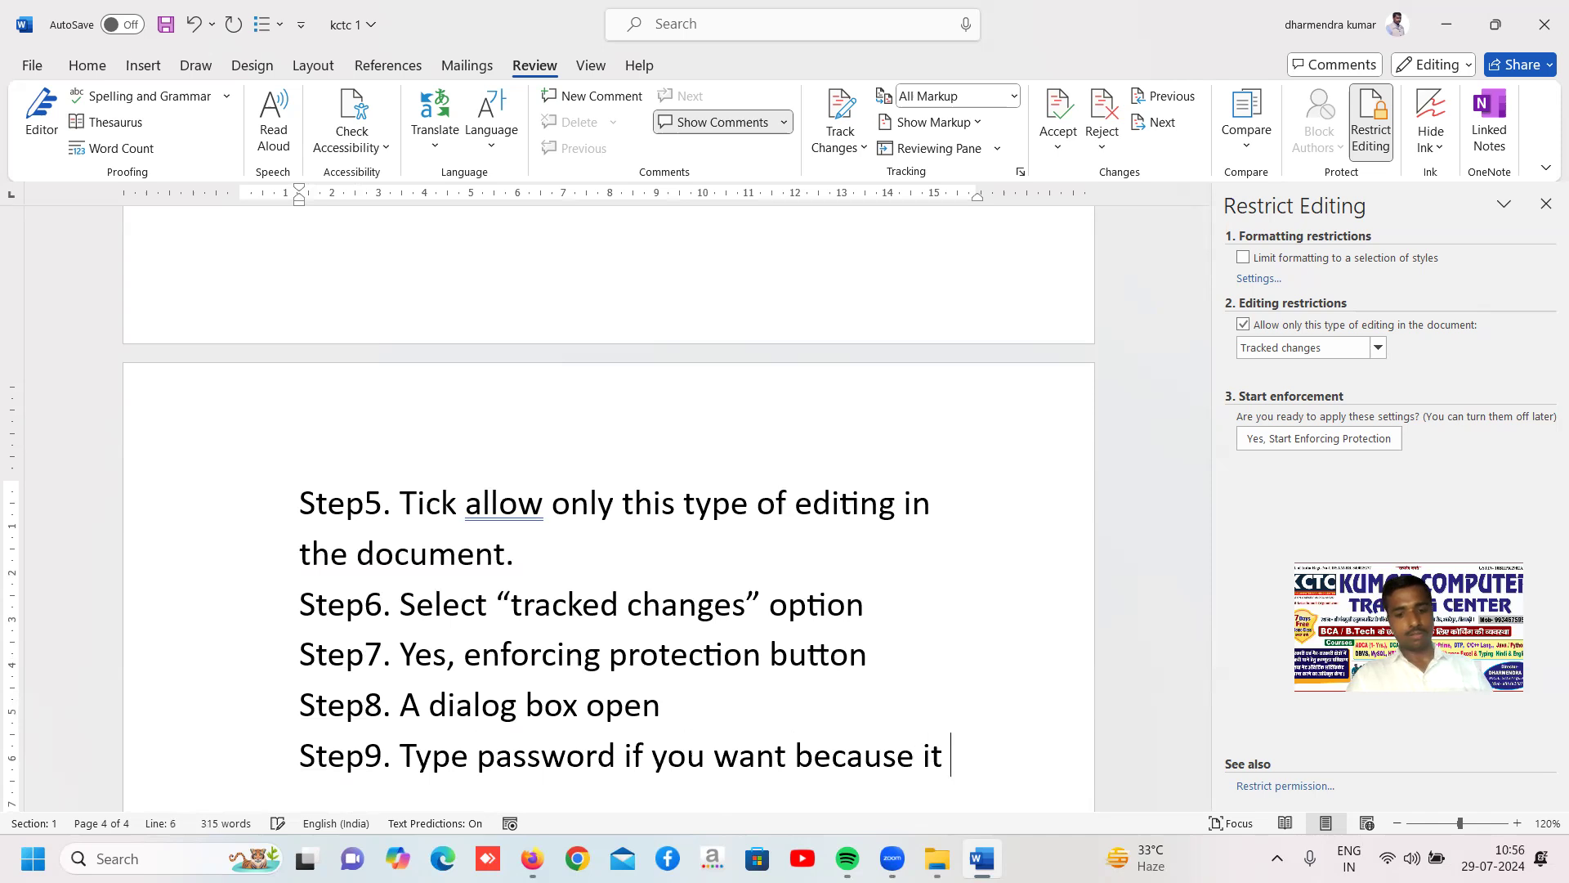
{"action": "type", "text": "optional."}
Add the line "Step10. Ok." below Step9
{"action": "key", "text": "Return"}
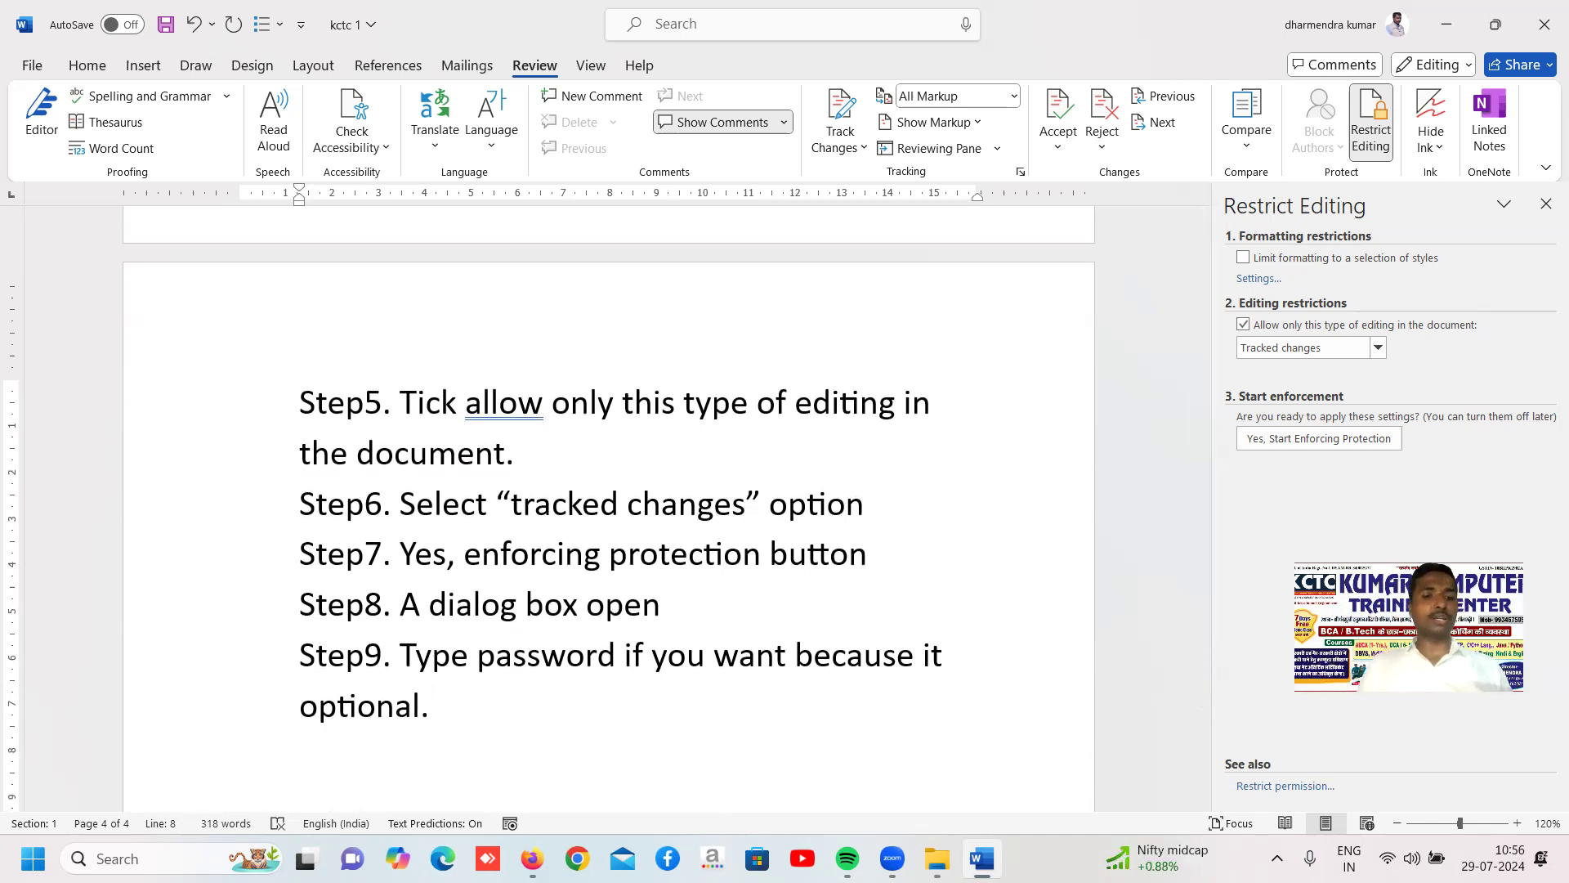
{"action": "type", "text": "step"}
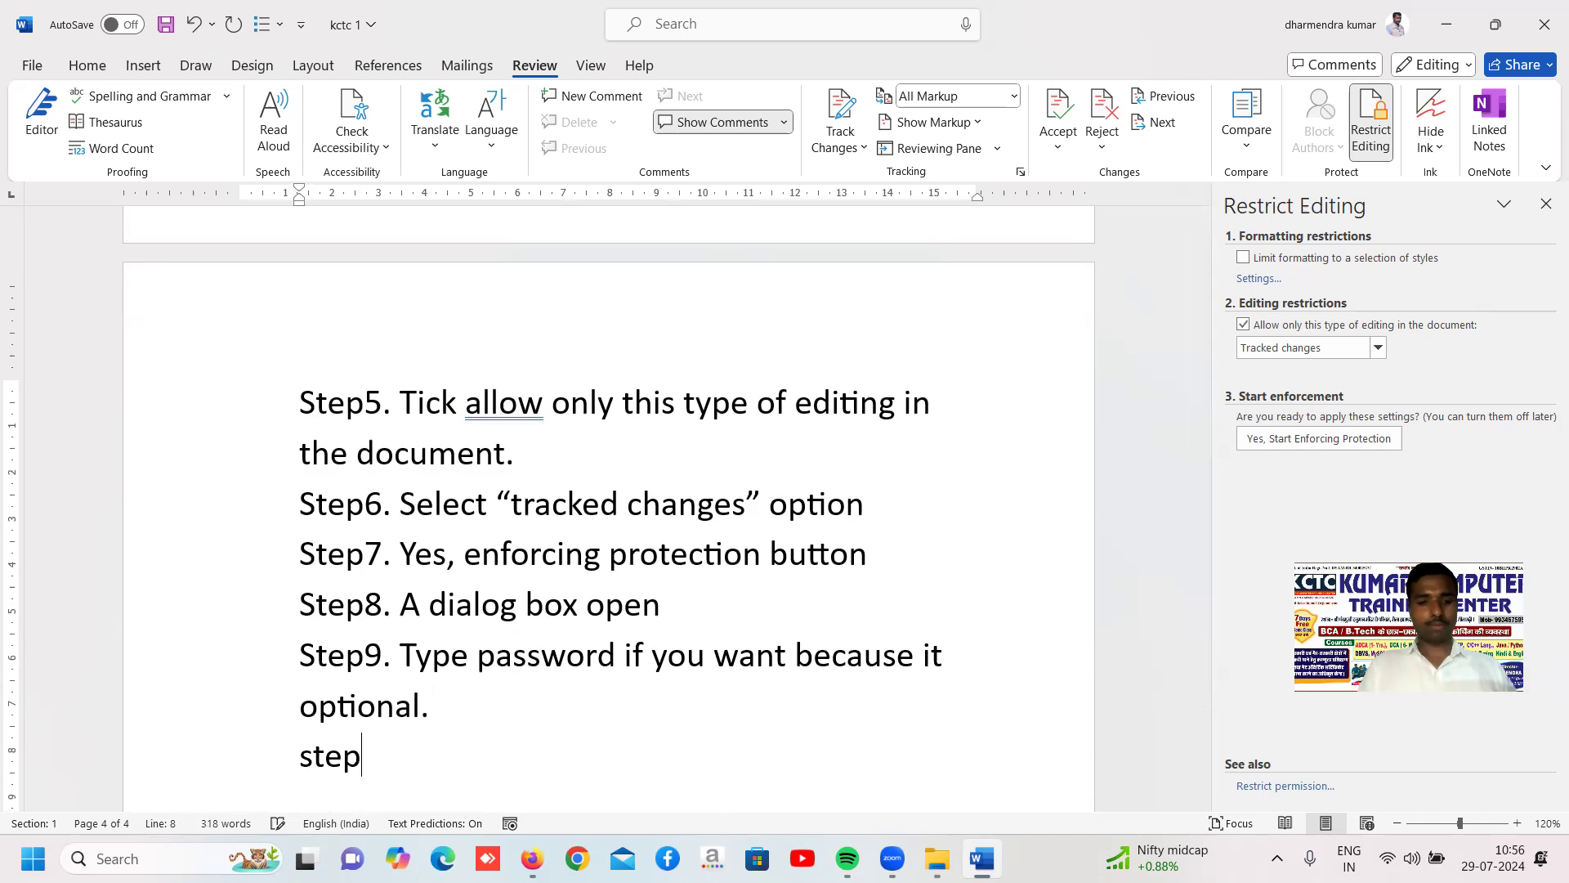
{"action": "type", "text": "10"}
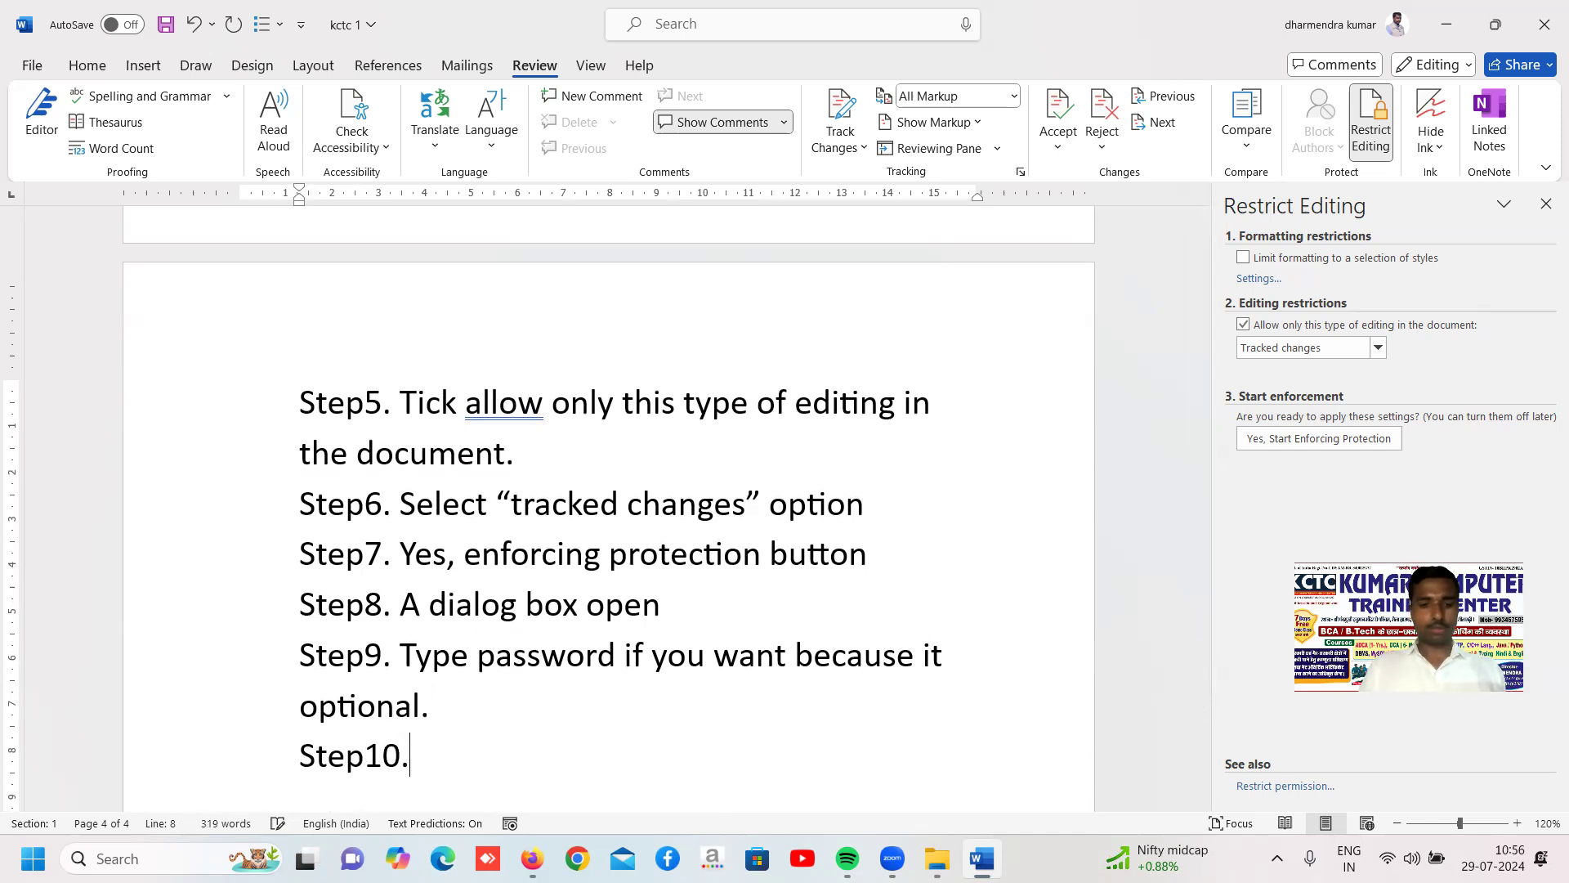
{"action": "type", "text": ". o"}
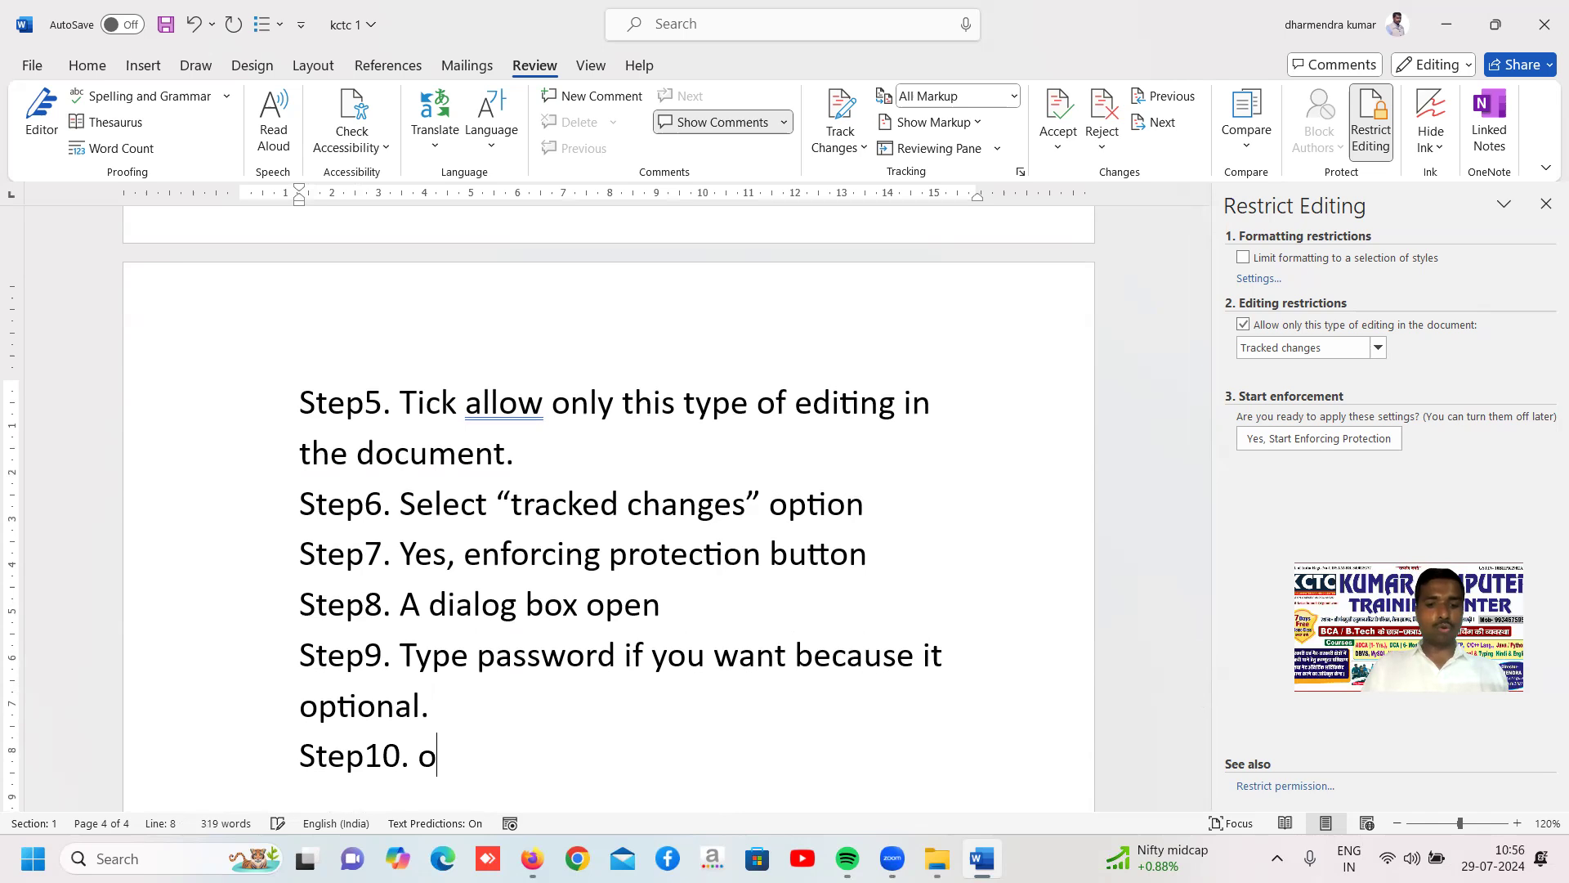
{"action": "type", "text": "k."}
Add the line "Step11. Now type any word in the document/ delete any thing from the document." below Step10
{"action": "key", "text": "Return"}
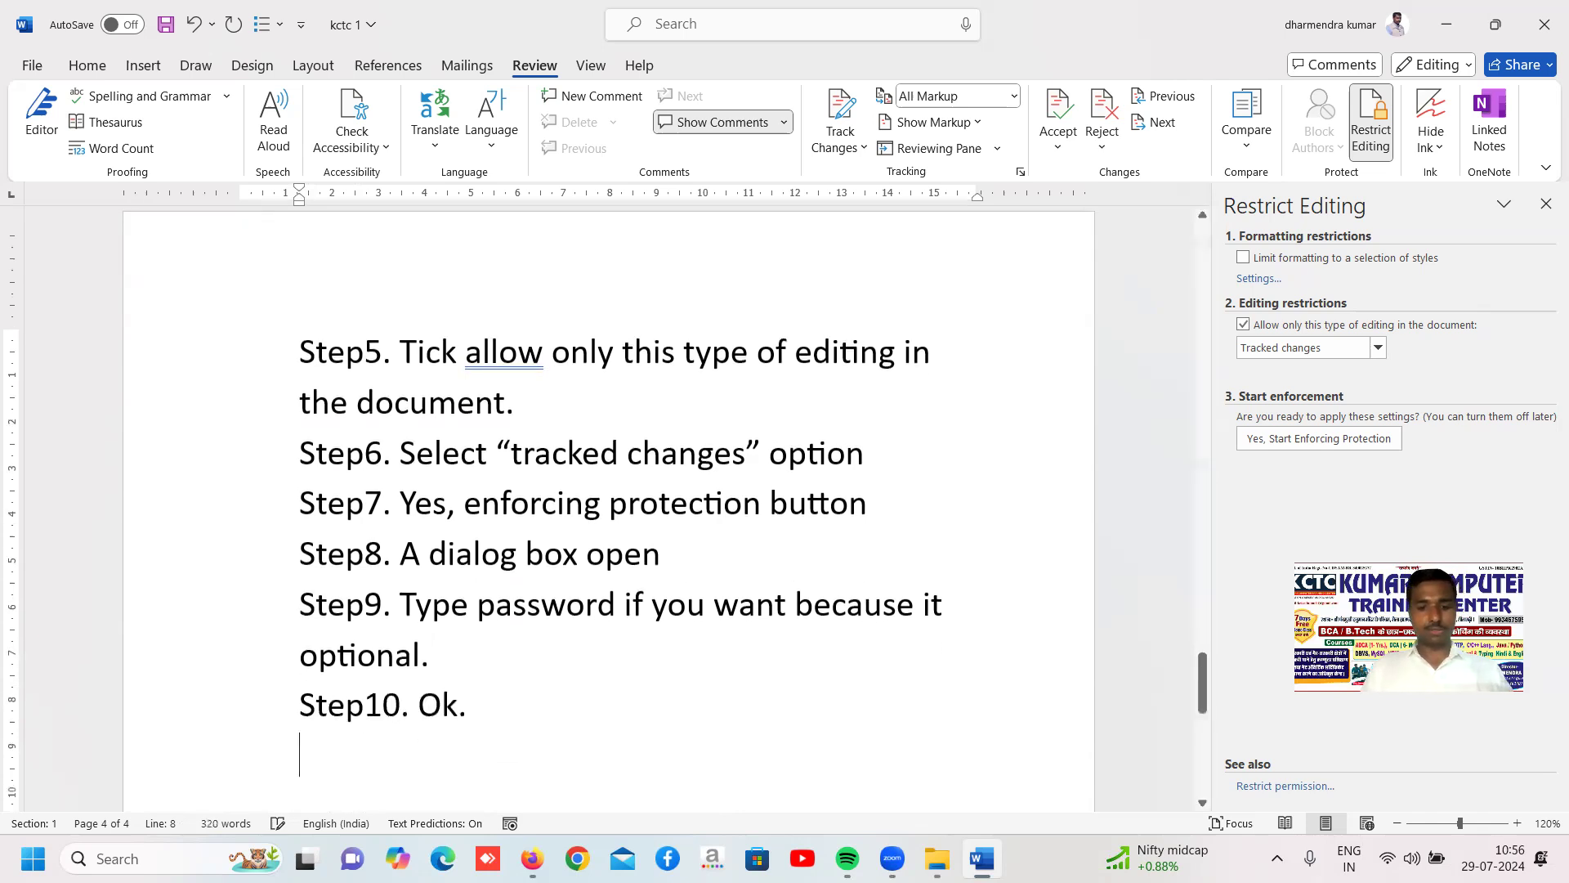
{"action": "type", "text": "step11."}
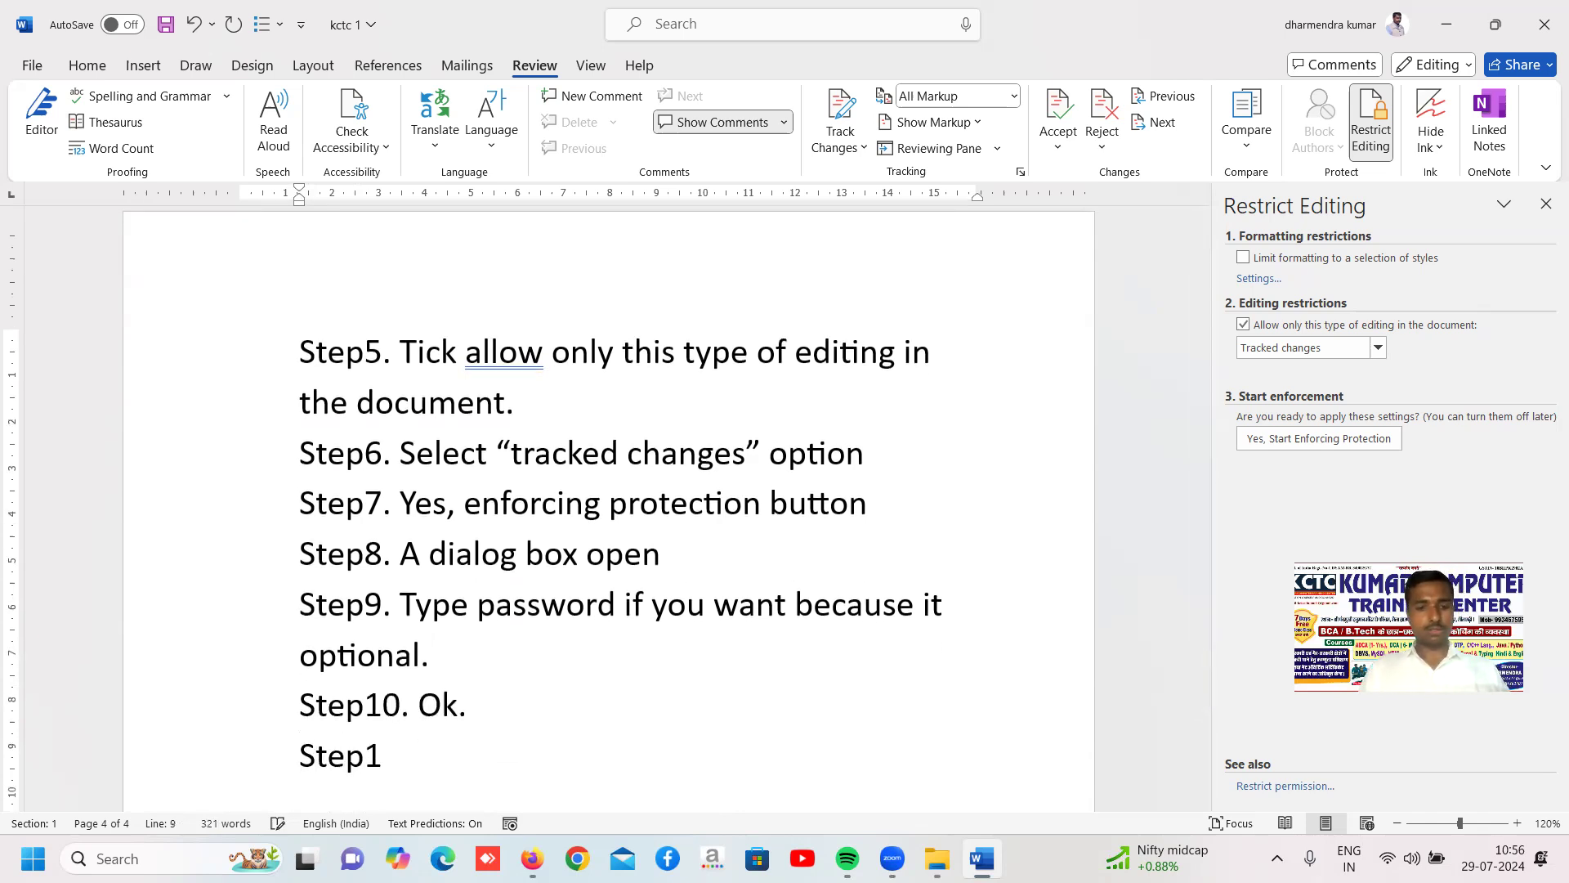
{"action": "type", "text": " now type a"}
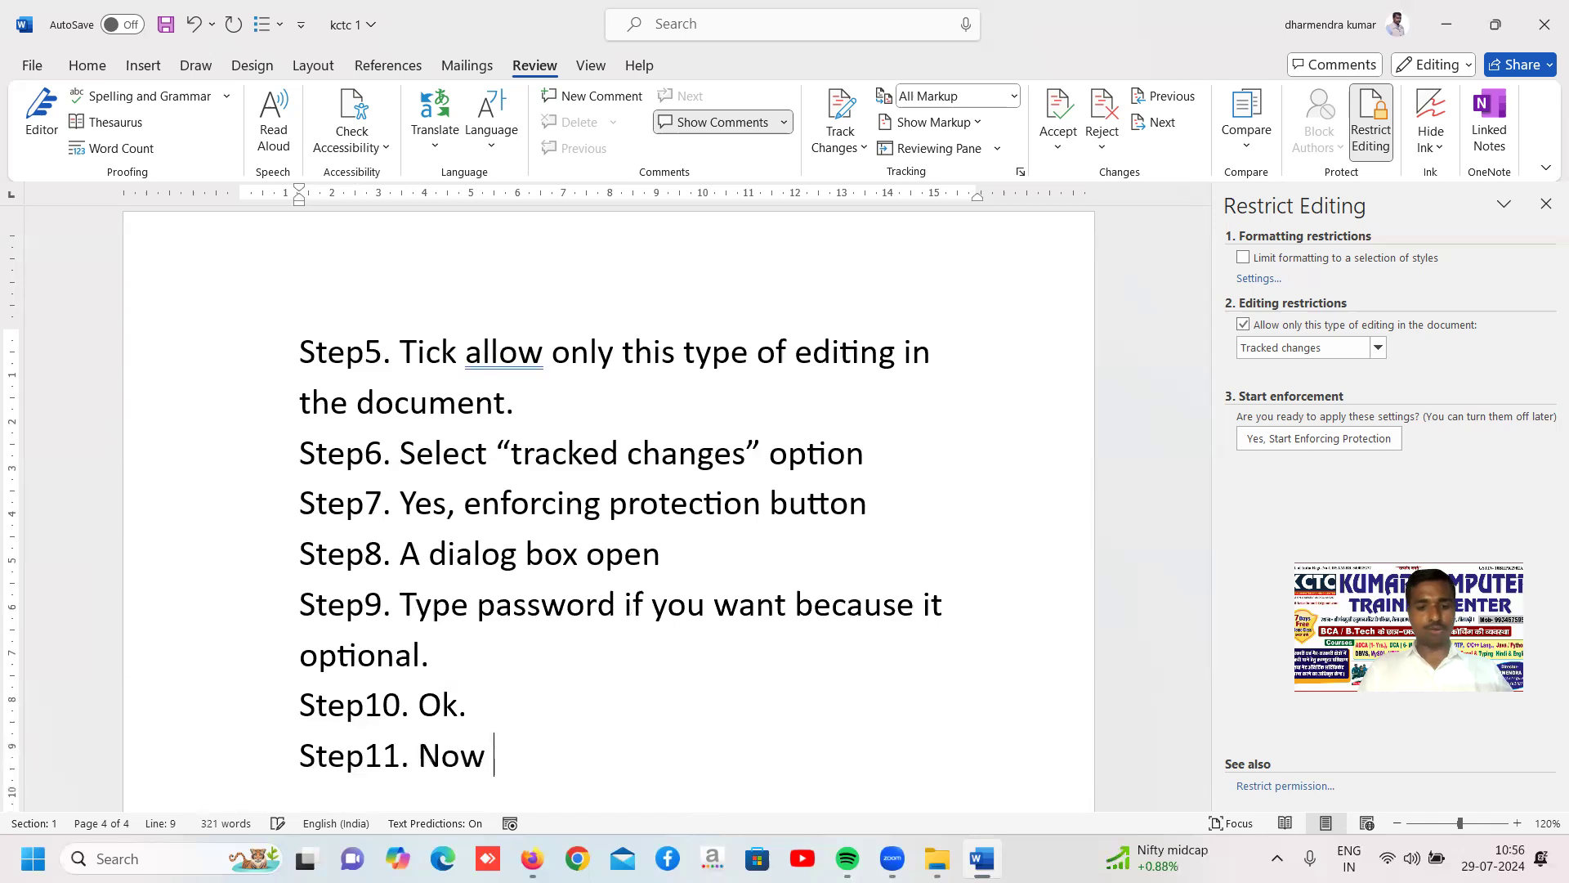
{"action": "type", "text": "ny "}
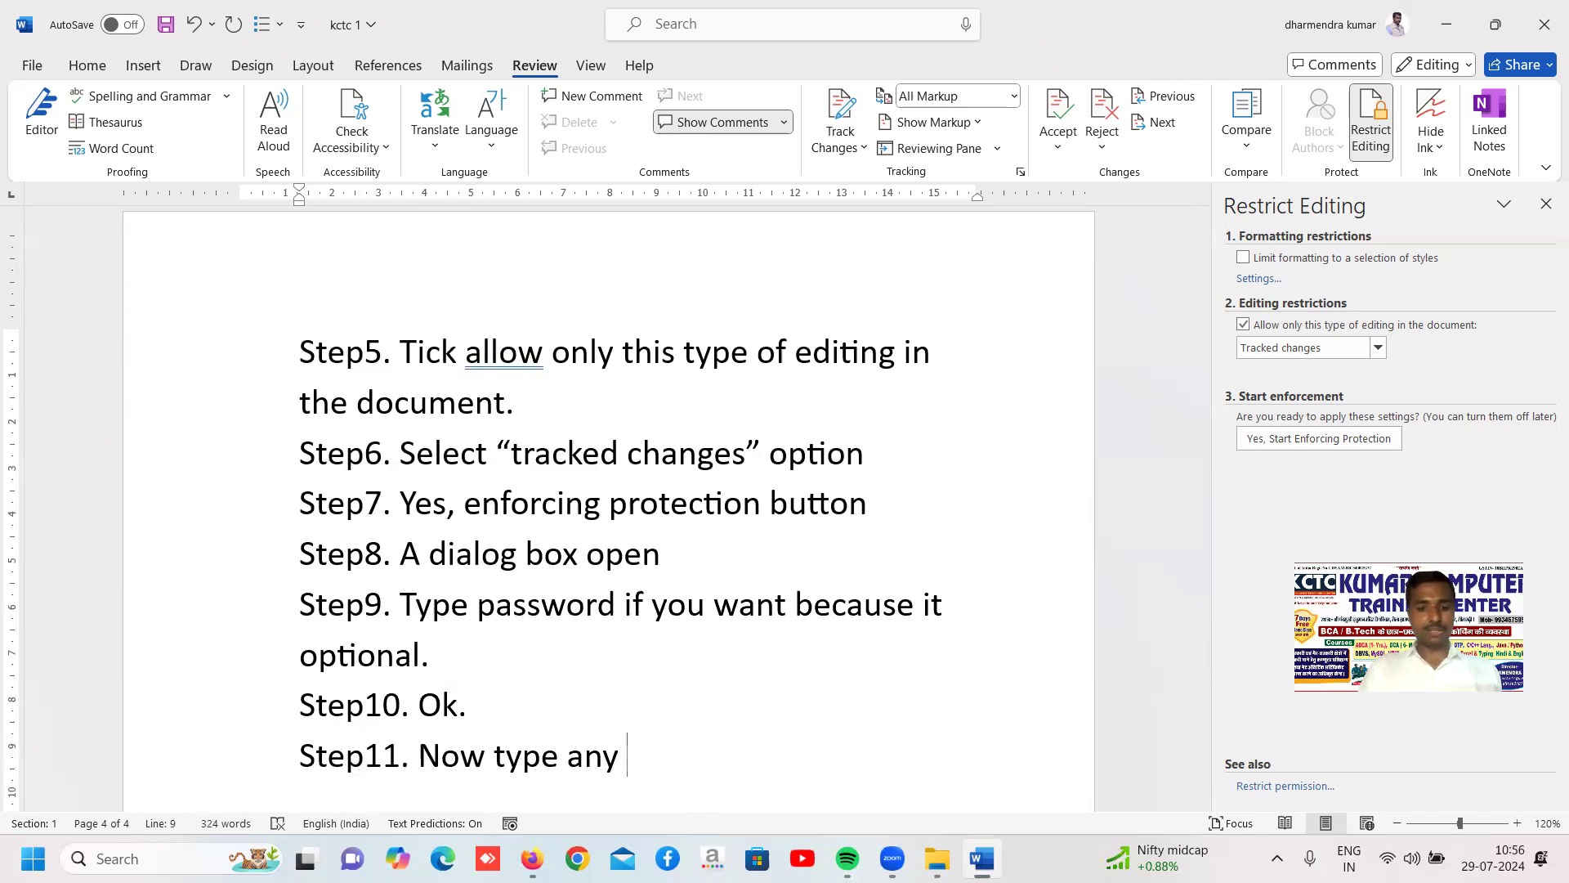
{"action": "type", "text": "wor"}
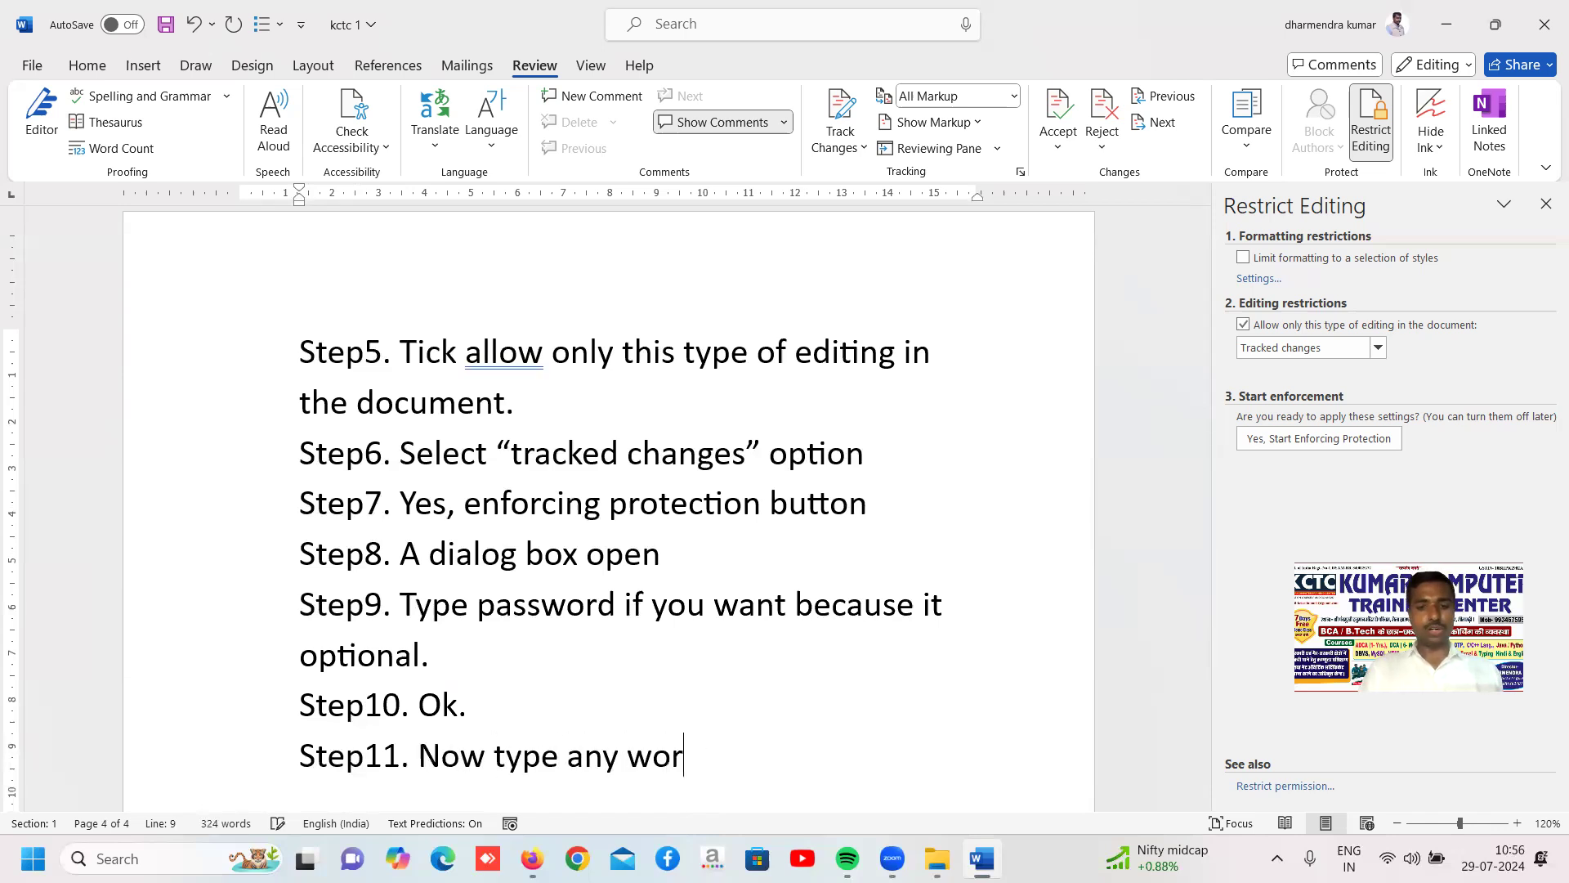
{"action": "type", "text": "d in the do"}
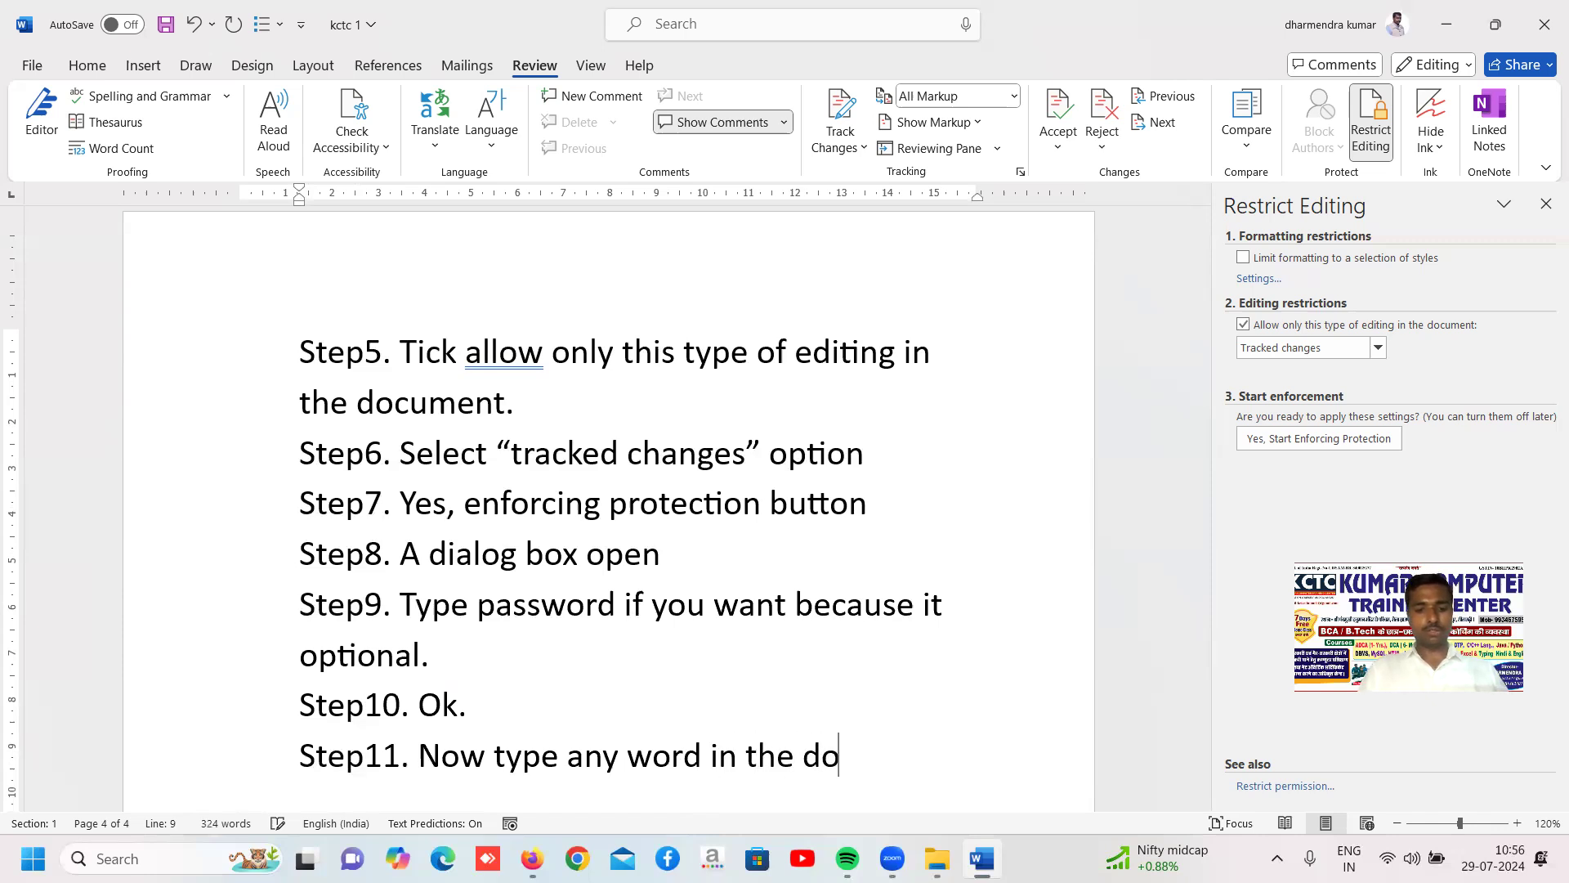
{"action": "type", "text": "cument/"}
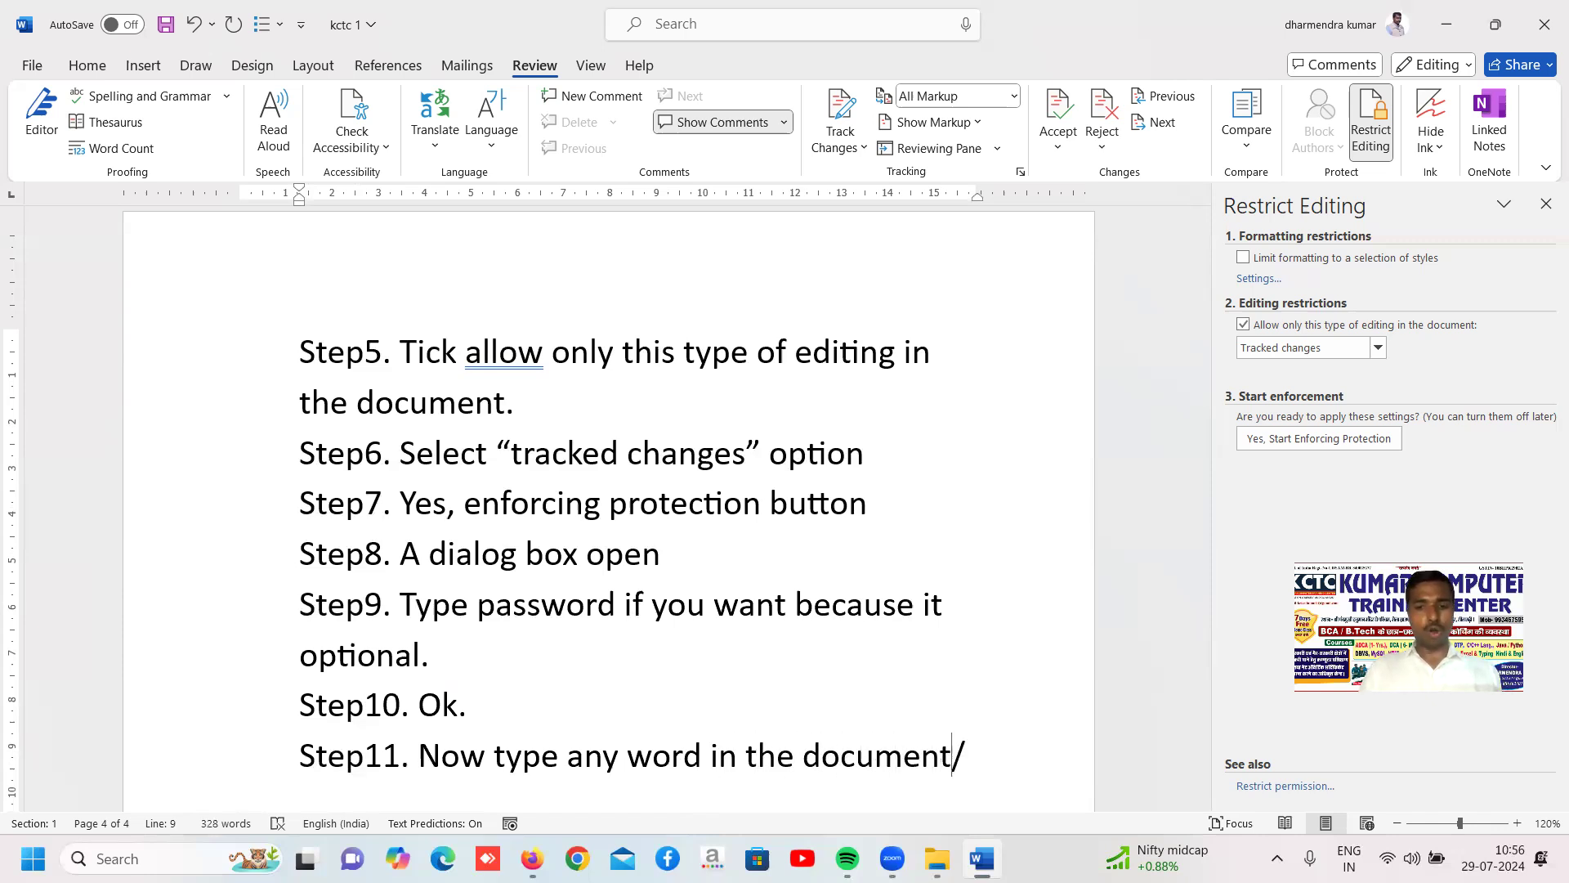
{"action": "type", "text": " delet"}
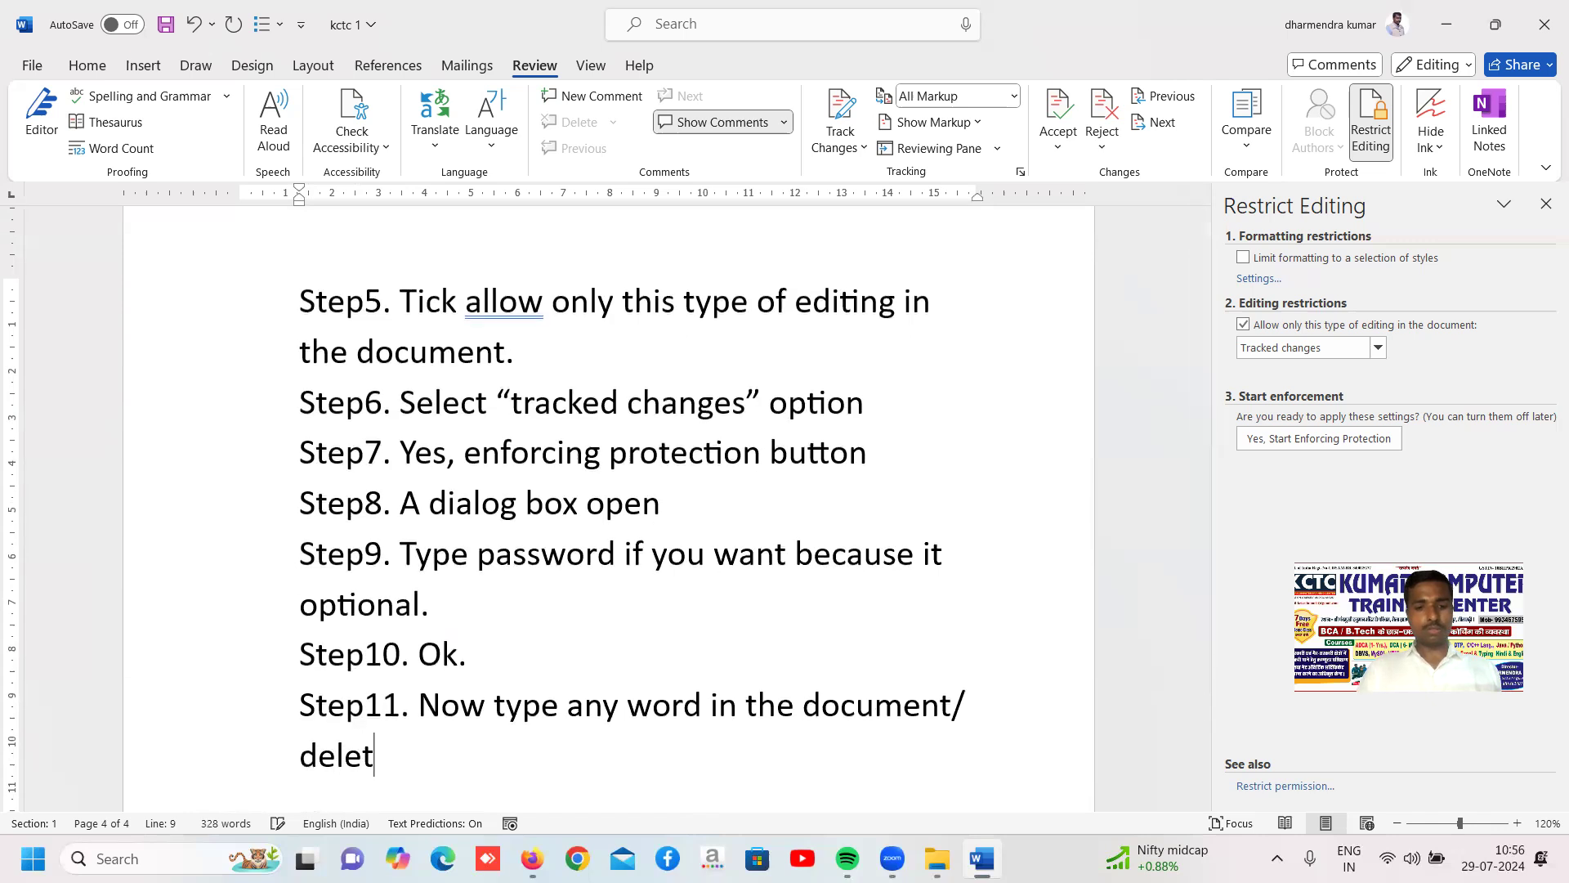
{"action": "type", "text": "e any th"}
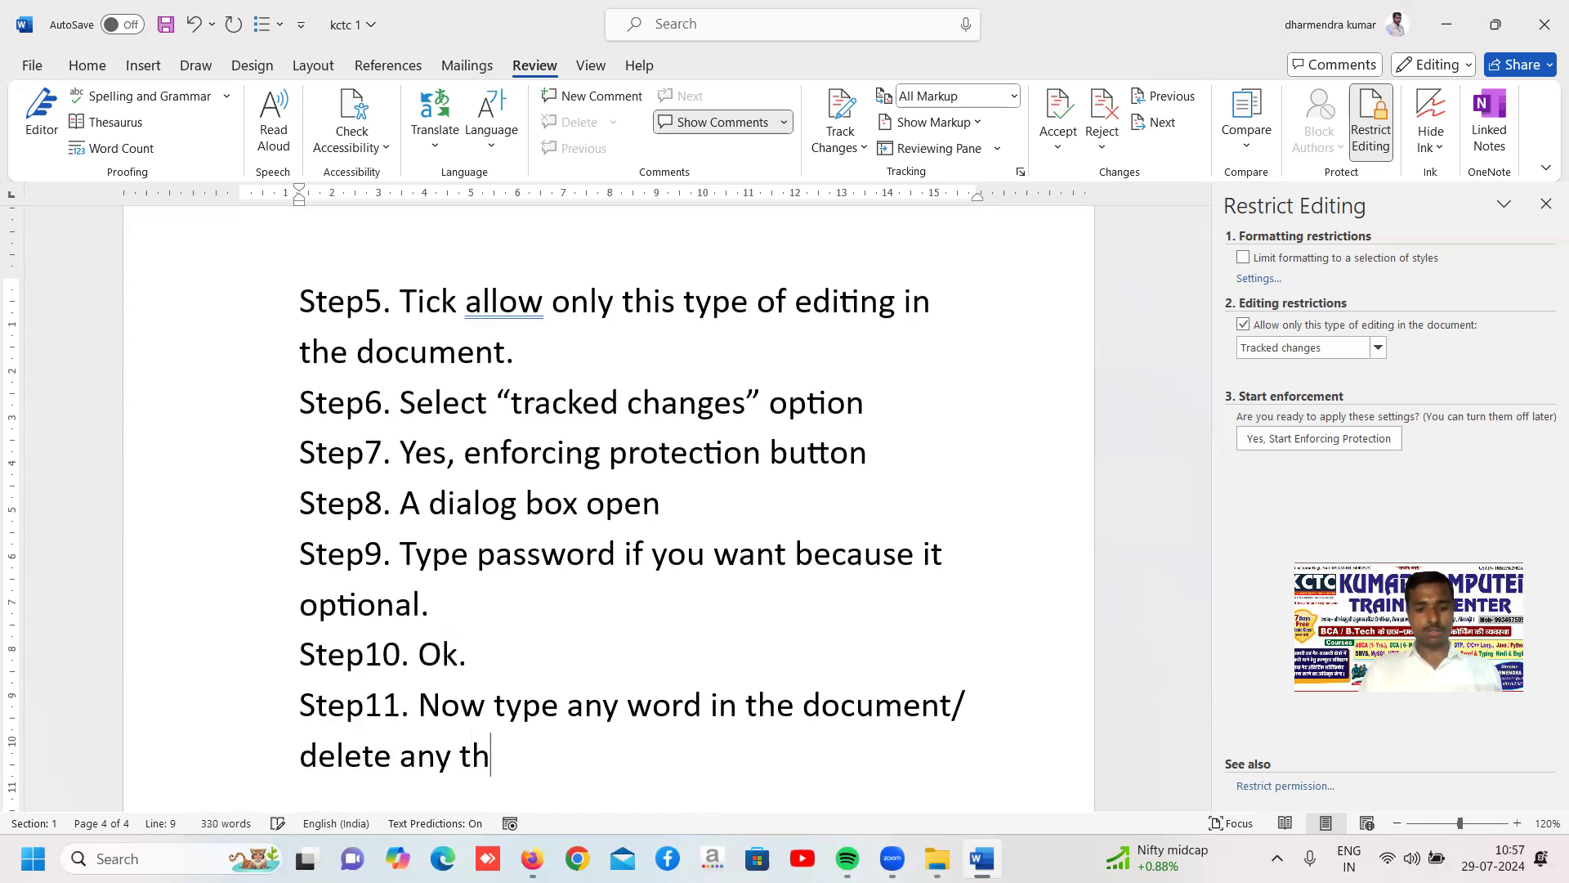
{"action": "type", "text": "ing from t"}
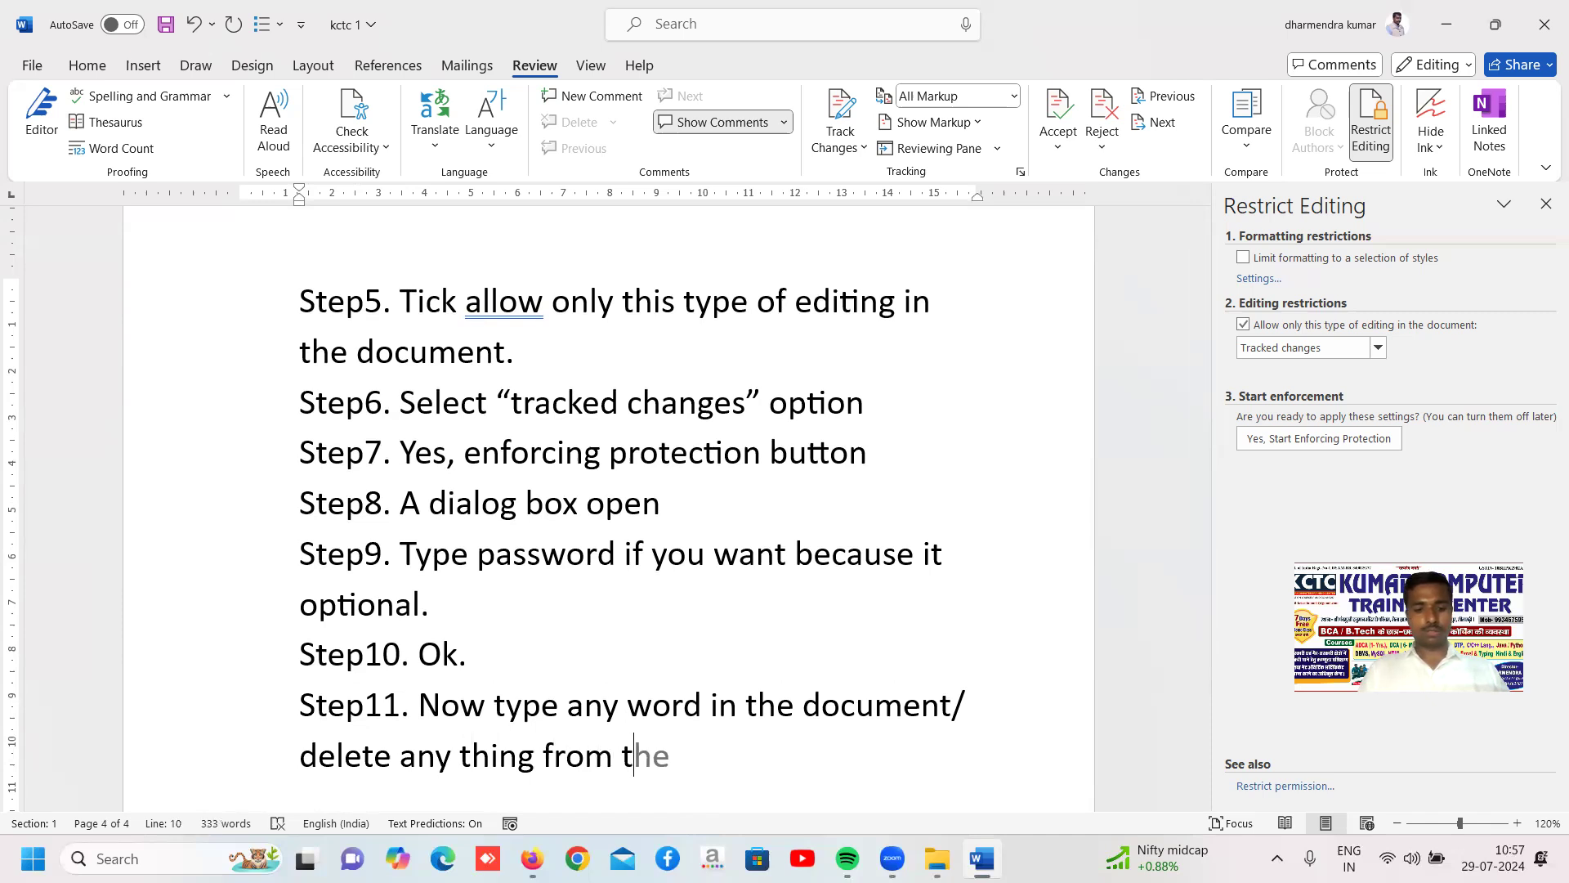
{"action": "type", "text": "he docu"}
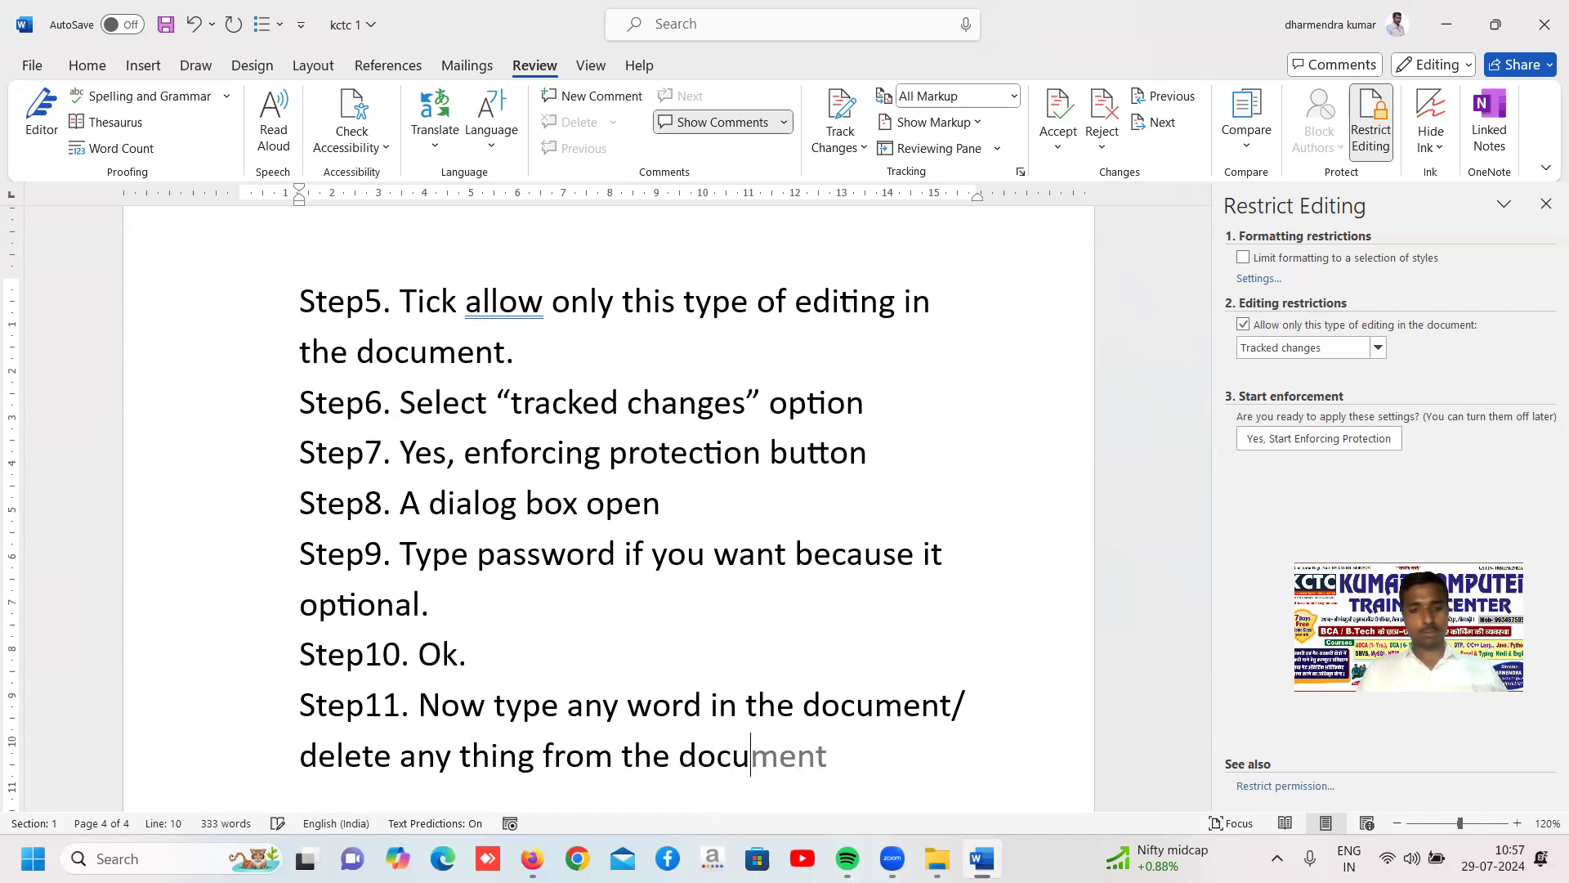
{"action": "type", "text": "ment."}
Add the line "Step12. See the effect." below Step11
{"action": "key", "text": "Return"}
{"action": "type", "text": "step1"}
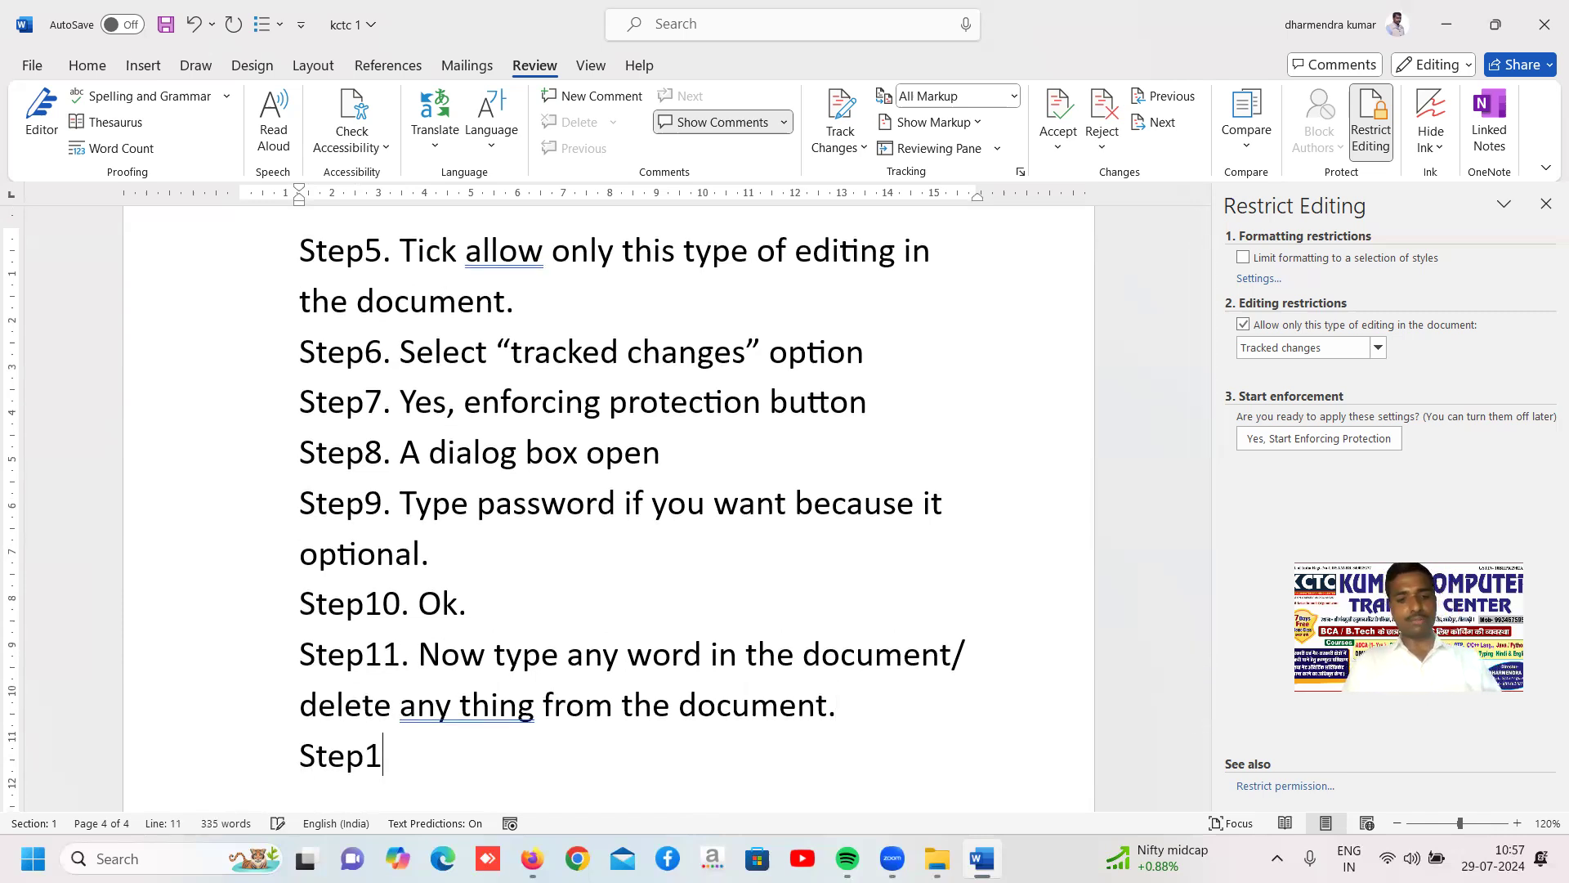
{"action": "type", "text": "2. see the"}
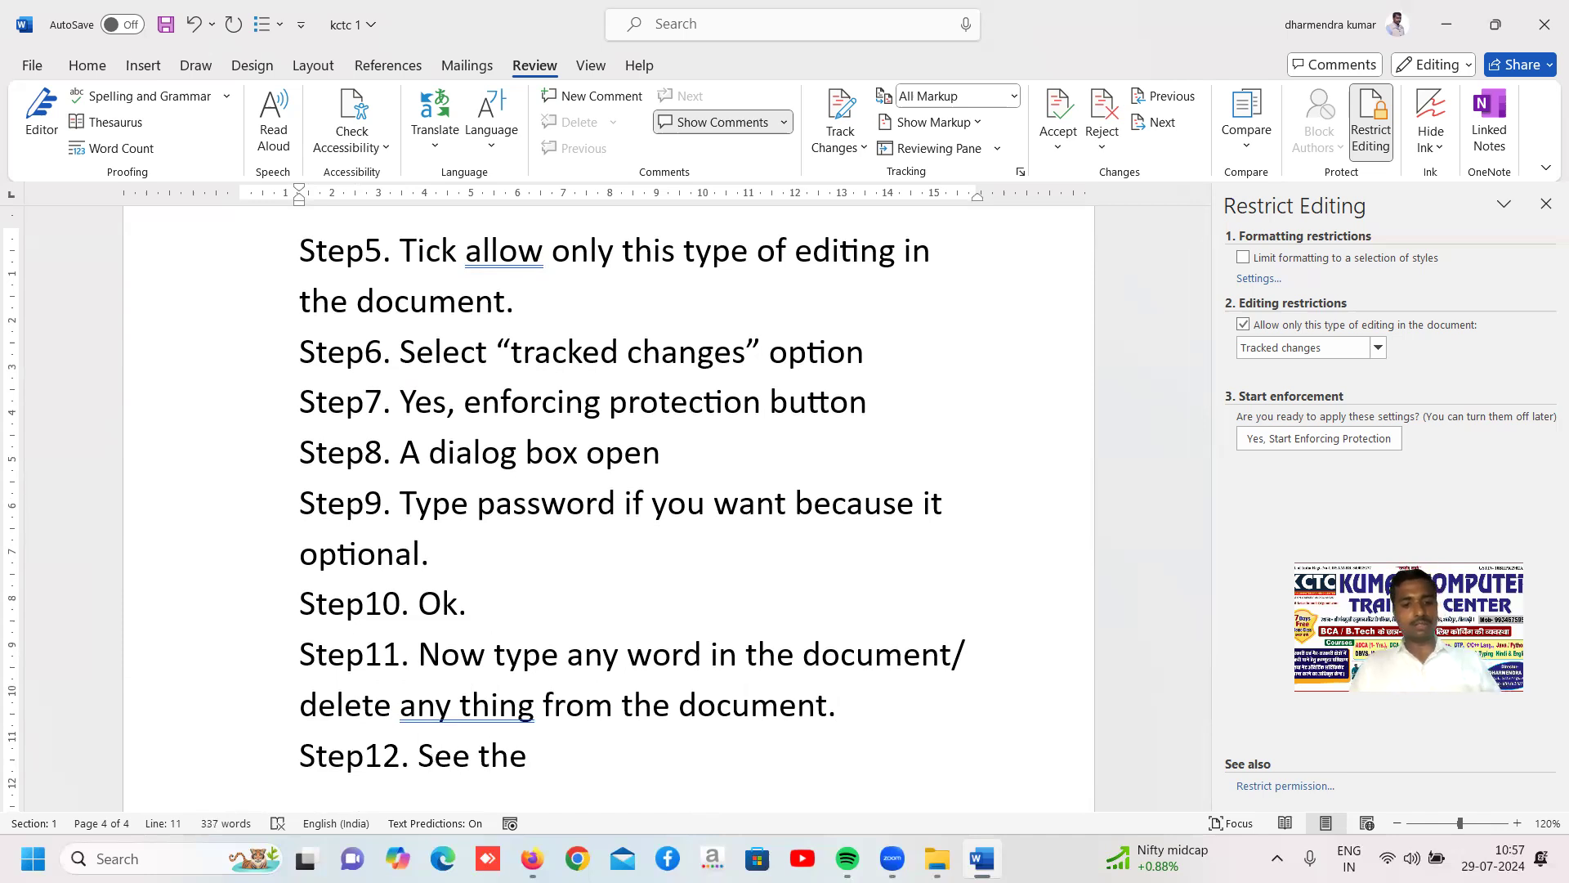
{"action": "type", "text": " effect."}
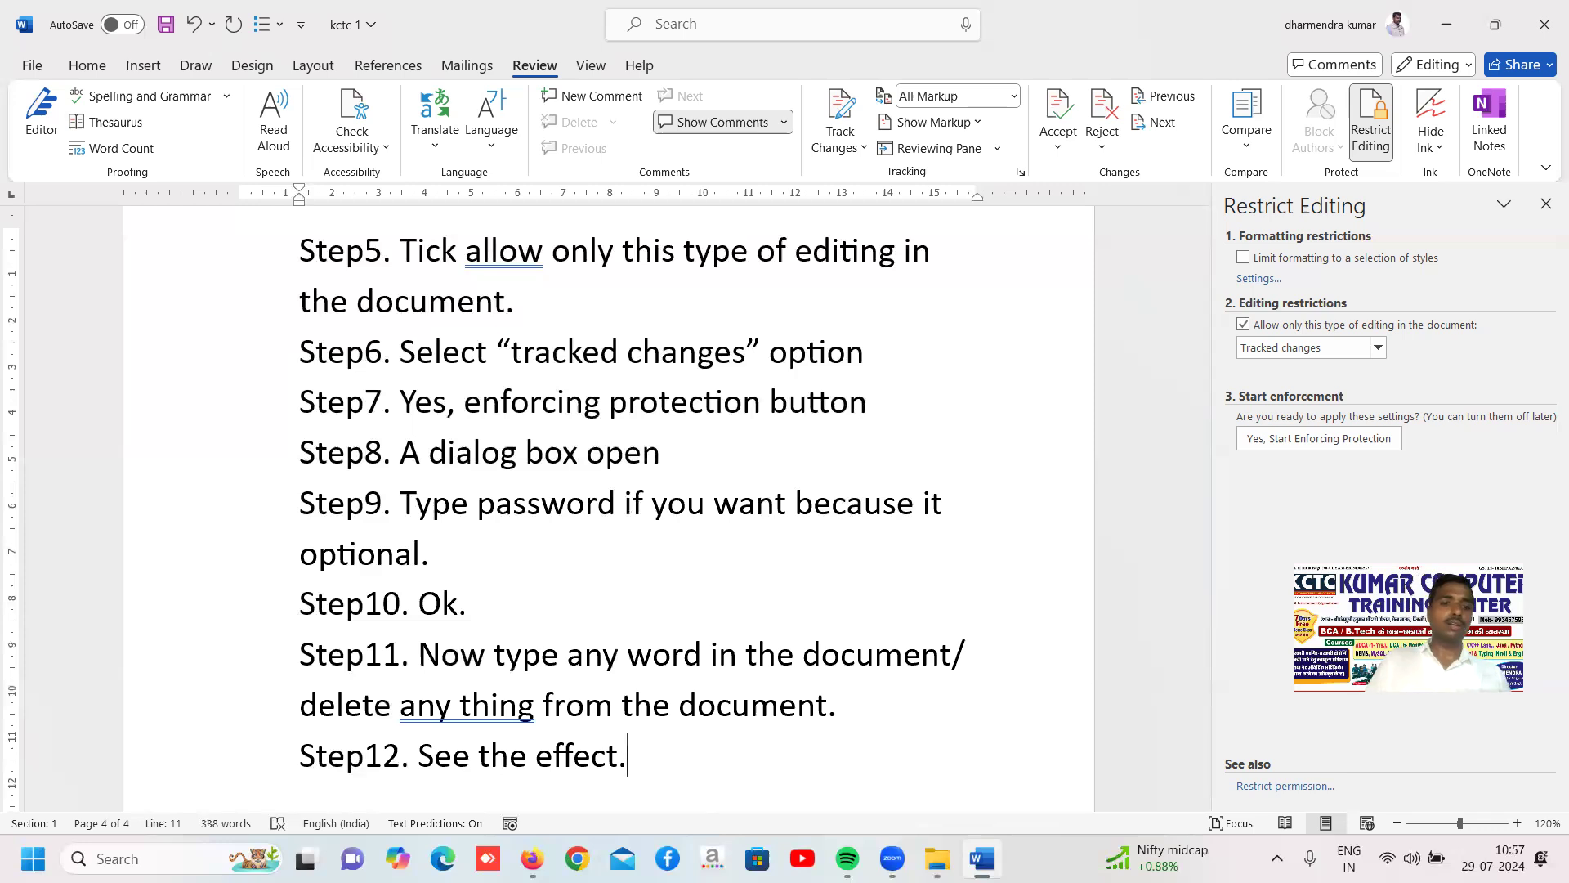
Join "any thing" into "anything" in Step11, and save the document with a new line started below Step12
{"action": "left_click", "coordinate": [459, 705]}
{"action": "key", "text": "BackSpace"}
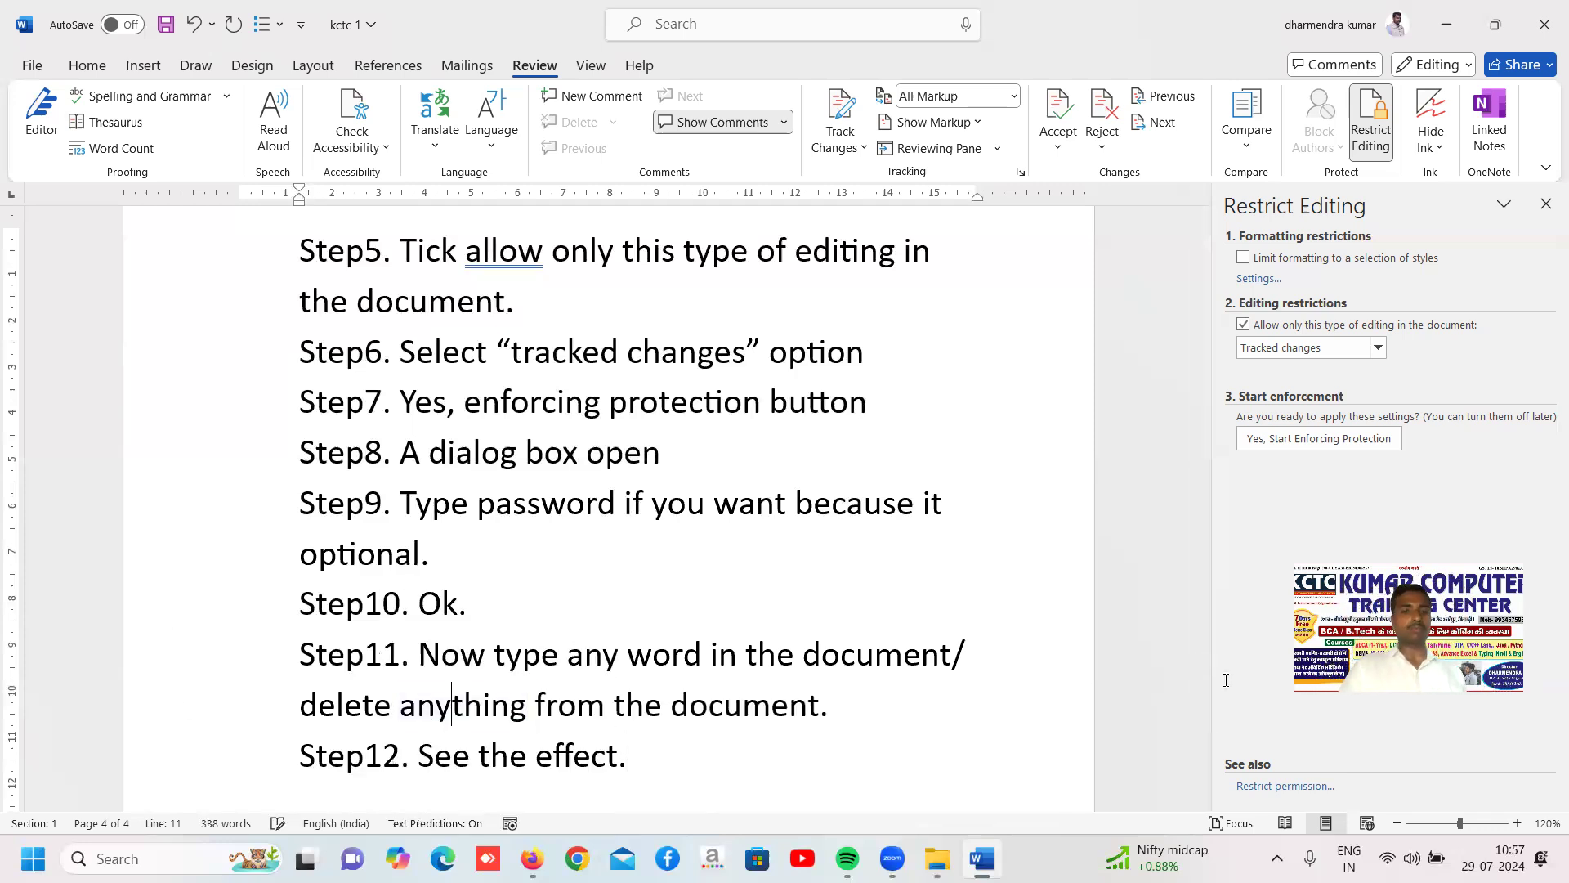
{"action": "left_click", "coordinate": [629, 754]}
{"action": "key", "text": "Return"}
{"action": "key", "text": "ctrl+s"}
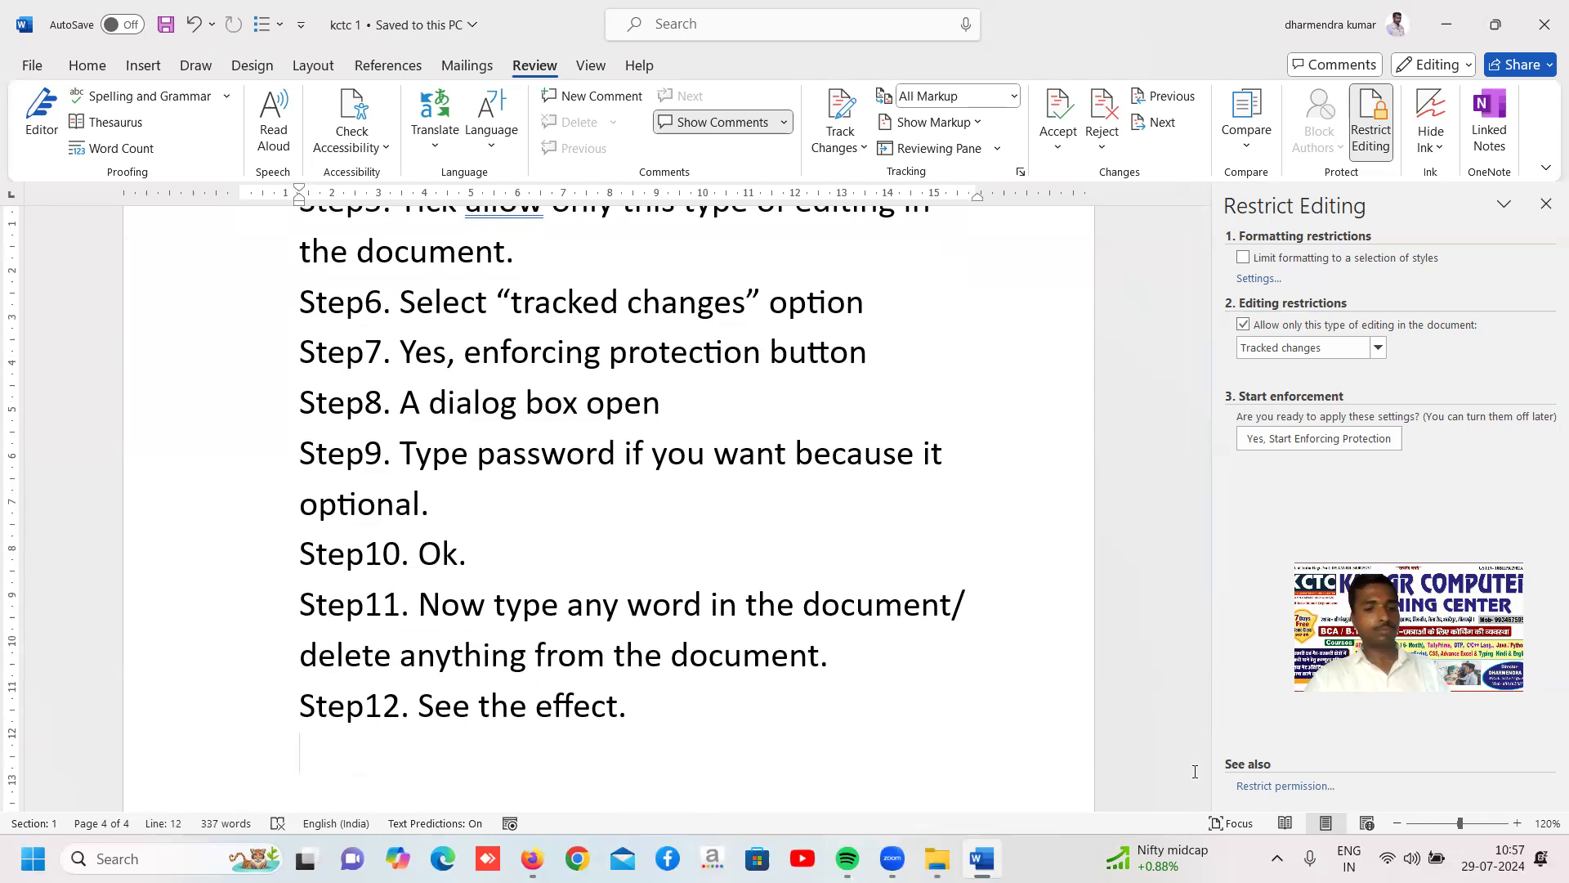
Leave a blank line below Step12 and begin a note reading "Note: if you want to return old file data then"
{"action": "key", "text": "Return"}
{"action": "type", "text": "n"}
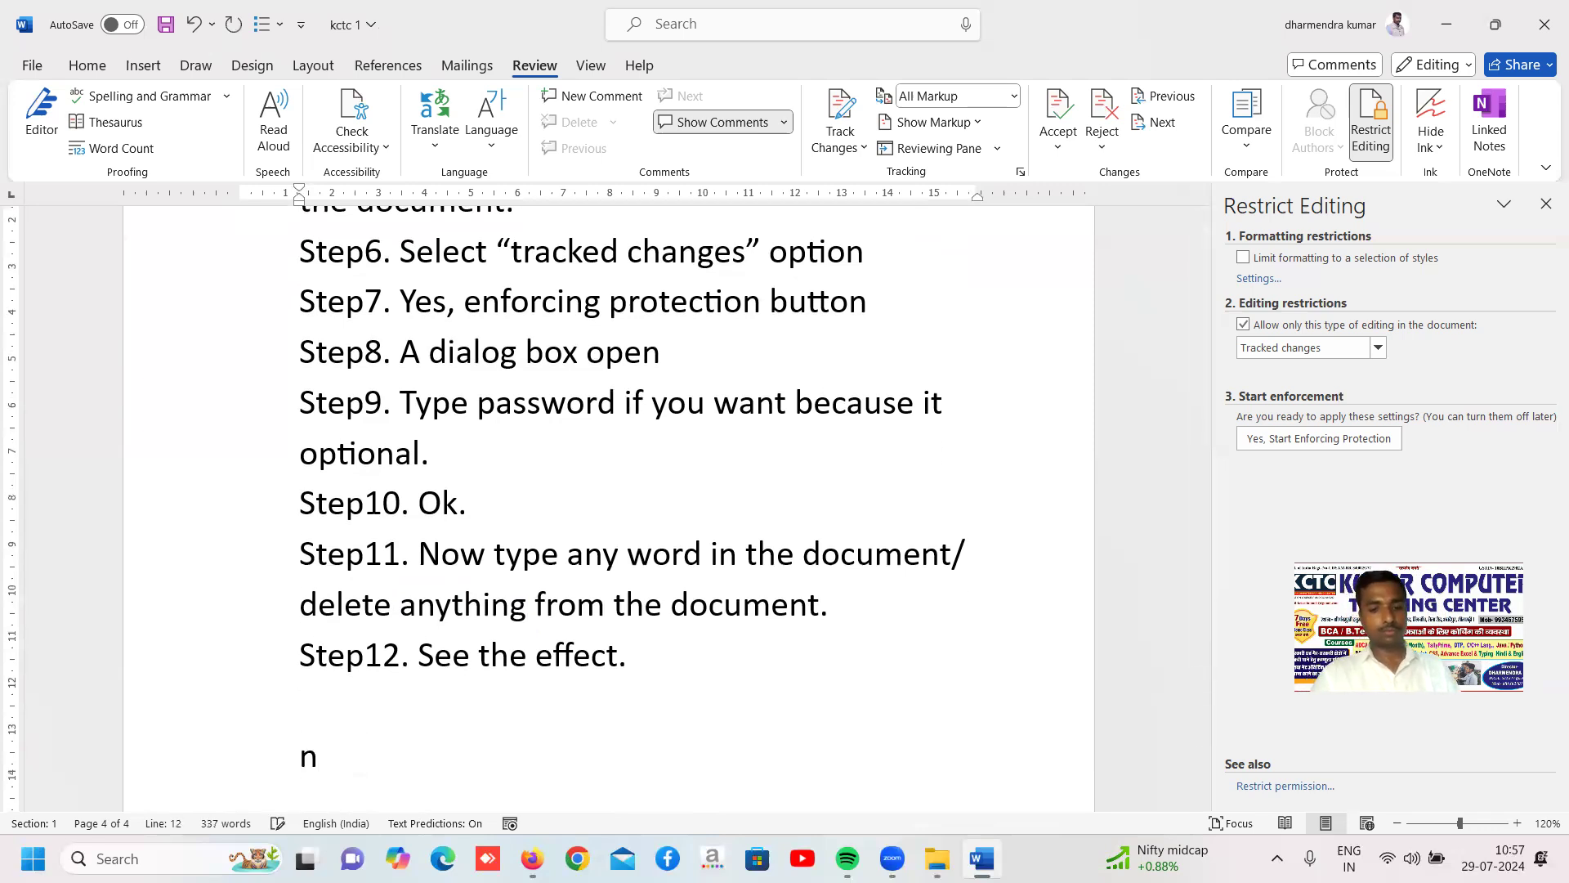
{"action": "type", "text": "ote: "}
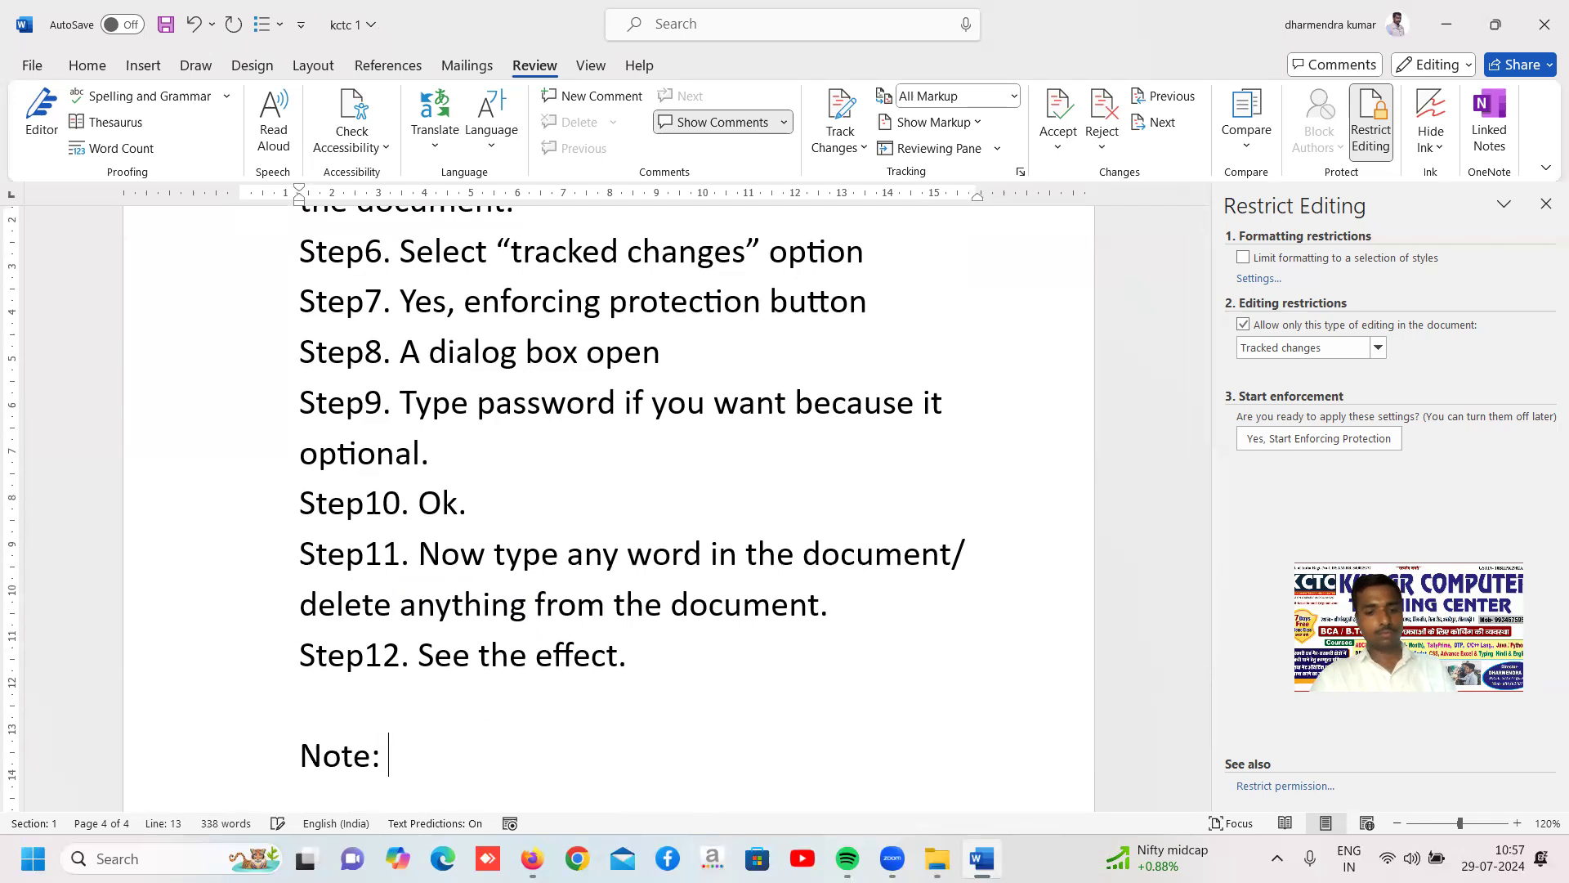
{"action": "type", "text": "if you"}
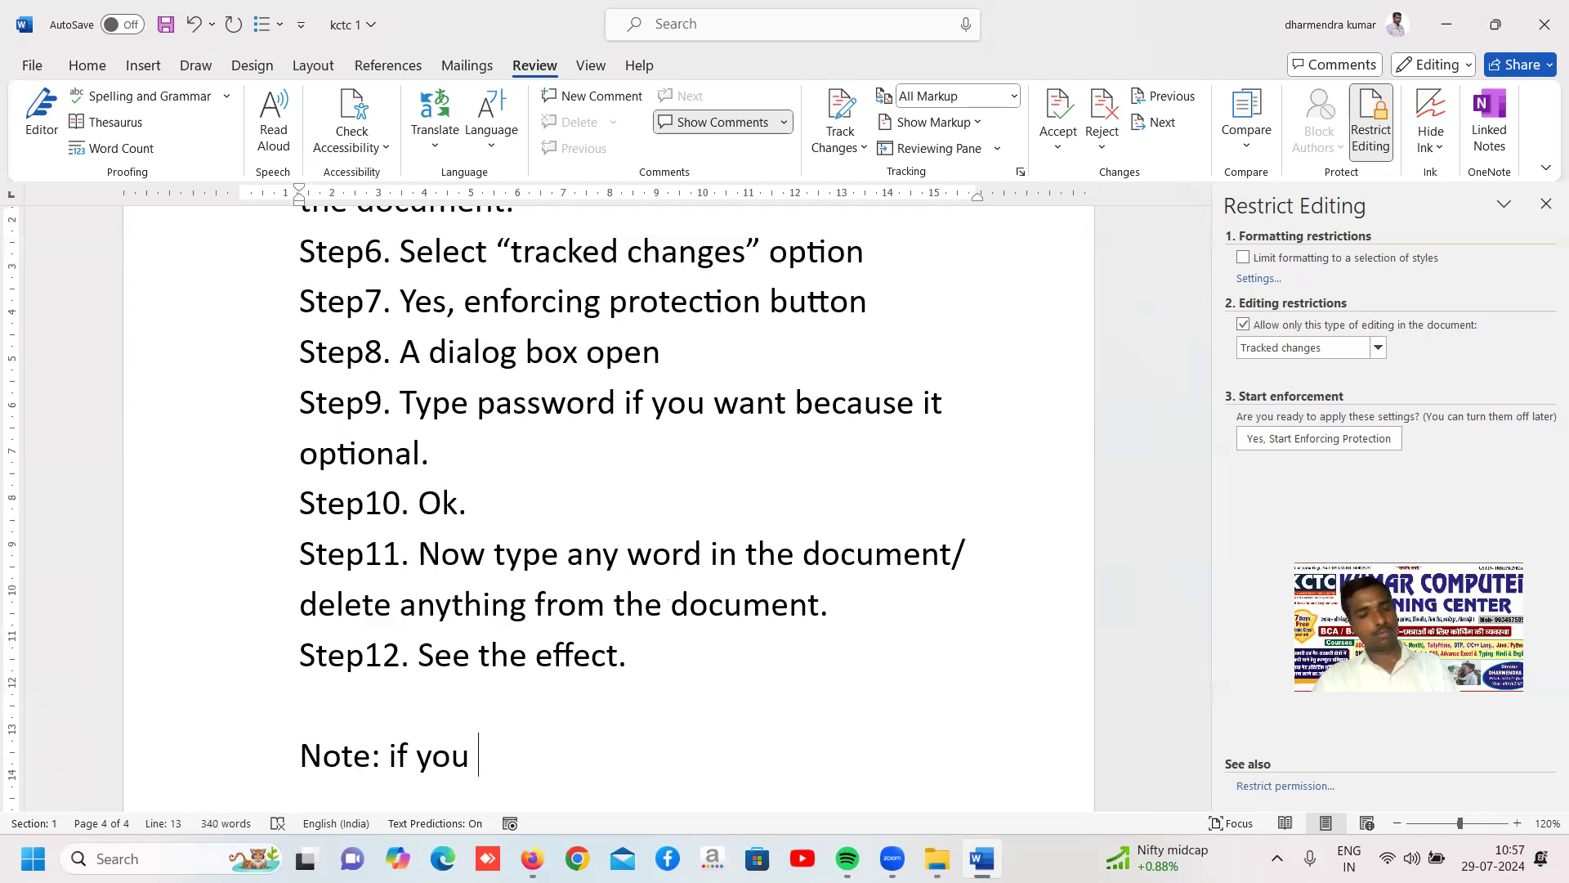
{"action": "type", "text": "want to return old fi"}
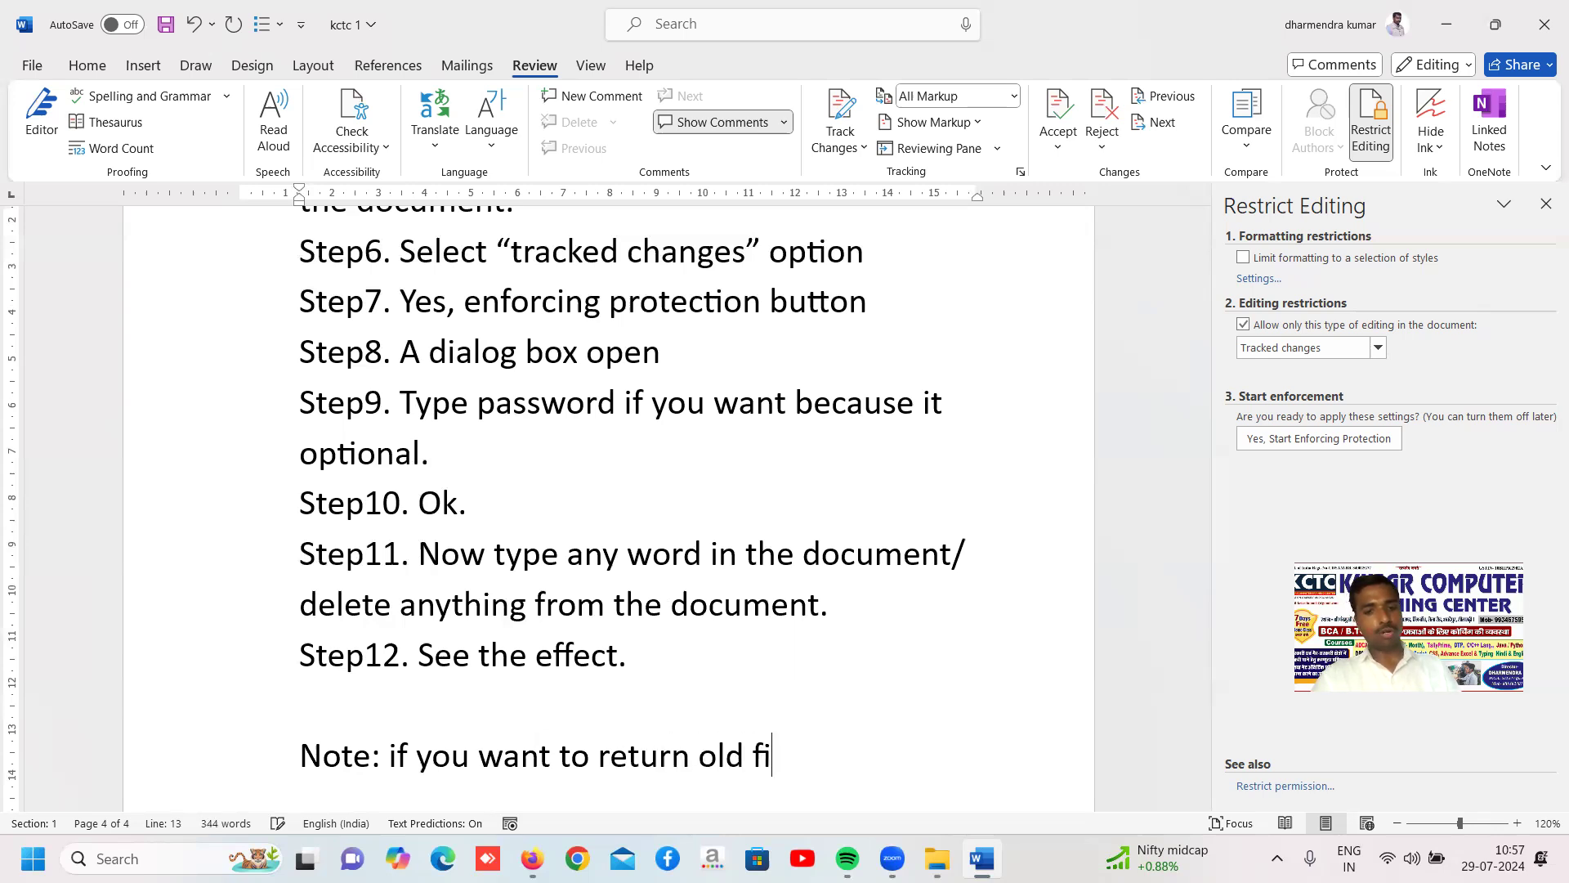
{"action": "type", "text": "le data then "}
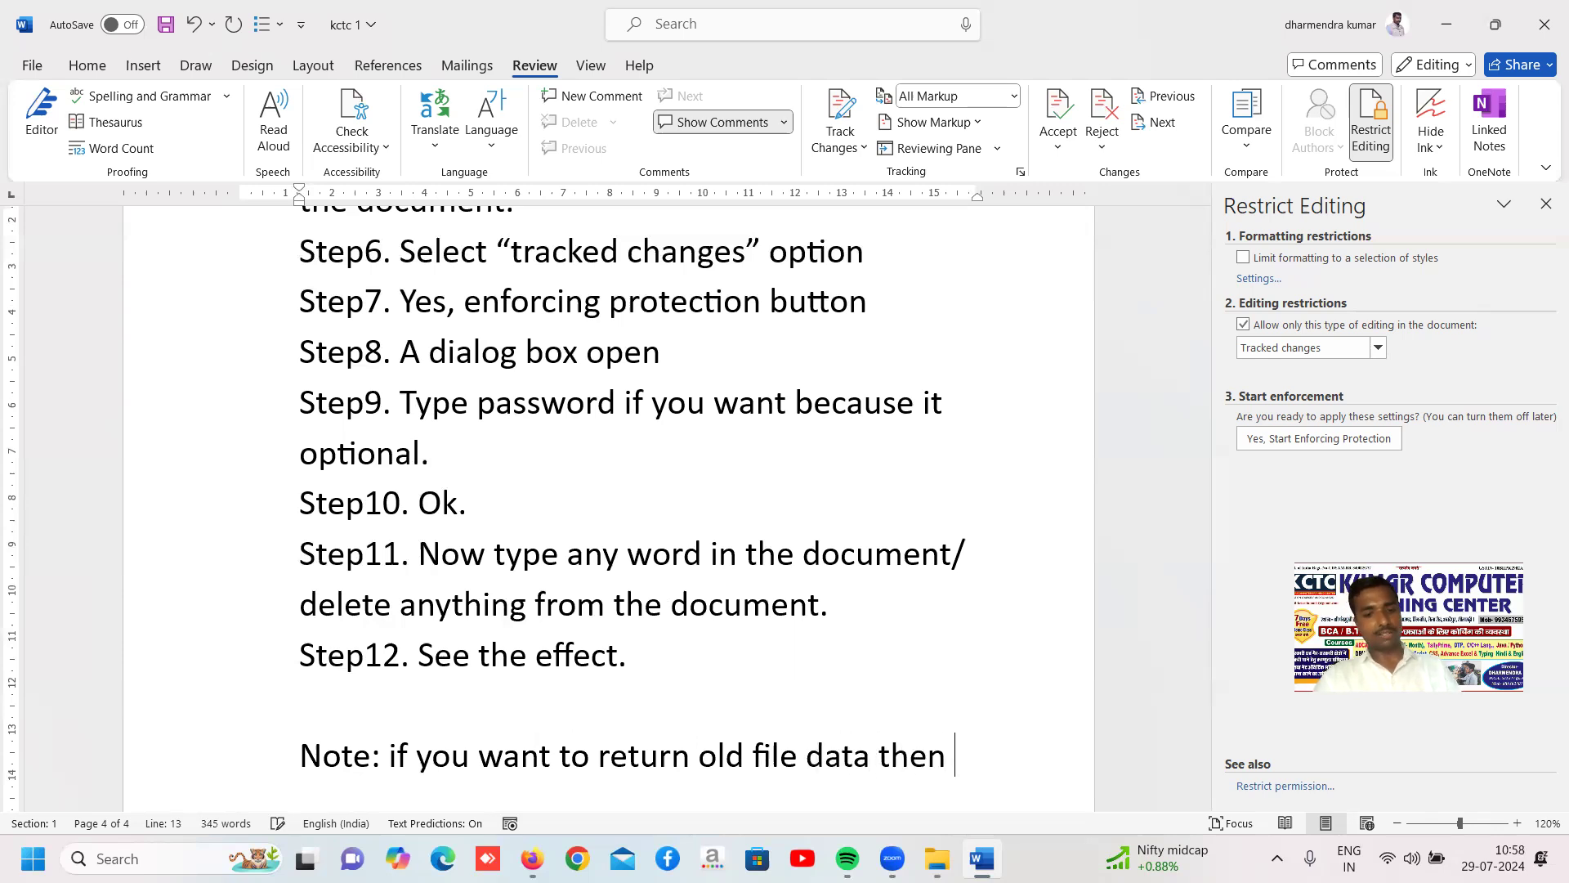
{"action": "type", "text": "click on"}
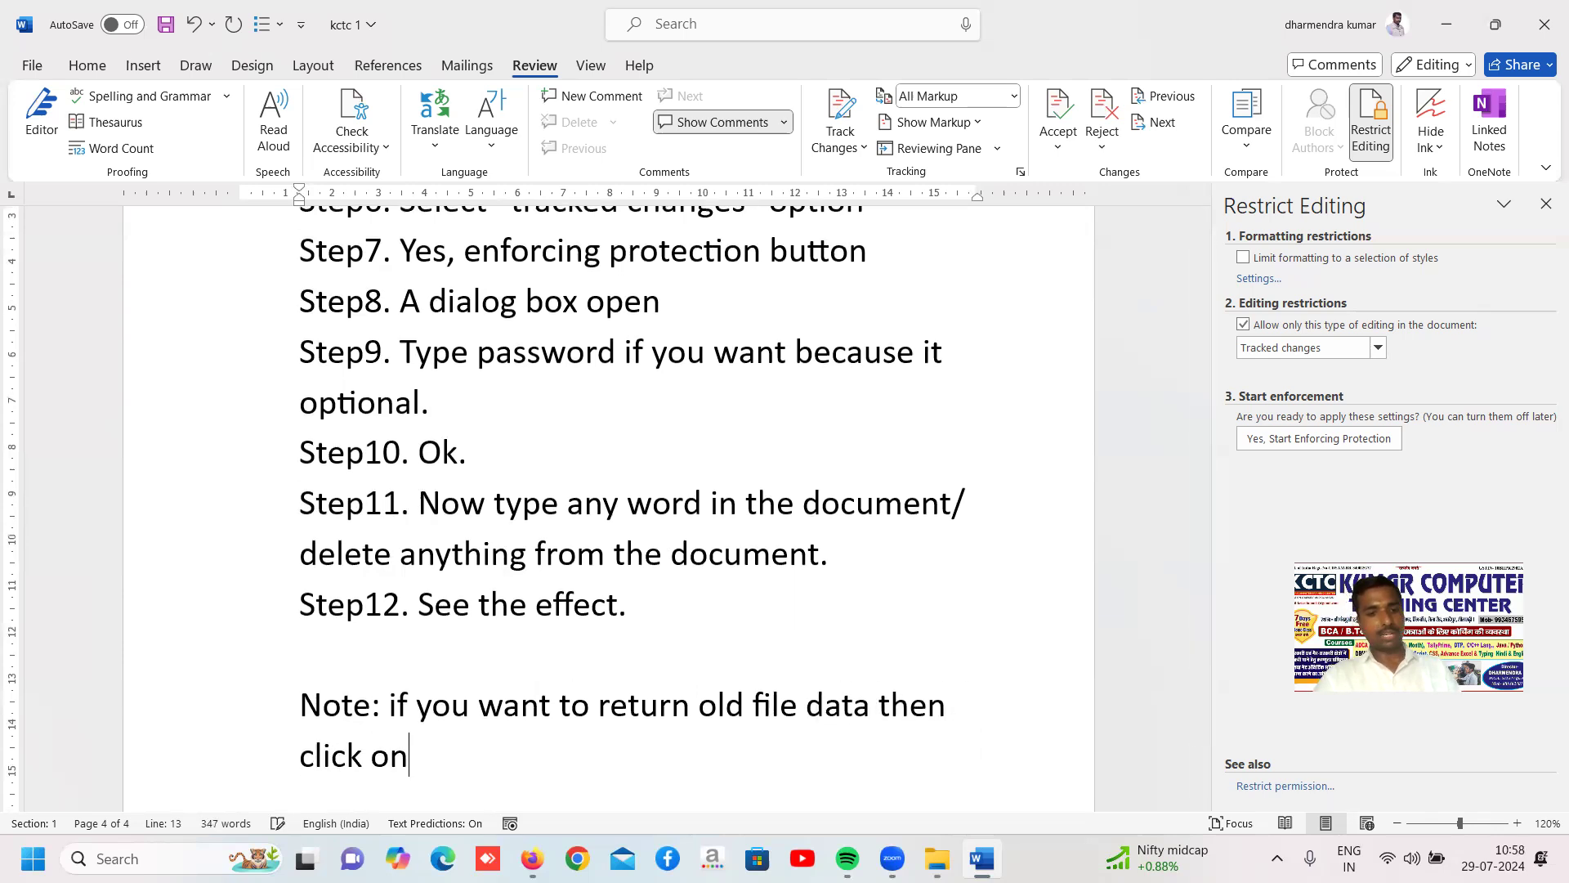
{"action": "type", "text": " stop protection but"}
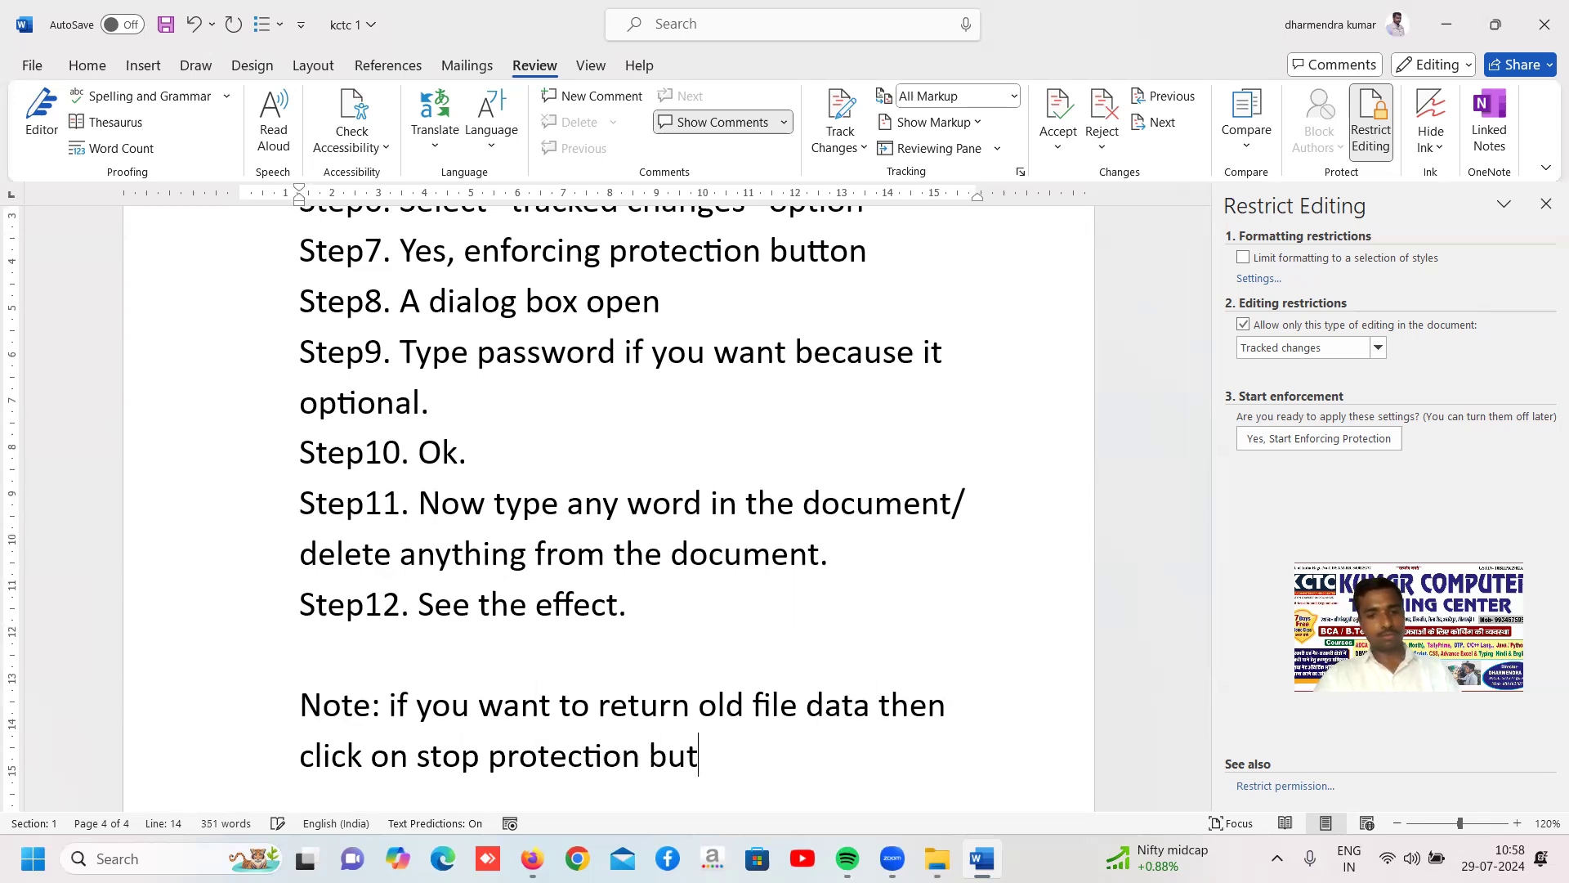
Complete the note with the words "click on stop protection button."
{"action": "type", "text": "ton."}
Add the line "Step13. Select reject tool" below the note
{"action": "key", "text": "Return"}
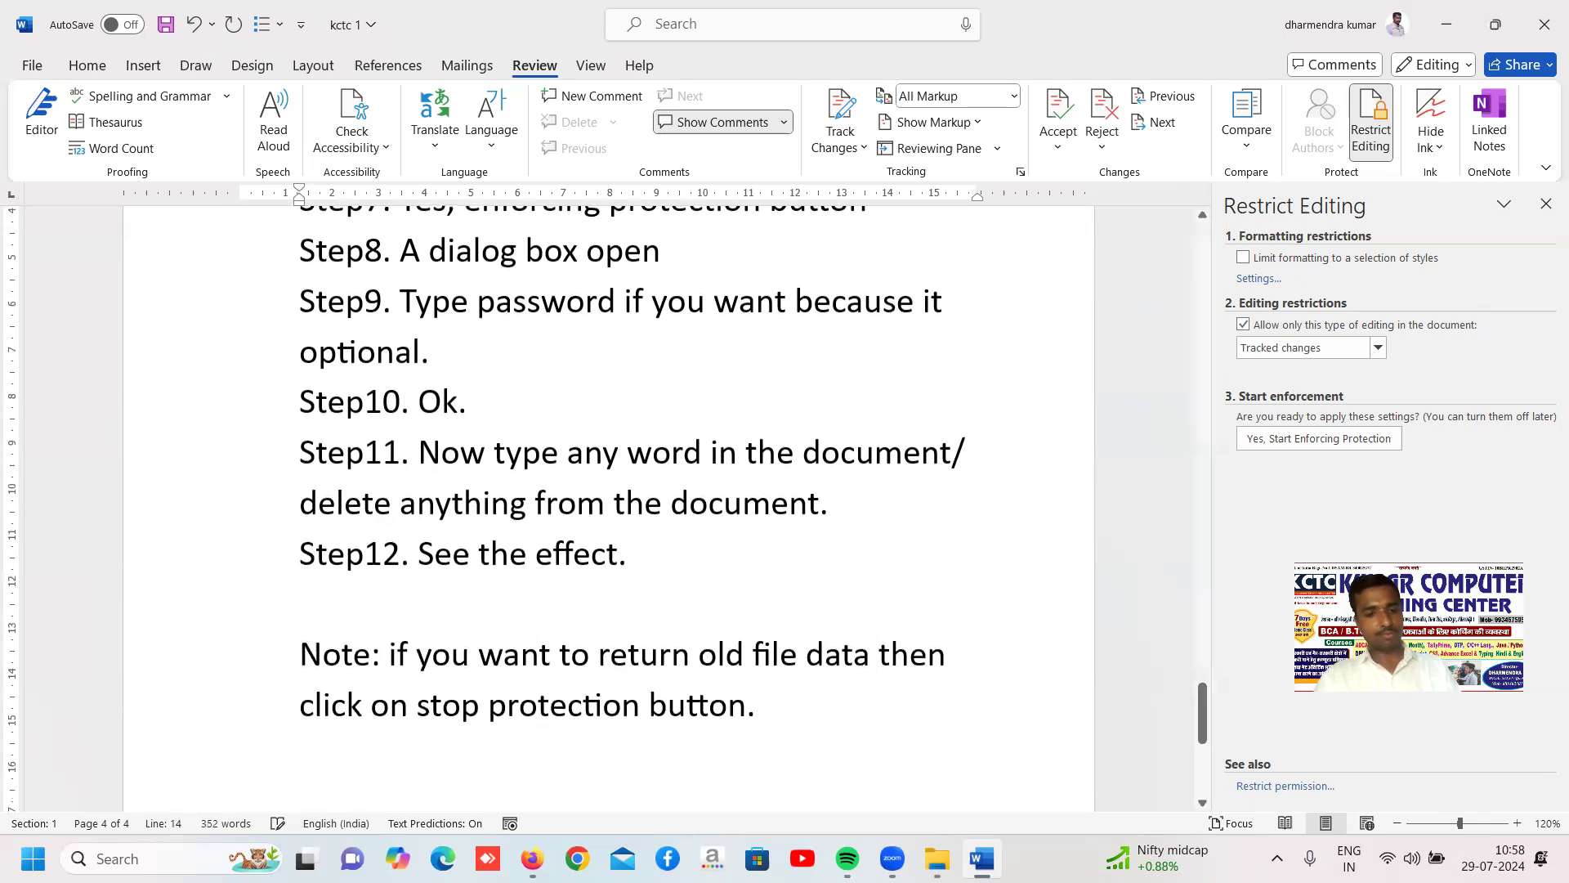
{"action": "type", "text": "st"}
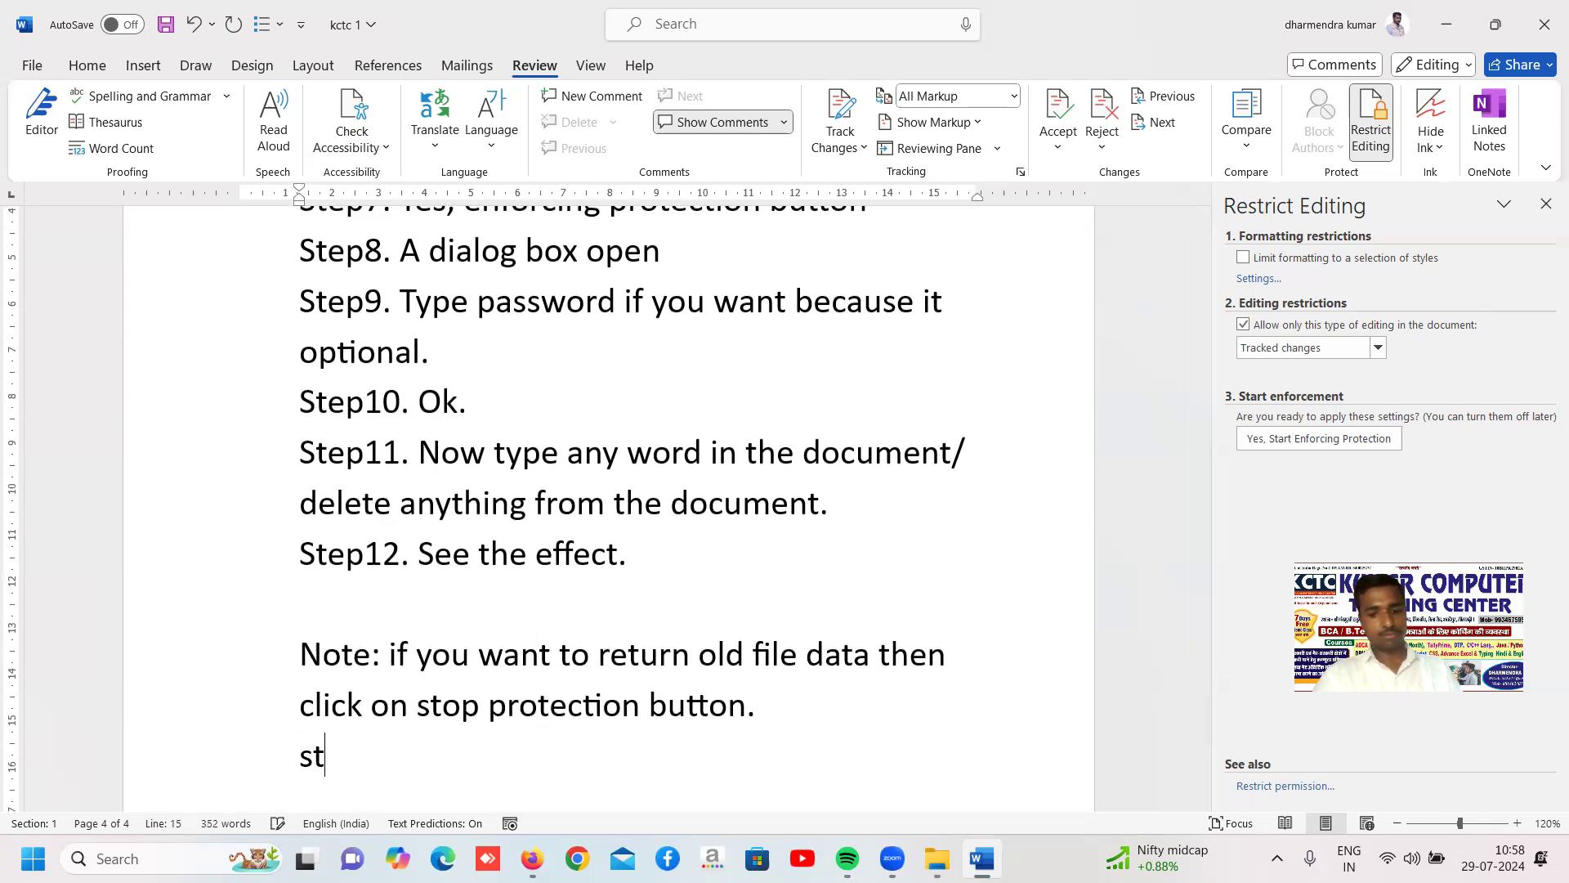
{"action": "type", "text": "ep13. select reject tool"}
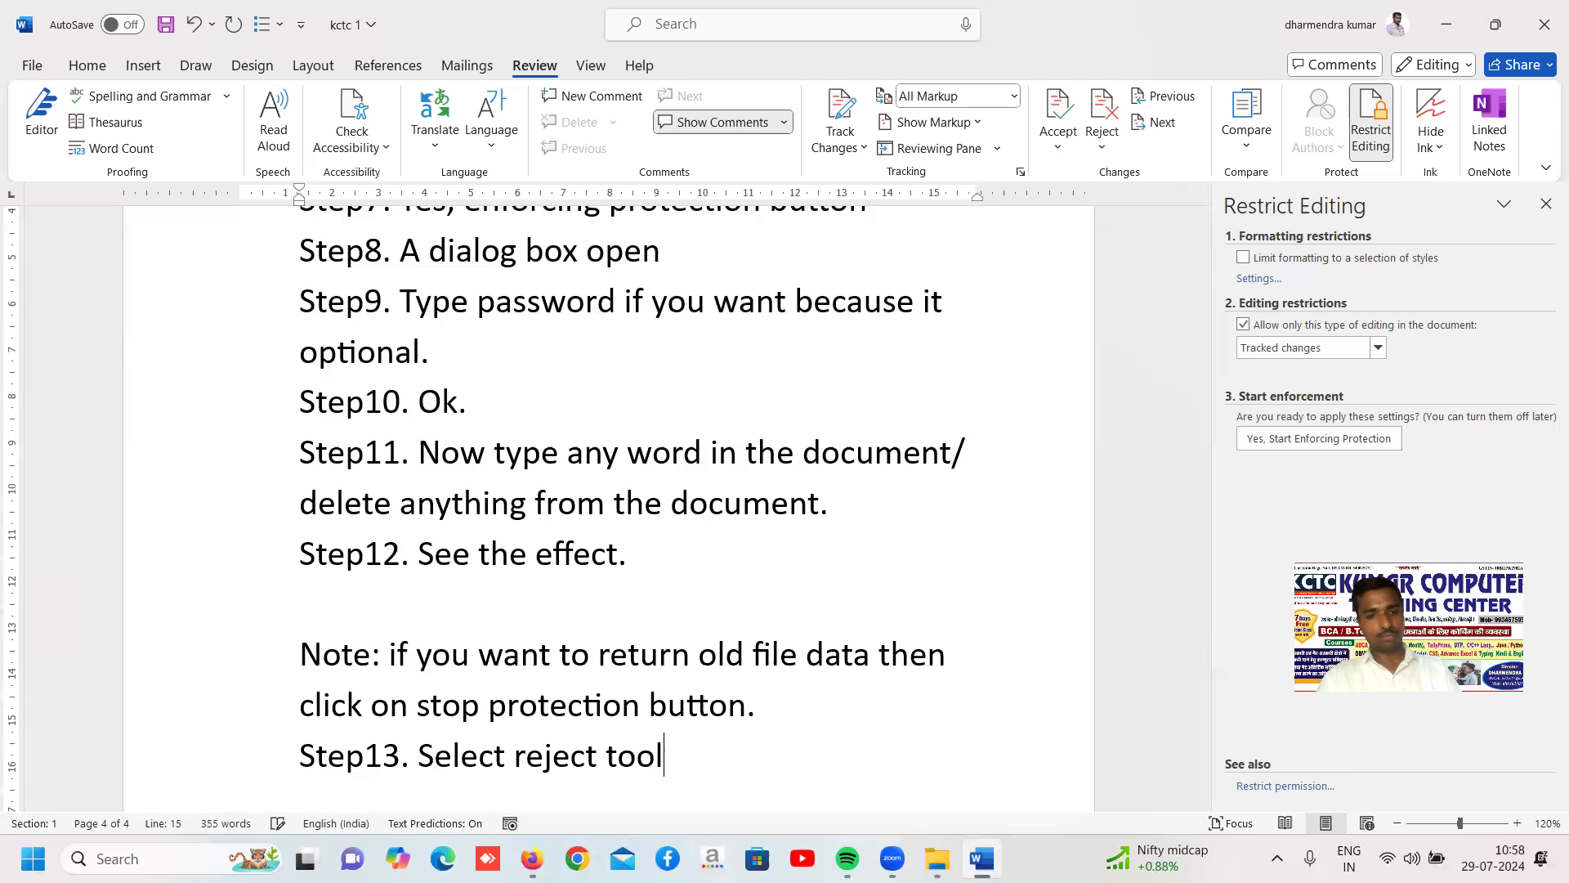
Add the line "Step14. Select reject all change and stop tracking." below Step13 and save the document
{"action": "key", "text": "Return"}
{"action": "type", "text": "ste"}
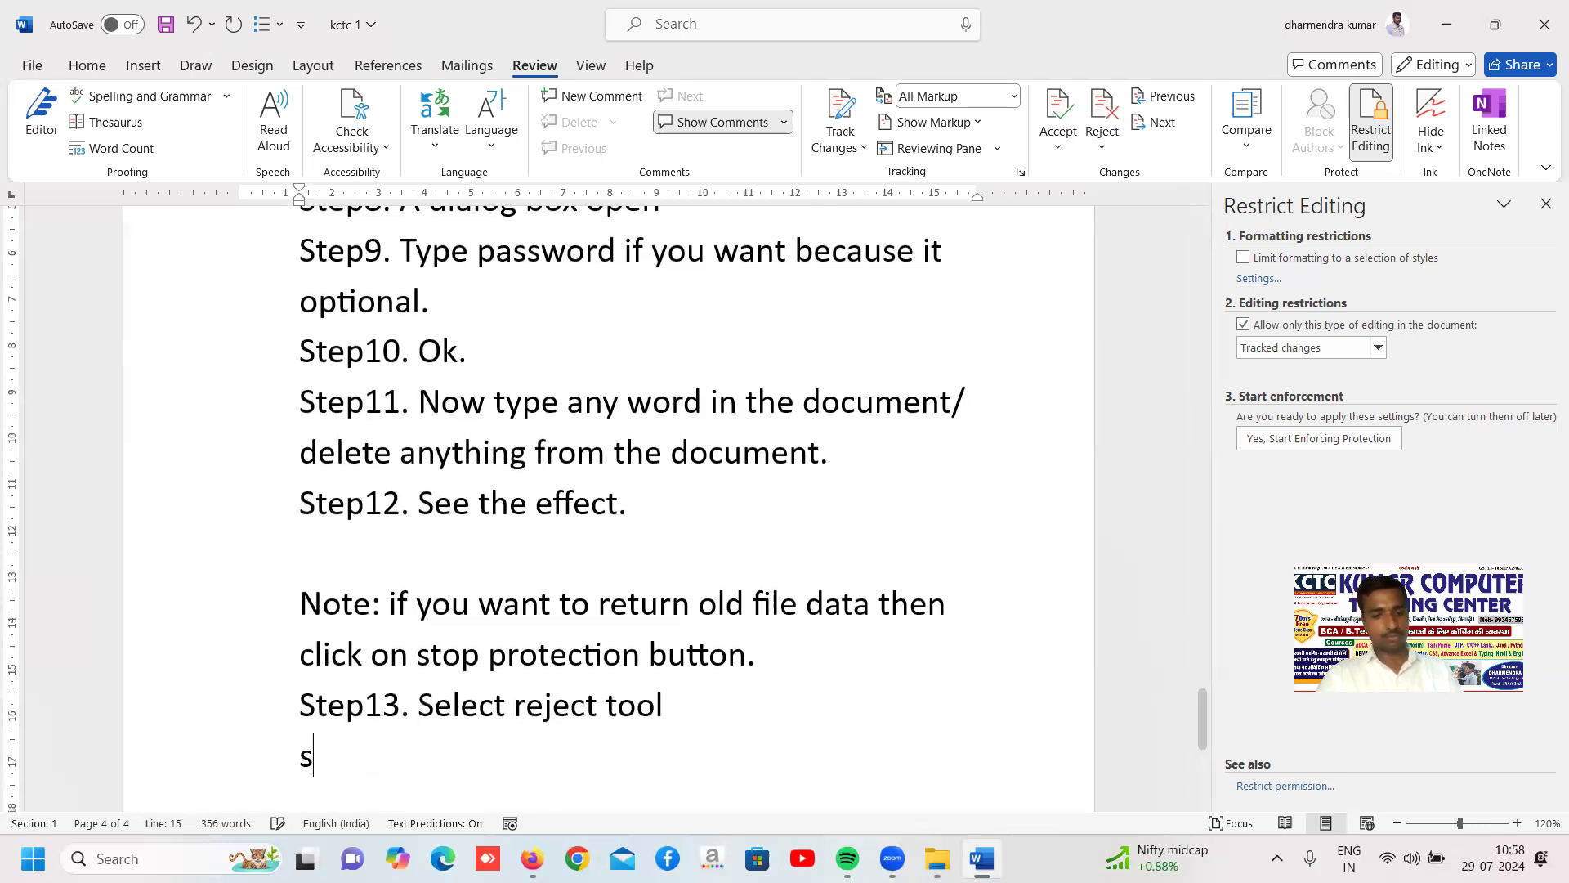
{"action": "type", "text": "p14"}
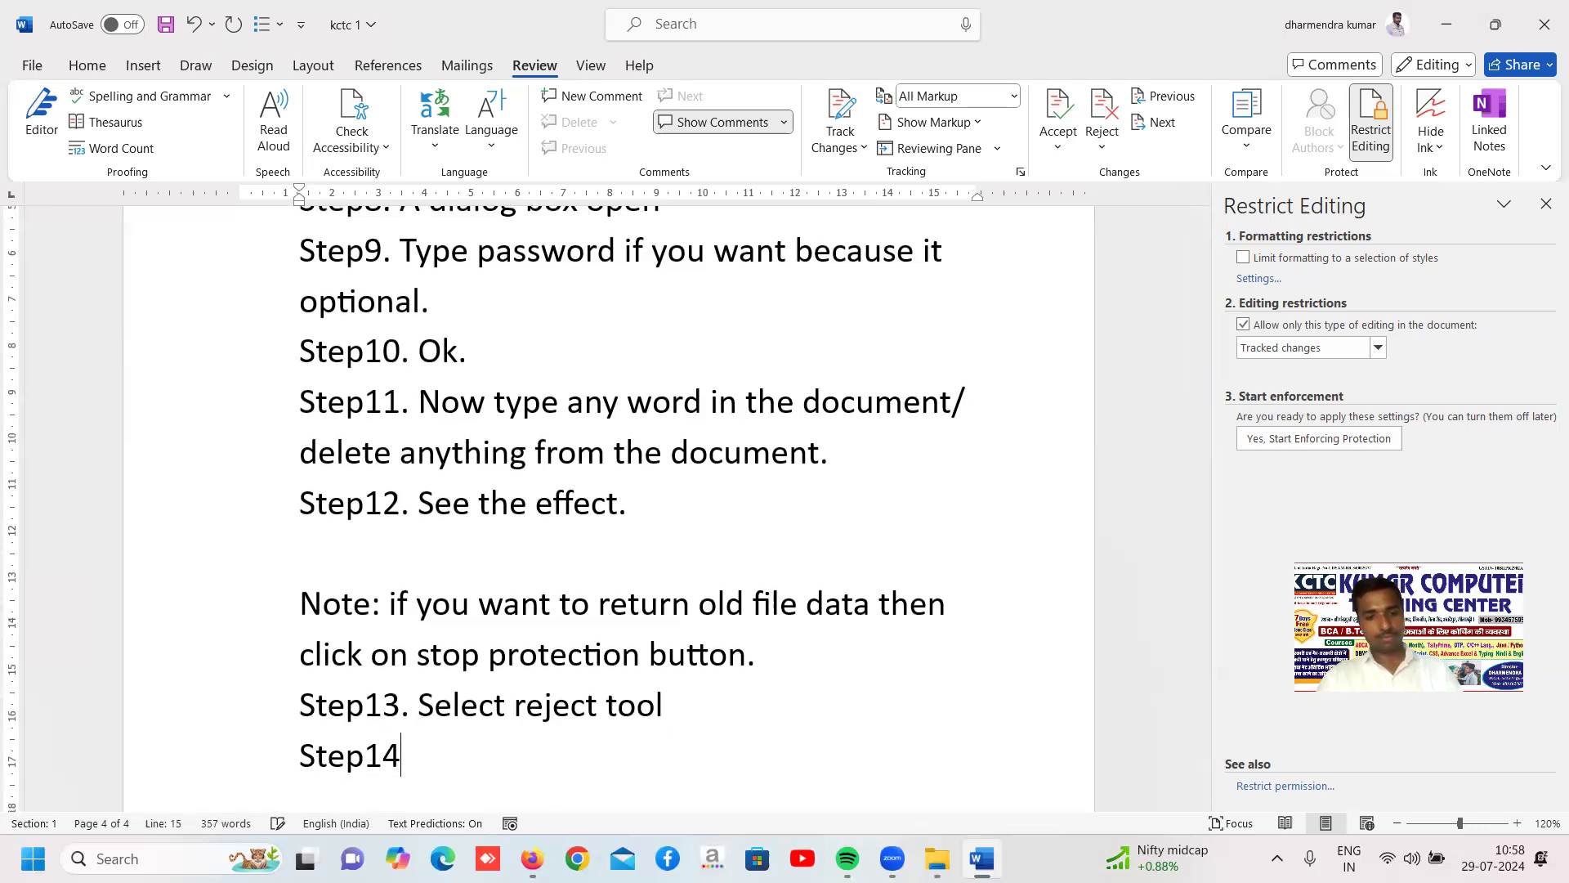
{"action": "type", "text": ". select "}
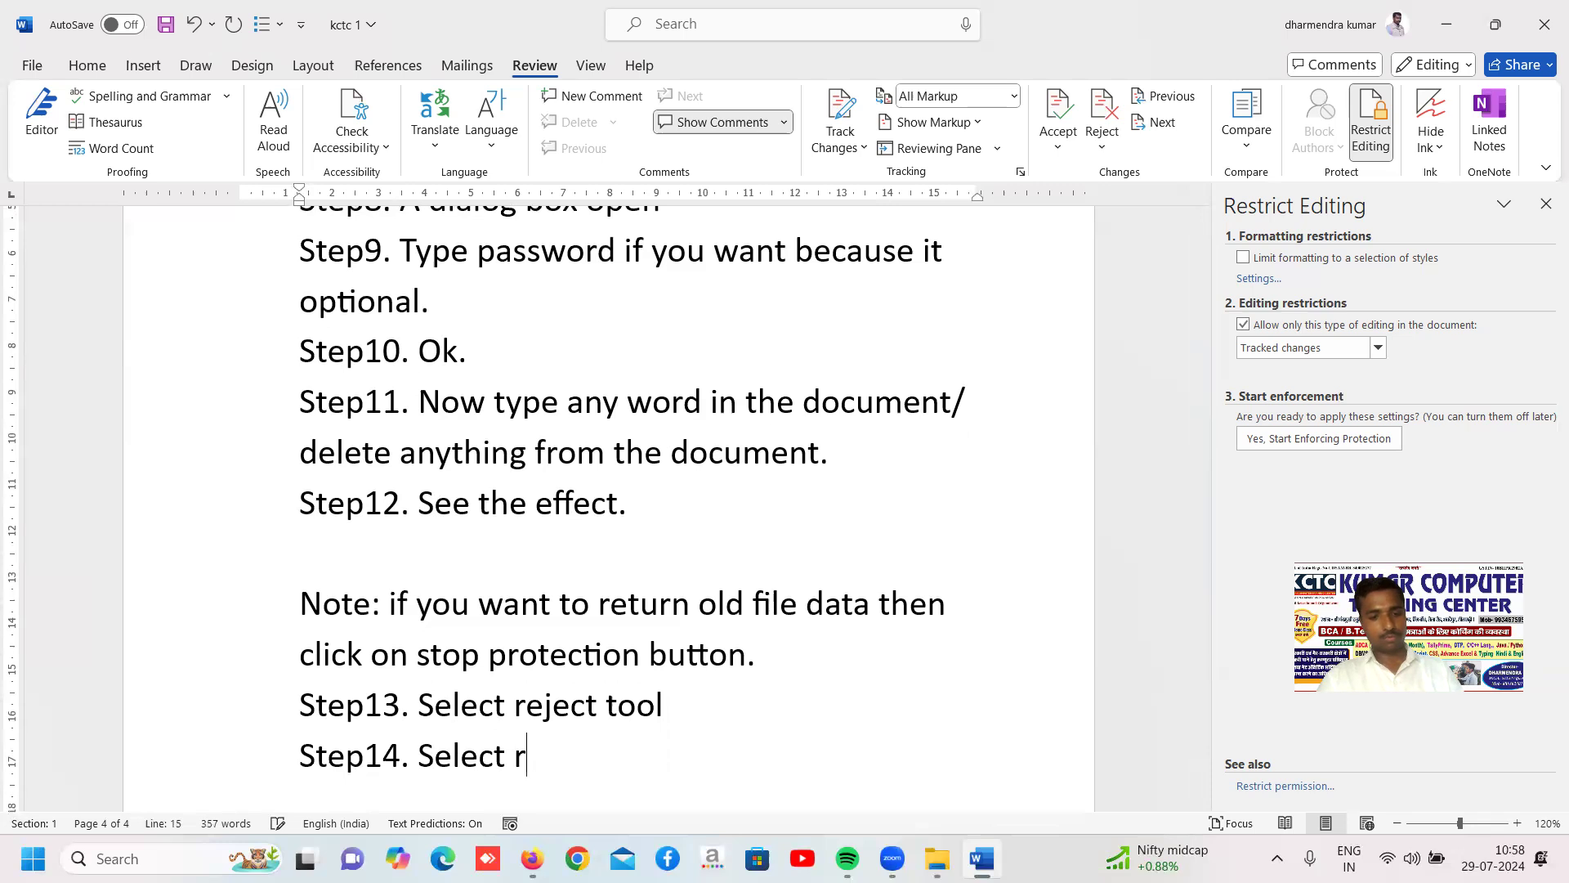
{"action": "type", "text": "reject all change a"}
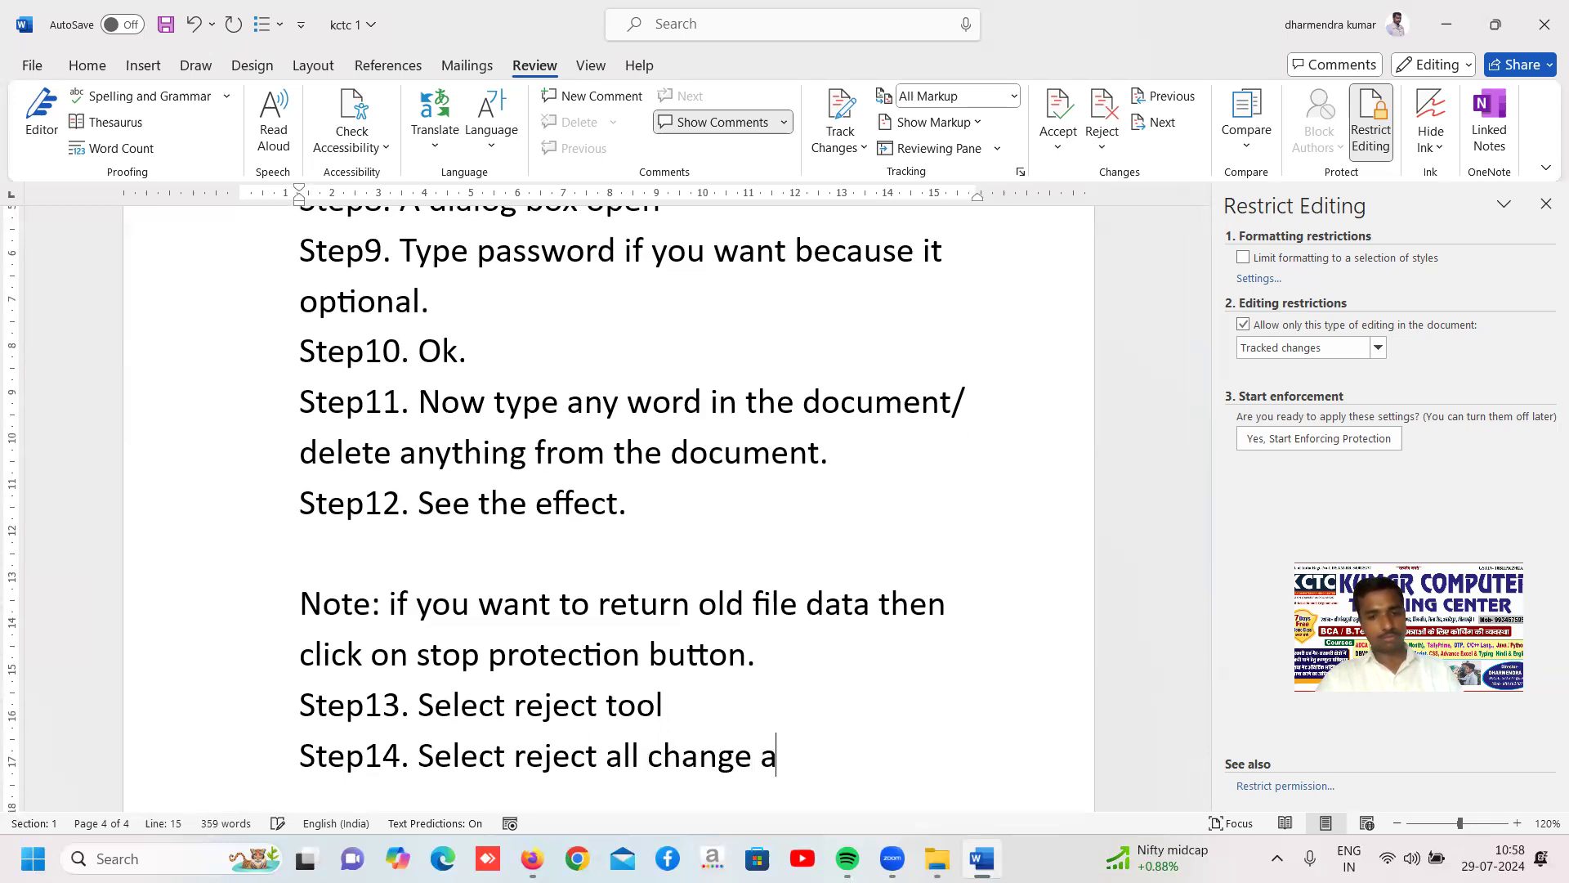
{"action": "type", "text": "nd stop tracking."}
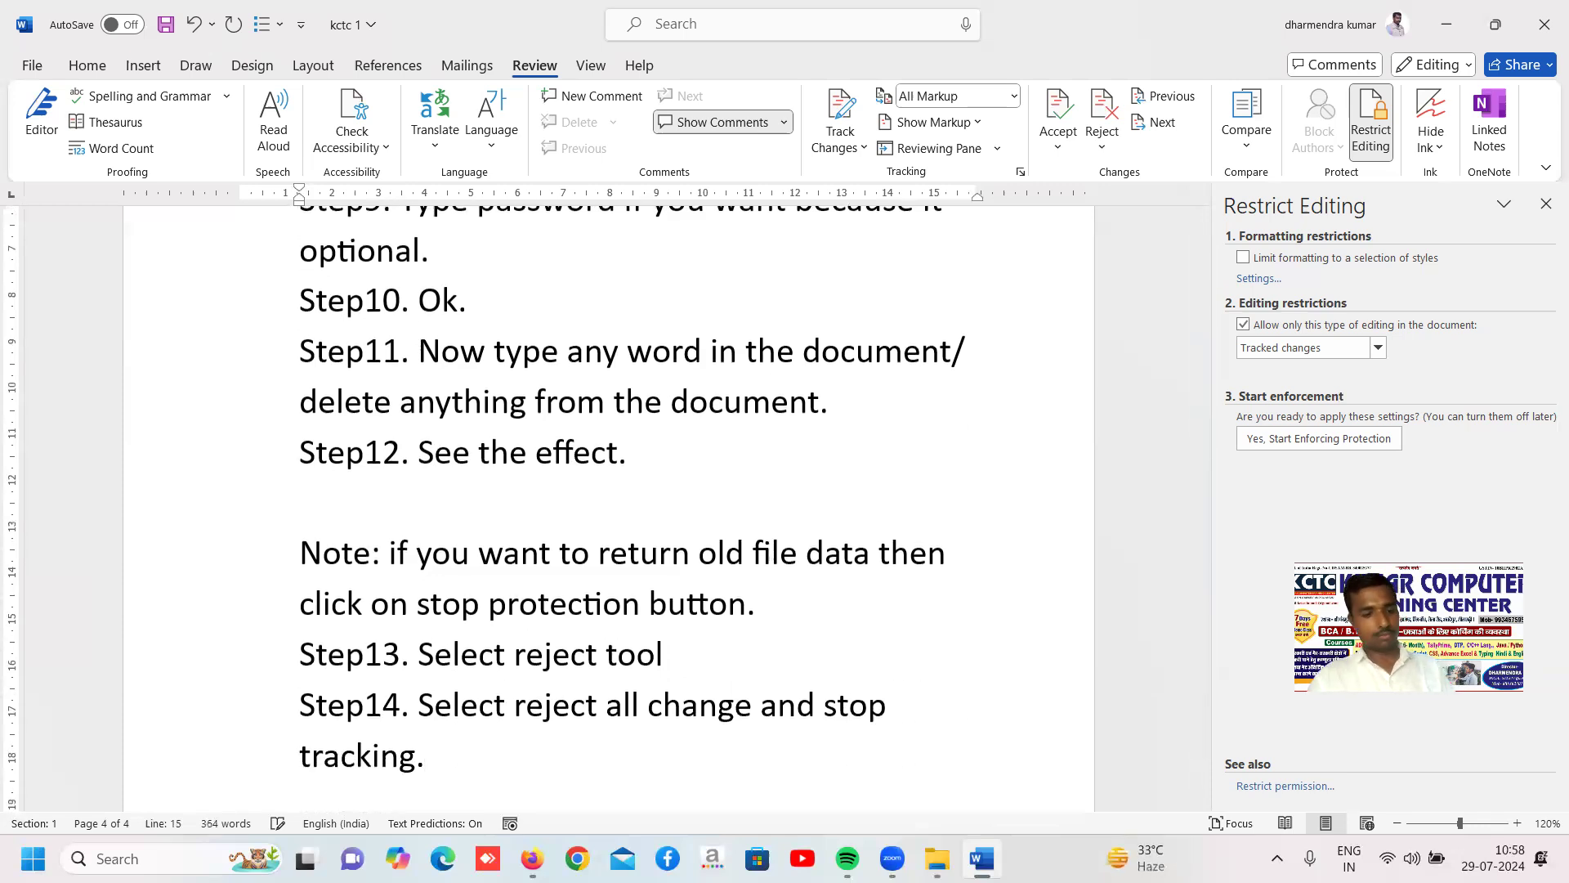
{"action": "key", "text": "ctrl+s"}
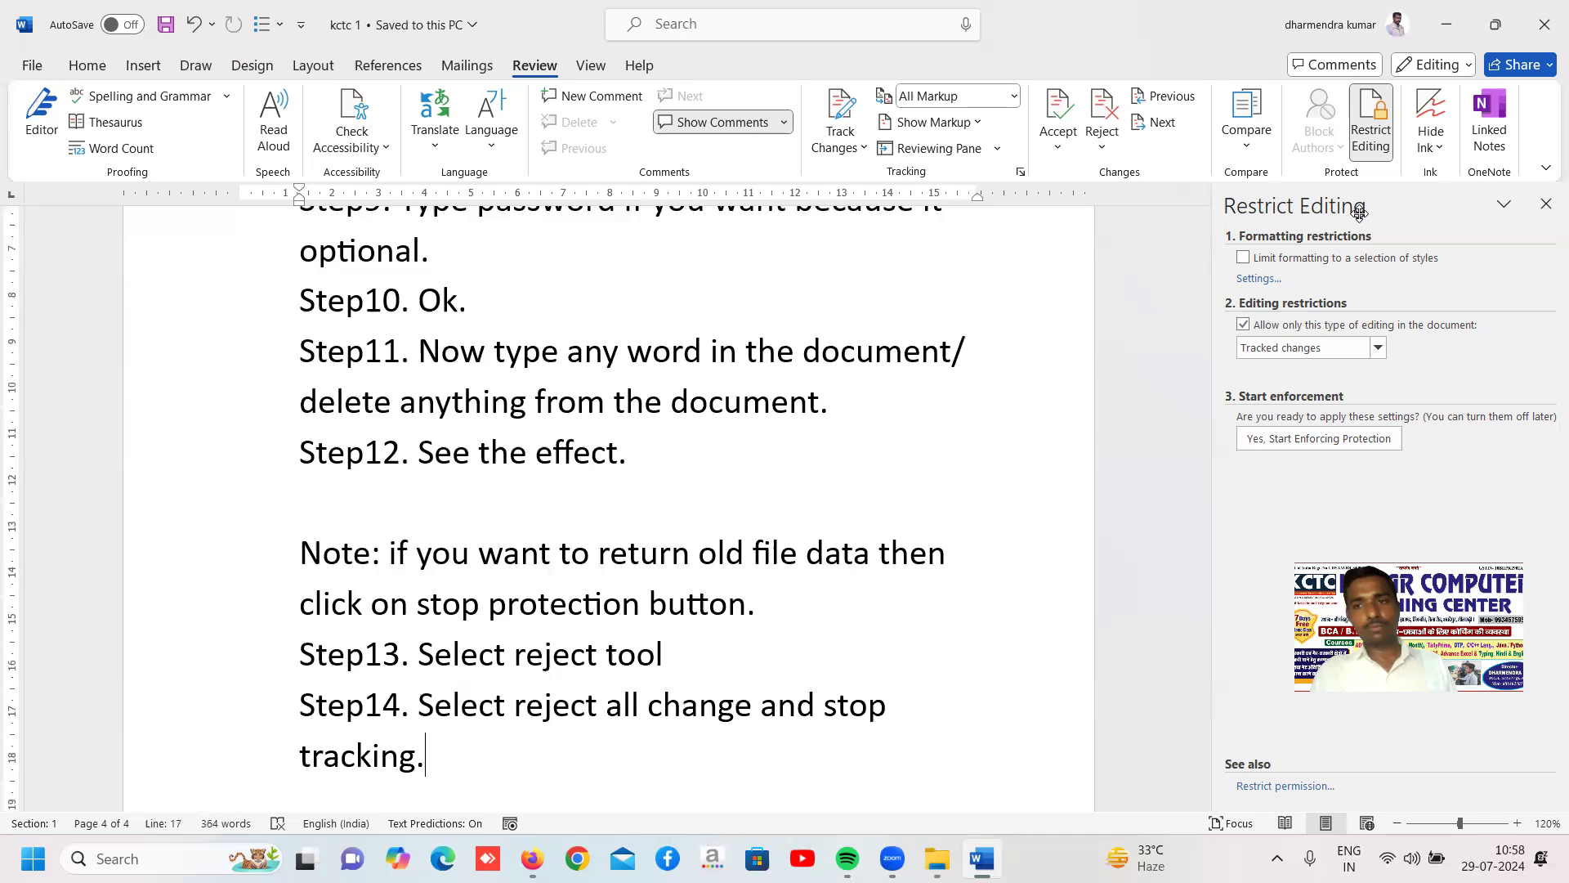
{"action": "left_click", "coordinate": [1167, 262]}
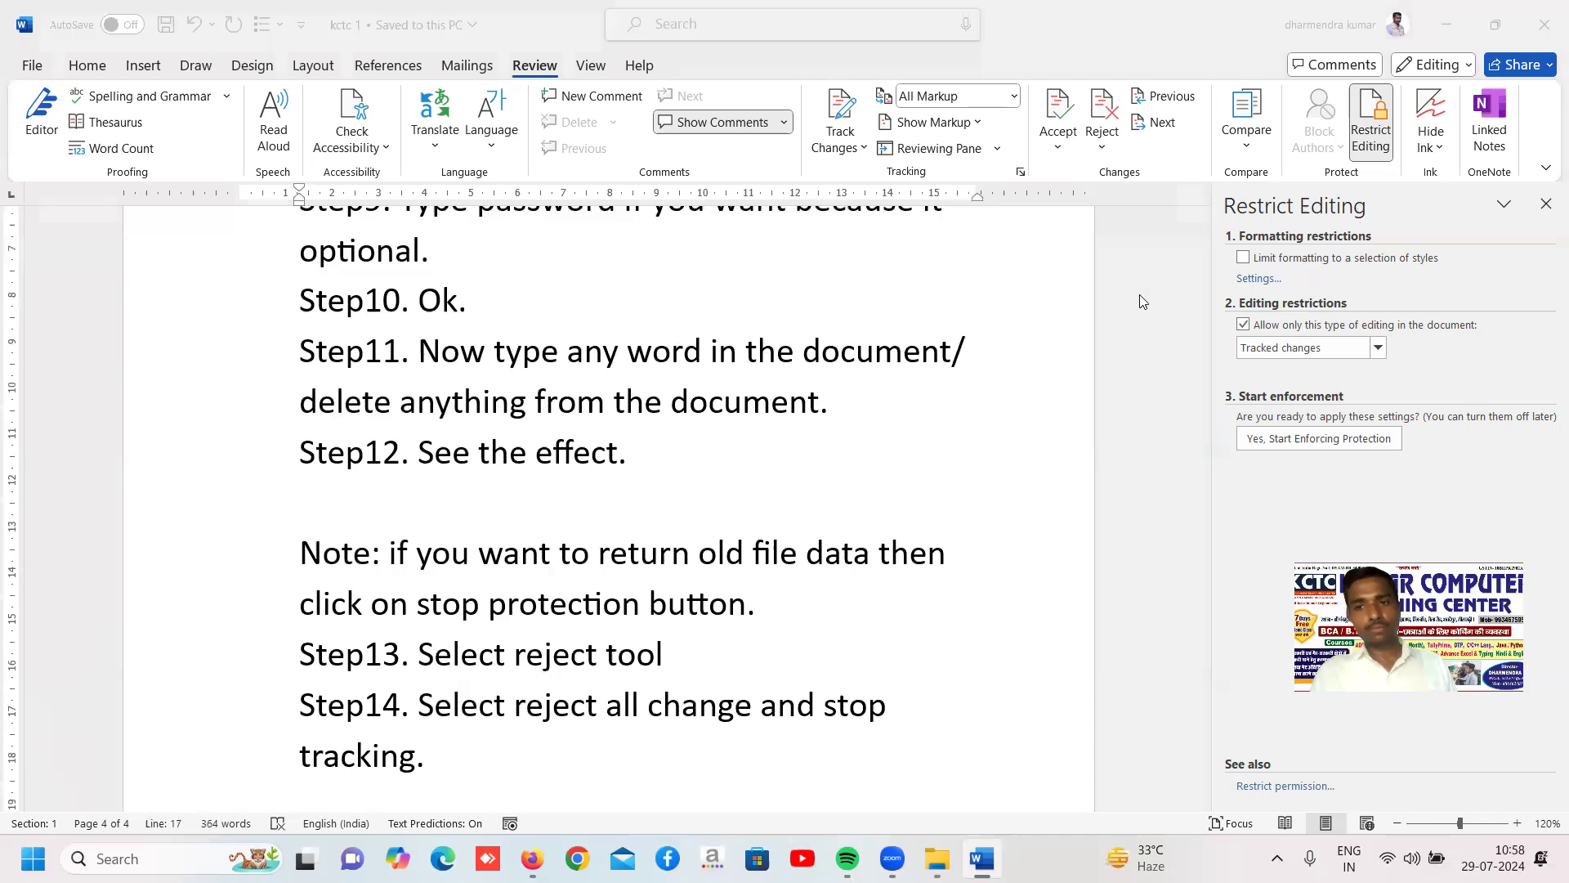
{"action": "left_click", "coordinate": [809, 636]}
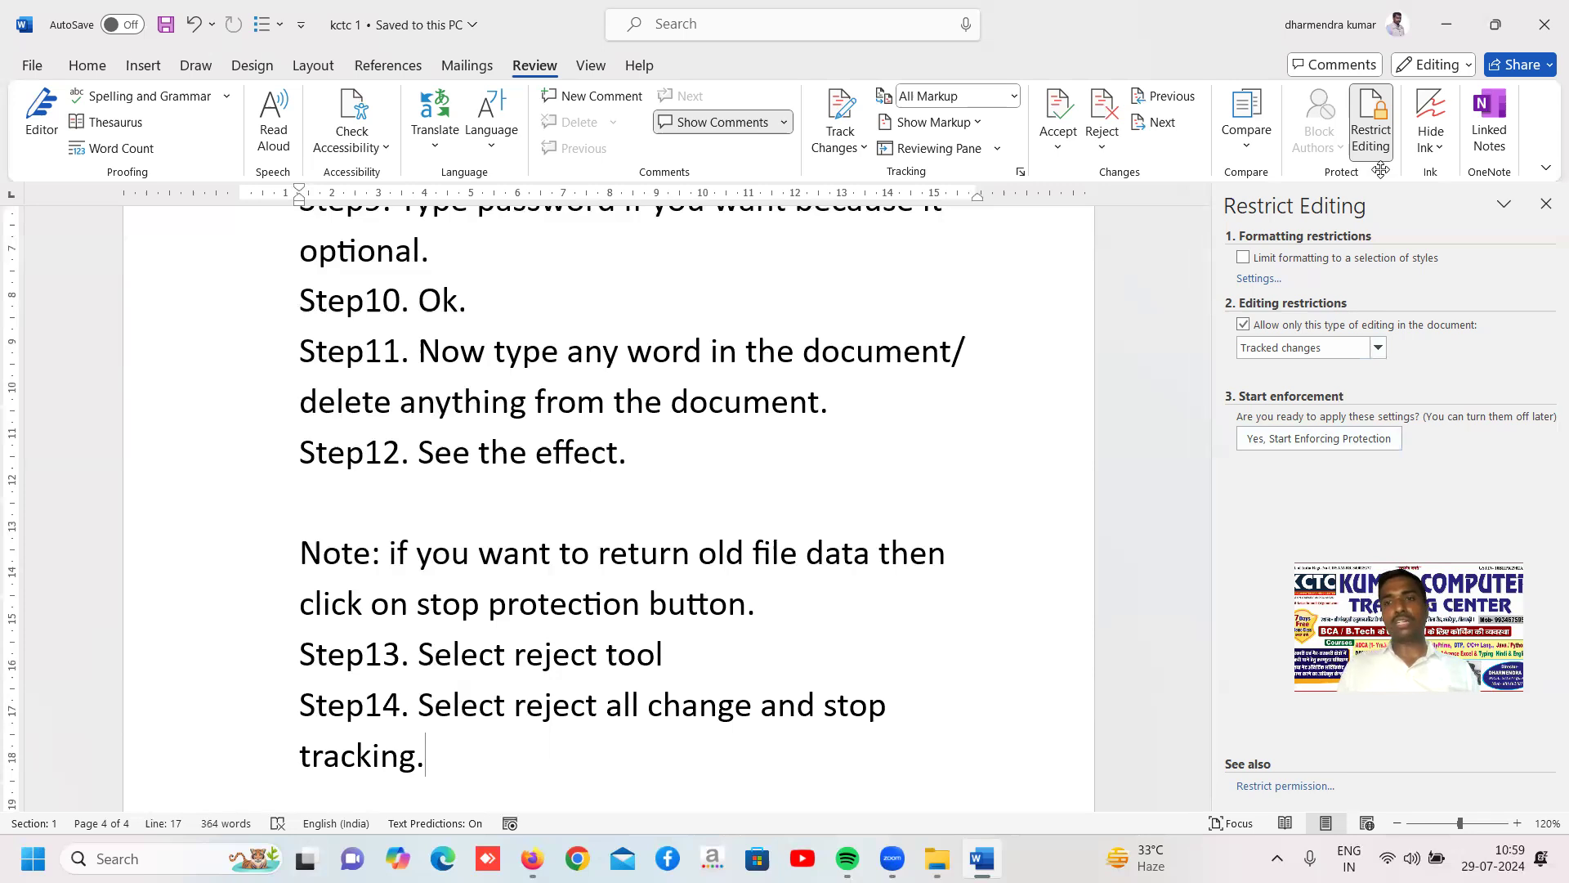
{"action": "left_click_drag", "start_coordinate": [1381, 169], "coordinate": [1245, 150]}
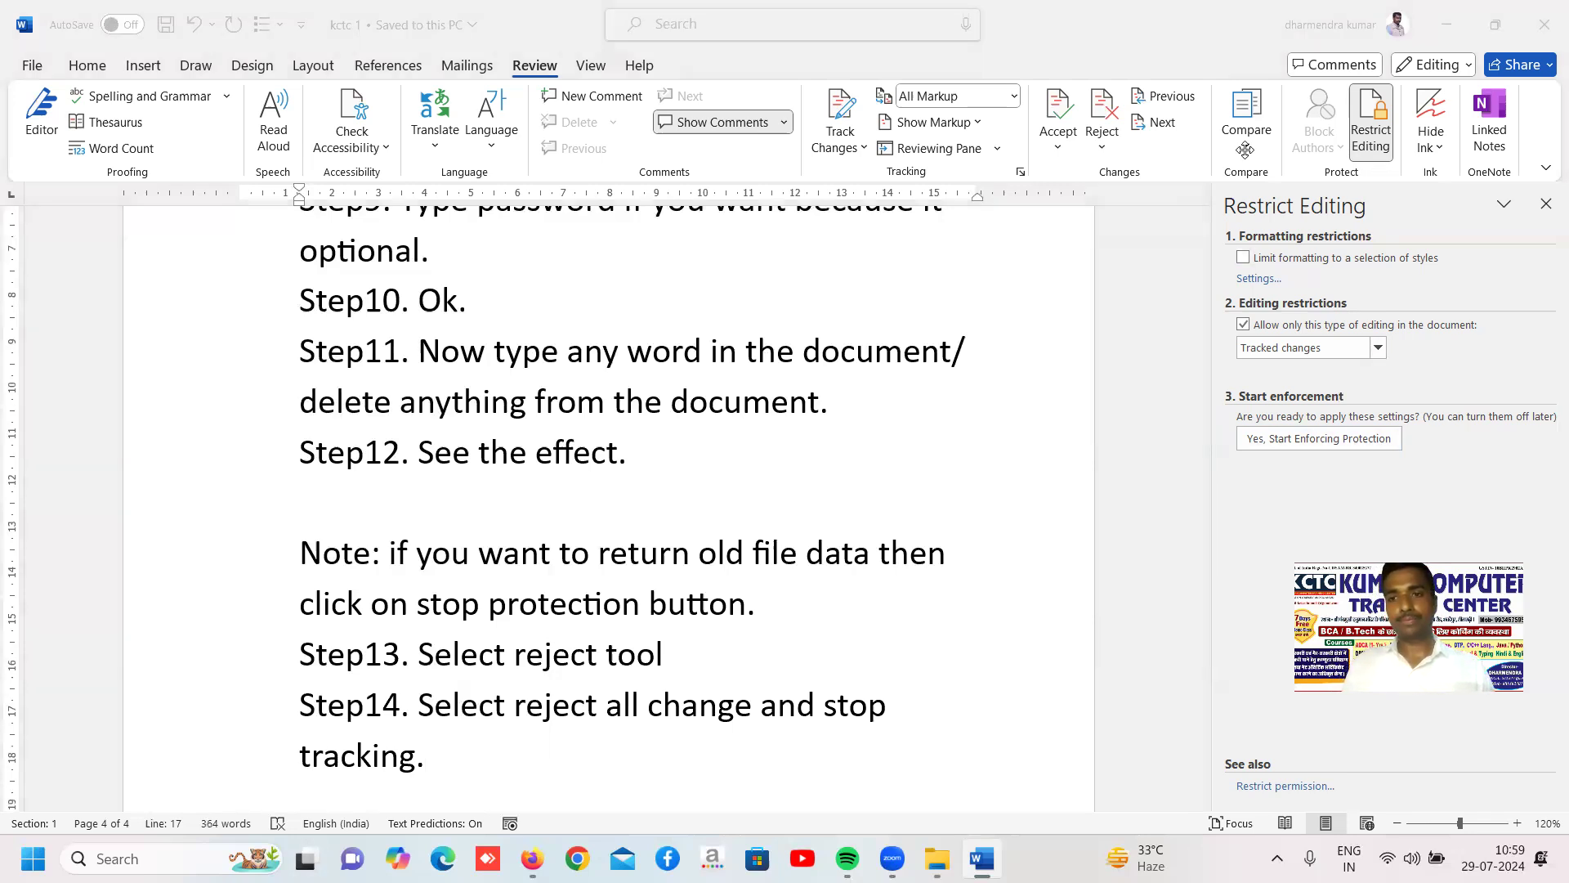